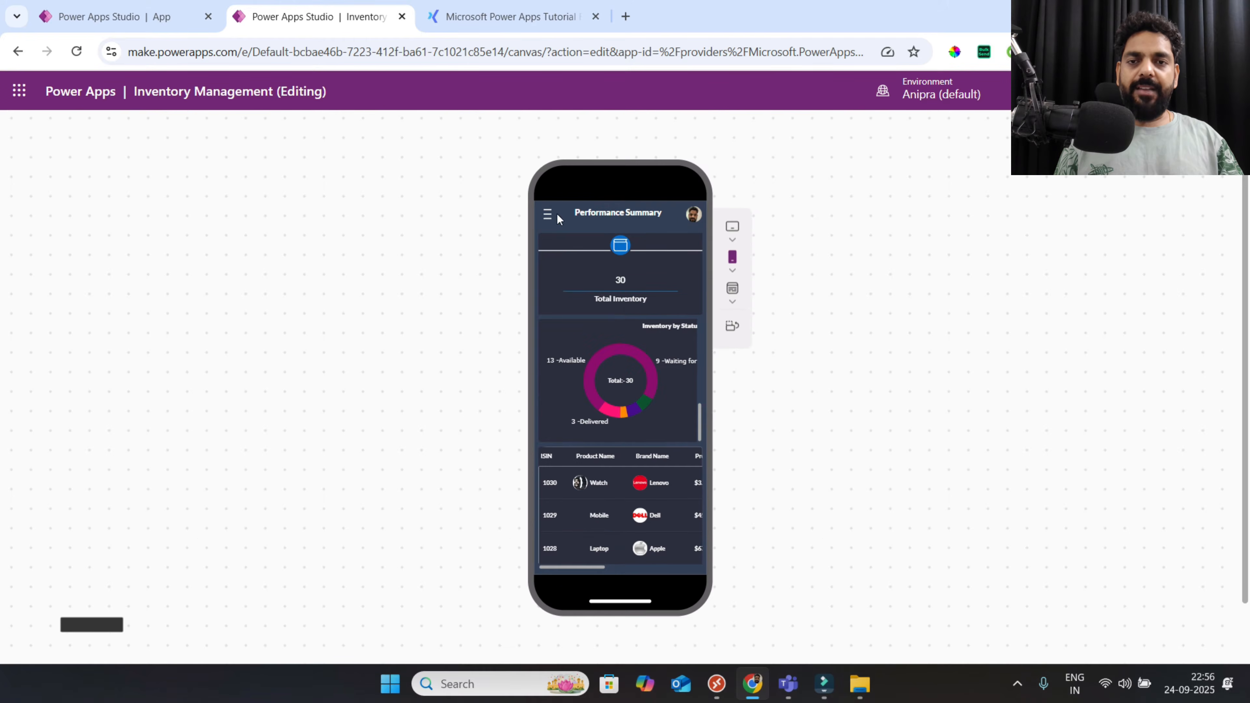
Open the Products page in the phone preview and examine its brand cards and product table, including the rating and status columns
{"action": "left_click", "coordinate": [544, 214]}
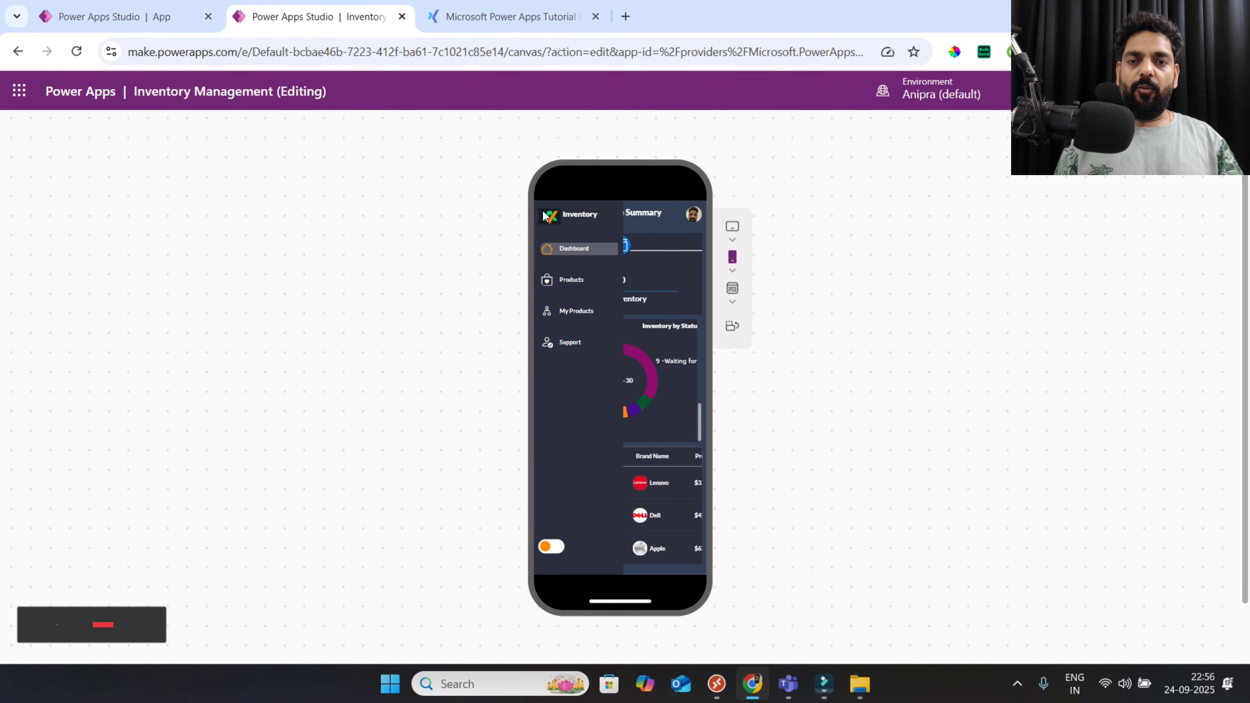
{"action": "left_click", "coordinate": [570, 284]}
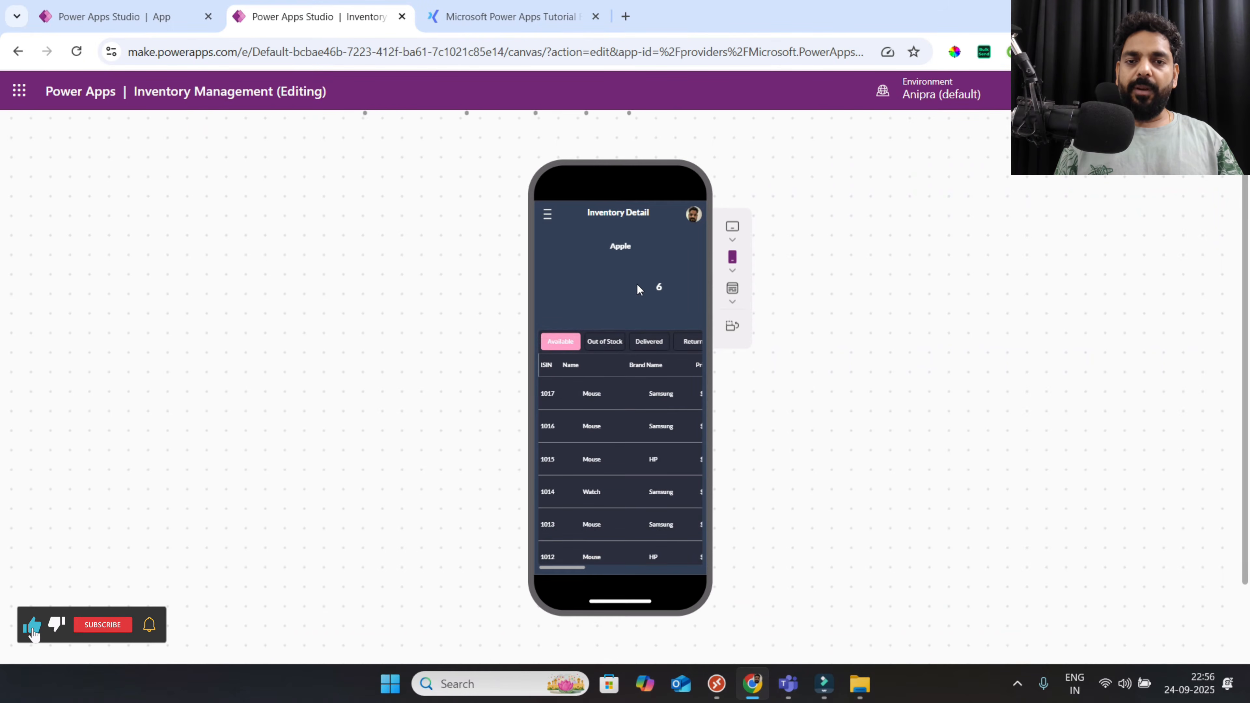
{"action": "scroll", "coordinate": [637, 284], "scroll_direction": "down", "scroll_amount": 3}
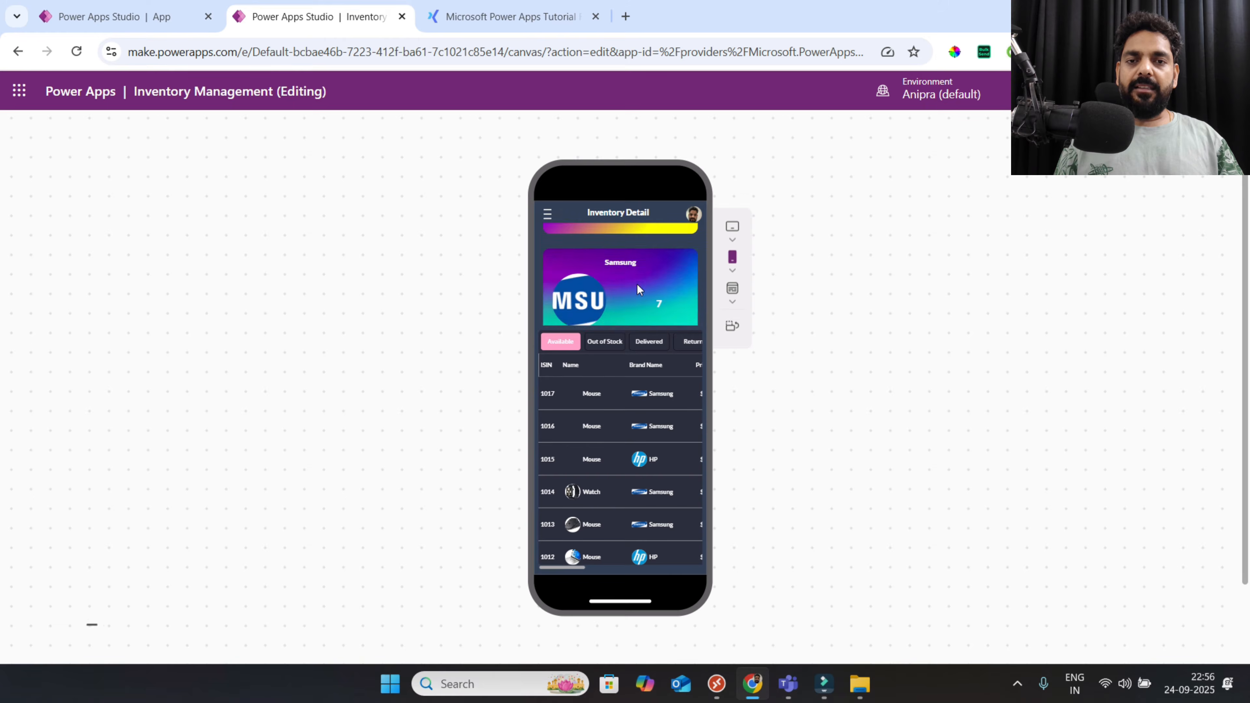
{"action": "scroll", "coordinate": [637, 284], "scroll_direction": "down", "scroll_amount": 3}
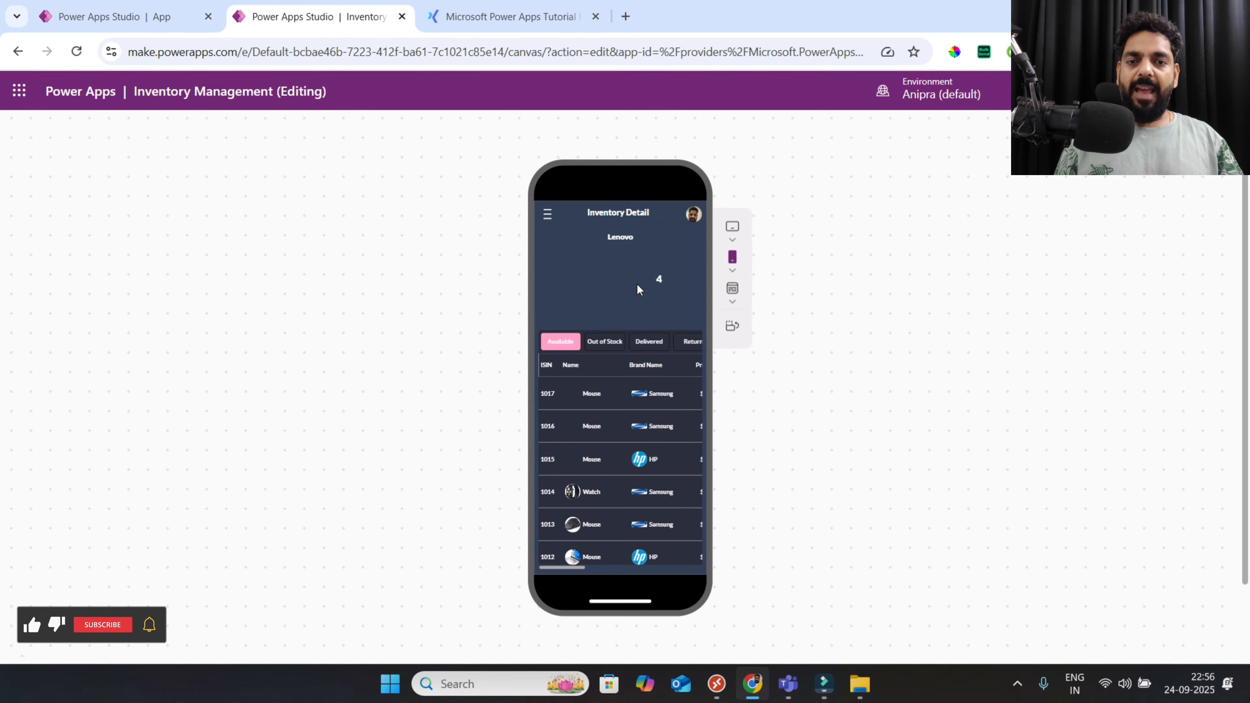
{"action": "scroll", "coordinate": [637, 284], "scroll_direction": "up", "scroll_amount": 4}
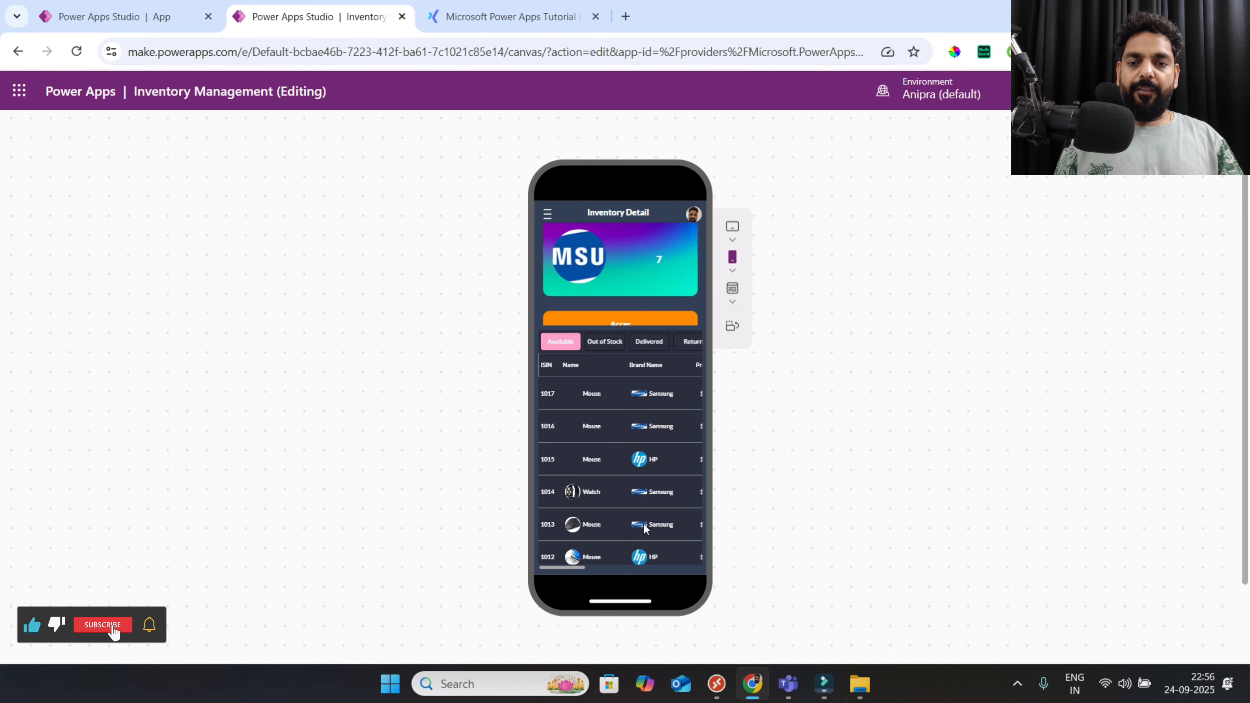
{"action": "scroll", "coordinate": [644, 526], "scroll_direction": "right", "scroll_amount": 1}
{"action": "scroll", "coordinate": [643, 525], "scroll_direction": "right", "scroll_amount": 4}
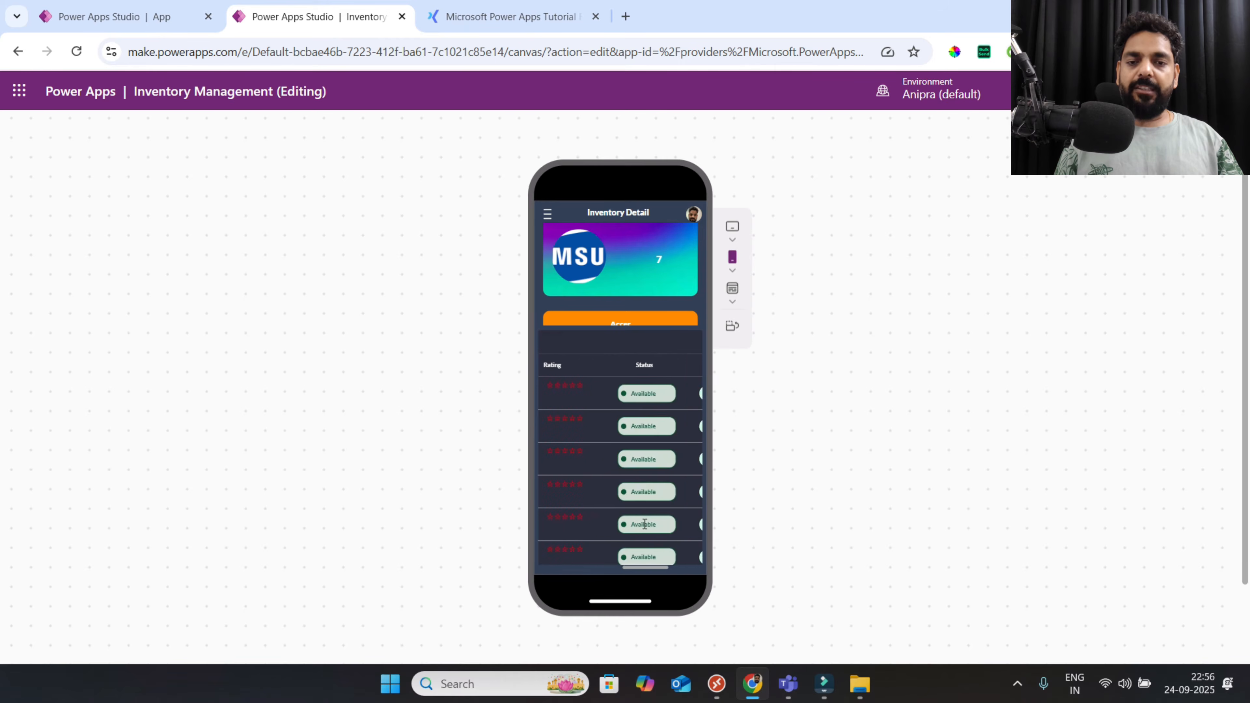
{"action": "scroll", "coordinate": [645, 527], "scroll_direction": "left", "scroll_amount": 3}
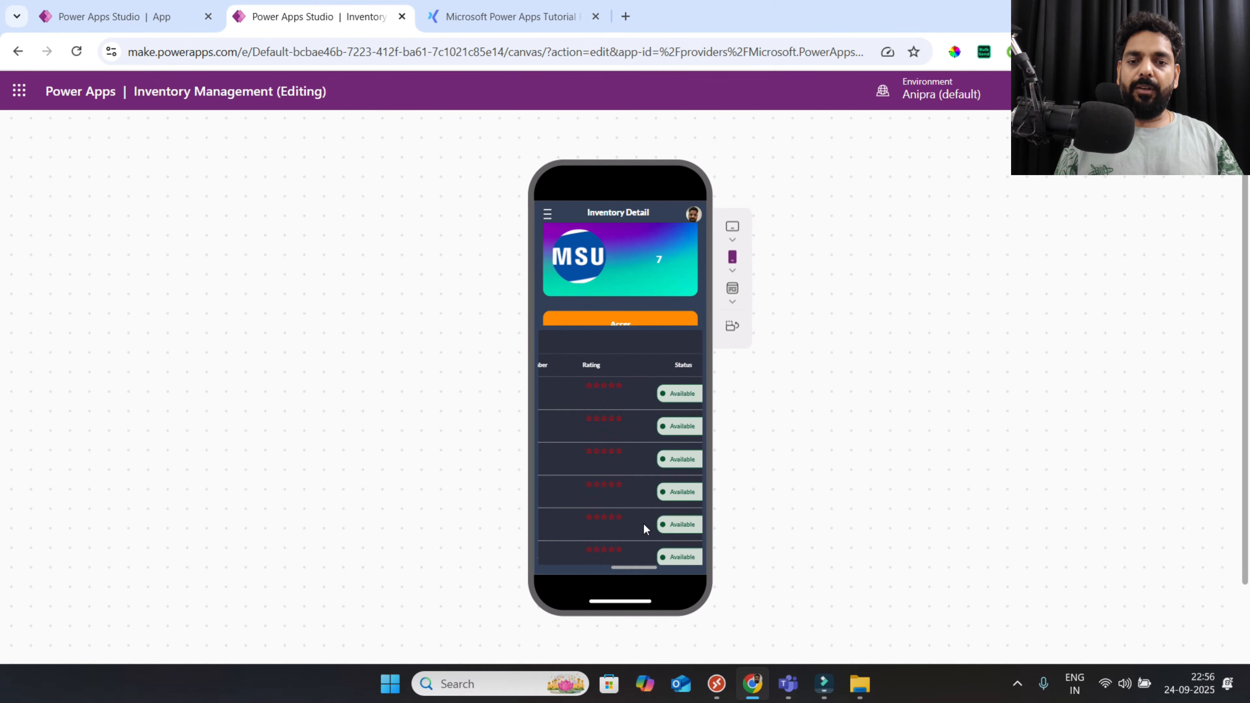
{"action": "scroll", "coordinate": [644, 526], "scroll_direction": "down", "scroll_amount": 2}
{"action": "scroll", "coordinate": [643, 526], "scroll_direction": "up", "scroll_amount": 2}
{"action": "scroll", "coordinate": [644, 526], "scroll_direction": "left", "scroll_amount": 3}
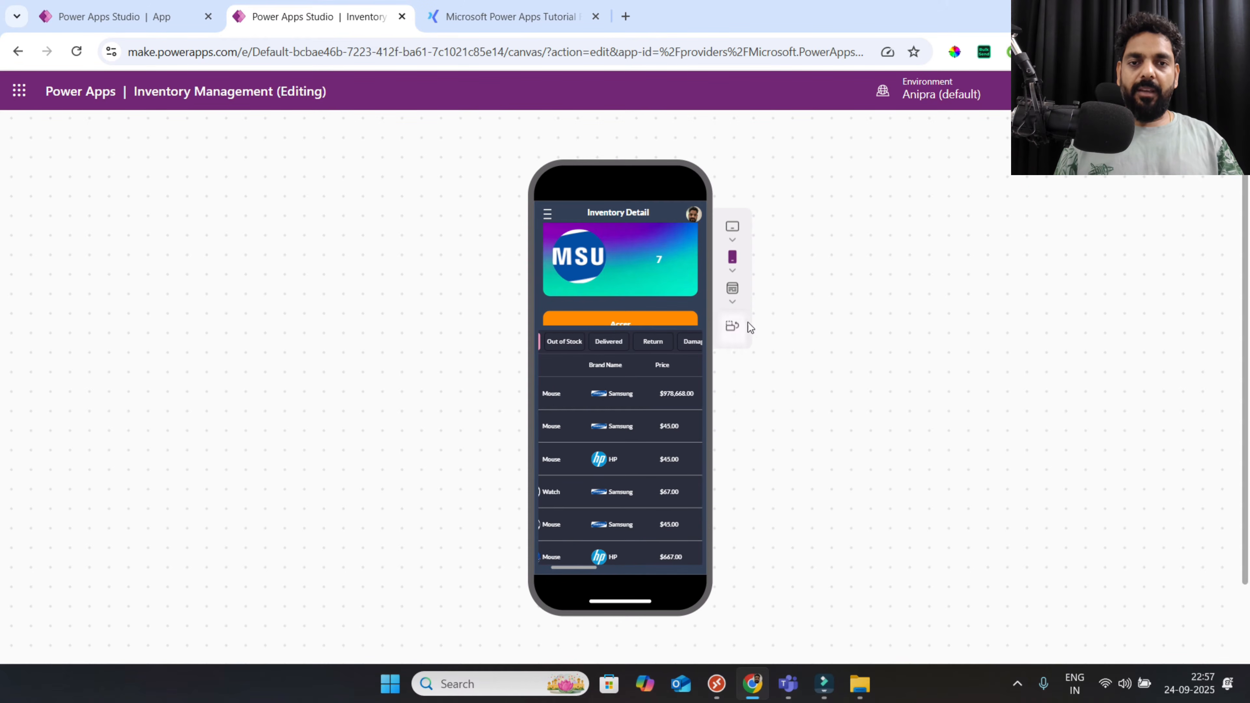
Preview the inventory app at the Apple iPad Pro 12.9" tablet size, followed by Canvas size
{"action": "left_click", "coordinate": [733, 228]}
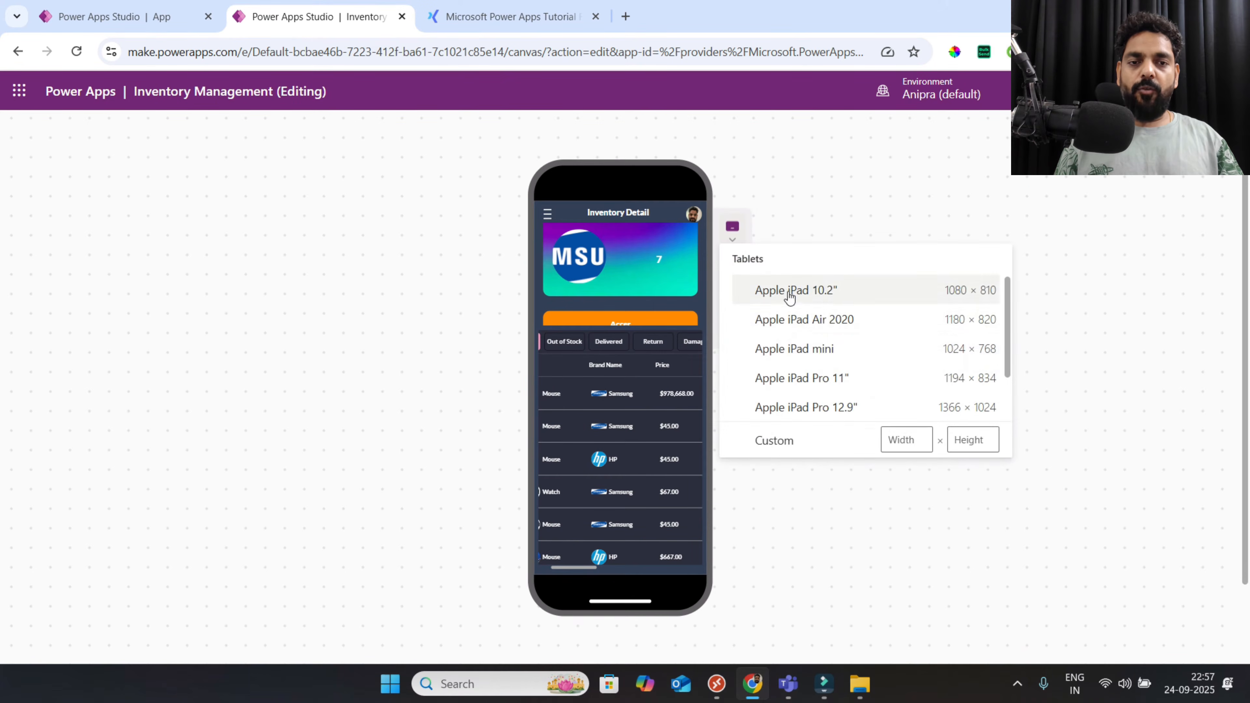
{"action": "left_click", "coordinate": [828, 405]}
{"action": "left_click", "coordinate": [798, 407]}
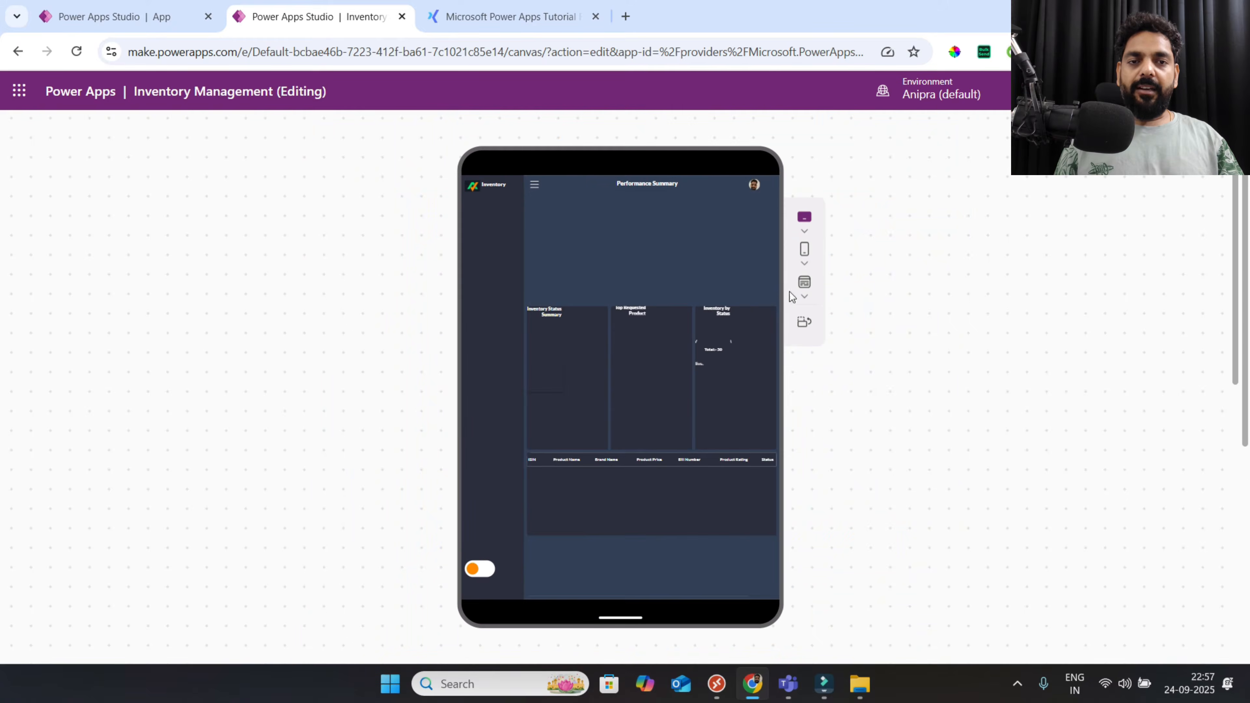
{"action": "left_click", "coordinate": [795, 302]}
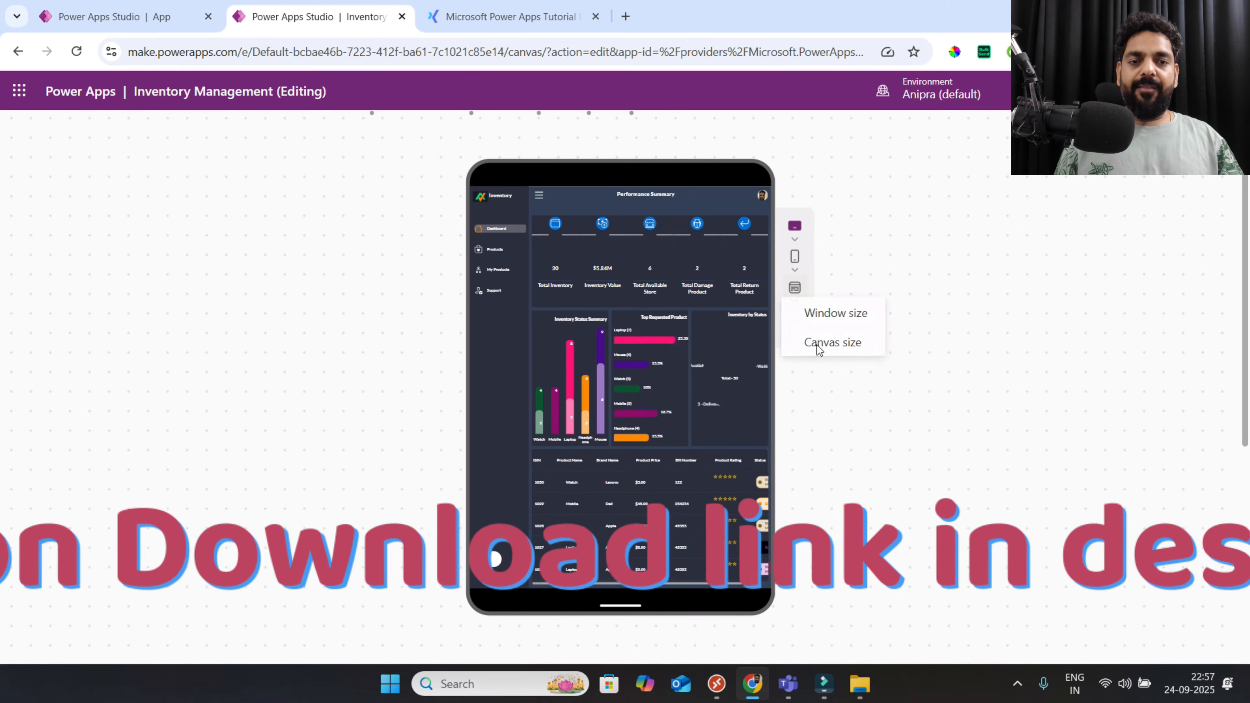
{"action": "left_click", "coordinate": [815, 356]}
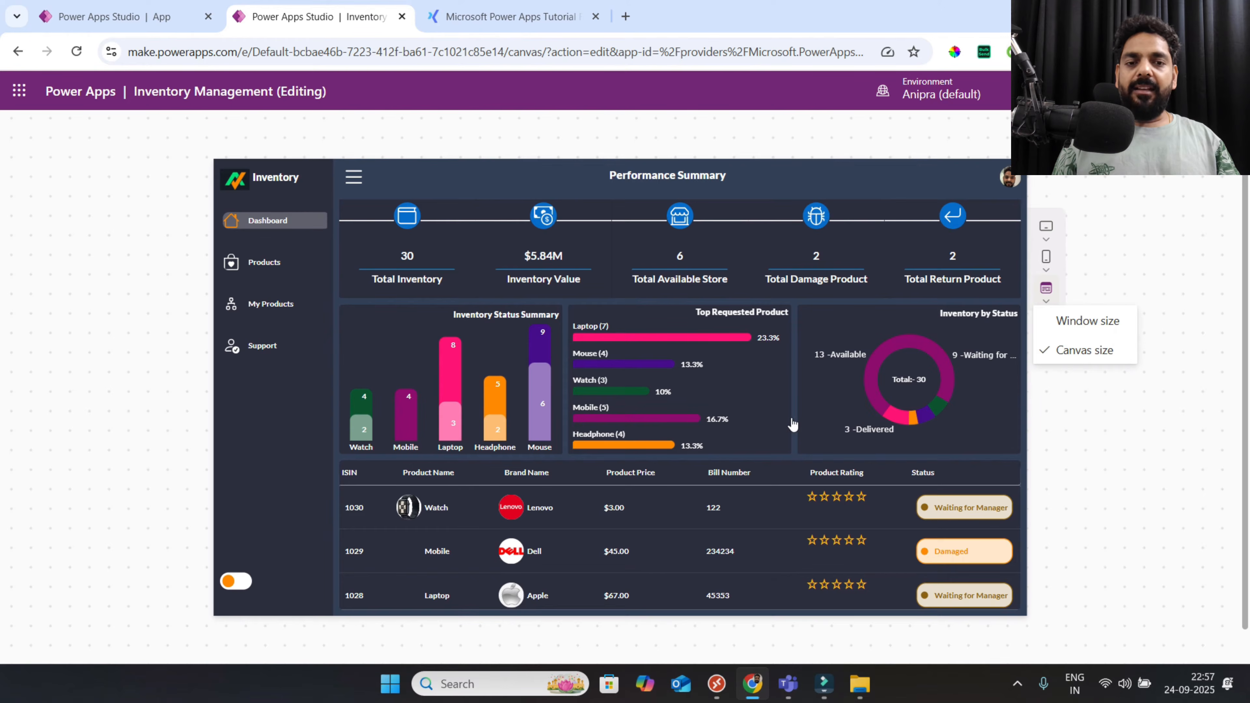
Switch to the tutorial site and read the Containers in PowerApps lesson on container types and why to use them
{"action": "left_click", "coordinate": [508, 22]}
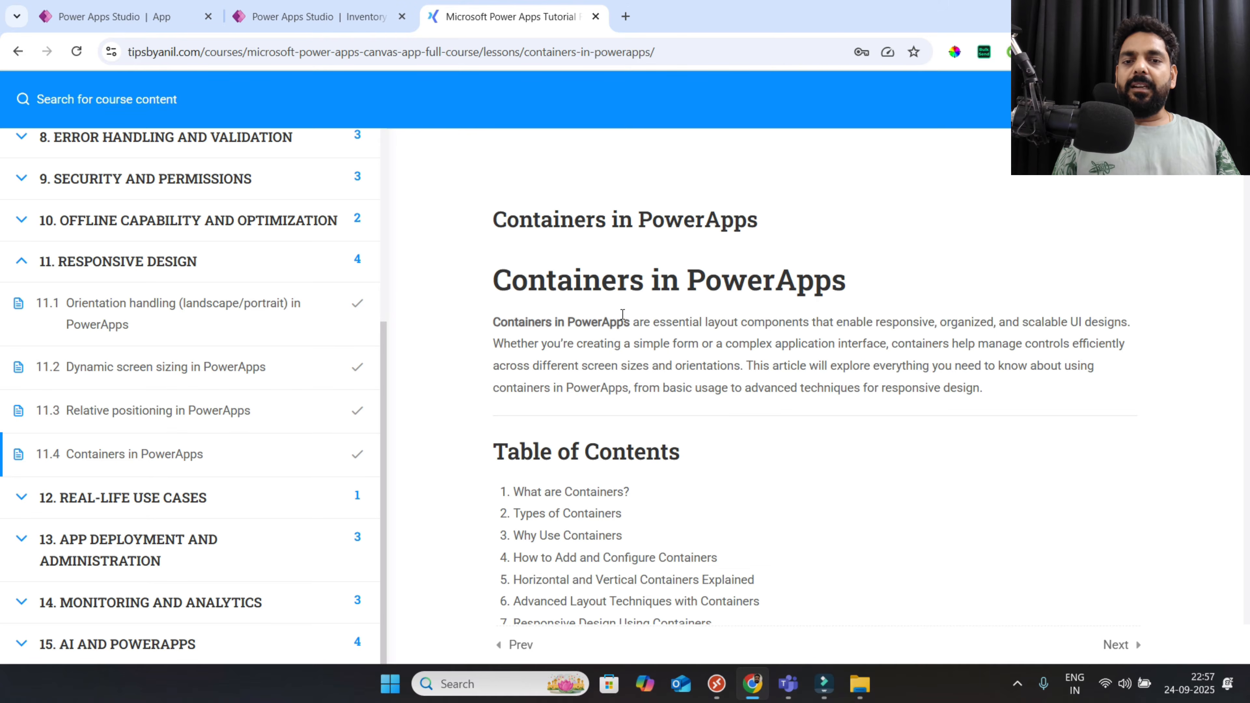
{"action": "scroll", "coordinate": [664, 438], "scroll_direction": "down", "scroll_amount": 4}
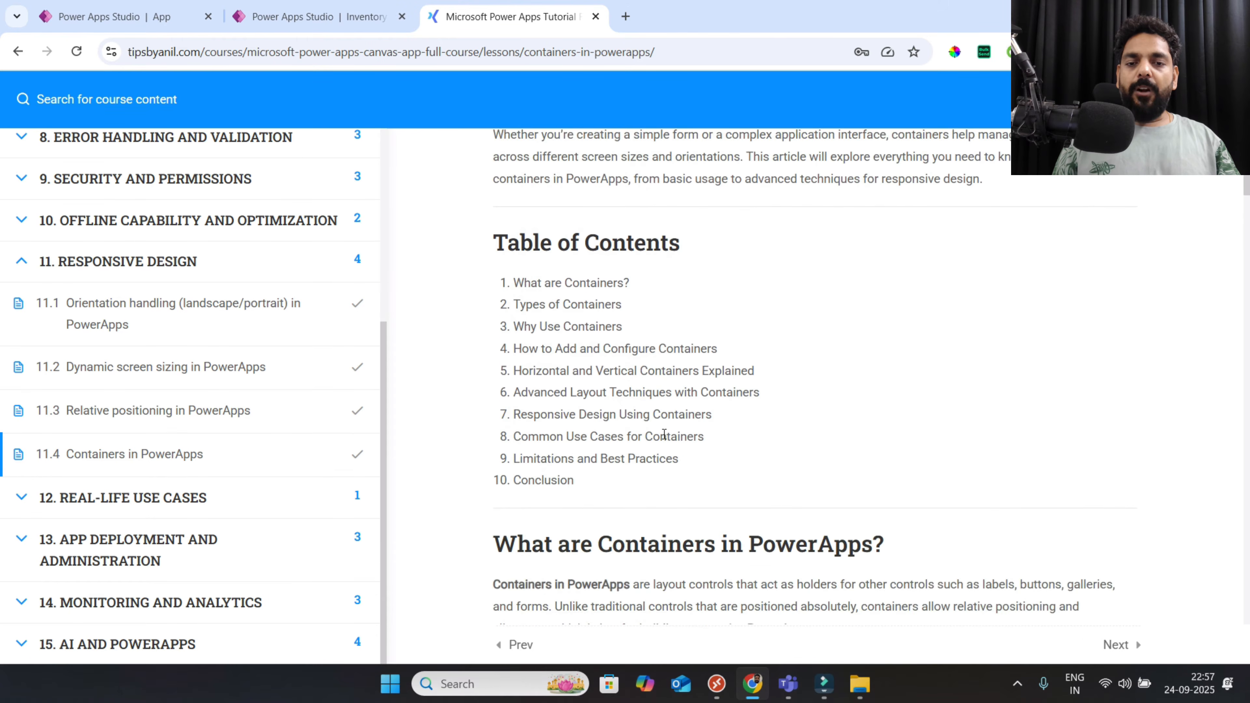
{"action": "scroll", "coordinate": [664, 434], "scroll_direction": "down", "scroll_amount": 5}
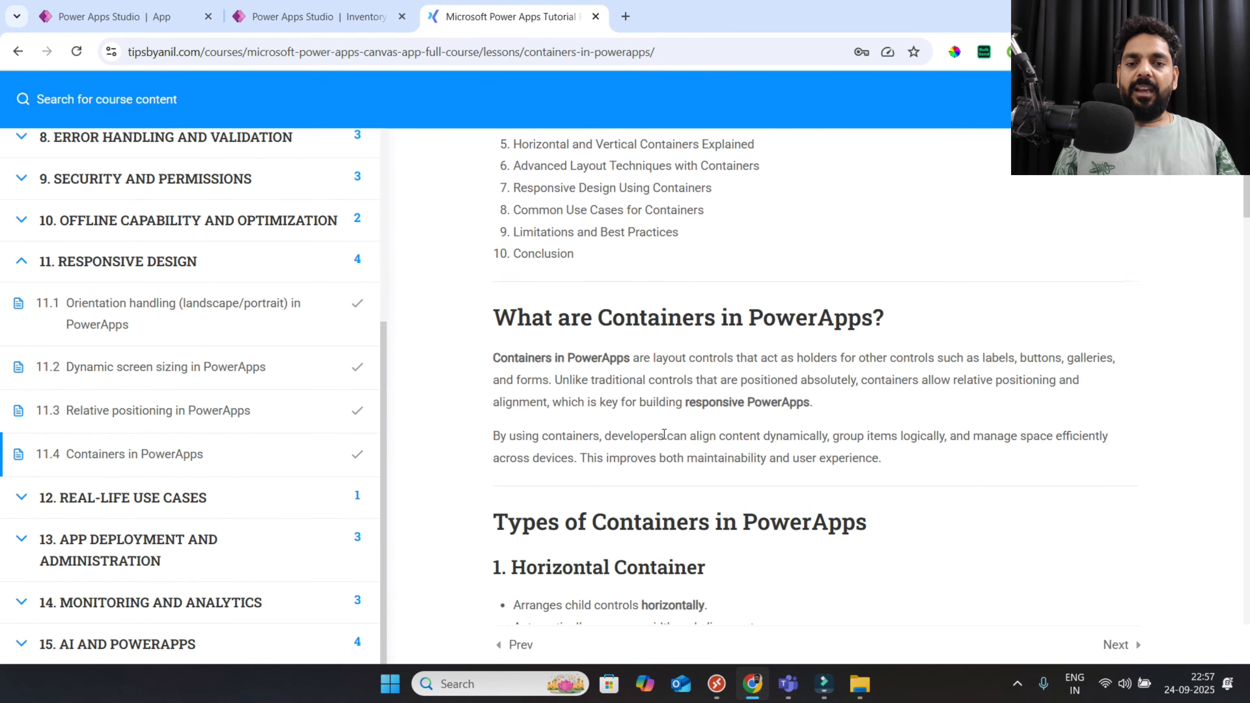
{"action": "scroll", "coordinate": [664, 435], "scroll_direction": "down", "scroll_amount": 6}
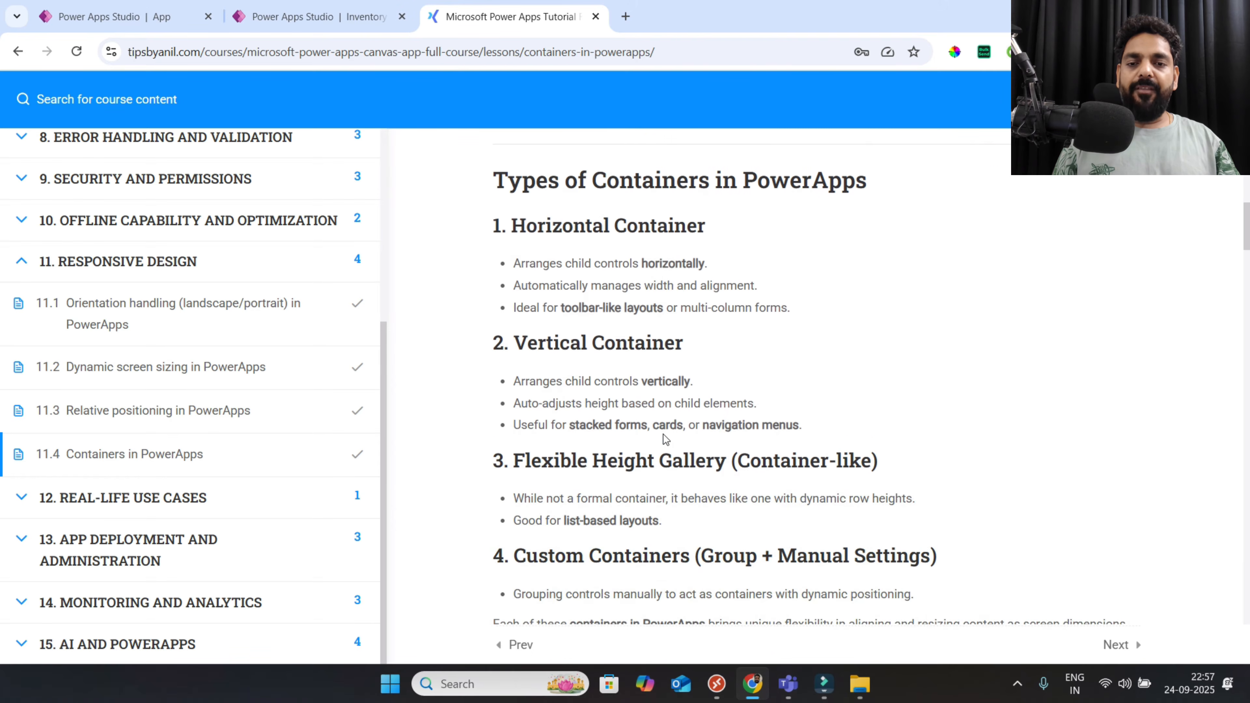
{"action": "scroll", "coordinate": [665, 438], "scroll_direction": "down", "scroll_amount": 10}
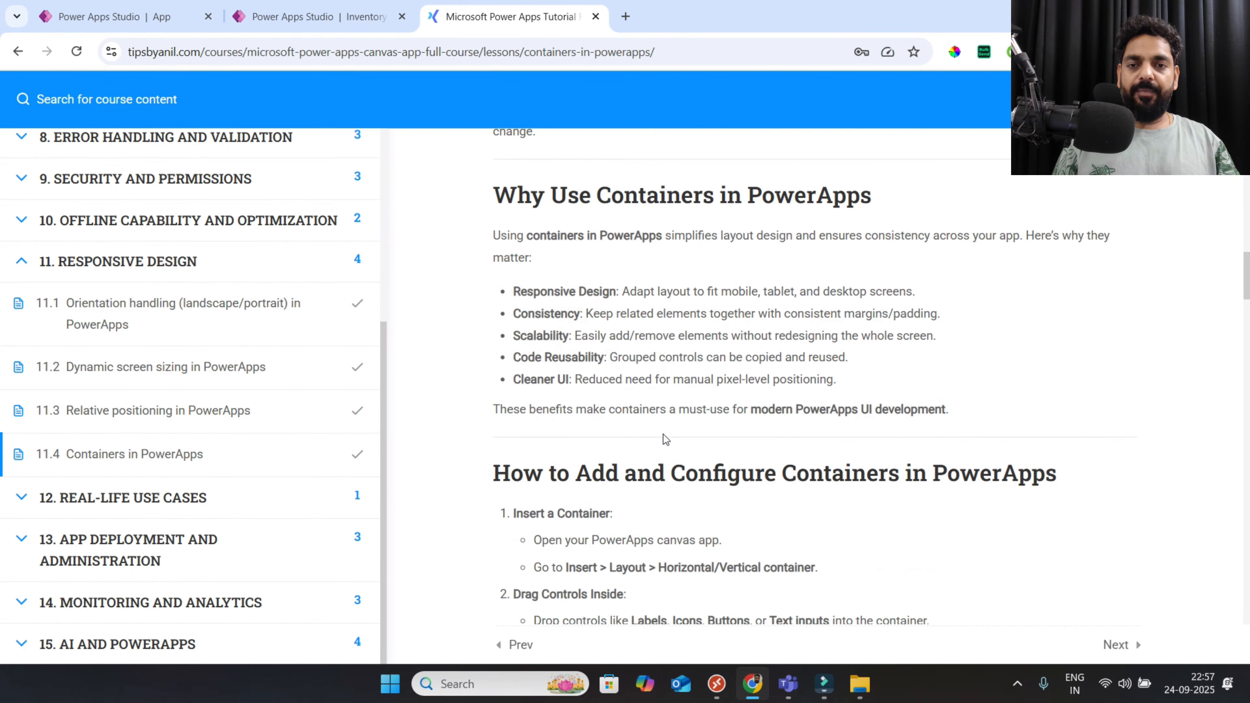
{"action": "scroll", "coordinate": [666, 438], "scroll_direction": "up", "scroll_amount": 18}
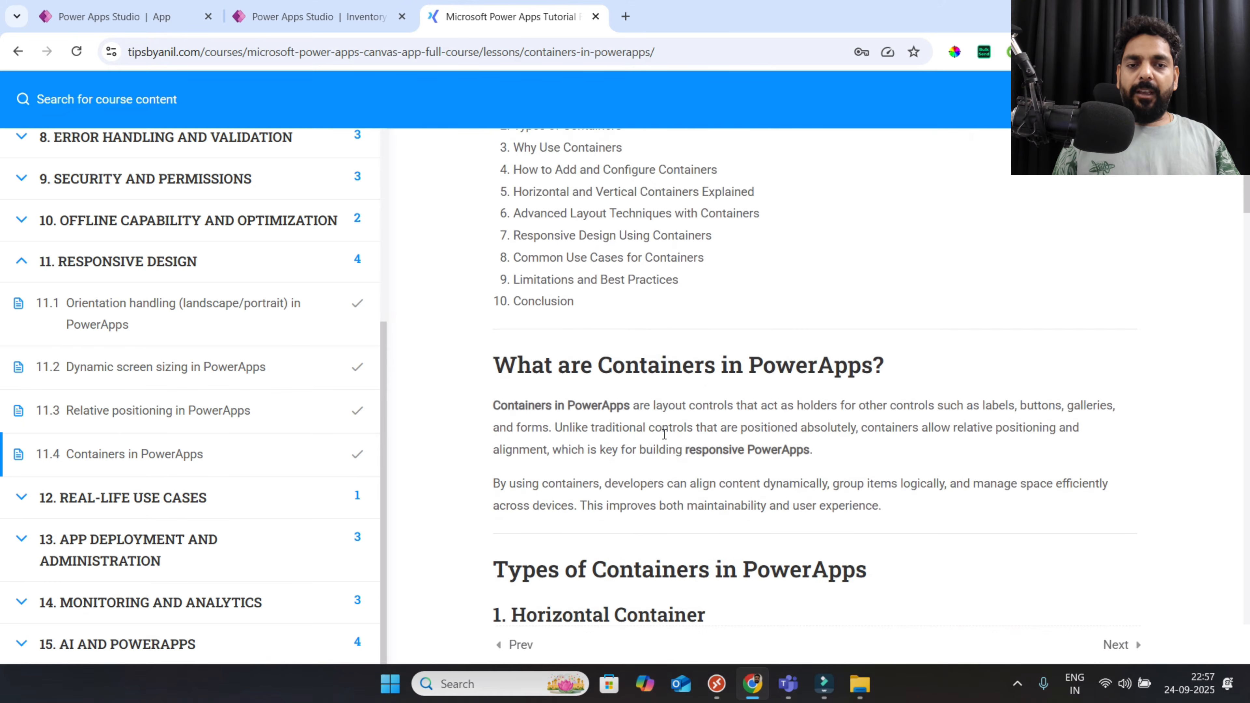
{"action": "scroll", "coordinate": [664, 434], "scroll_direction": "down", "scroll_amount": 1}
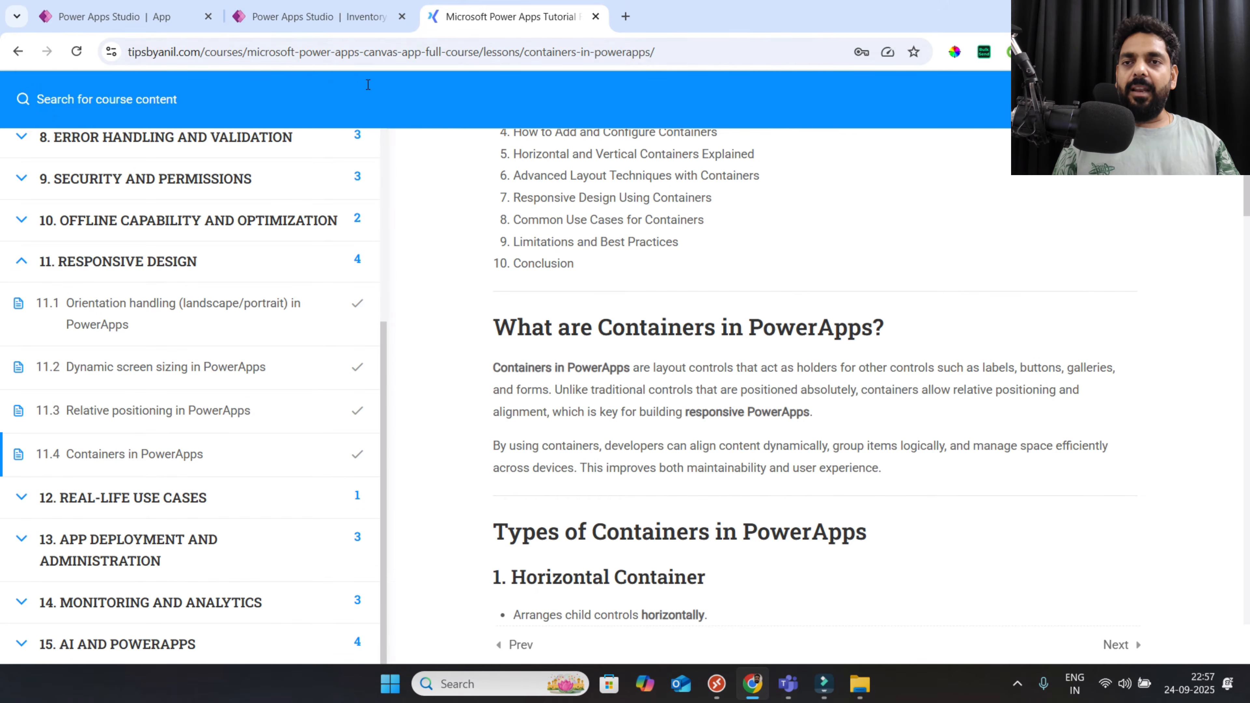
Switch to the new app in Power Apps Studio and examine the header, main and footer containers inside ScreenContainer1
{"action": "left_click", "coordinate": [167, 24]}
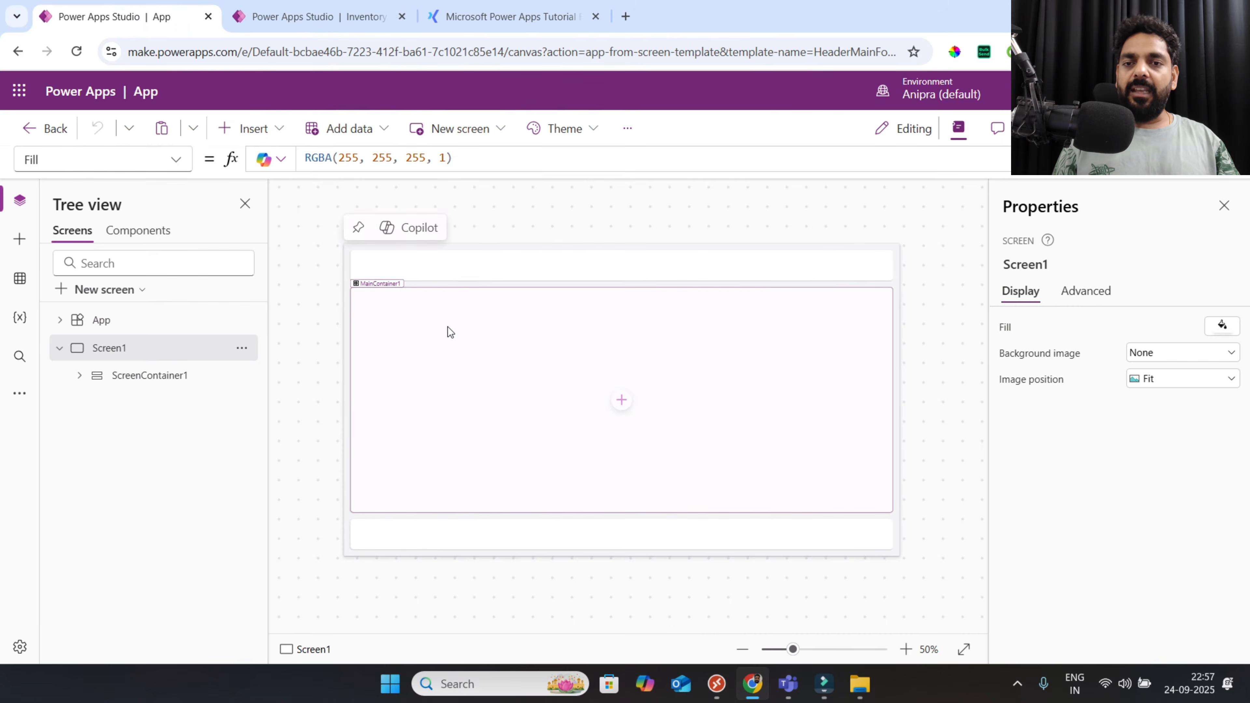
{"action": "left_click", "coordinate": [159, 376]}
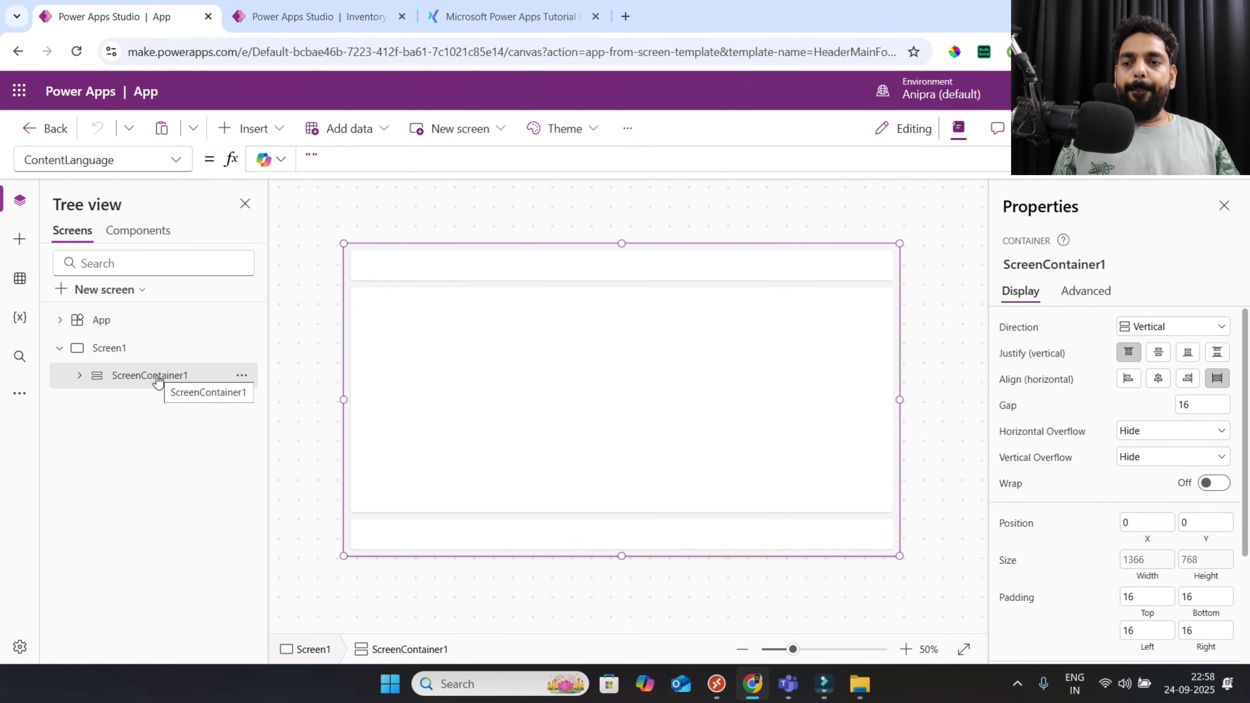
{"action": "left_click", "coordinate": [79, 375]}
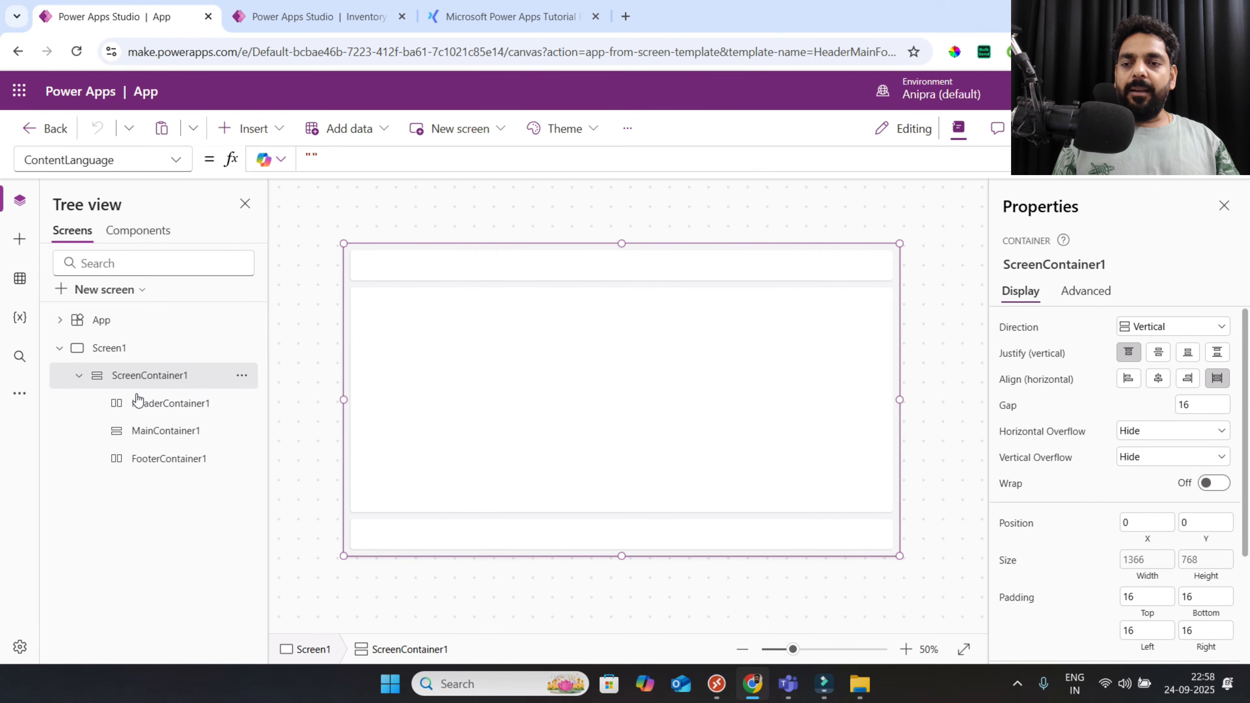
{"action": "left_click", "coordinate": [158, 404]}
{"action": "left_click", "coordinate": [166, 433]}
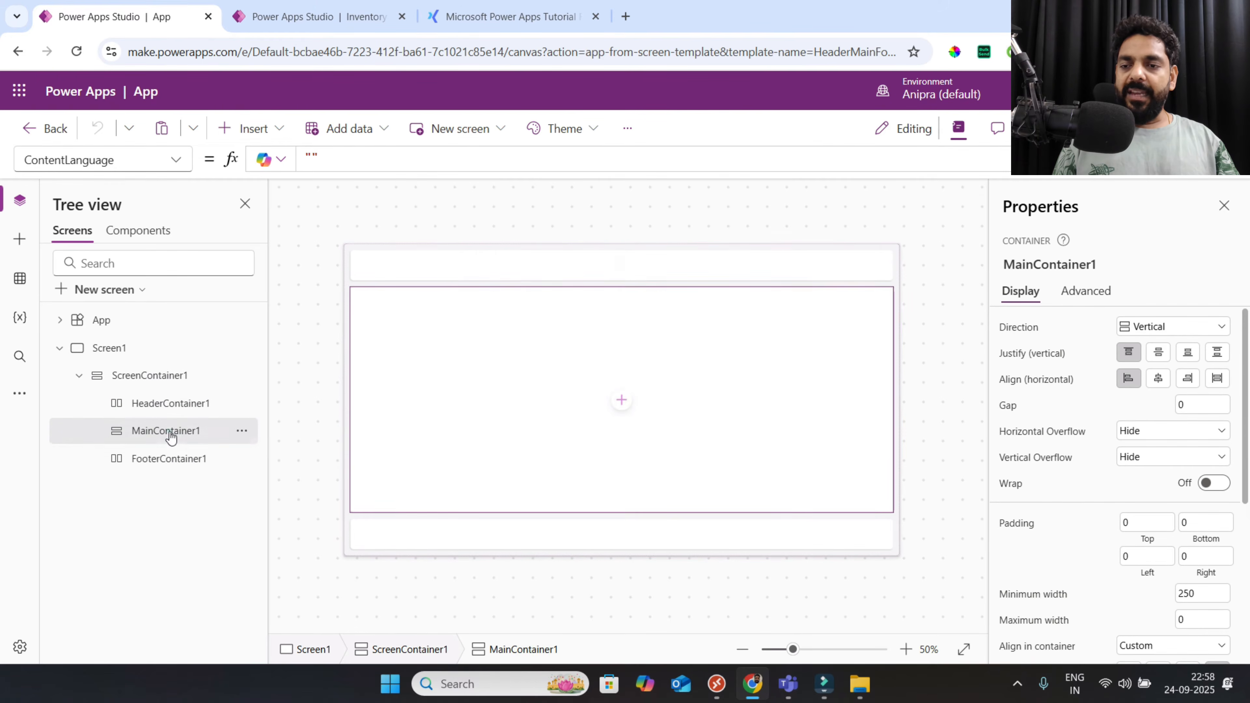
{"action": "left_click", "coordinate": [179, 460]}
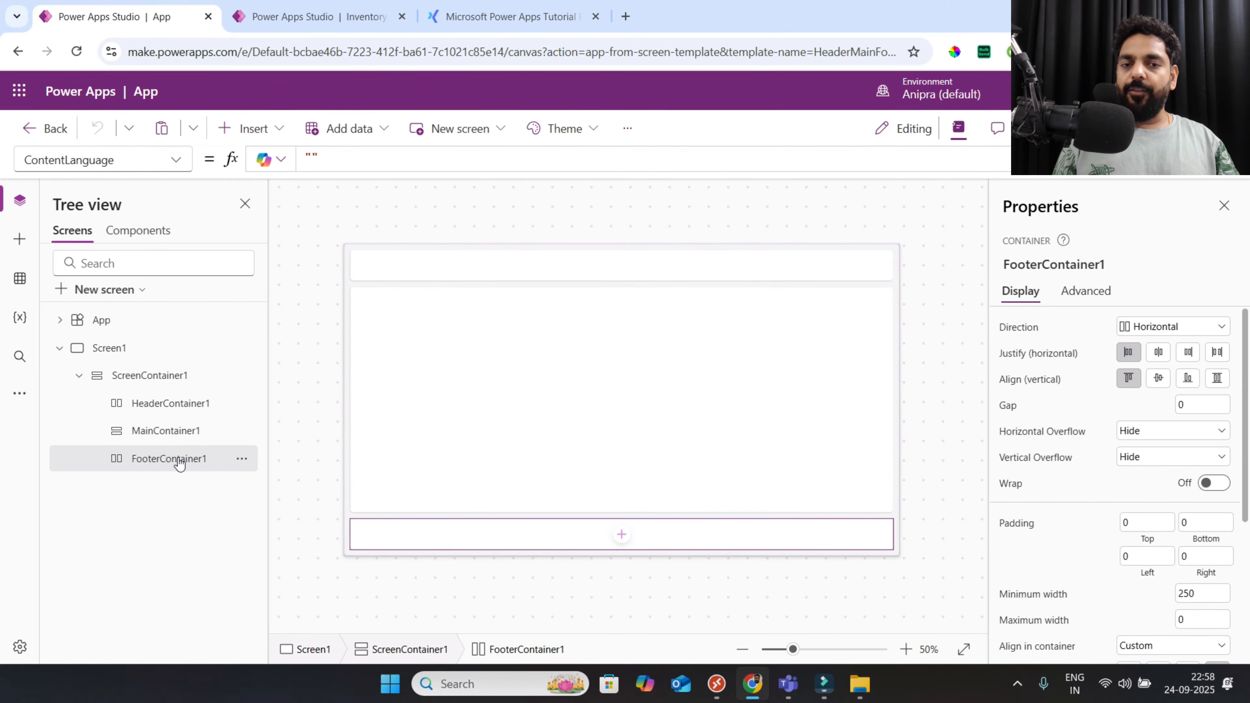
{"action": "left_click", "coordinate": [177, 411]}
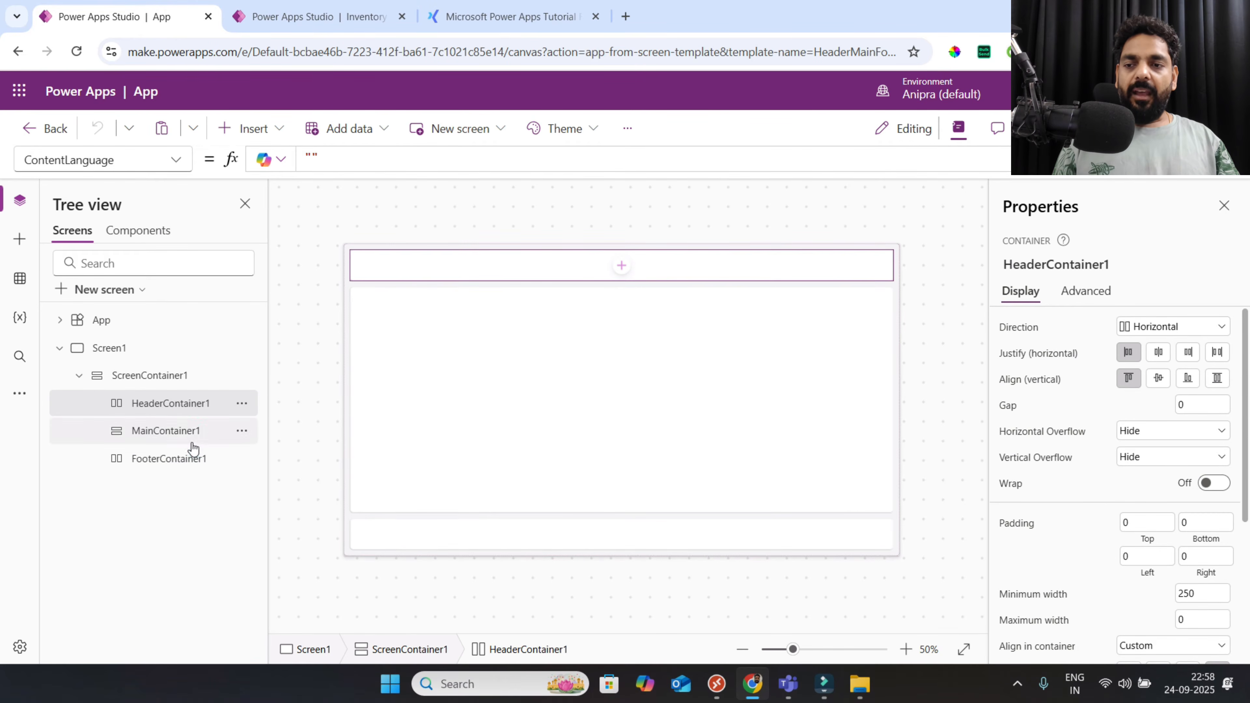
{"action": "left_click", "coordinate": [178, 433]}
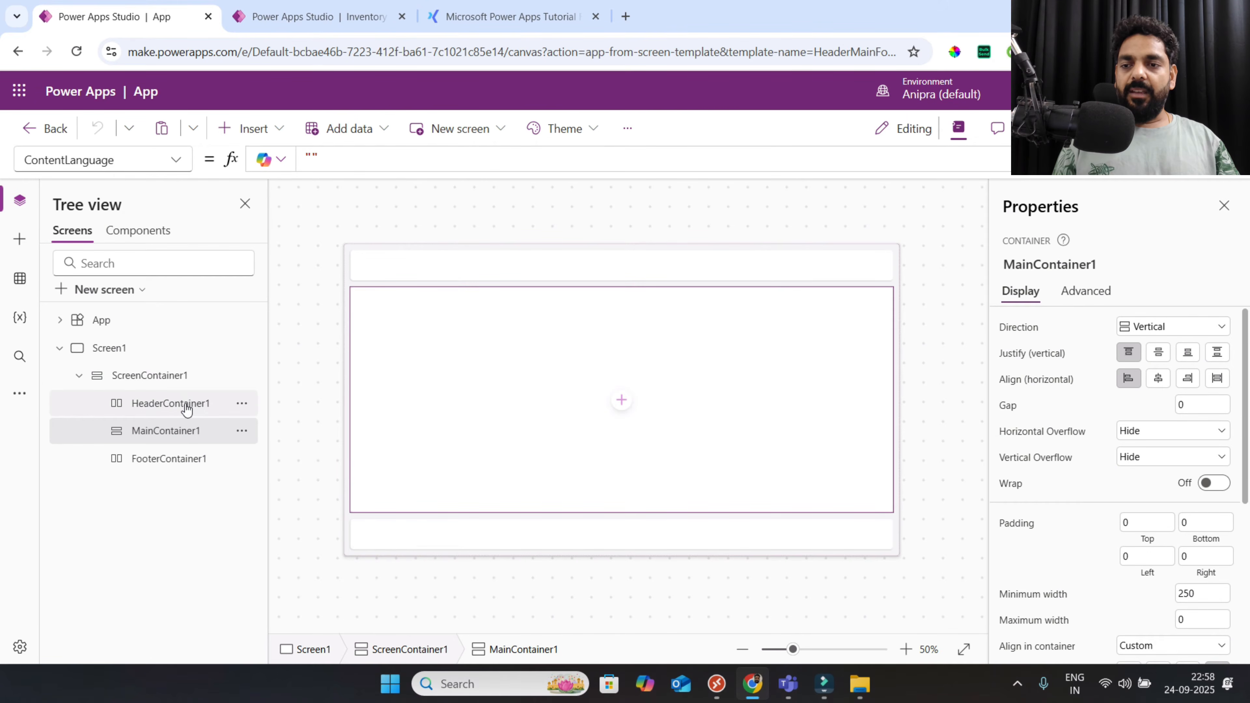
{"action": "left_click", "coordinate": [187, 403]}
{"action": "left_click", "coordinate": [183, 432]}
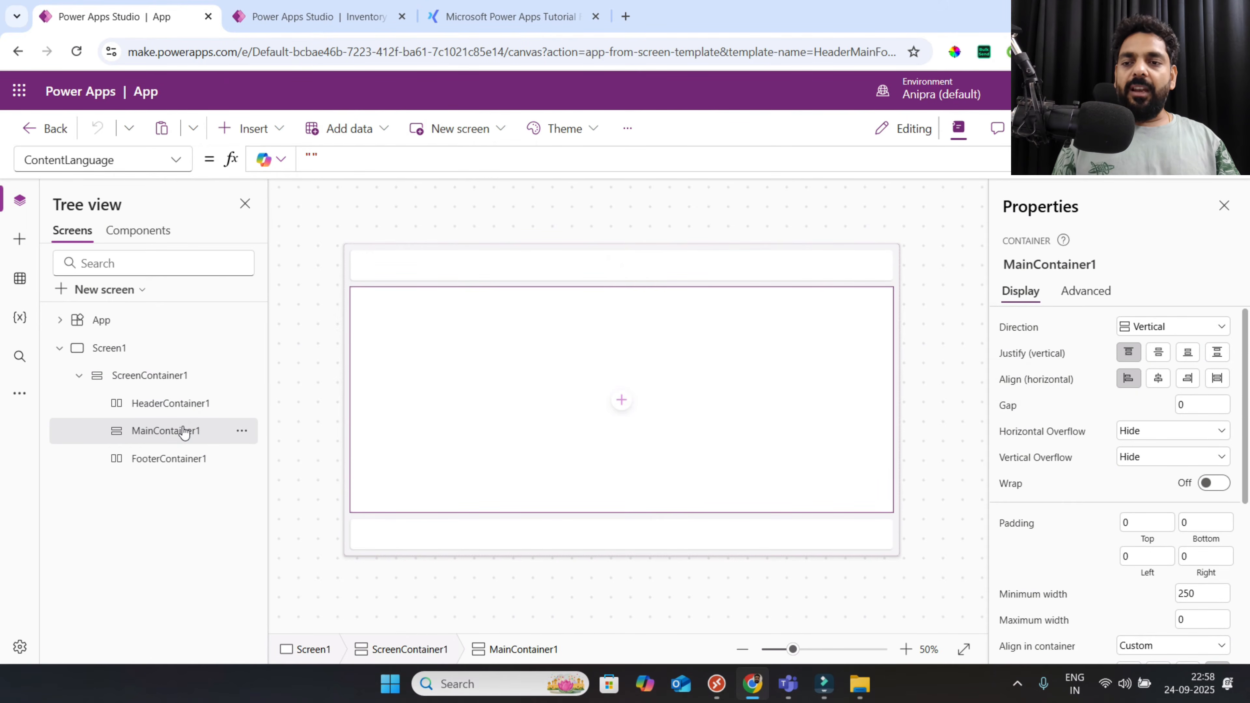
{"action": "left_click", "coordinate": [174, 404]}
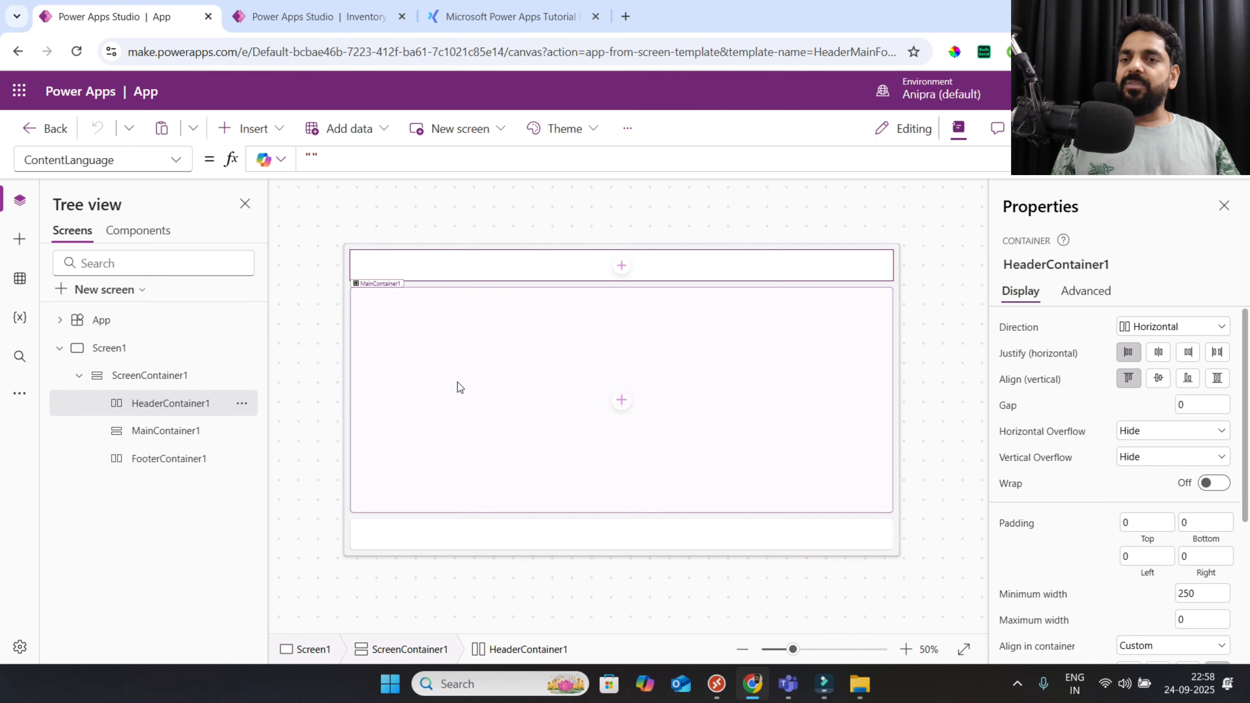
Add a blank screen to the app and insert a standard Container on it
{"action": "left_click", "coordinate": [110, 296]}
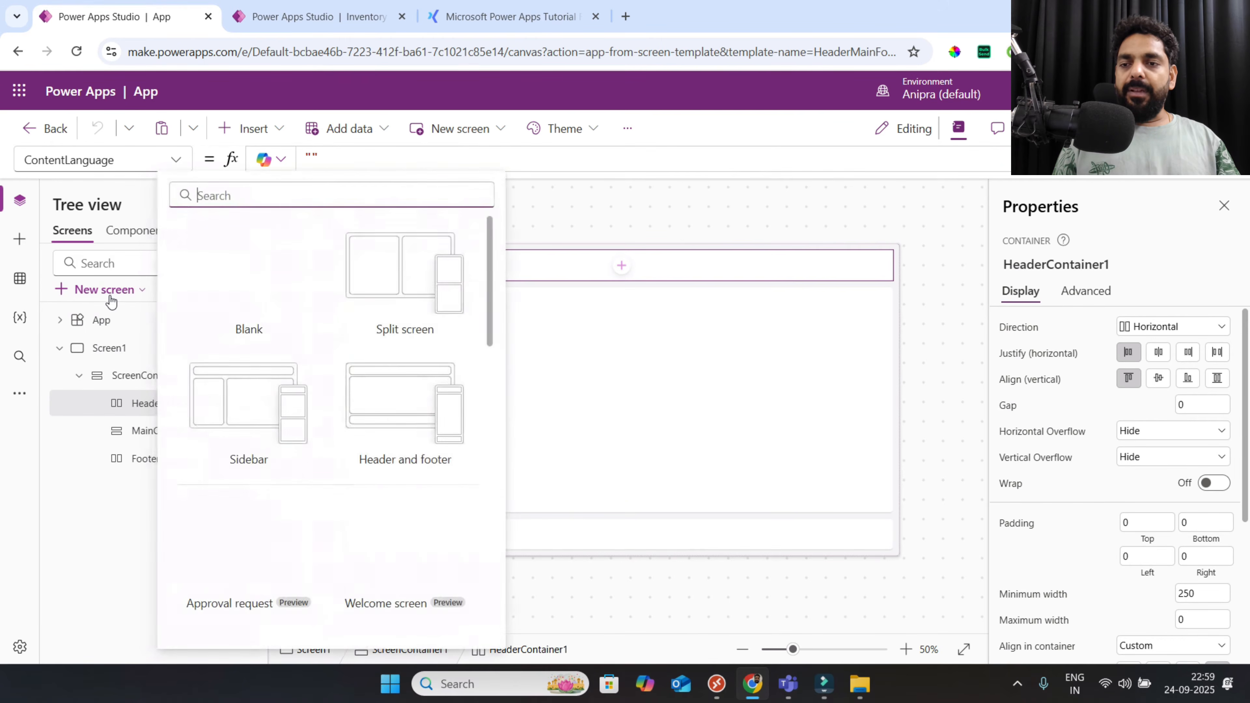
{"action": "left_click", "coordinate": [245, 286]}
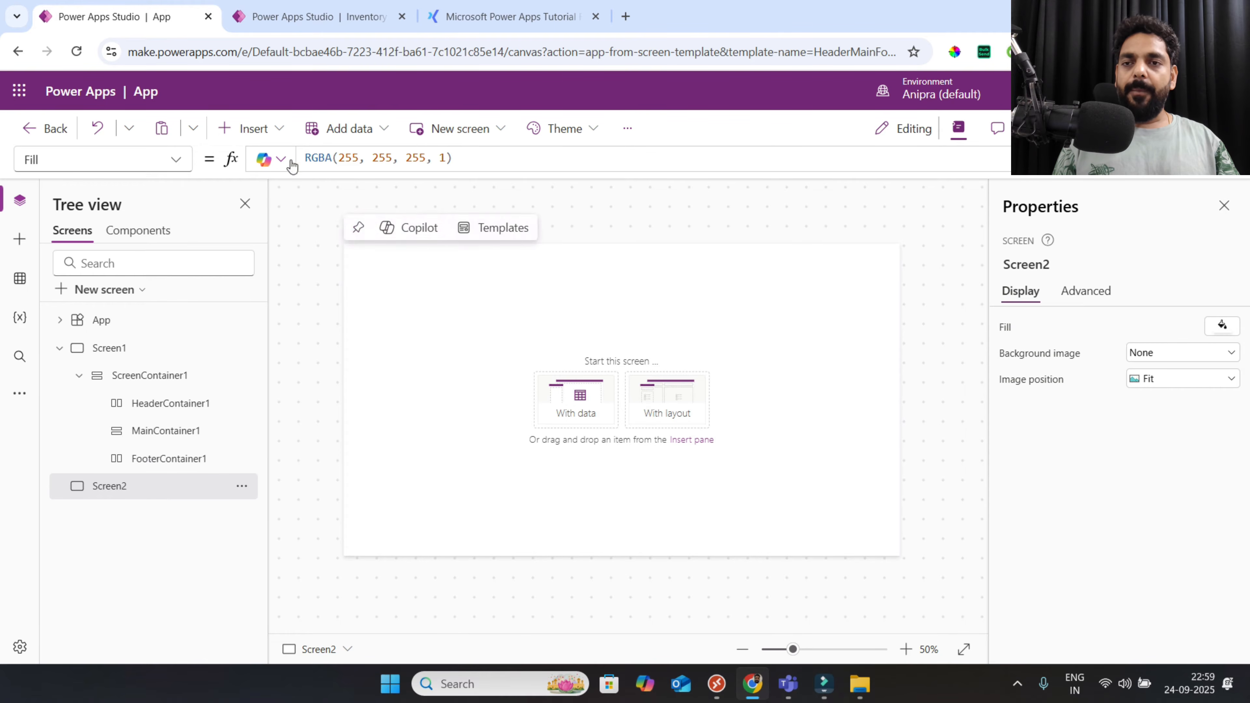
{"action": "left_click", "coordinate": [269, 129]}
{"action": "left_click", "coordinate": [290, 166]}
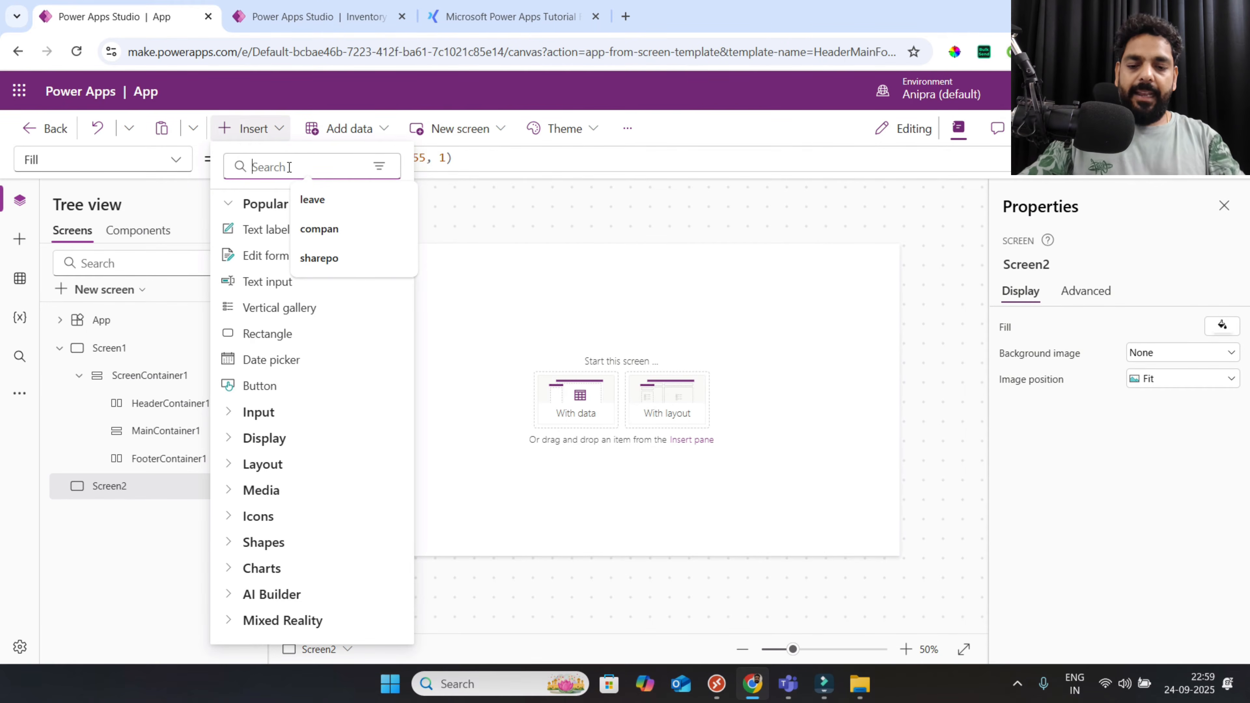
{"action": "type", "text": "conta"}
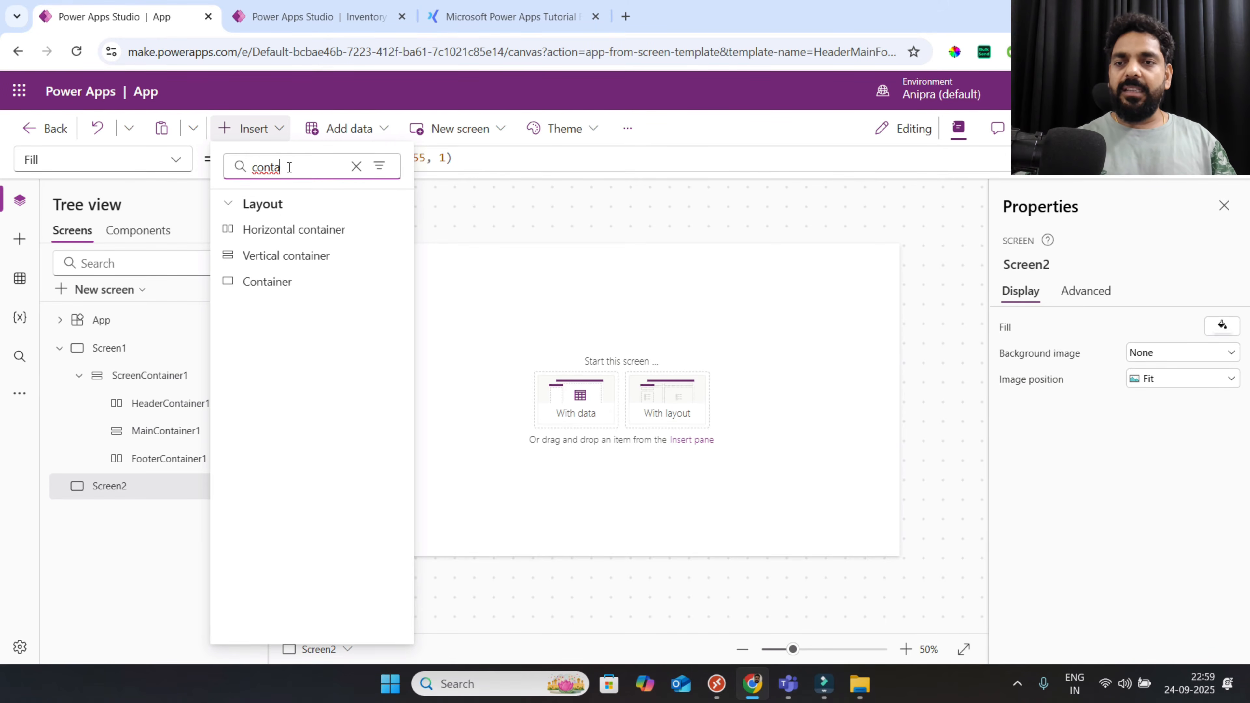
{"action": "left_click", "coordinate": [287, 289]}
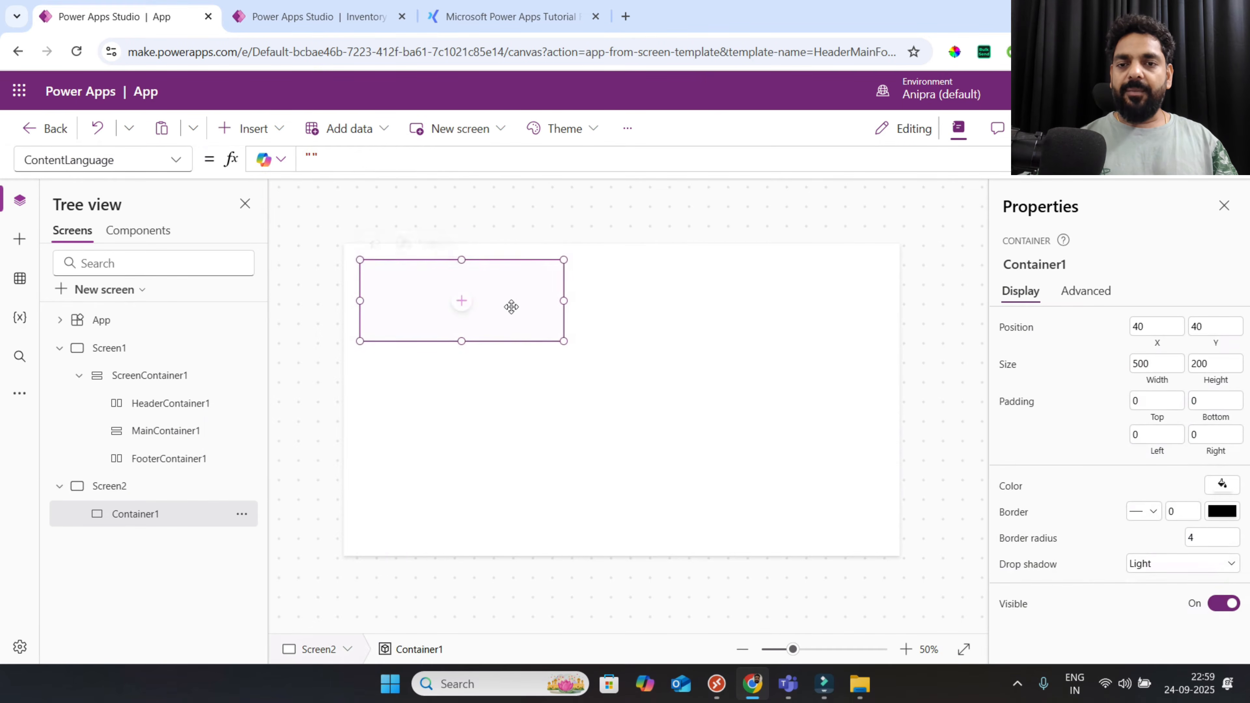
Resize and reposition the standard container to about 974 wide by 408 high, at about X 183, Y 231
{"action": "left_click_drag", "start_coordinate": [438, 285], "coordinate": [559, 284]}
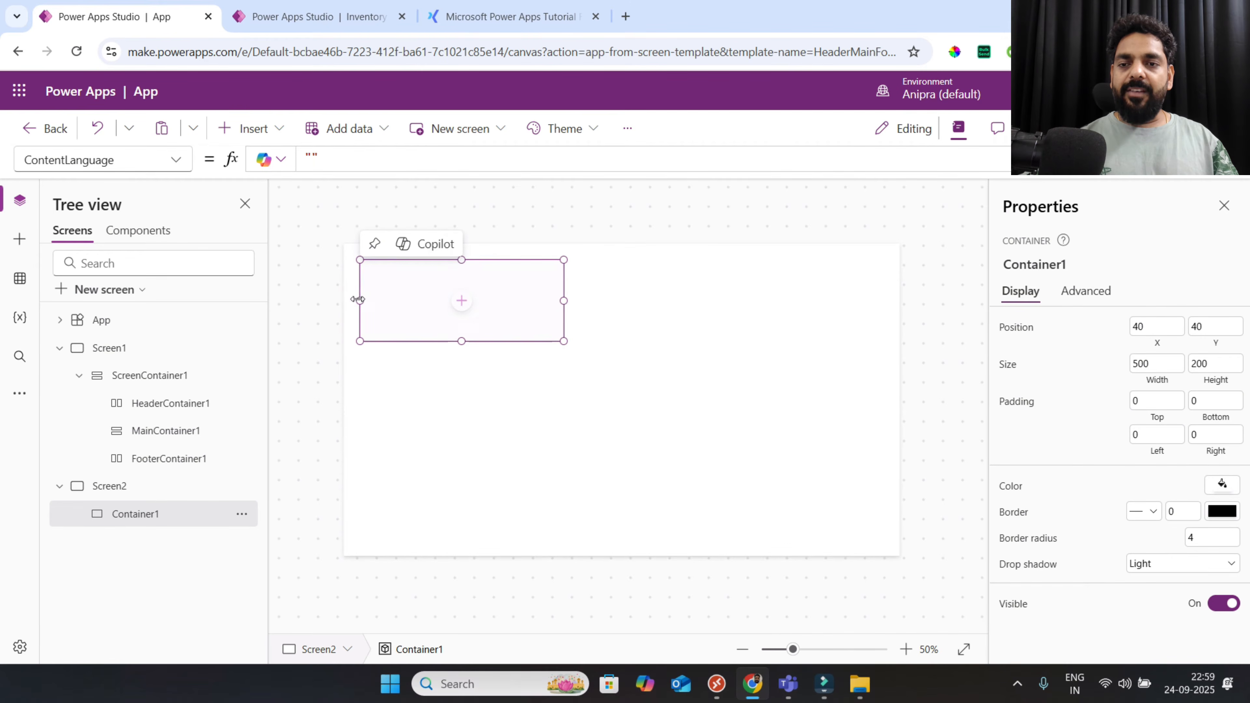
{"action": "left_click_drag", "start_coordinate": [360, 300], "coordinate": [418, 300]}
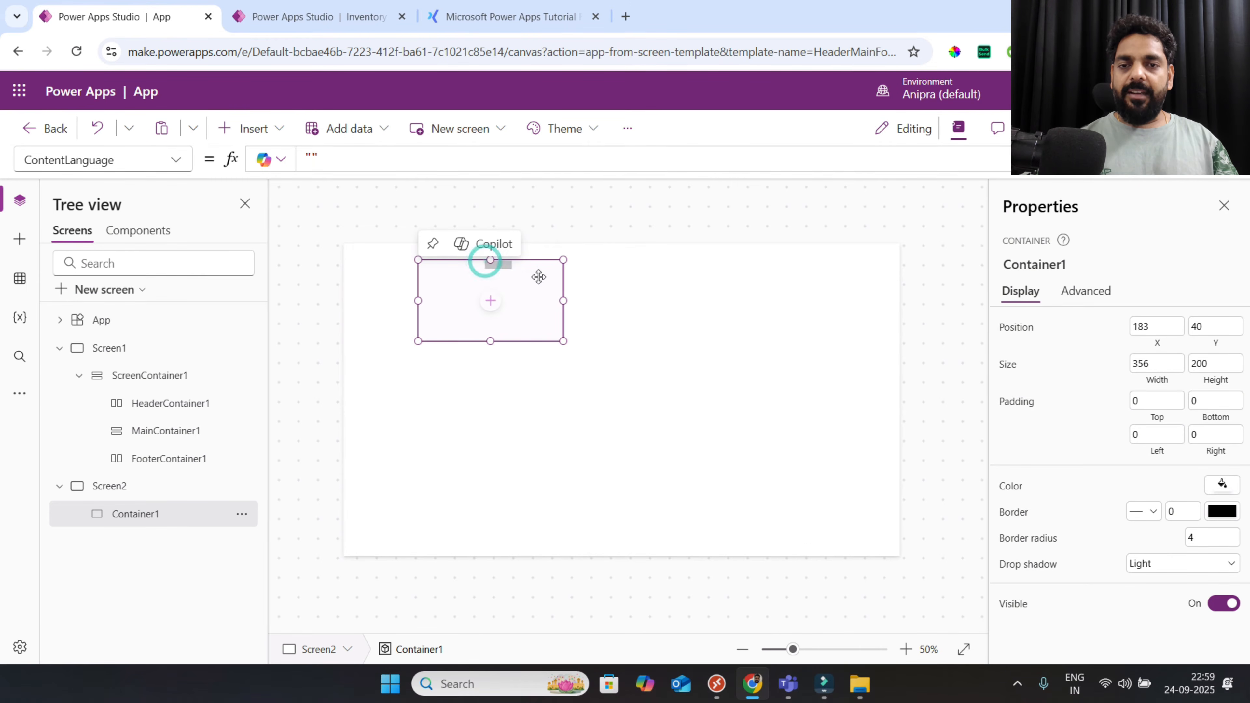
{"action": "left_click_drag", "start_coordinate": [564, 304], "coordinate": [815, 311]}
{"action": "left_click_drag", "start_coordinate": [617, 341], "coordinate": [637, 504]}
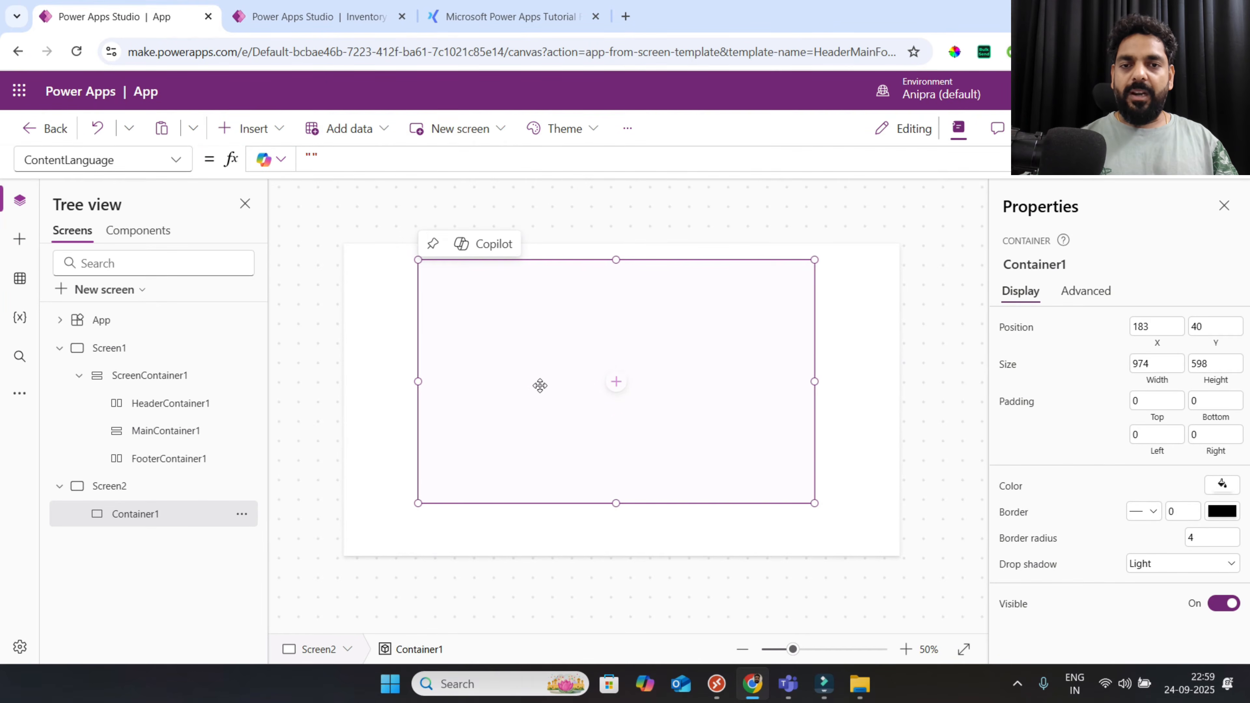
{"action": "left_click_drag", "start_coordinate": [621, 265], "coordinate": [619, 339]}
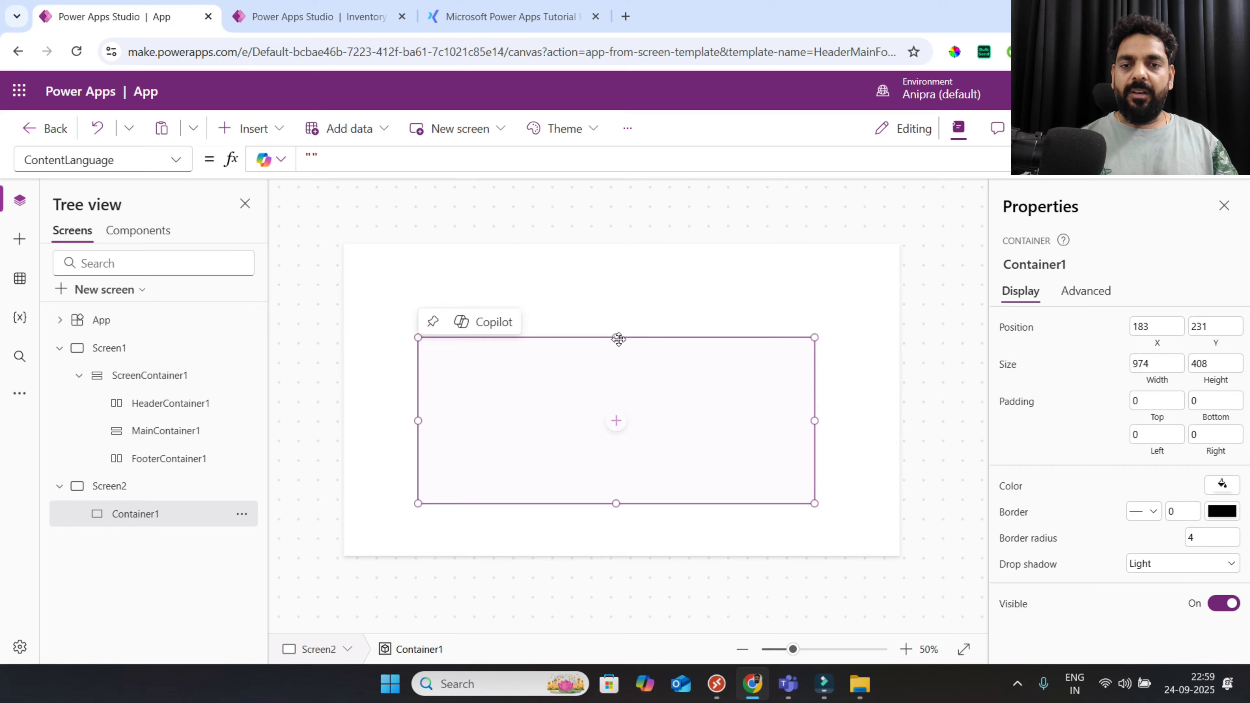
Insert a text label inside the standard container and move it to about X 390, Y 126
{"action": "left_click", "coordinate": [251, 128]}
{"action": "left_click_drag", "start_coordinate": [268, 230], "coordinate": [690, 376]}
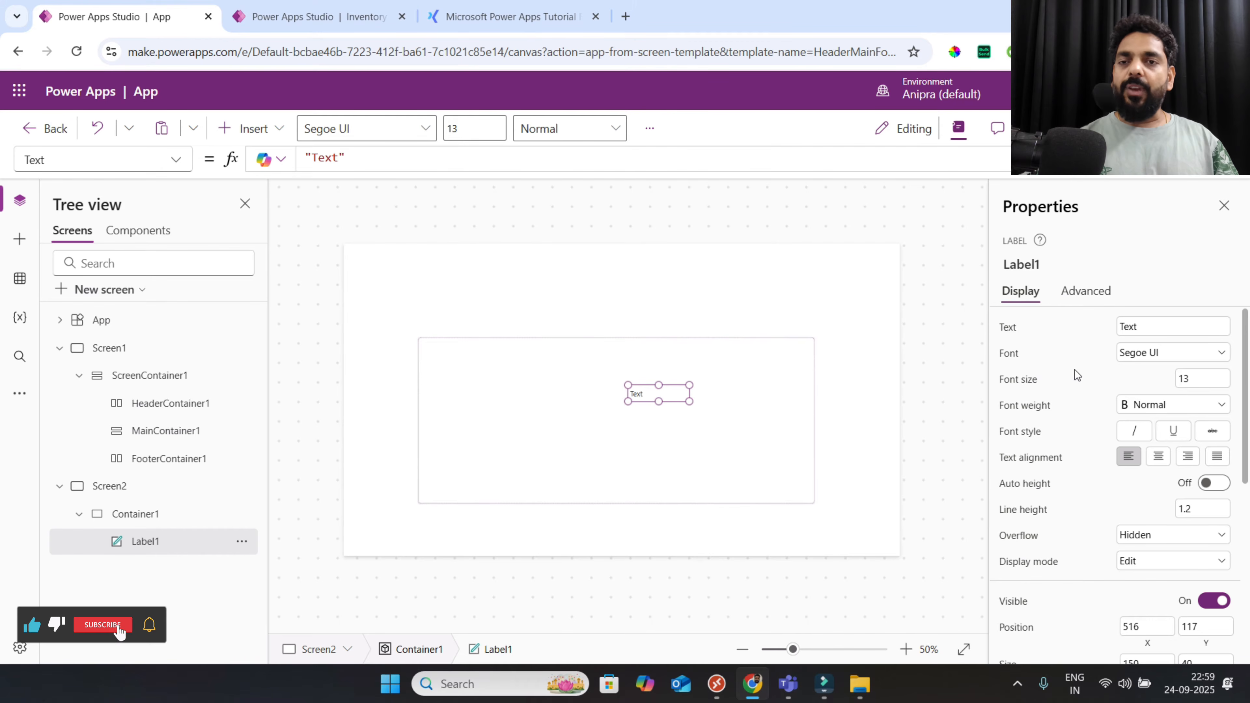
{"action": "left_click_drag", "start_coordinate": [658, 393], "coordinate": [608, 398]}
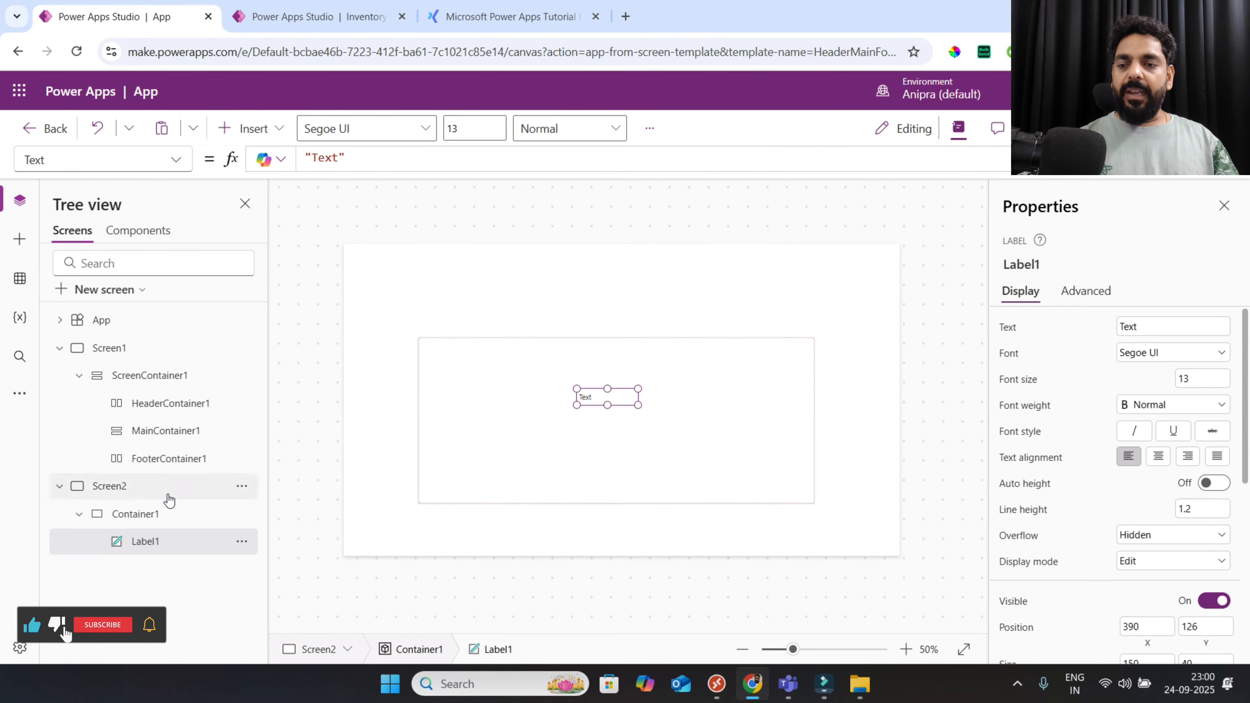
Delete Container1 together with its label from Screen2
{"action": "left_click", "coordinate": [123, 514]}
{"action": "key", "text": "Delete"}
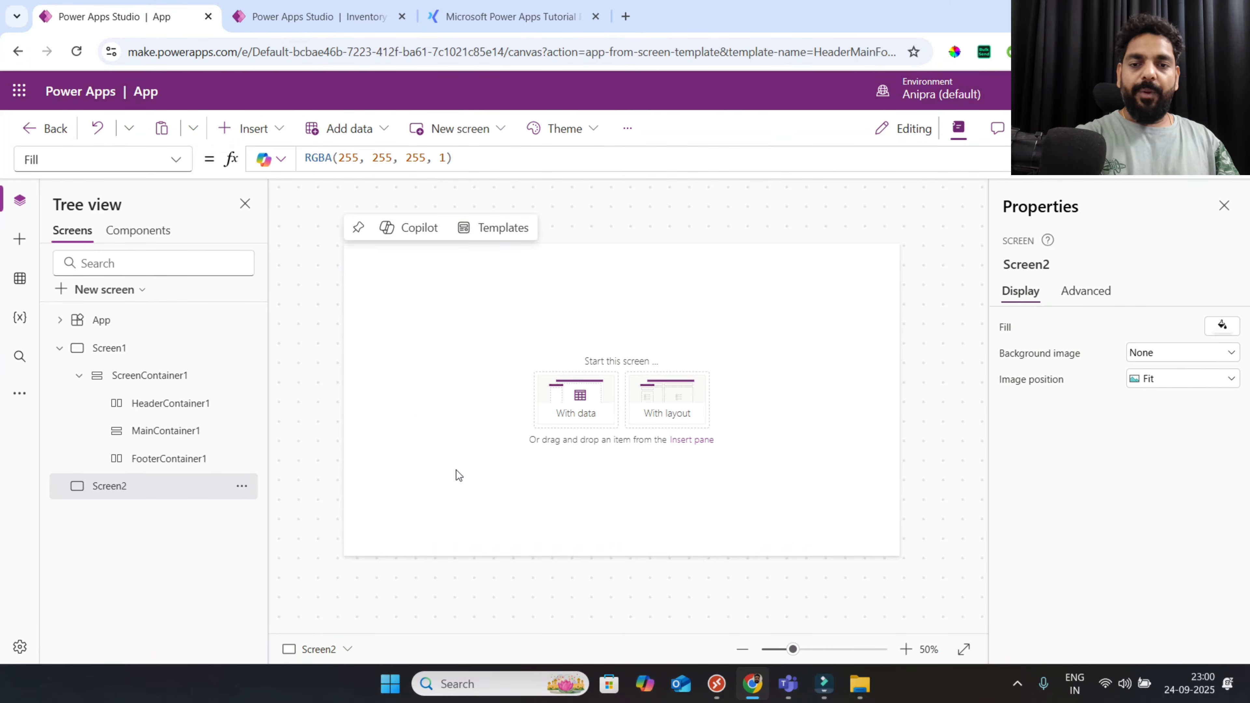
Insert a horizontal container on Screen2 and enlarge it to about 1298 wide by 632 high
{"action": "left_click", "coordinate": [251, 129]}
{"action": "left_click", "coordinate": [278, 164]}
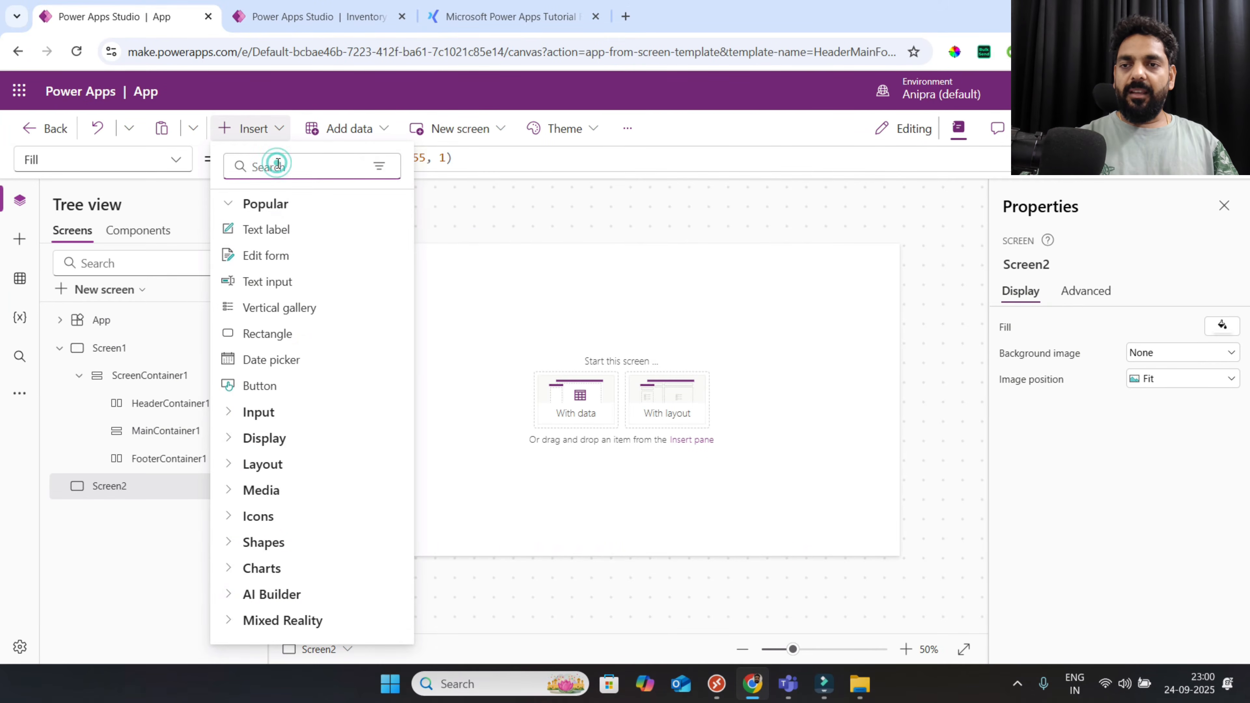
{"action": "type", "text": "hori"}
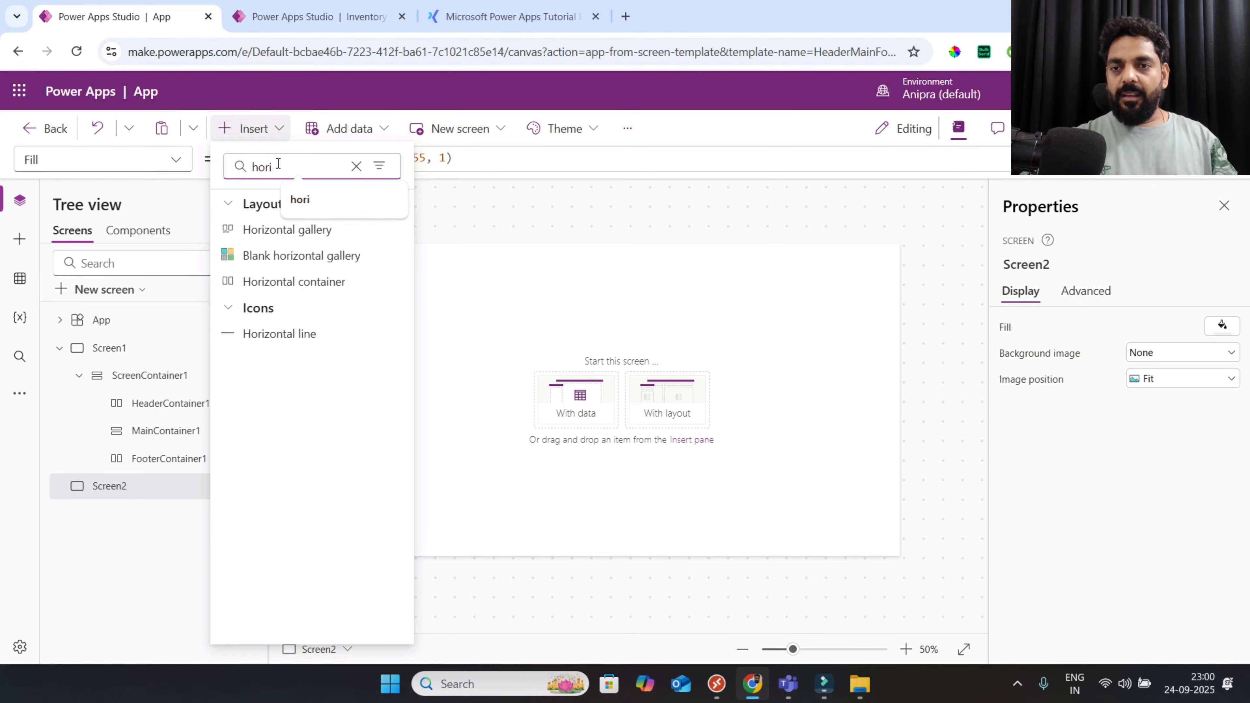
{"action": "left_click", "coordinate": [283, 282]}
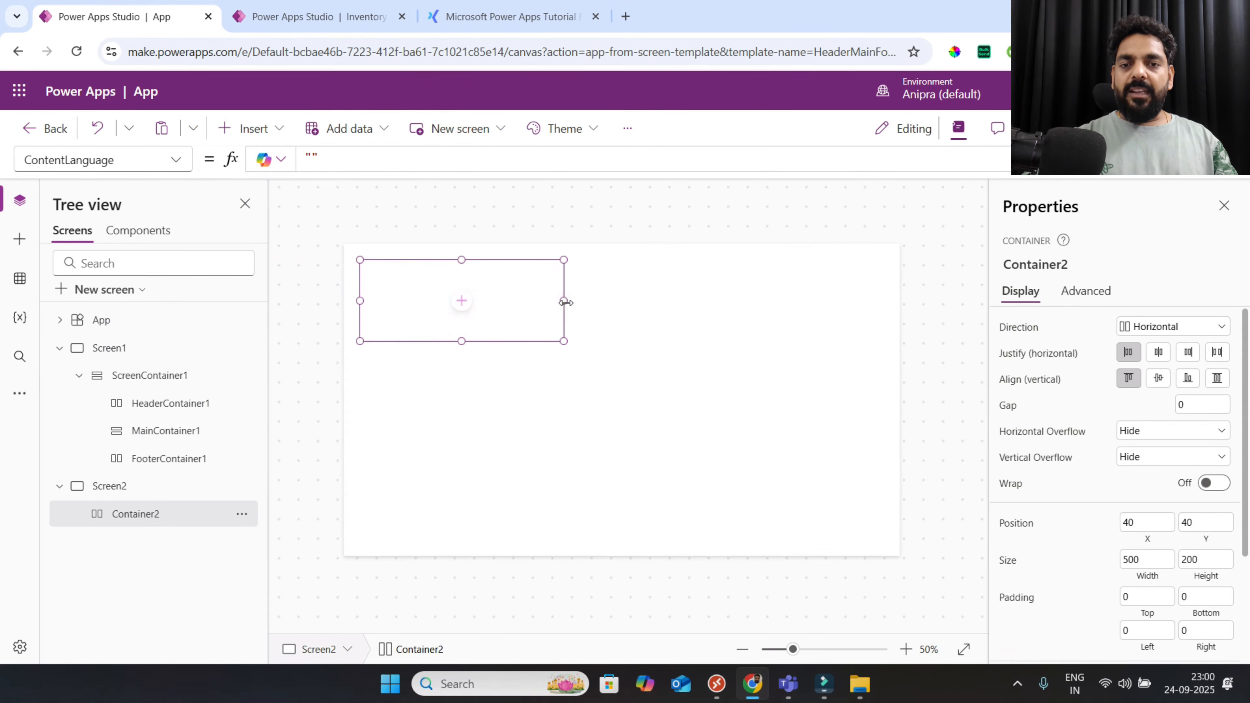
{"action": "left_click_drag", "start_coordinate": [564, 307], "coordinate": [888, 301]}
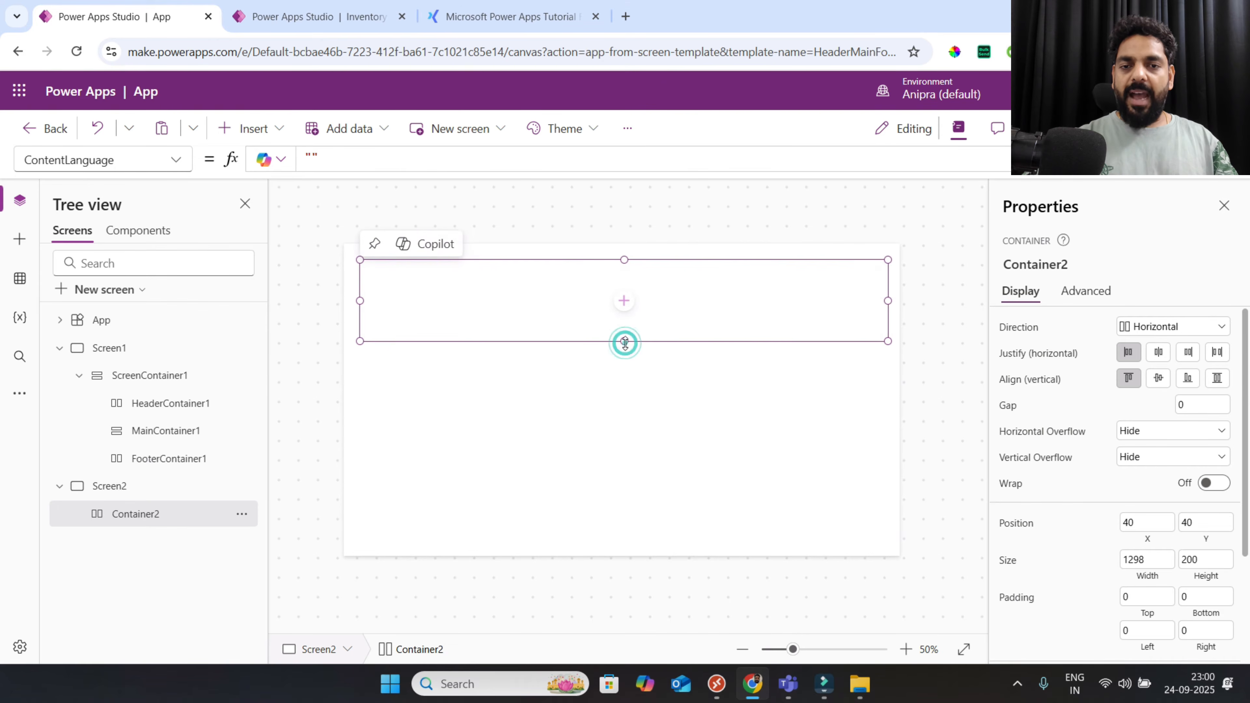
{"action": "left_click_drag", "start_coordinate": [623, 341], "coordinate": [622, 517]}
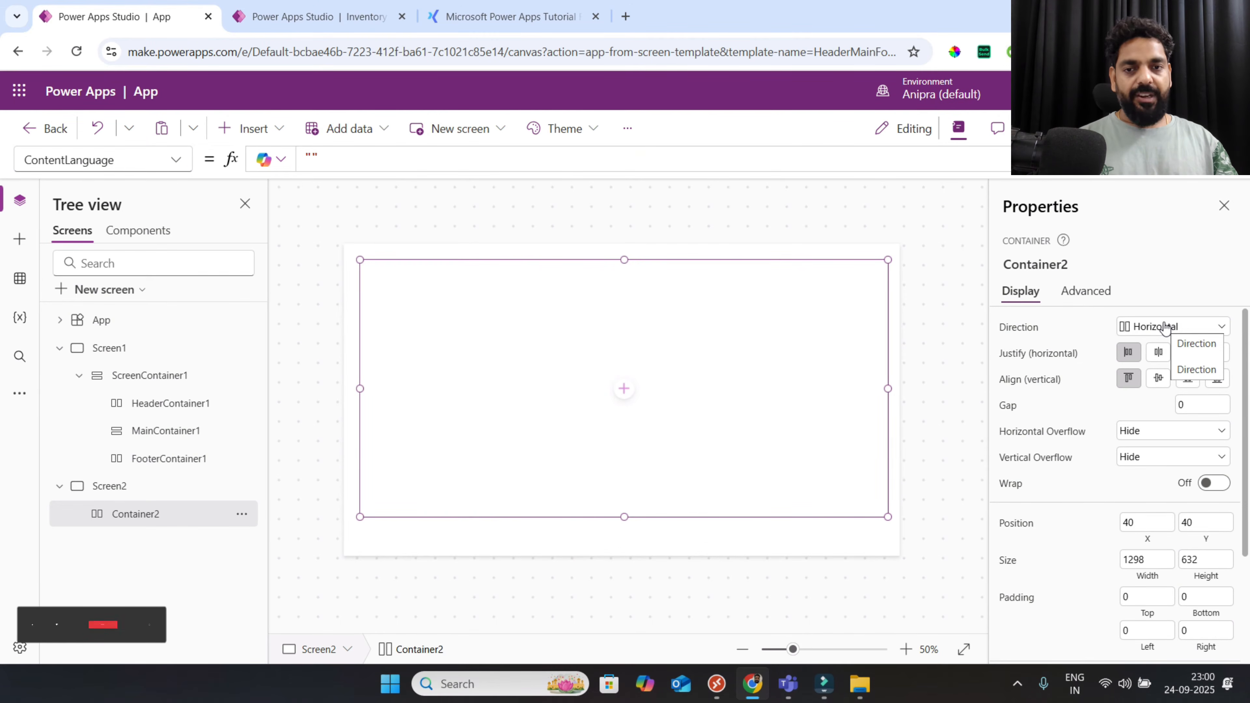
Insert three text inputs into the horizontal container
{"action": "left_click", "coordinate": [624, 389]}
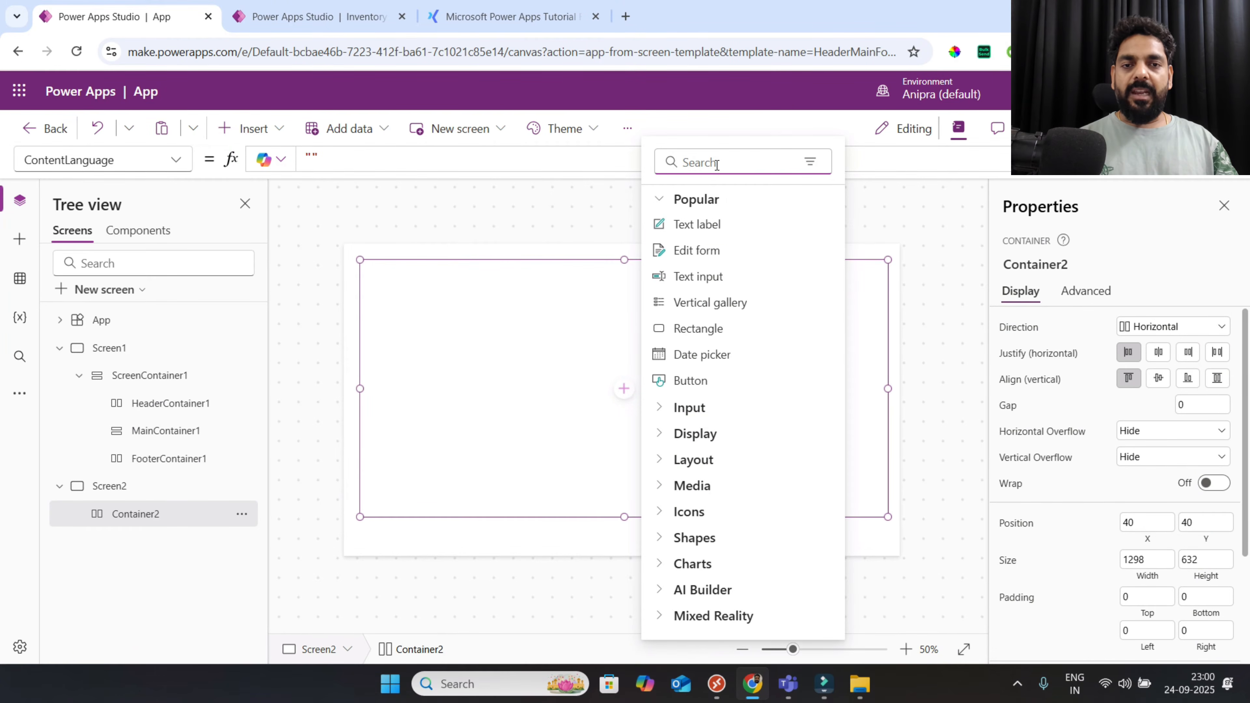
{"action": "left_click", "coordinate": [712, 276]}
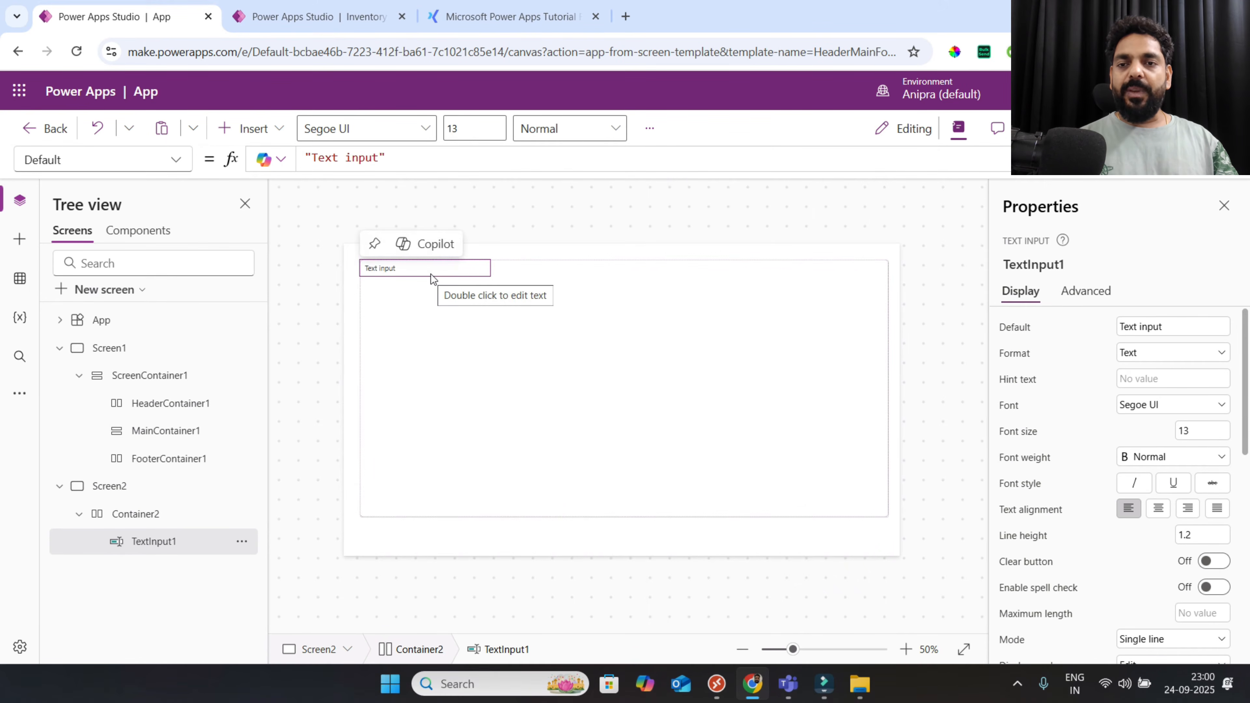
{"action": "left_click", "coordinate": [251, 129]}
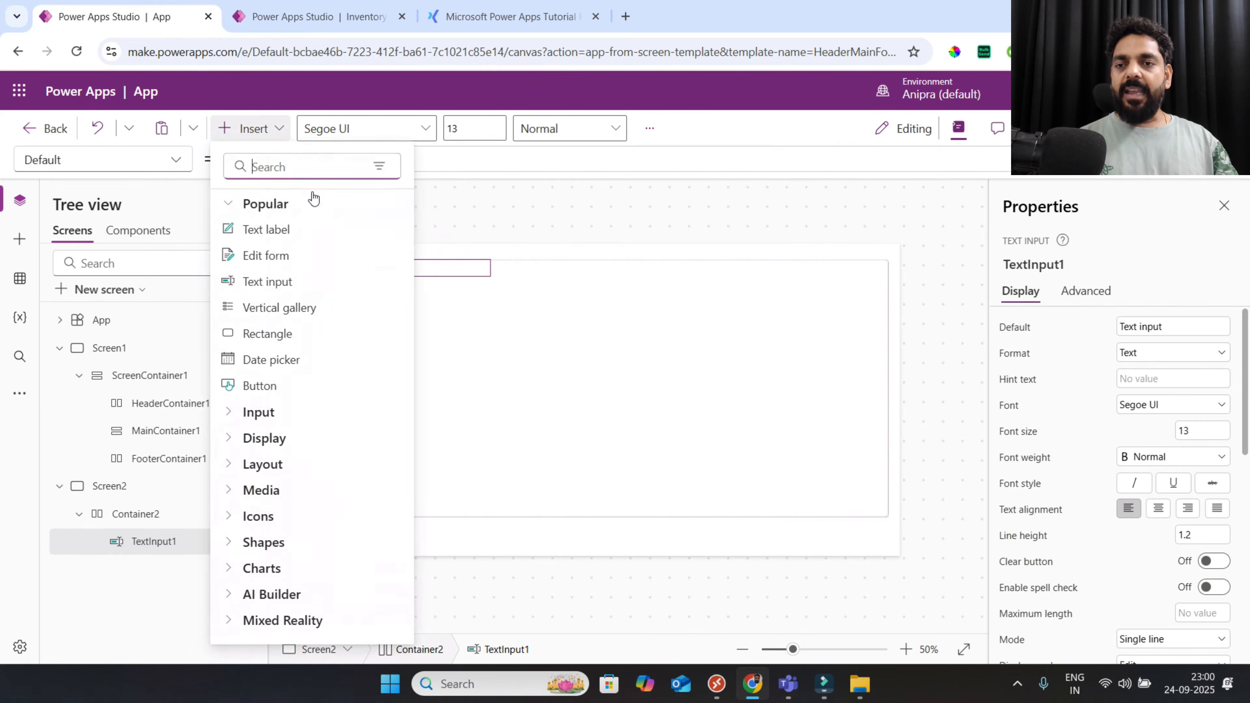
{"action": "left_click", "coordinate": [299, 279]}
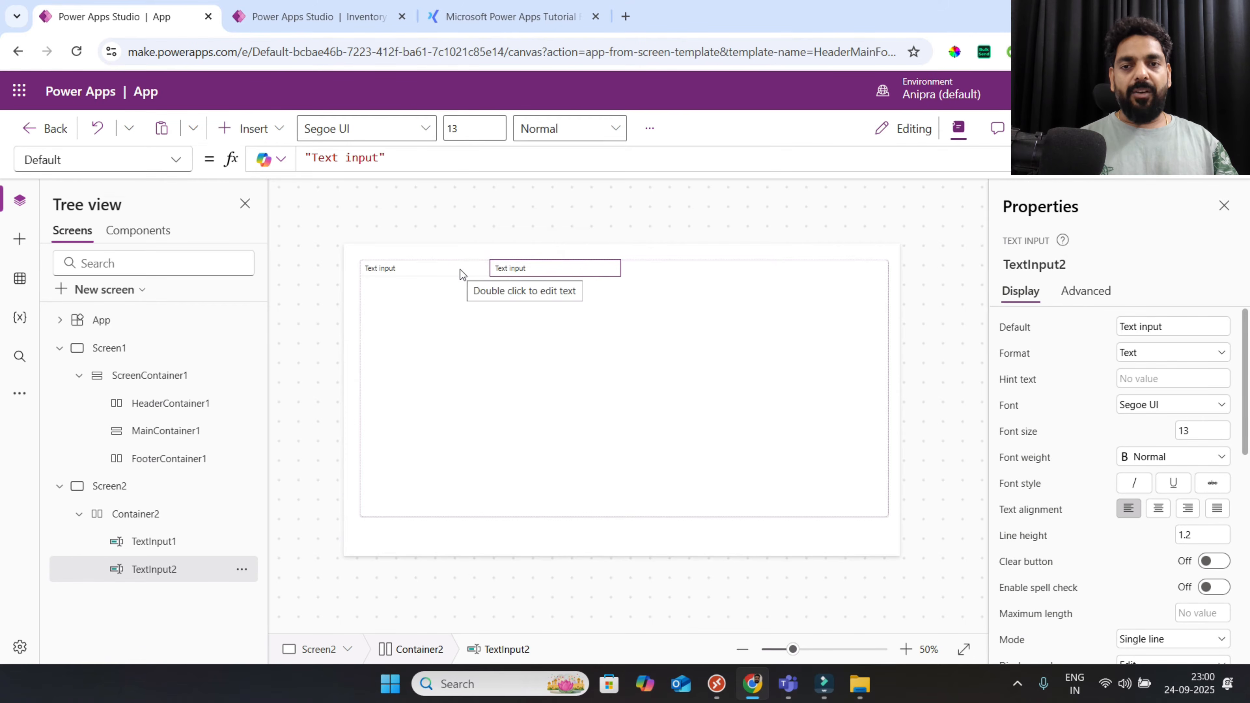
{"action": "left_click", "coordinate": [251, 128]}
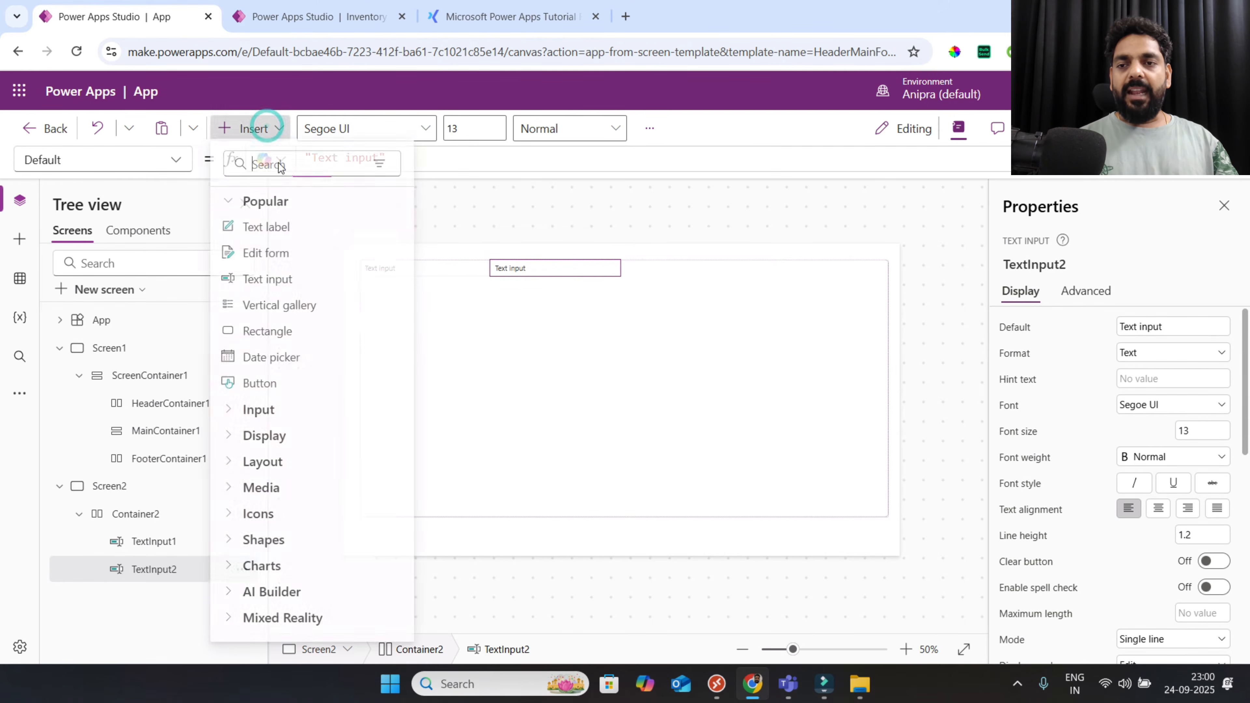
{"action": "left_click", "coordinate": [280, 281]}
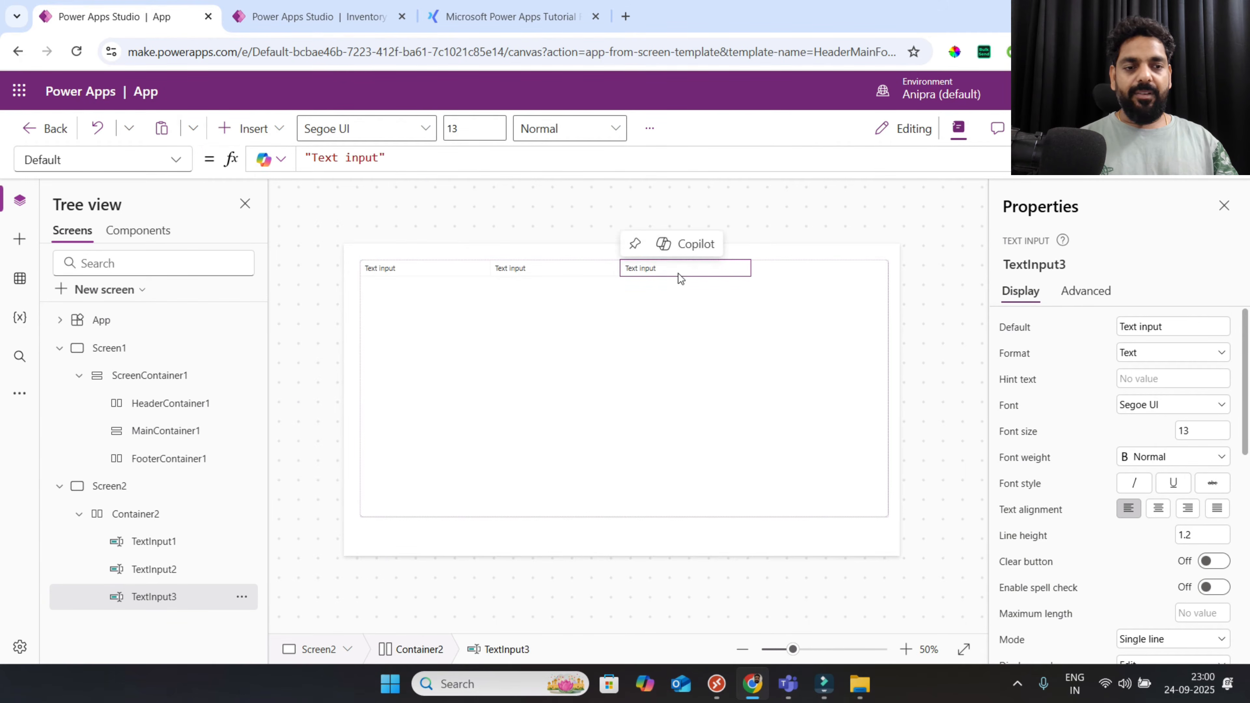
Turn on flexible width for all three text inputs in the horizontal container at once
{"action": "left_click", "coordinate": [170, 542]}
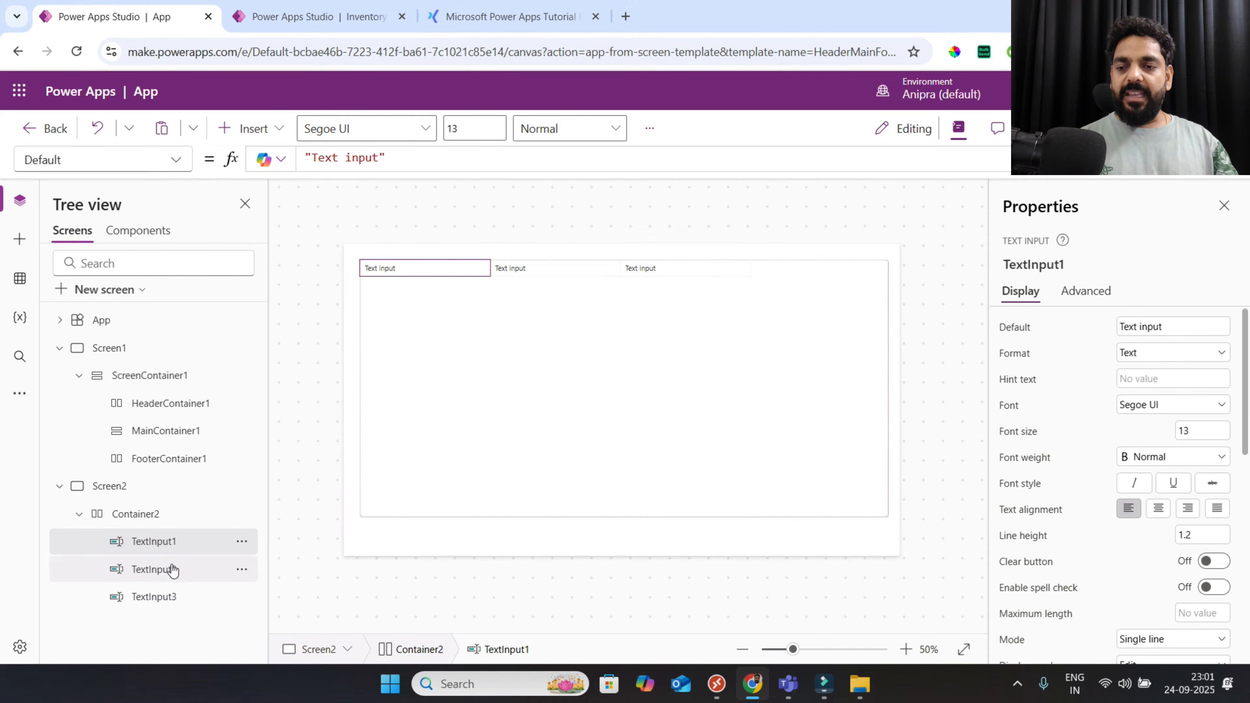
{"action": "left_click", "coordinate": [144, 520]}
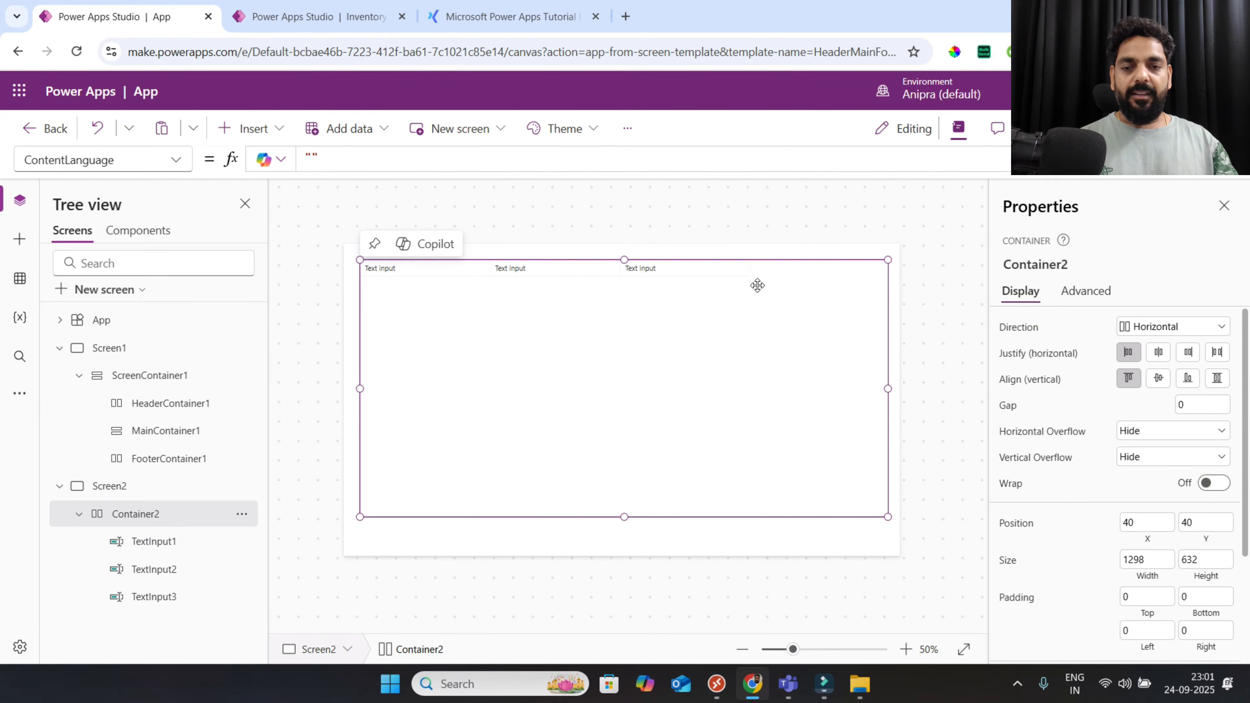
{"action": "left_click", "coordinate": [168, 541]}
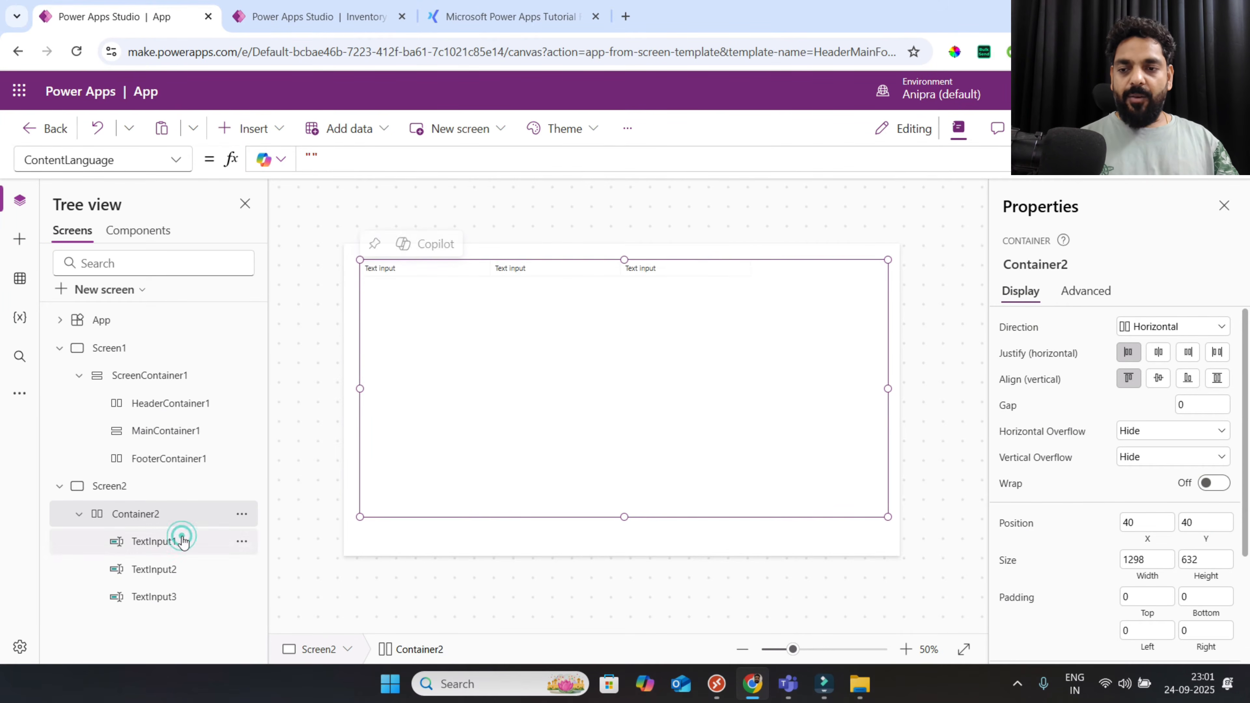
{"action": "left_click", "coordinate": [179, 572], "text": "shift"}
{"action": "left_click", "coordinate": [173, 595], "text": "shift"}
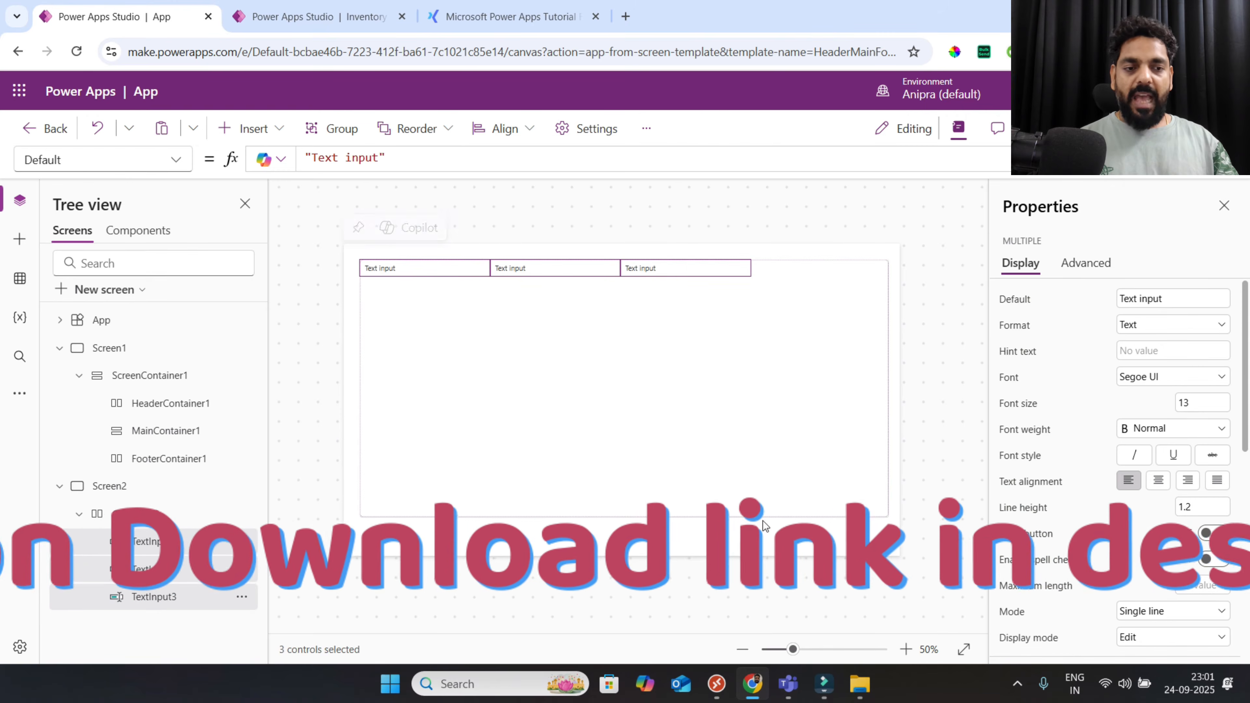
{"action": "scroll", "coordinate": [1115, 535], "scroll_direction": "down", "scroll_amount": 5}
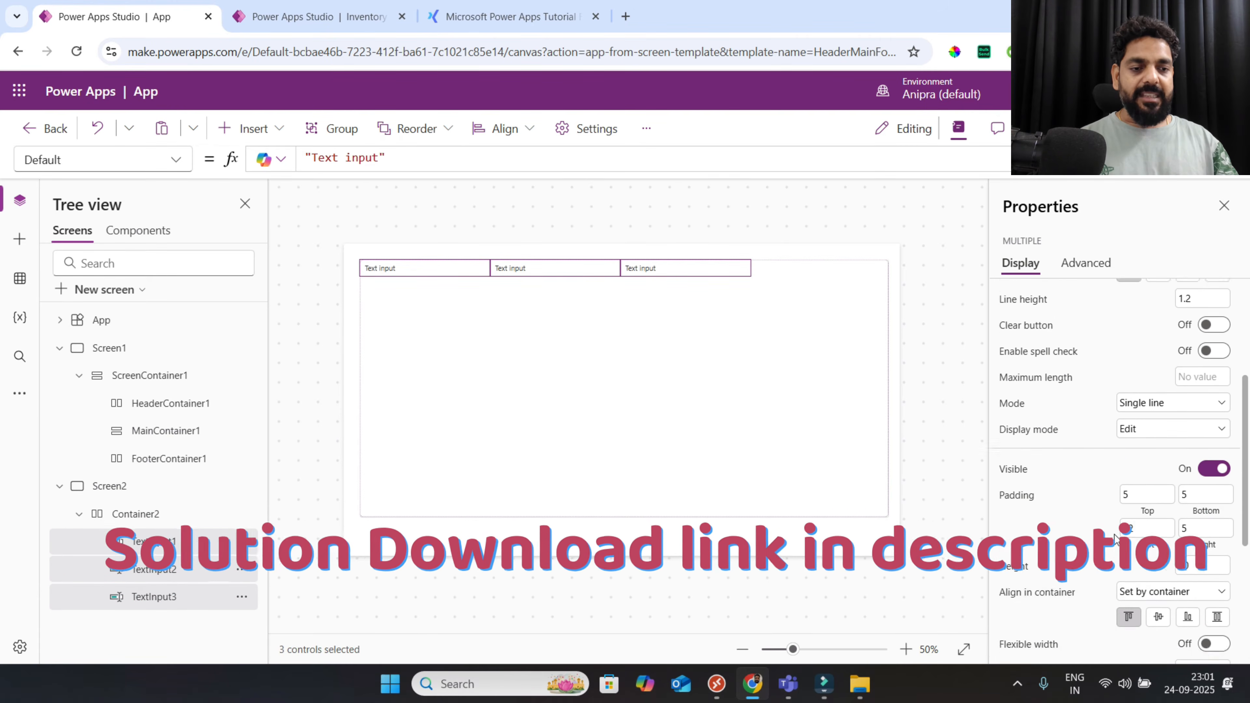
{"action": "scroll", "coordinate": [1115, 534], "scroll_direction": "down", "scroll_amount": 2}
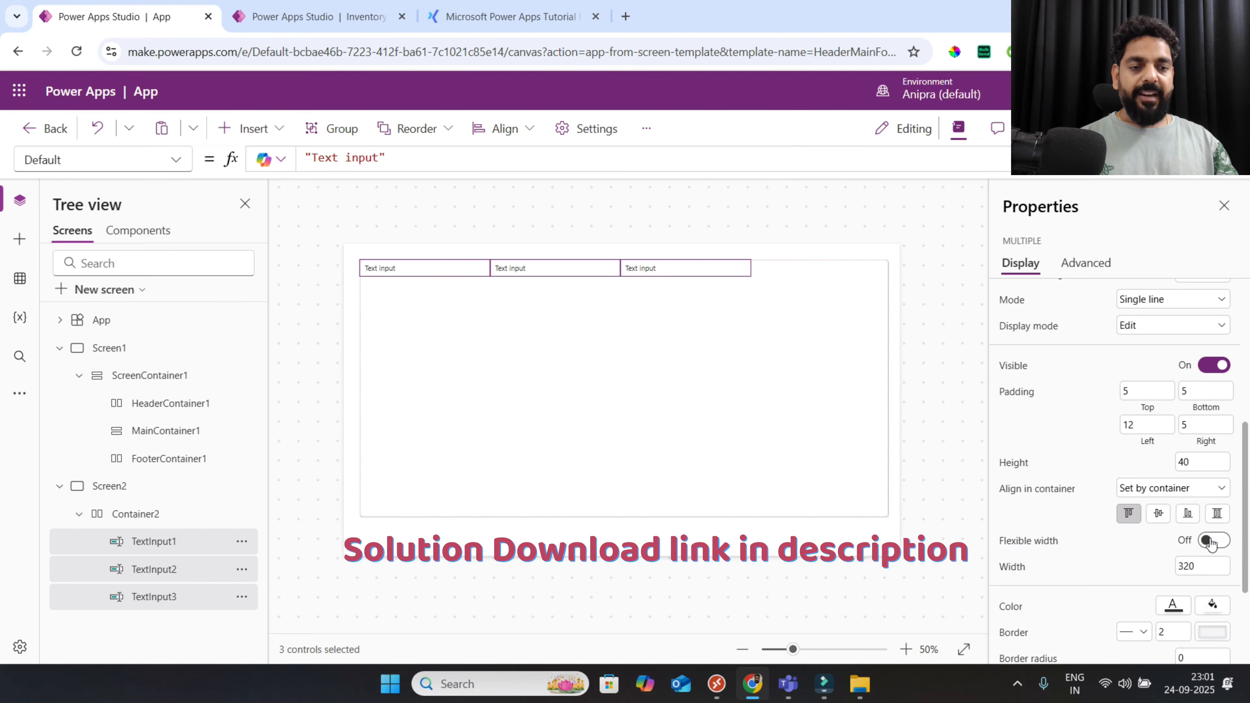
{"action": "left_click", "coordinate": [1211, 542]}
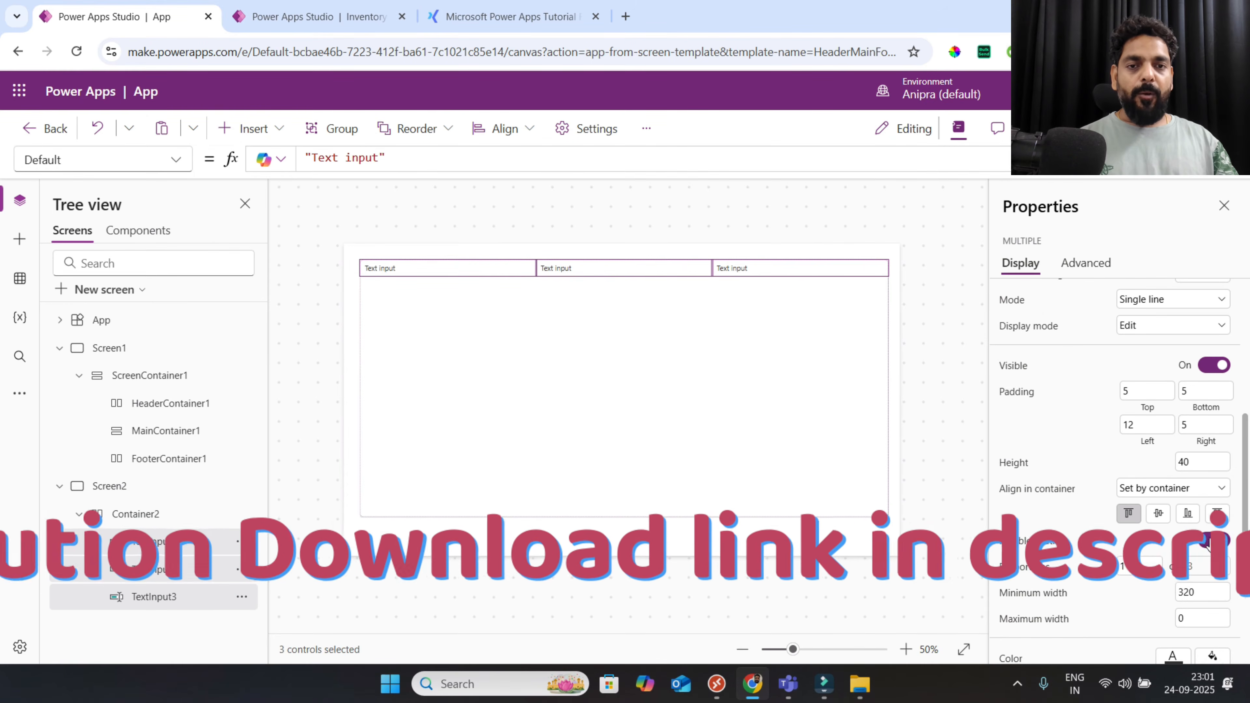
{"action": "double_click", "coordinate": [1206, 592]}
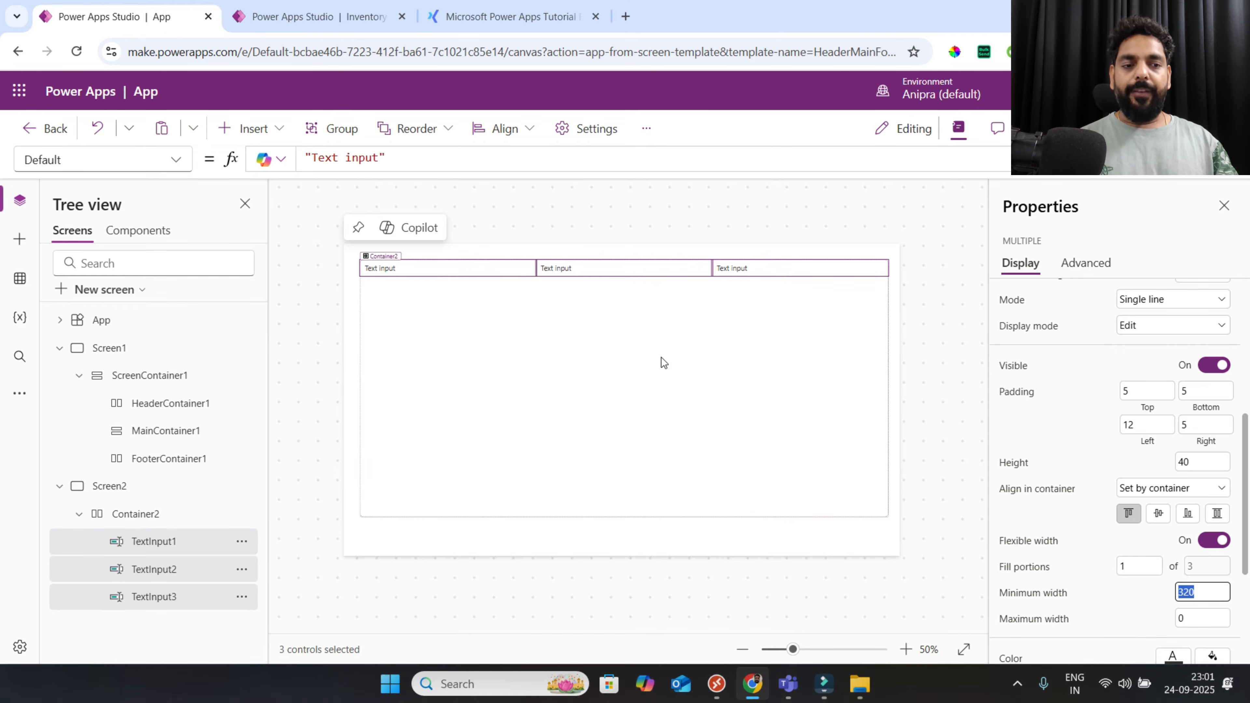
Try to move TextInput1 freely within the horizontal container, and select each of the three text inputs in turn
{"action": "left_click", "coordinate": [436, 275]}
{"action": "left_click", "coordinate": [436, 275]}
{"action": "left_click_drag", "start_coordinate": [436, 274], "coordinate": [460, 319]}
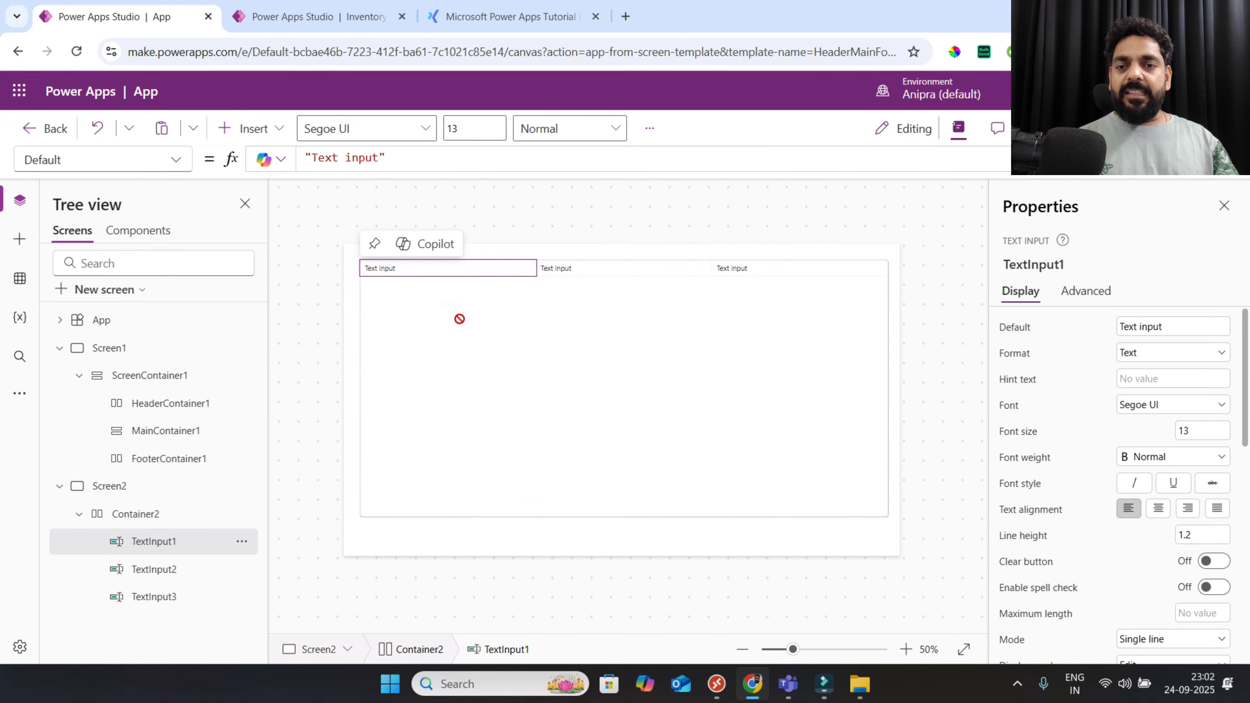
{"action": "left_click", "coordinate": [579, 269]}
{"action": "left_click", "coordinate": [746, 270]}
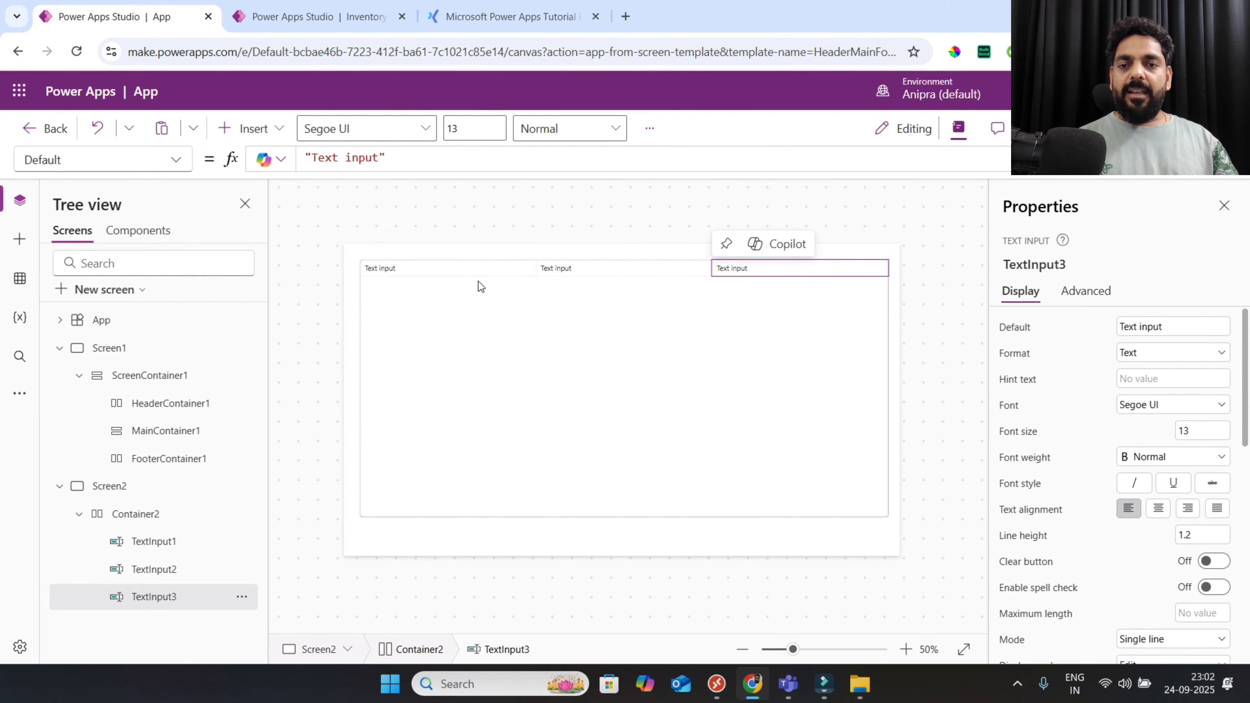
{"action": "left_click", "coordinate": [442, 271]}
{"action": "left_click", "coordinate": [558, 271]}
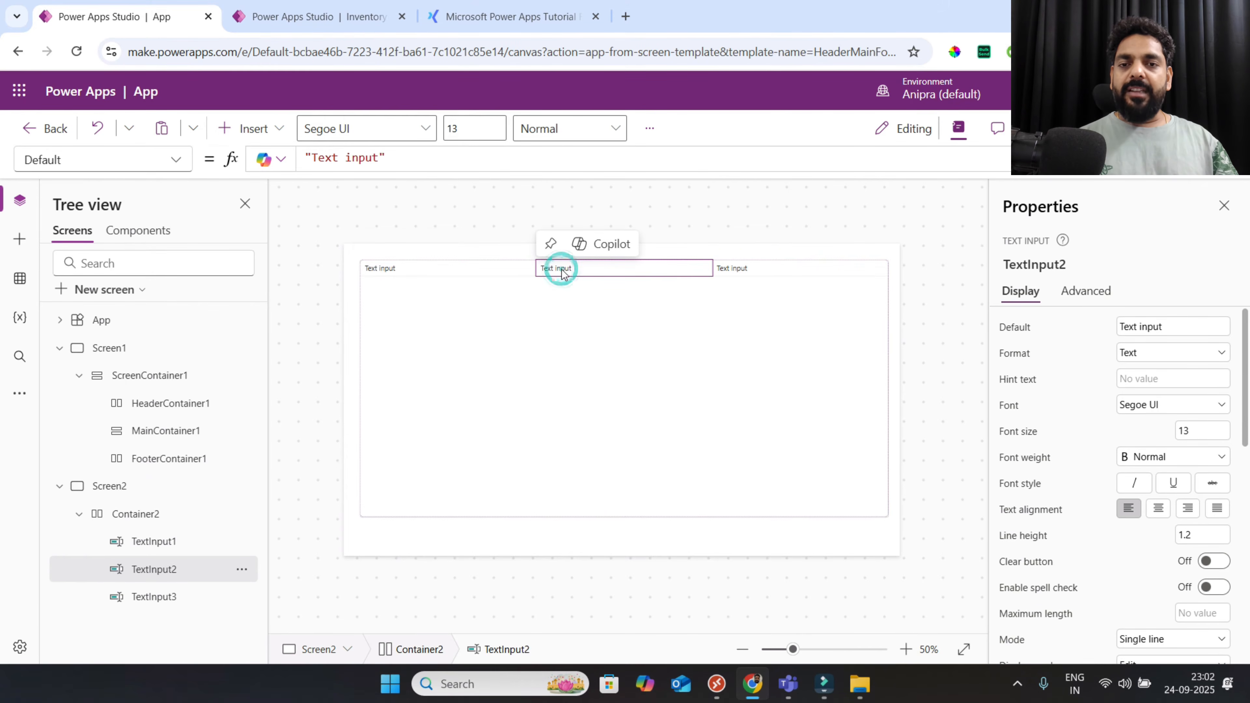
{"action": "left_click", "coordinate": [723, 268]}
{"action": "left_click", "coordinate": [442, 272]}
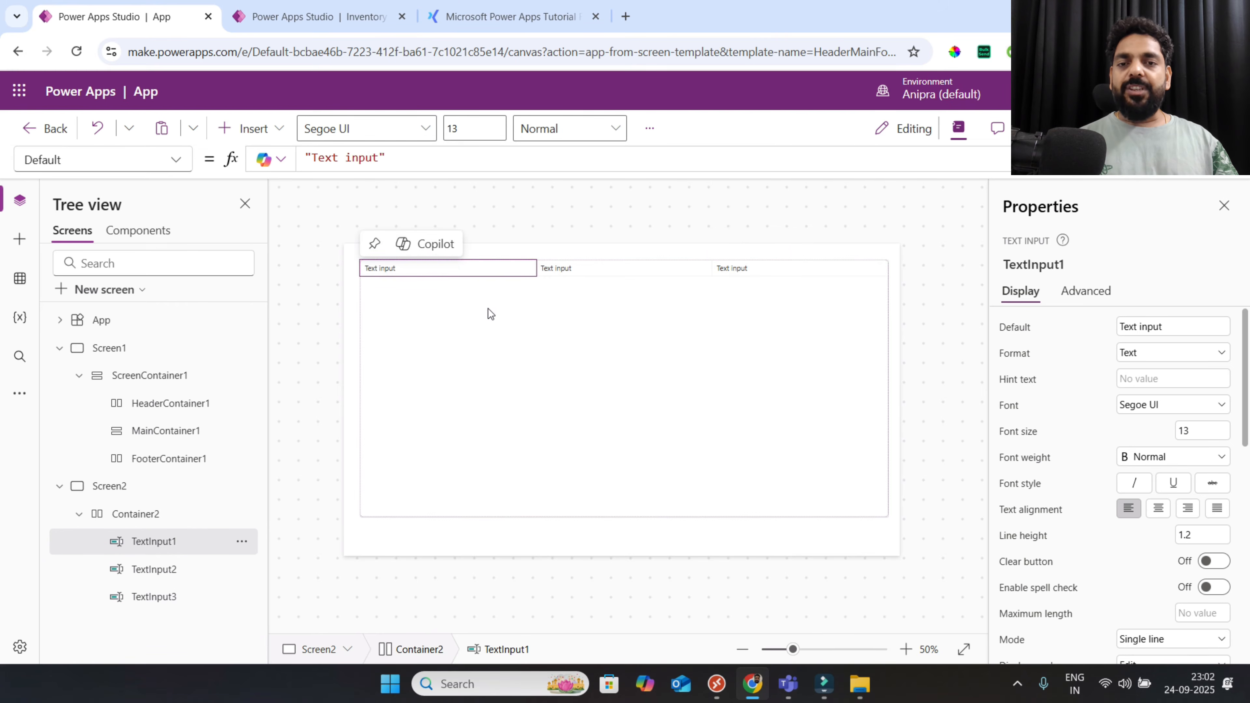
Set the horizontal container's horizontal justification to center and turn off flexible width for its three text inputs
{"action": "left_click", "coordinate": [148, 515]}
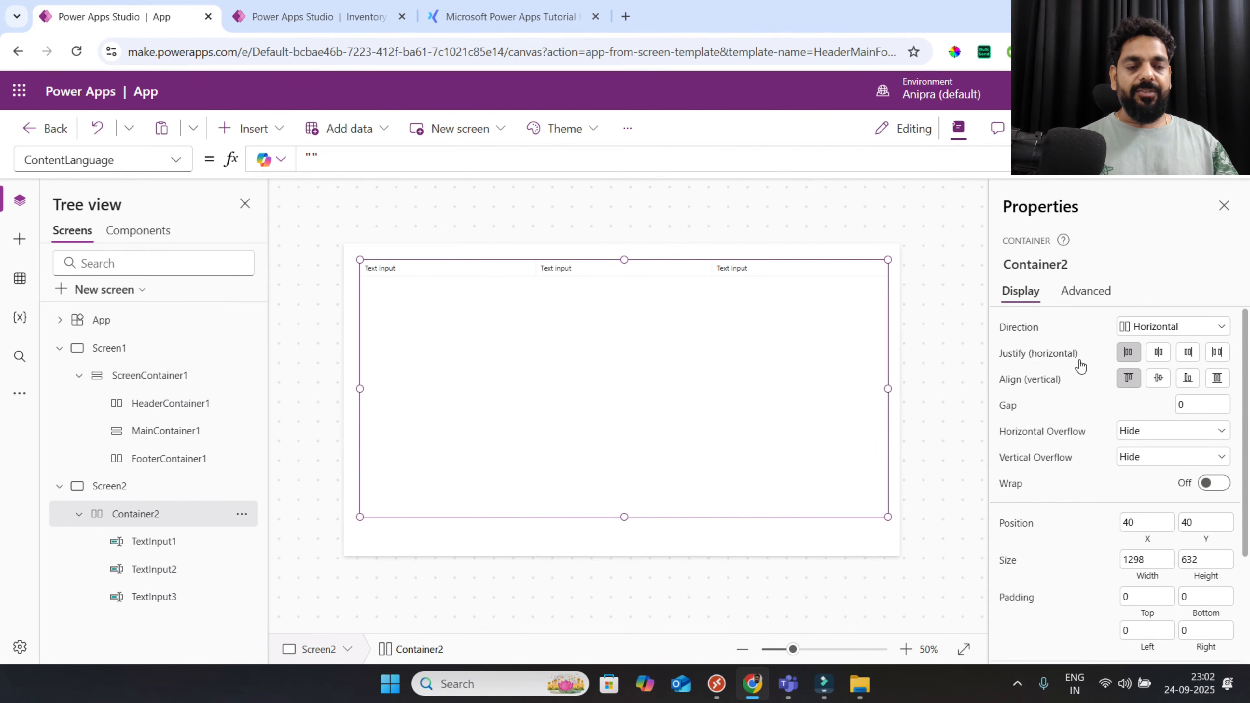
{"action": "left_click", "coordinate": [1159, 354]}
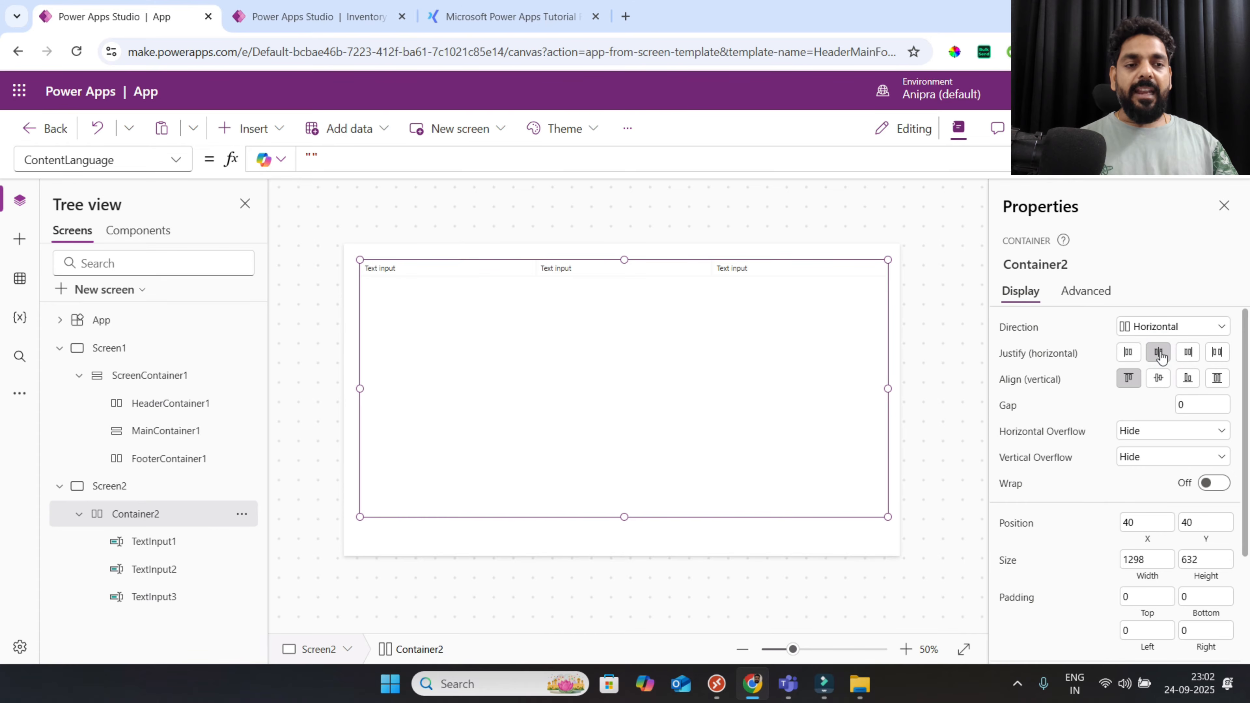
{"action": "left_click", "coordinate": [179, 550]}
{"action": "left_click", "coordinate": [178, 570], "text": "ctrl"}
{"action": "left_click", "coordinate": [179, 595], "text": "ctrl"}
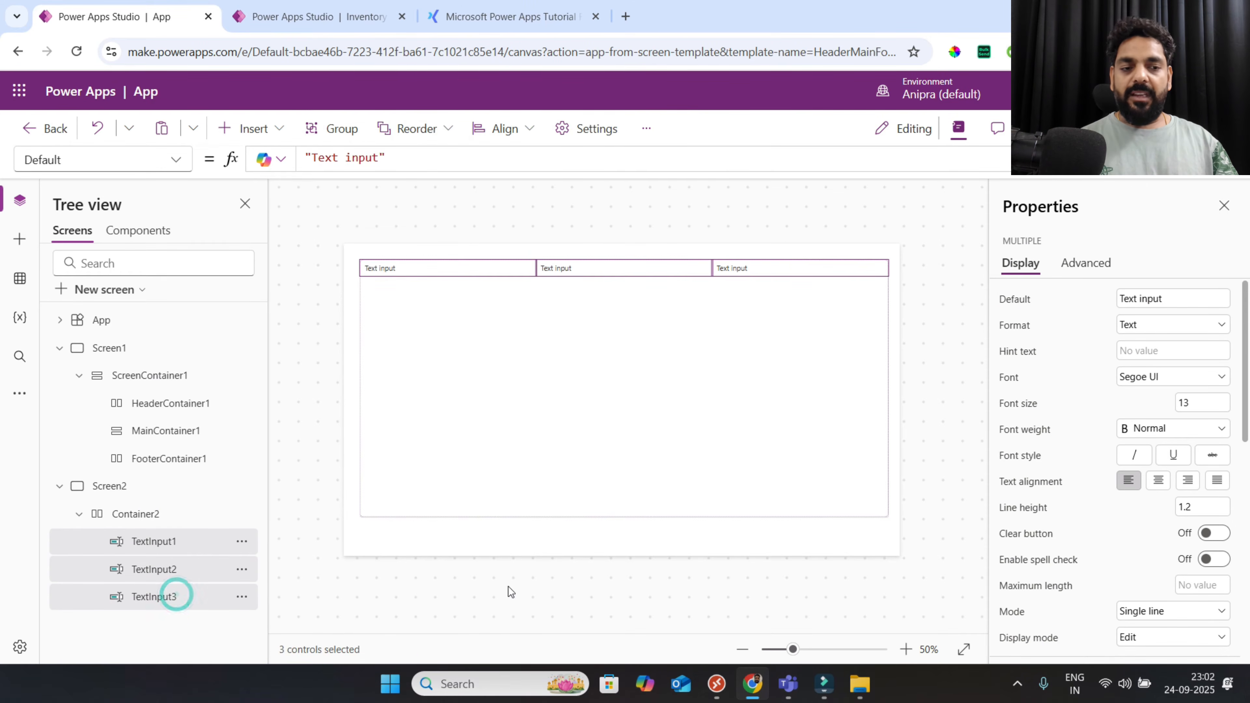
{"action": "scroll", "coordinate": [1122, 571], "scroll_direction": "down", "scroll_amount": 6}
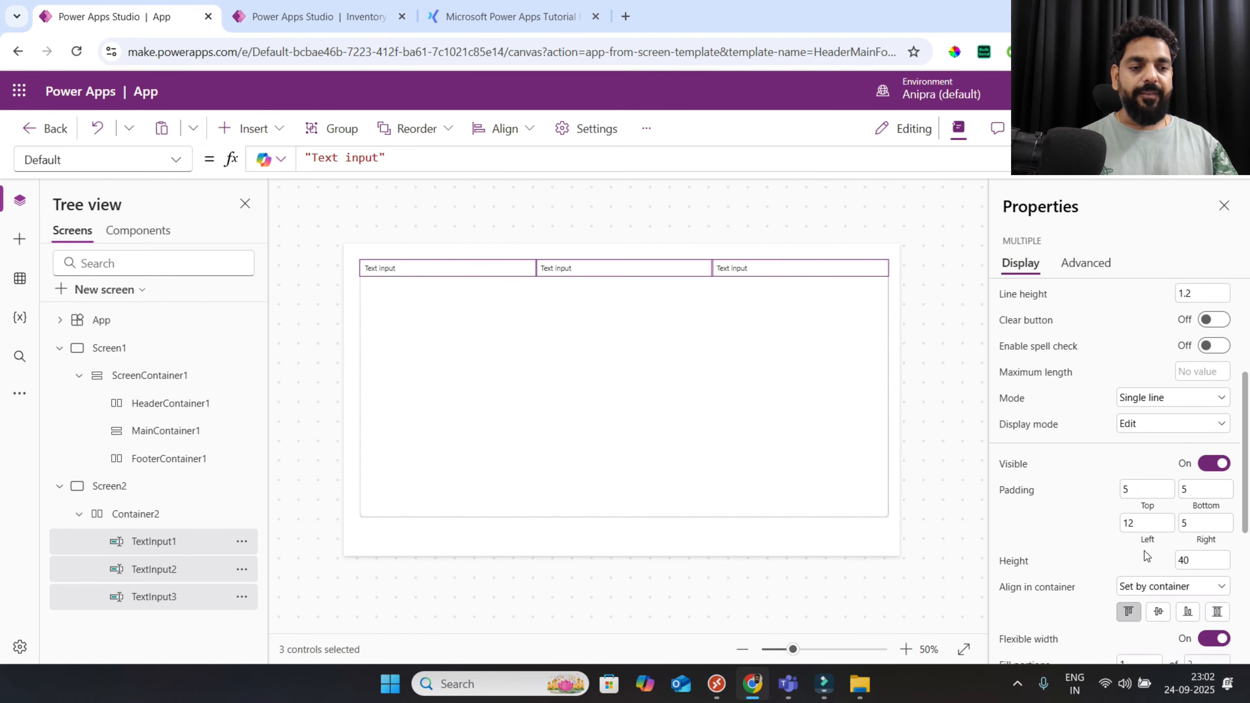
{"action": "left_click", "coordinate": [1214, 544]}
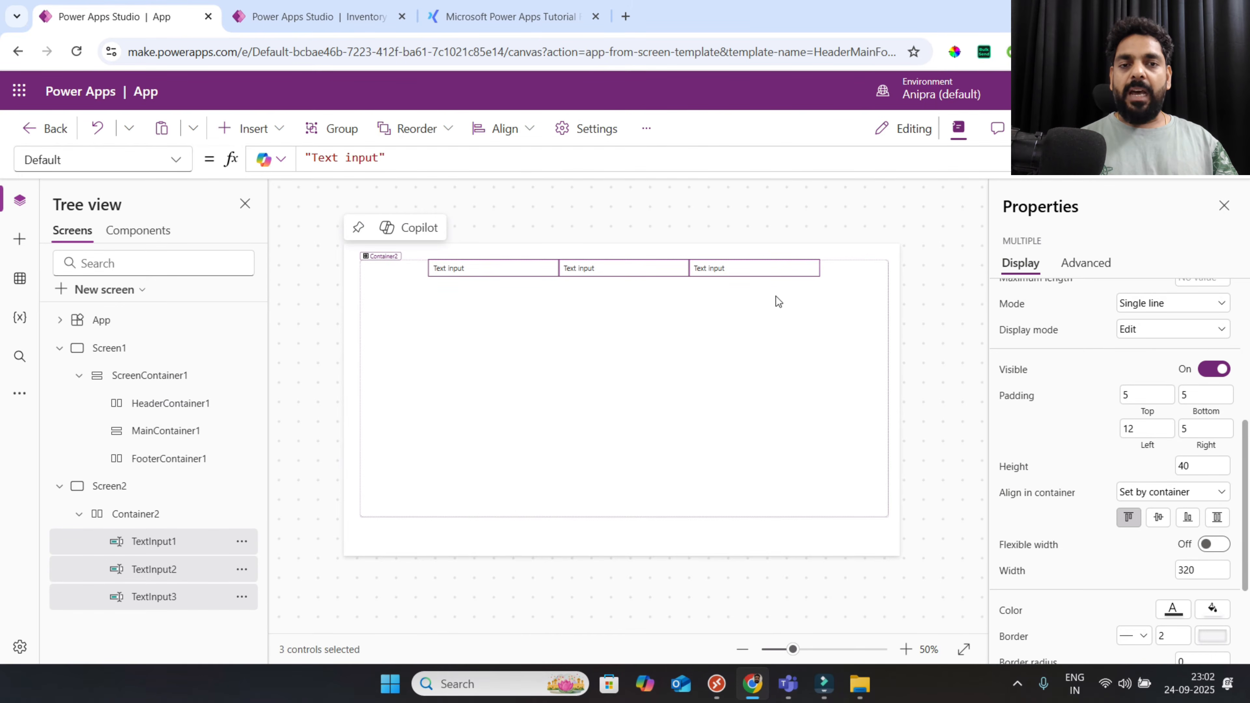
Set the horizontal container's vertical alignment to center and preview the screen with its three text inputs
{"action": "left_click", "coordinate": [157, 514]}
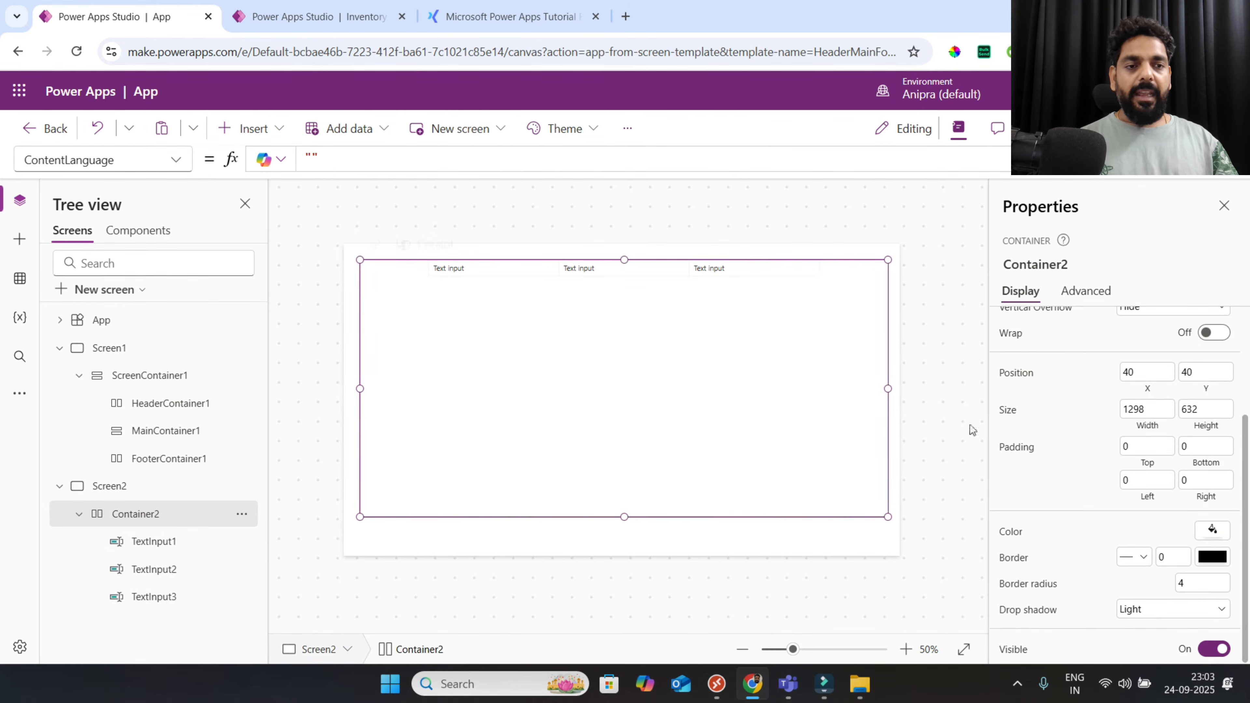
{"action": "scroll", "coordinate": [1092, 405], "scroll_direction": "up", "scroll_amount": 3}
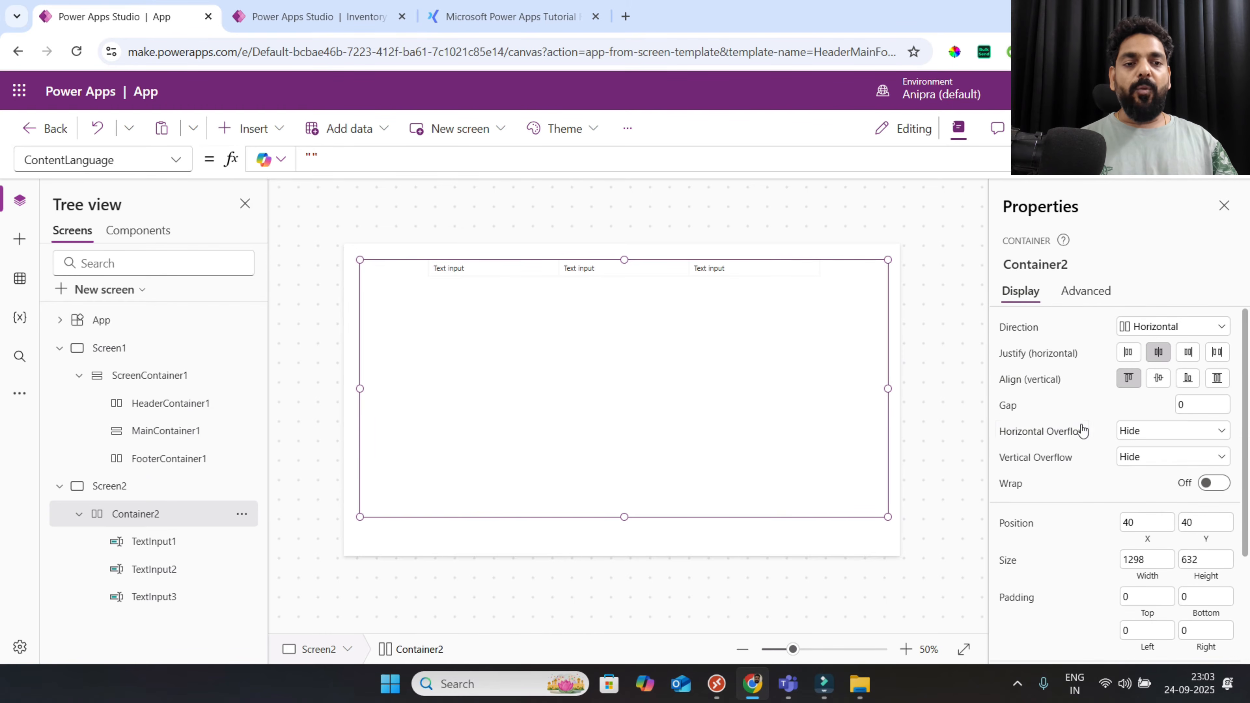
{"action": "left_click", "coordinate": [1162, 382]}
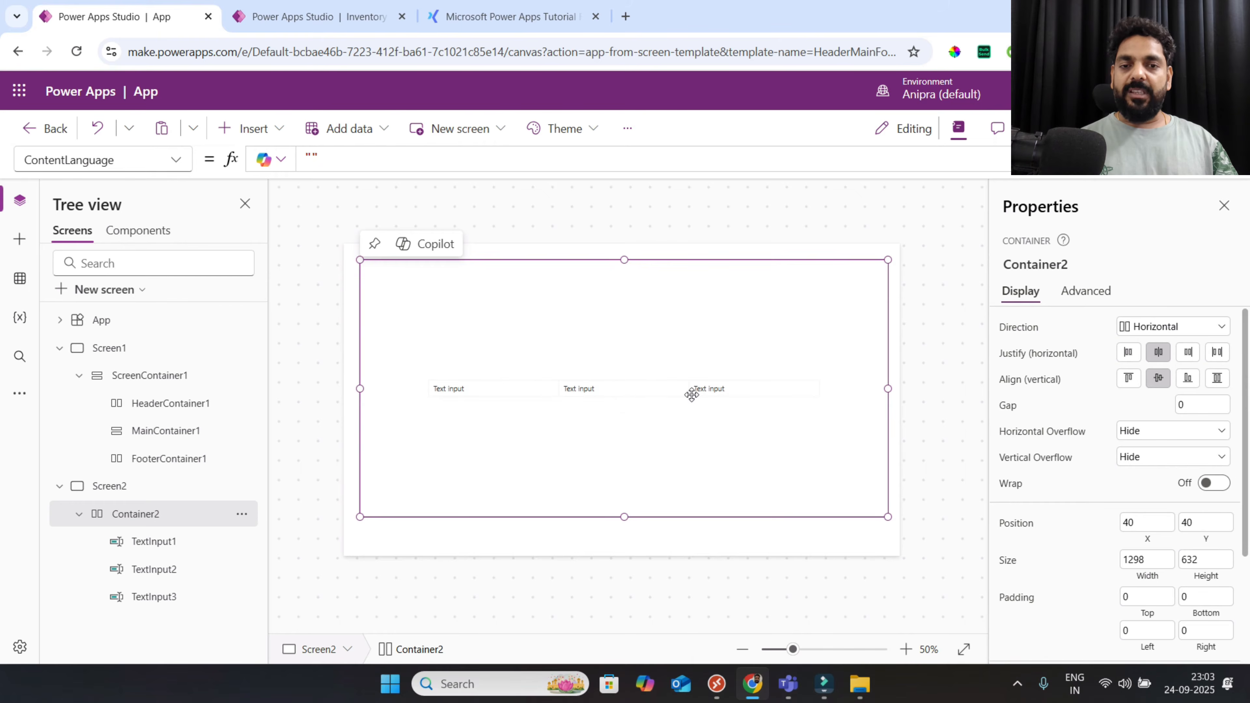
{"action": "left_click", "coordinate": [1115, 129]}
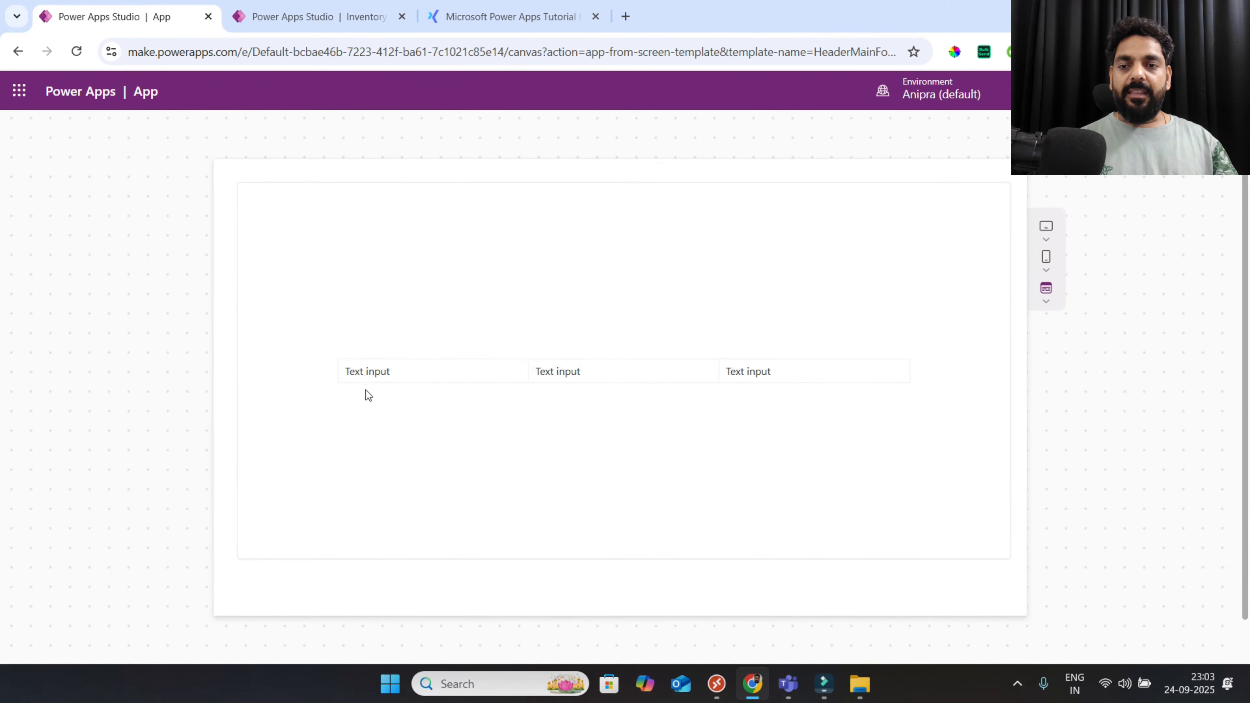
{"action": "left_click", "coordinate": [356, 373]}
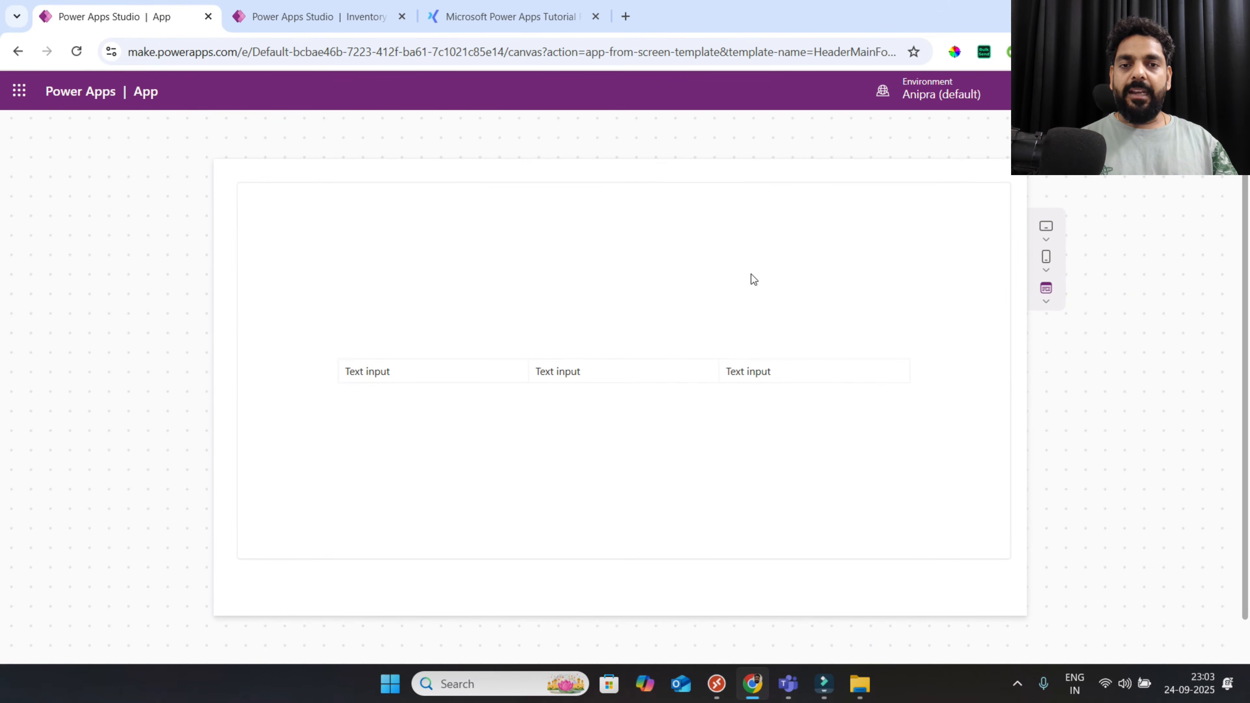
{"action": "key", "text": "Escape"}
Set the horizontal container's horizontal justification to end, and after that to space between
{"action": "left_click", "coordinate": [189, 512]}
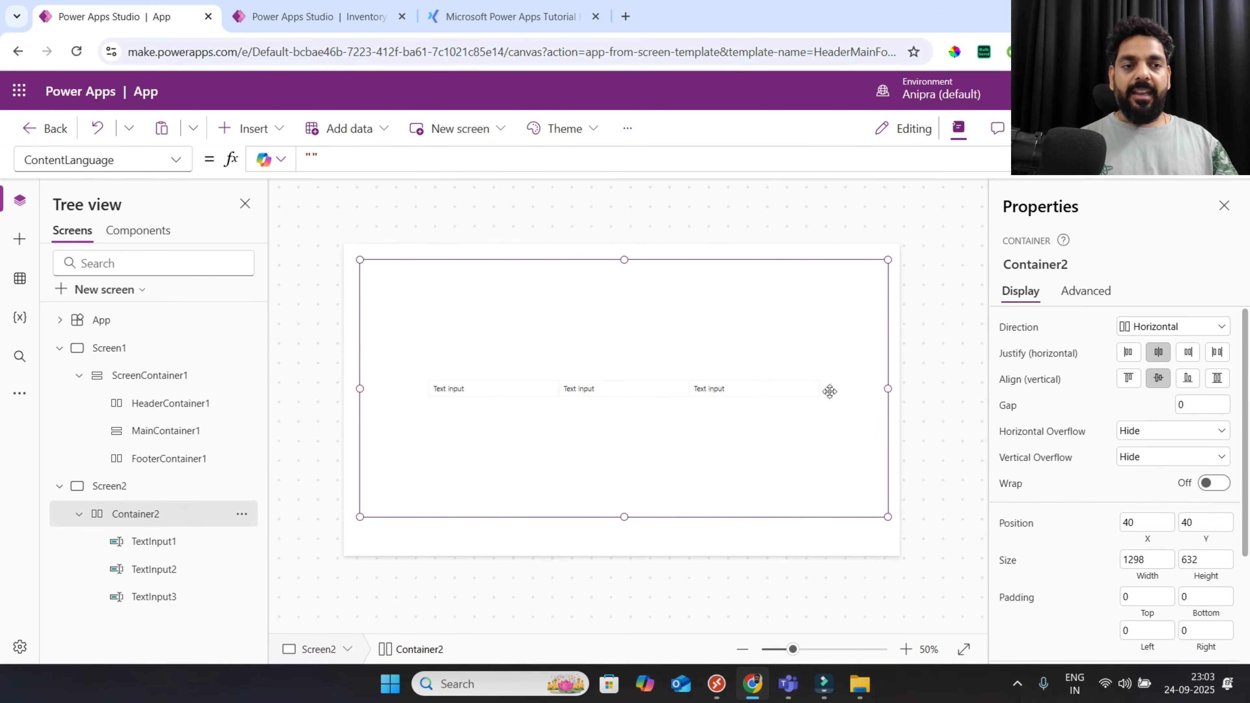
{"action": "left_click", "coordinate": [1189, 355]}
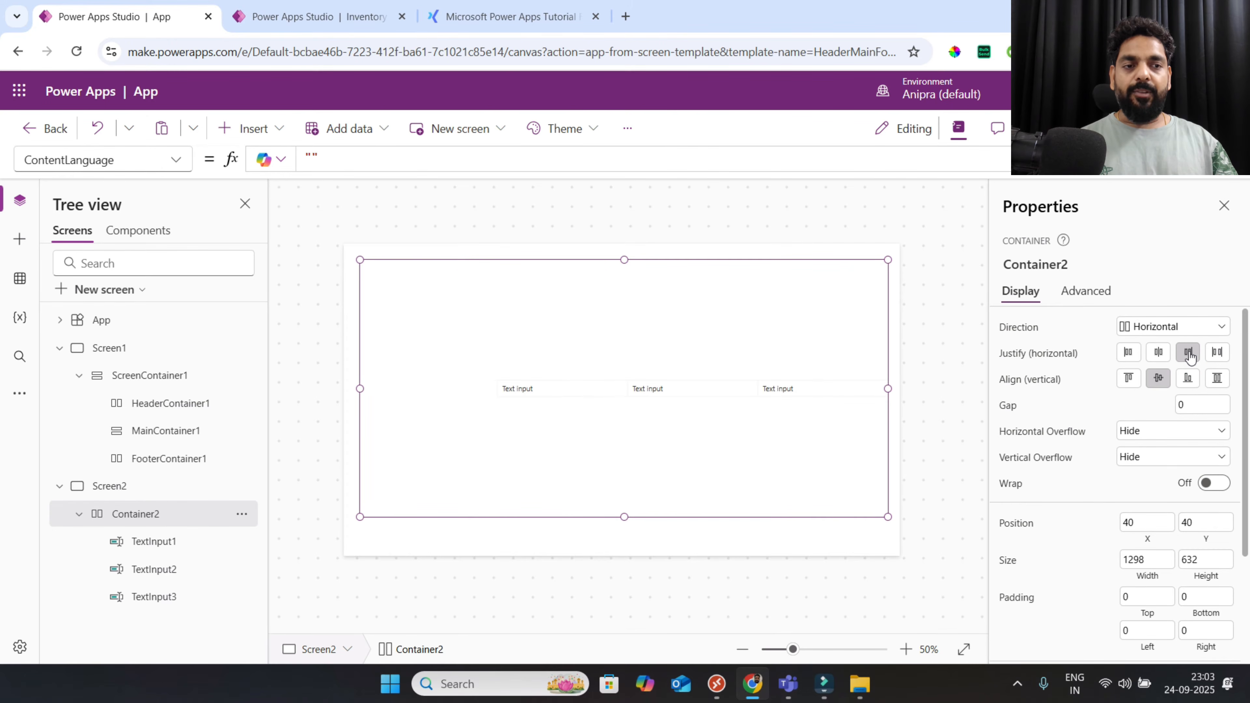
{"action": "left_click", "coordinate": [1217, 354]}
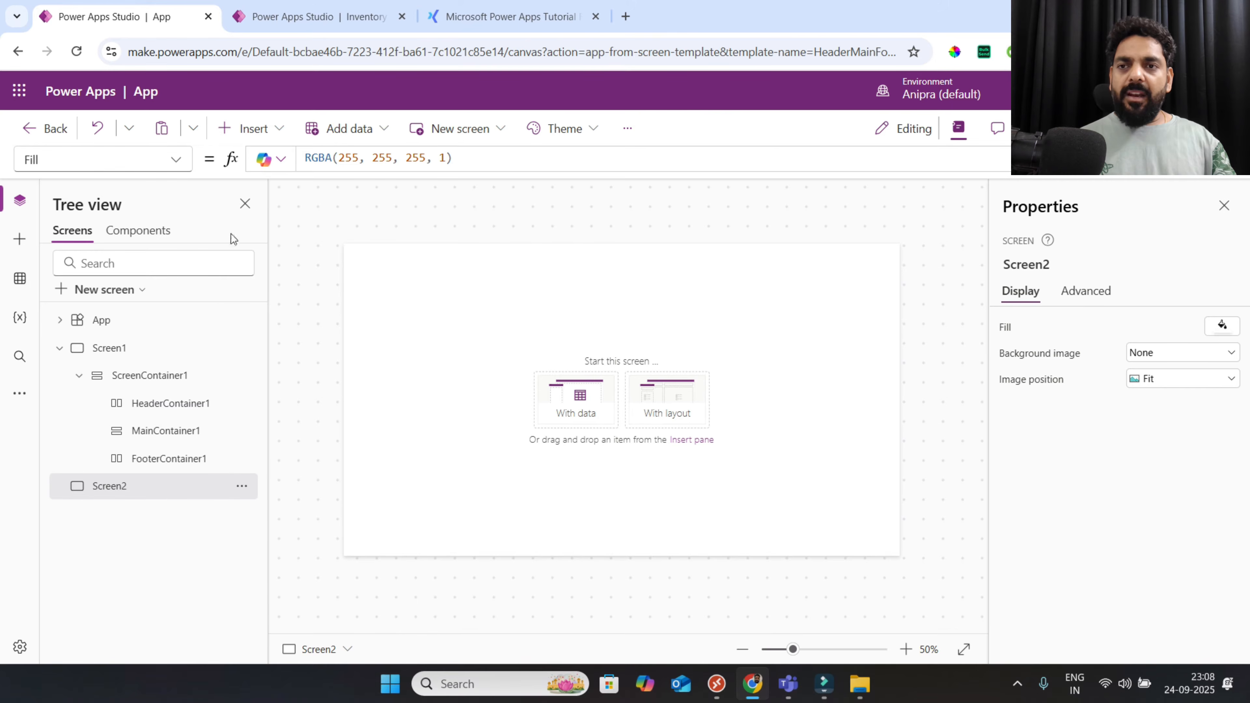
Insert a vertical container on Screen2 and enlarge it to about 1236 wide by 668 high
{"action": "left_click", "coordinate": [269, 134]}
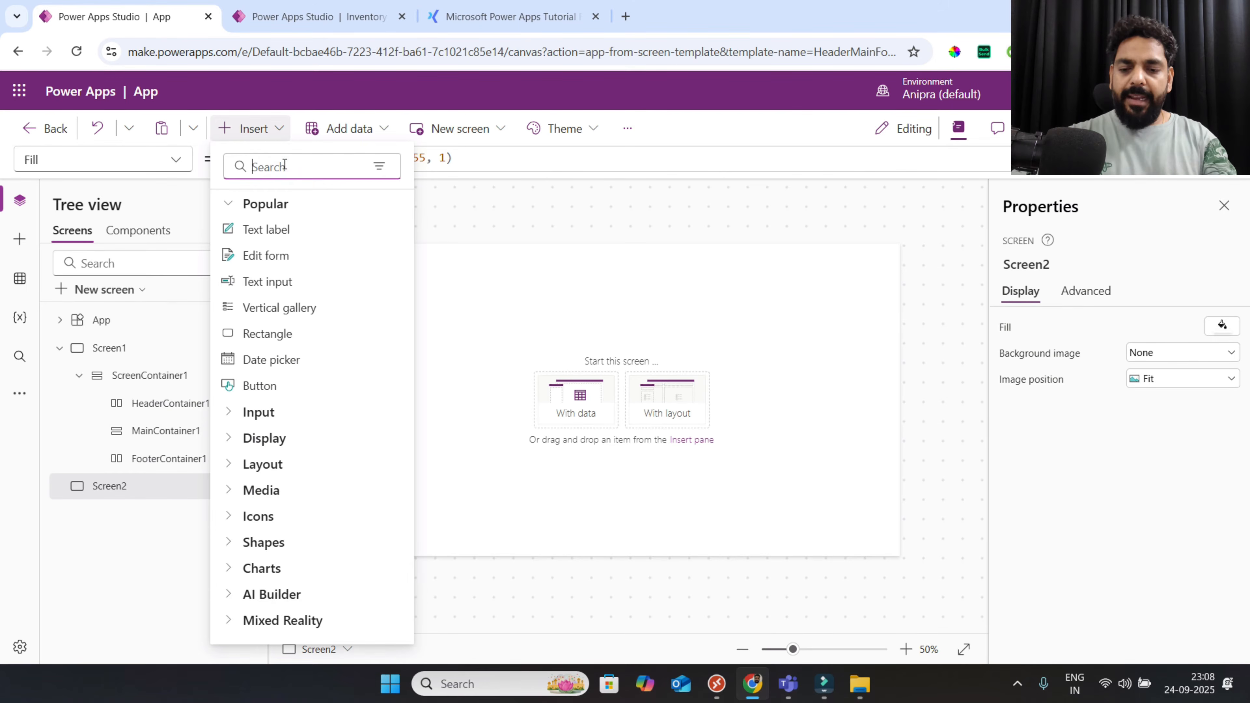
{"action": "type", "text": "vert"}
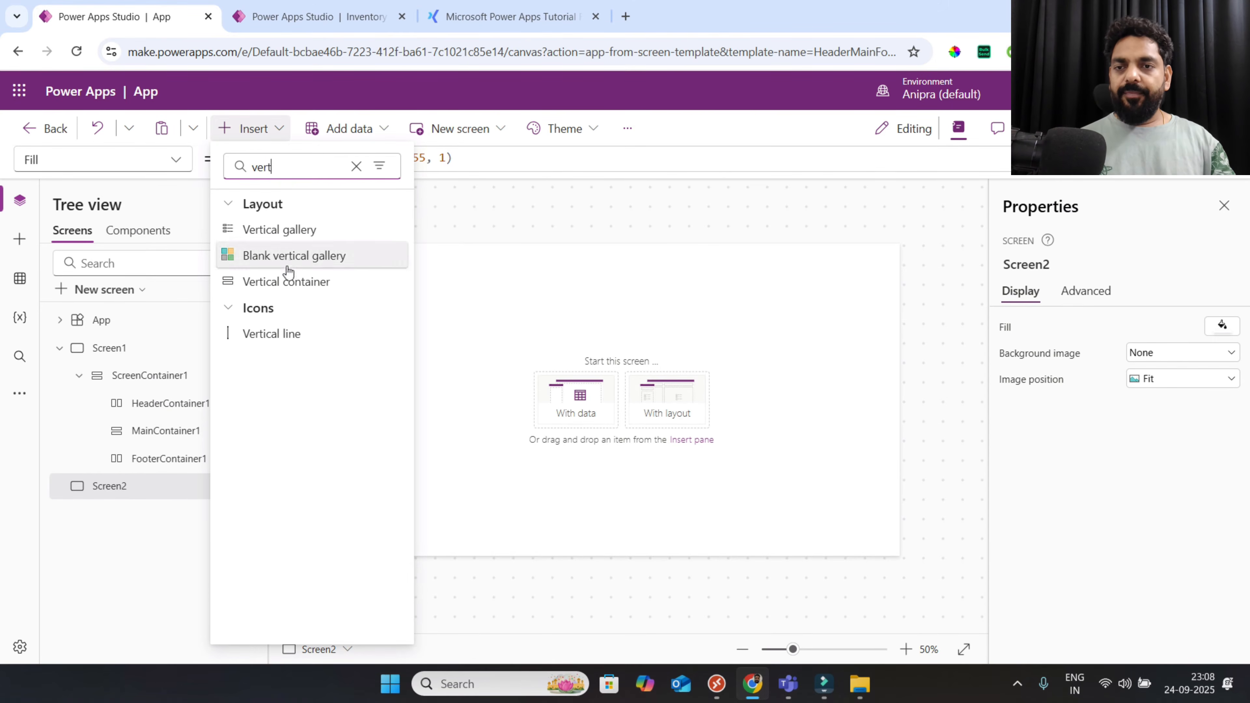
{"action": "left_click", "coordinate": [286, 281]}
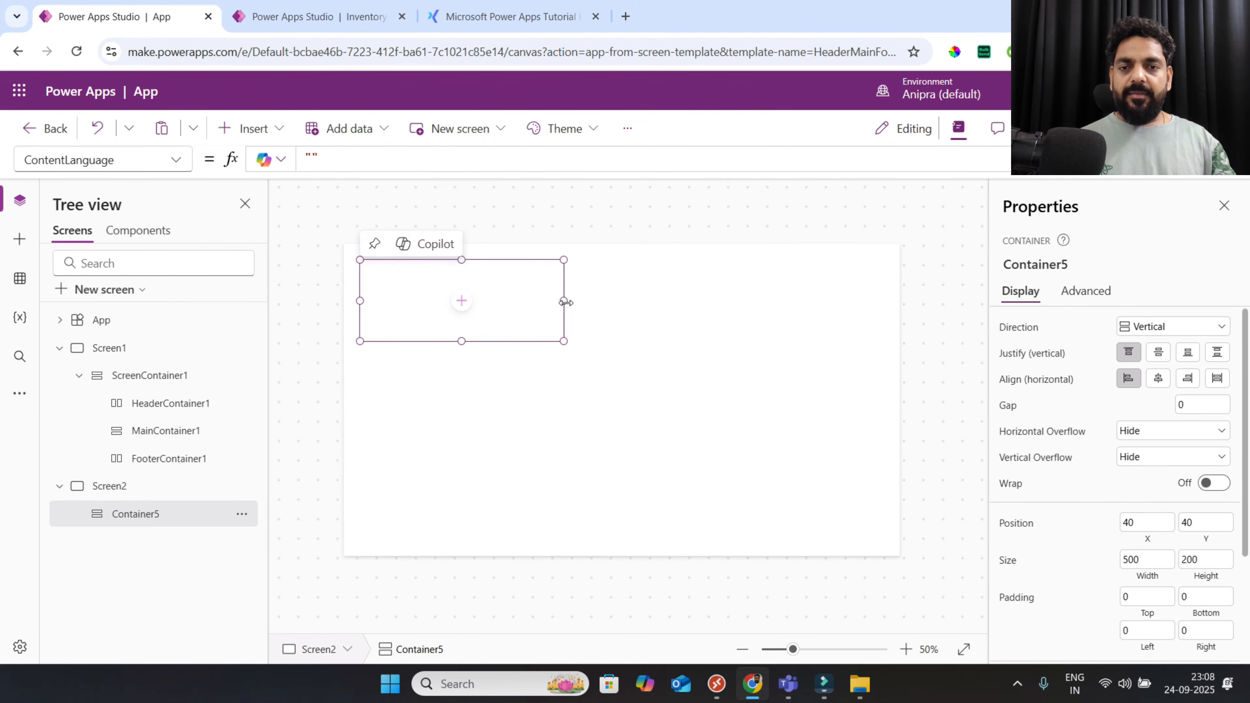
{"action": "left_click_drag", "start_coordinate": [567, 301], "coordinate": [864, 303]}
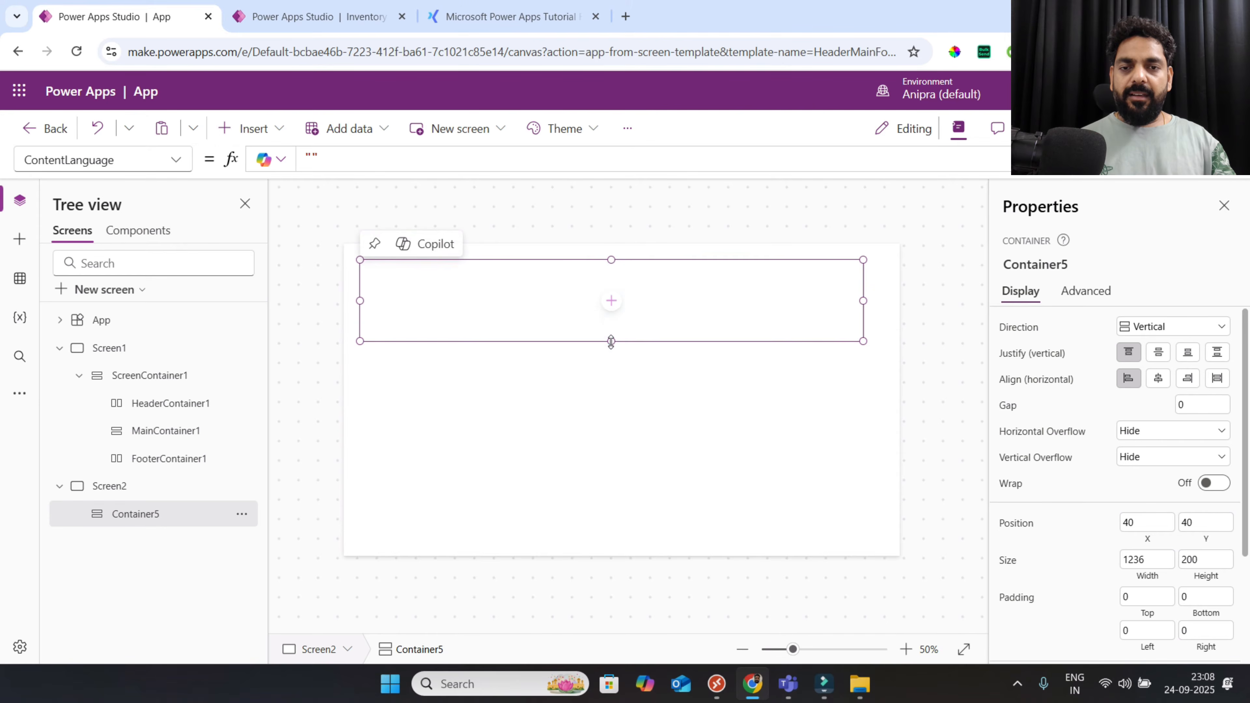
{"action": "left_click_drag", "start_coordinate": [612, 341], "coordinate": [613, 532]}
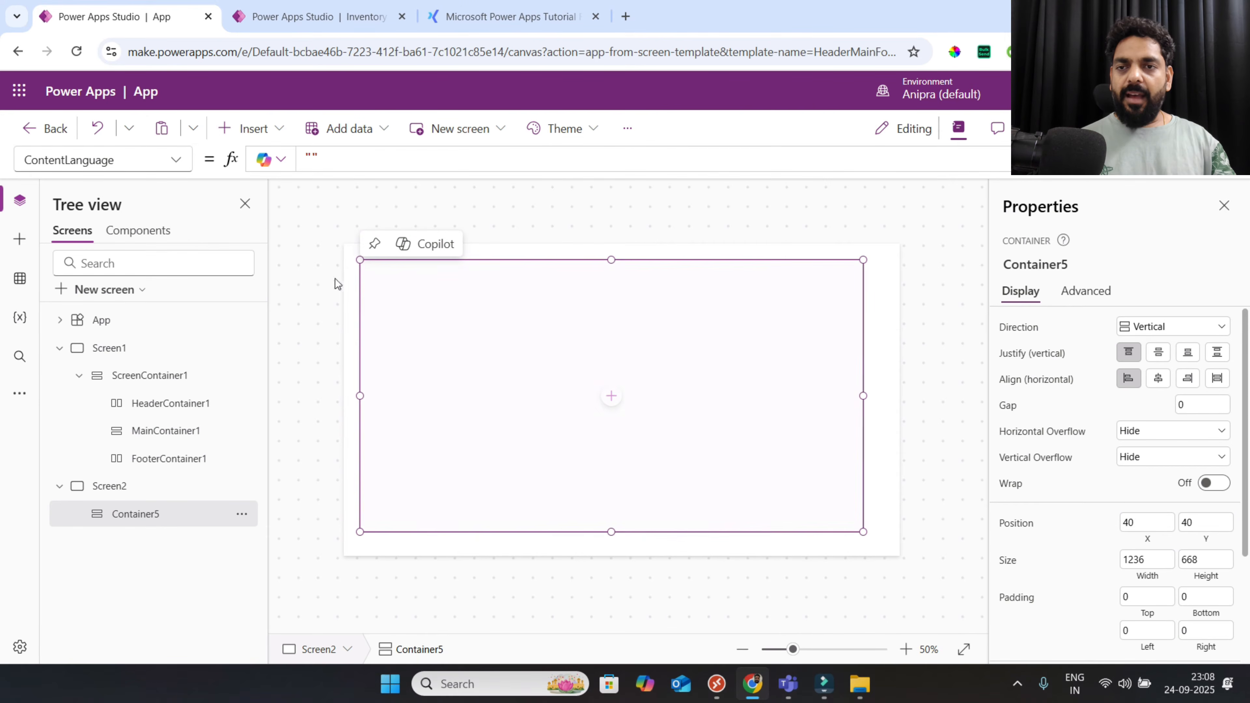
Insert three text inputs into the vertical container
{"action": "left_click", "coordinate": [265, 131]}
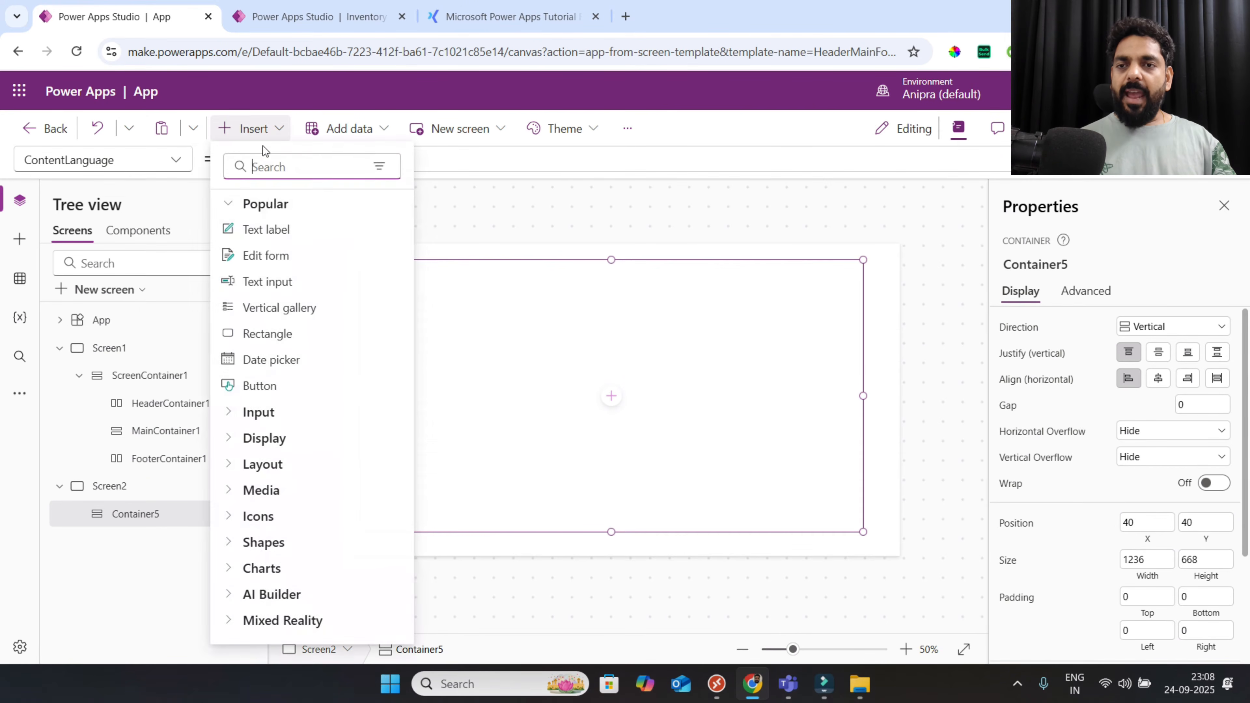
{"action": "left_click", "coordinate": [266, 167]}
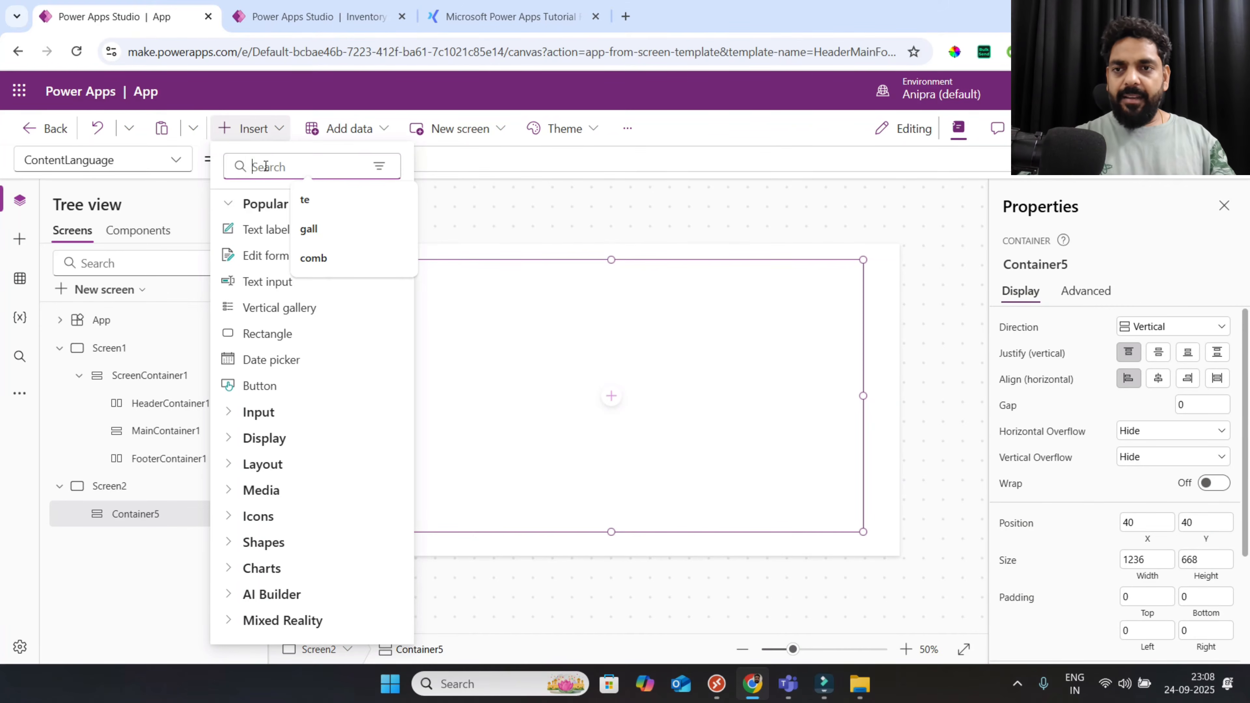
{"action": "left_click", "coordinate": [268, 282]}
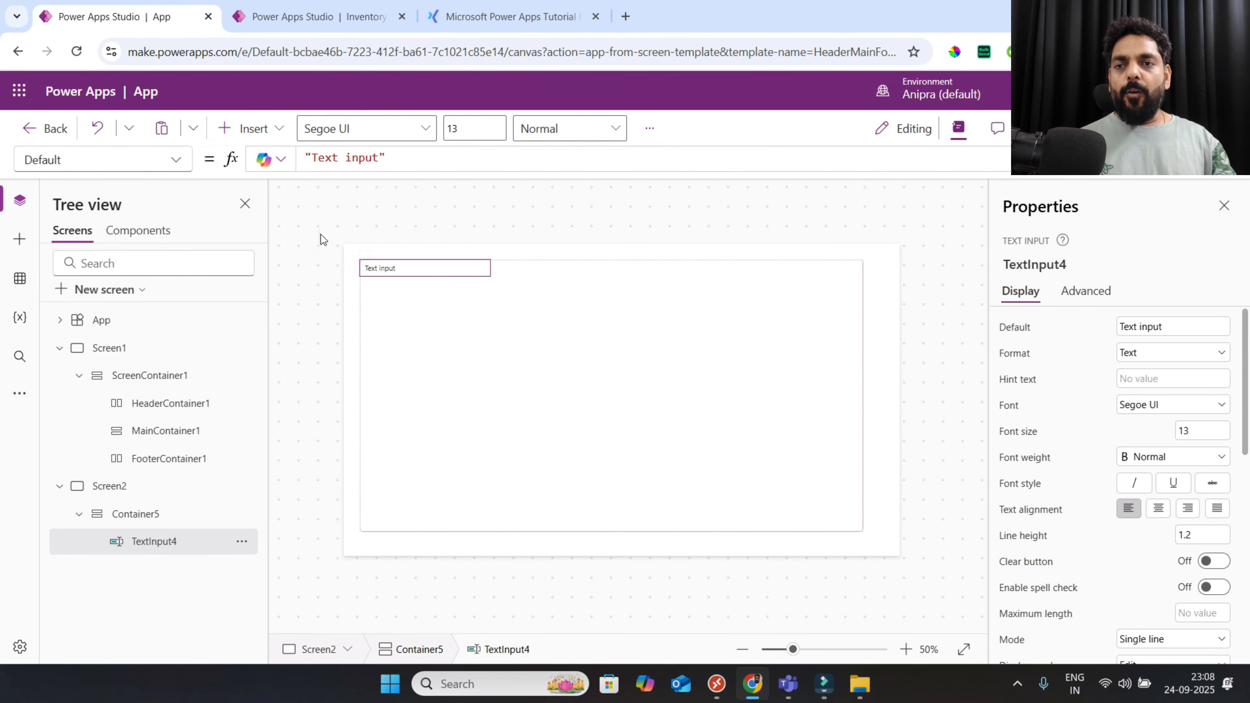
{"action": "left_click", "coordinate": [251, 129]}
{"action": "left_click", "coordinate": [277, 281]}
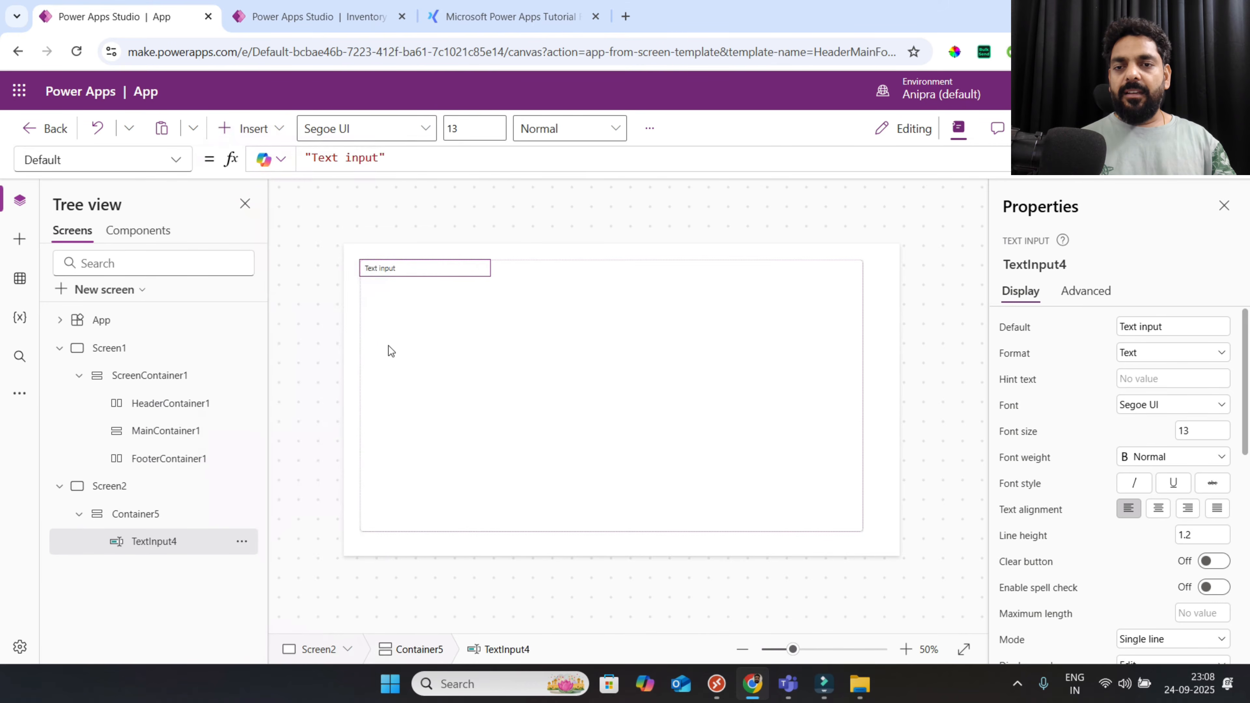
{"action": "left_click", "coordinate": [252, 128]}
{"action": "left_click", "coordinate": [291, 281]}
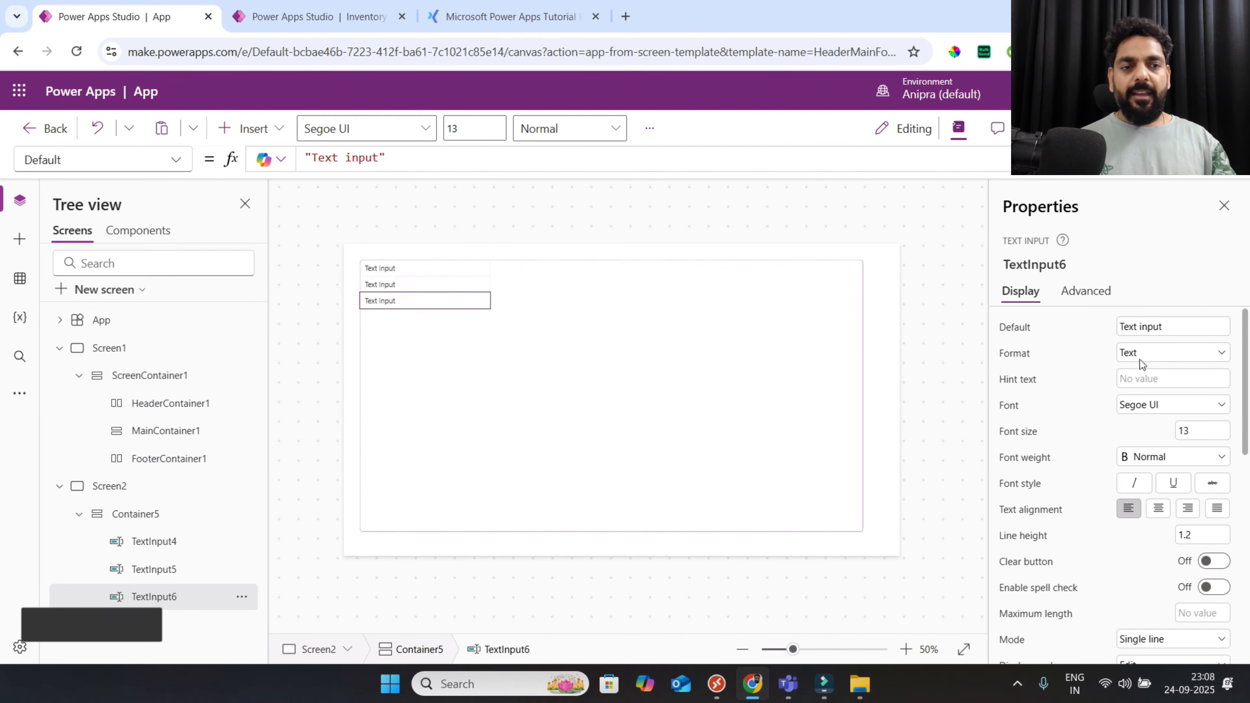
Switch the vertical container's direction to Horizontal and back to Vertical to compare how its text inputs are arranged
{"action": "left_click", "coordinate": [145, 512]}
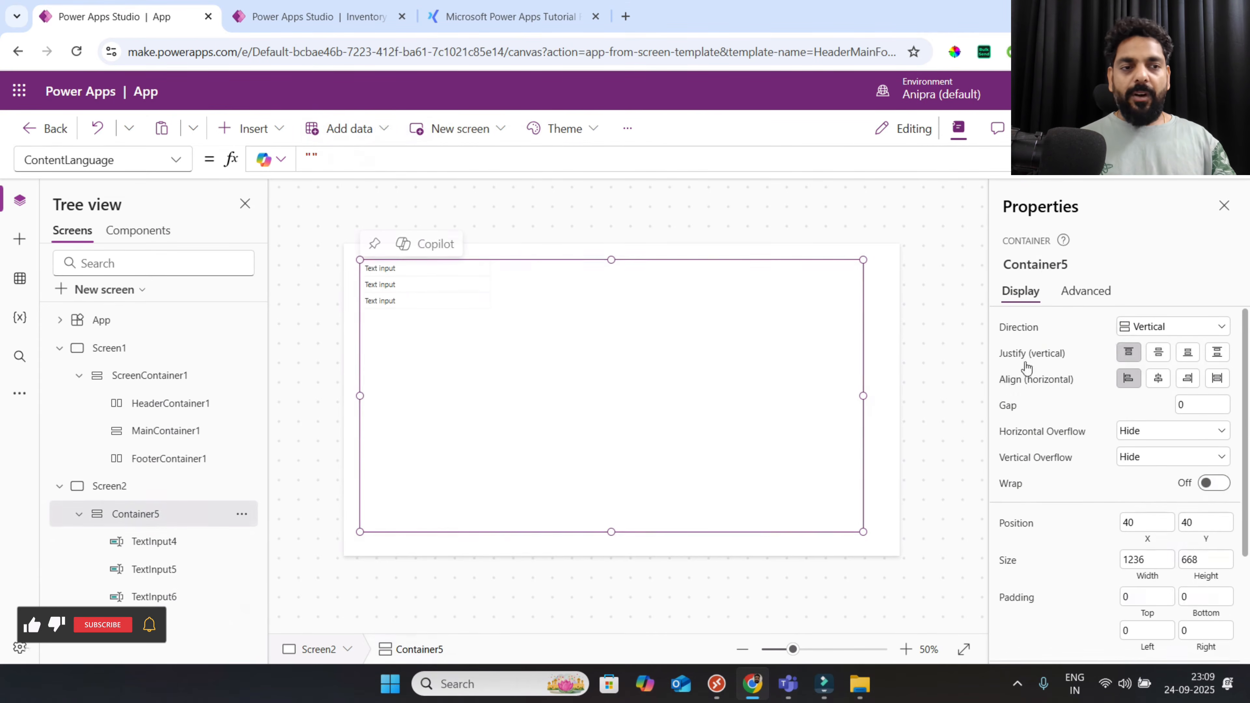
{"action": "left_click", "coordinate": [1127, 326]}
{"action": "left_click", "coordinate": [1140, 347]}
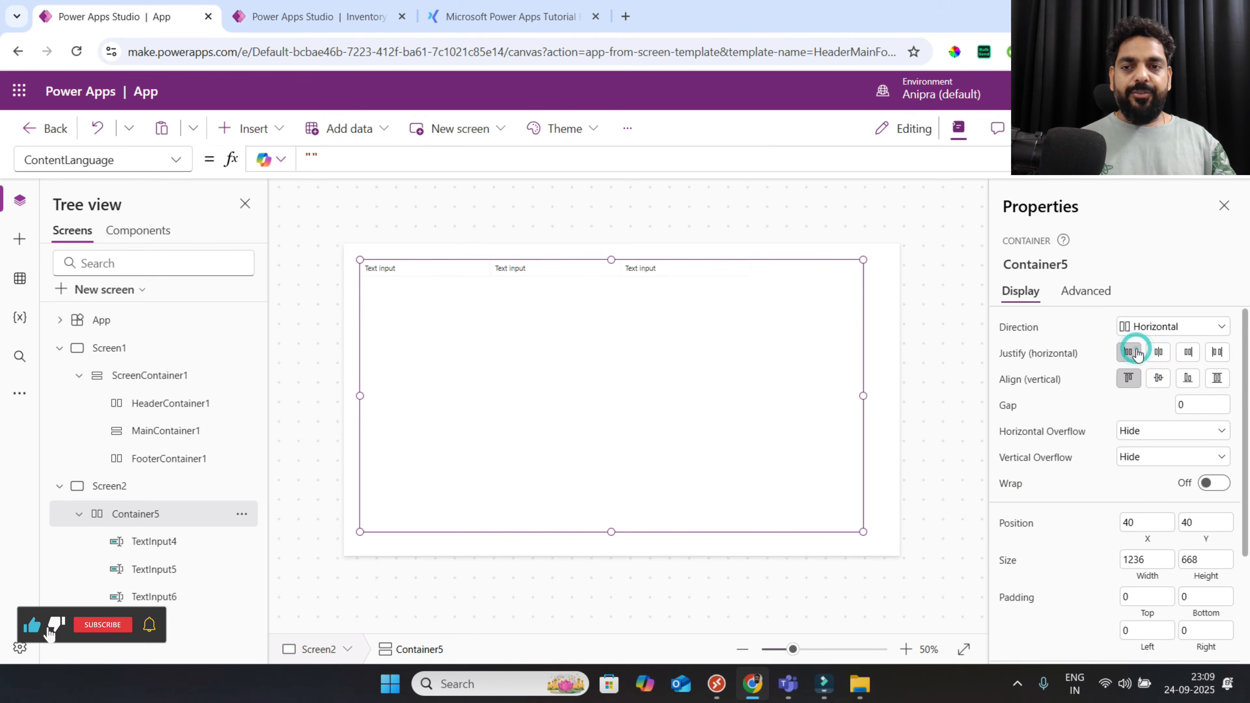
{"action": "left_click", "coordinate": [1147, 327]}
{"action": "left_click", "coordinate": [1140, 367]}
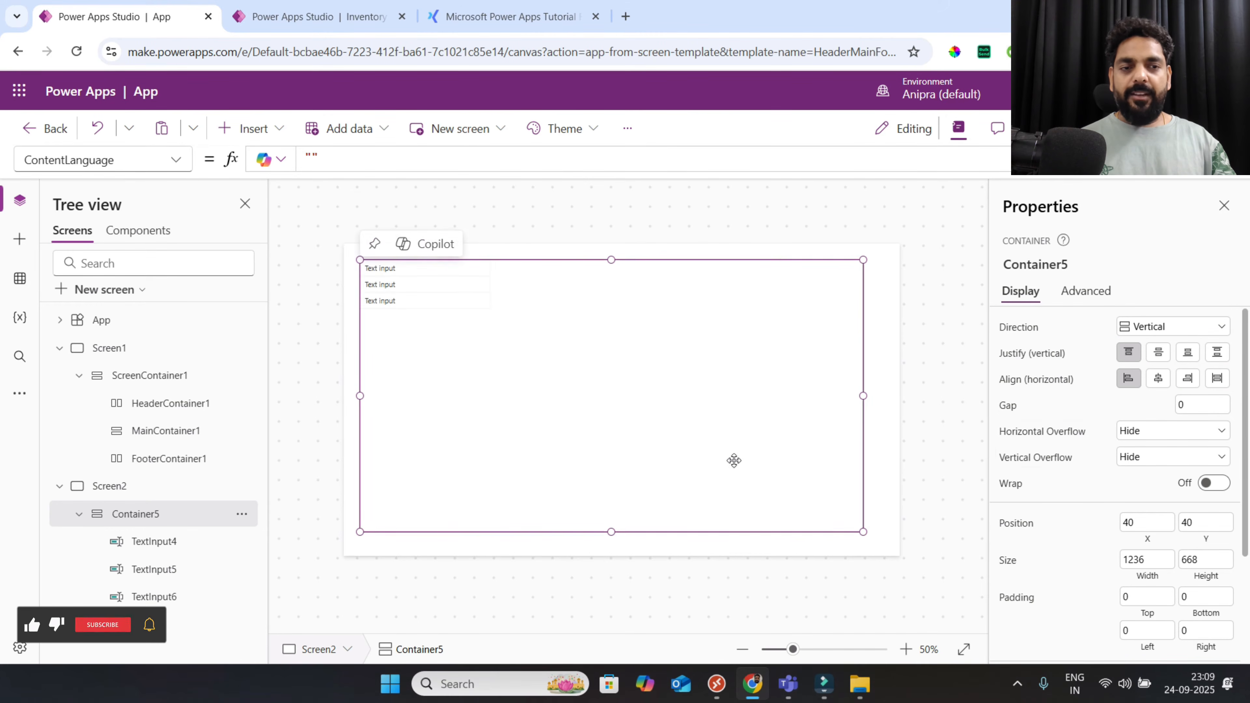
Turn on flexible height for all three text inputs in the vertical container at once
{"action": "left_click", "coordinate": [172, 543]}
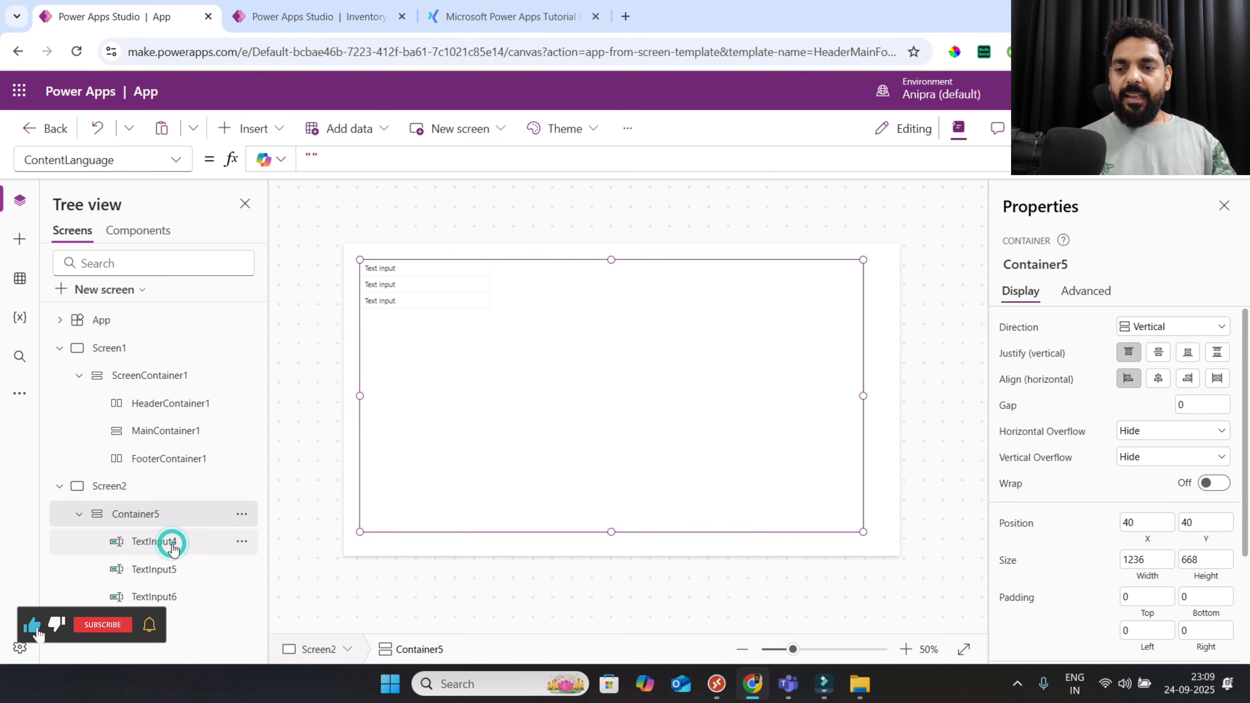
{"action": "left_click", "coordinate": [172, 567], "text": "ctrl"}
{"action": "left_click", "coordinate": [173, 591], "text": "ctrl"}
{"action": "scroll", "coordinate": [1066, 492], "scroll_direction": "down", "scroll_amount": 4}
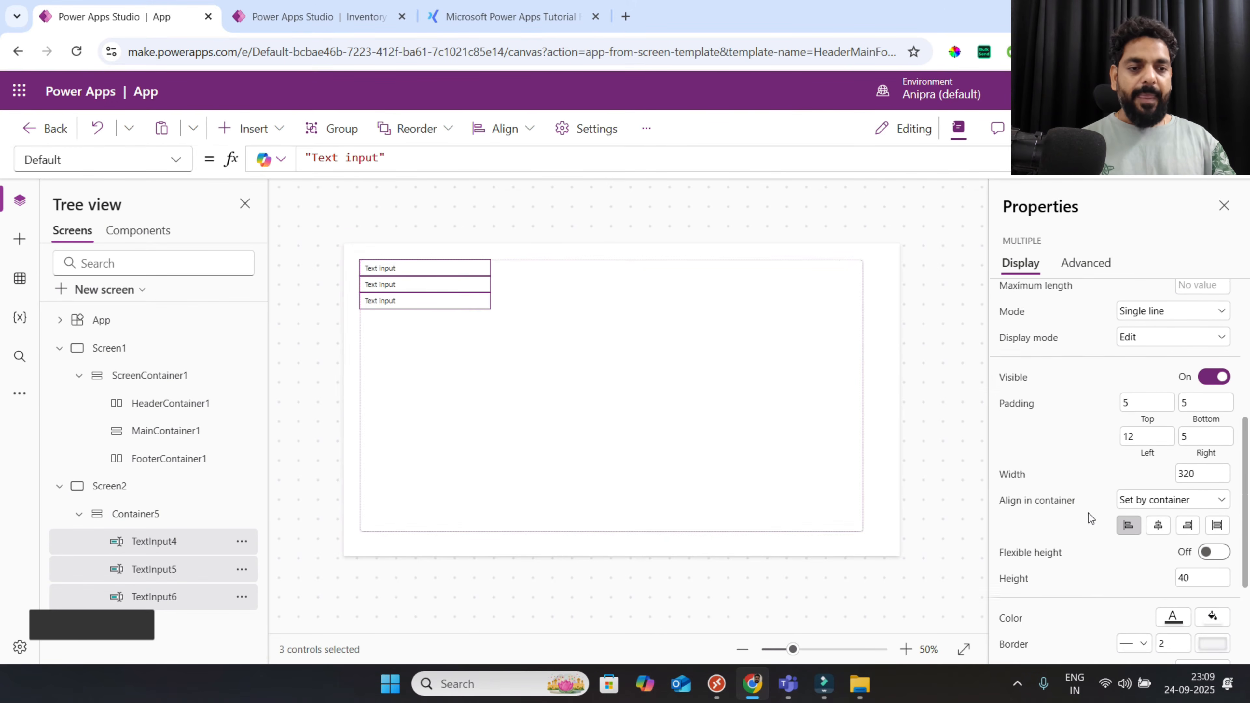
{"action": "left_click", "coordinate": [1213, 485]}
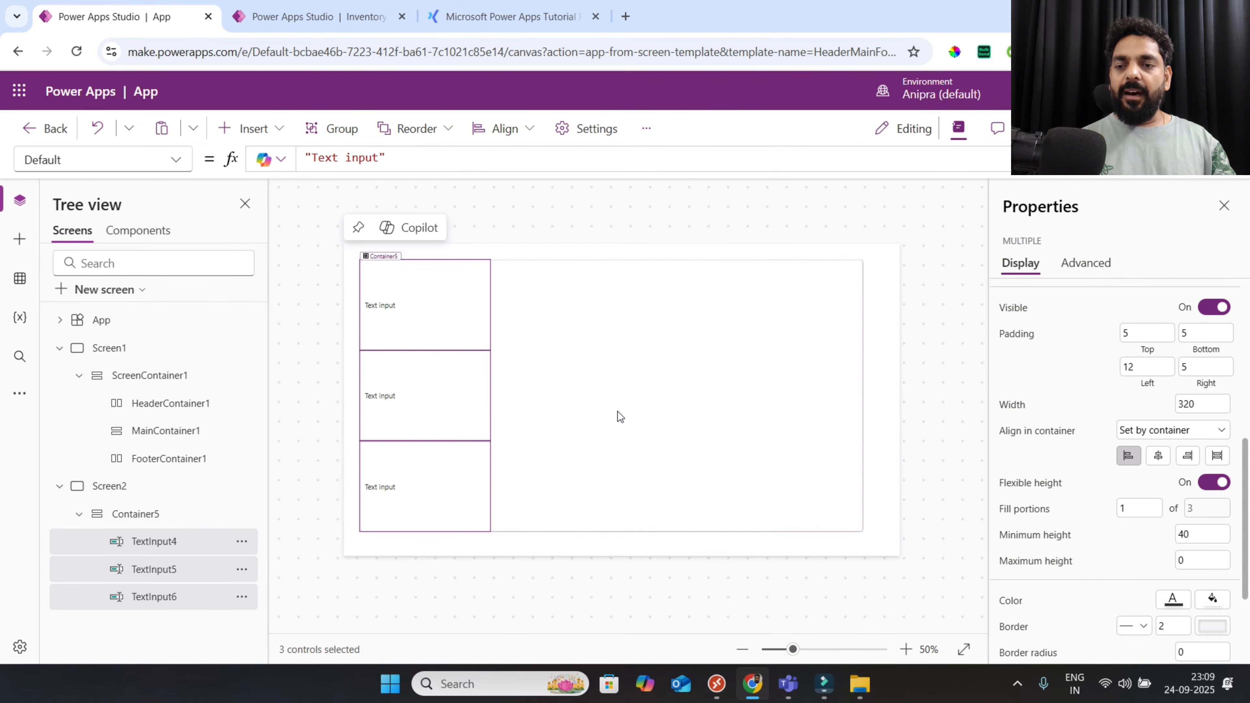
Set both the vertical justification and the horizontal alignment of the vertical container to center
{"action": "scroll", "coordinate": [1095, 411], "scroll_direction": "up", "scroll_amount": 7}
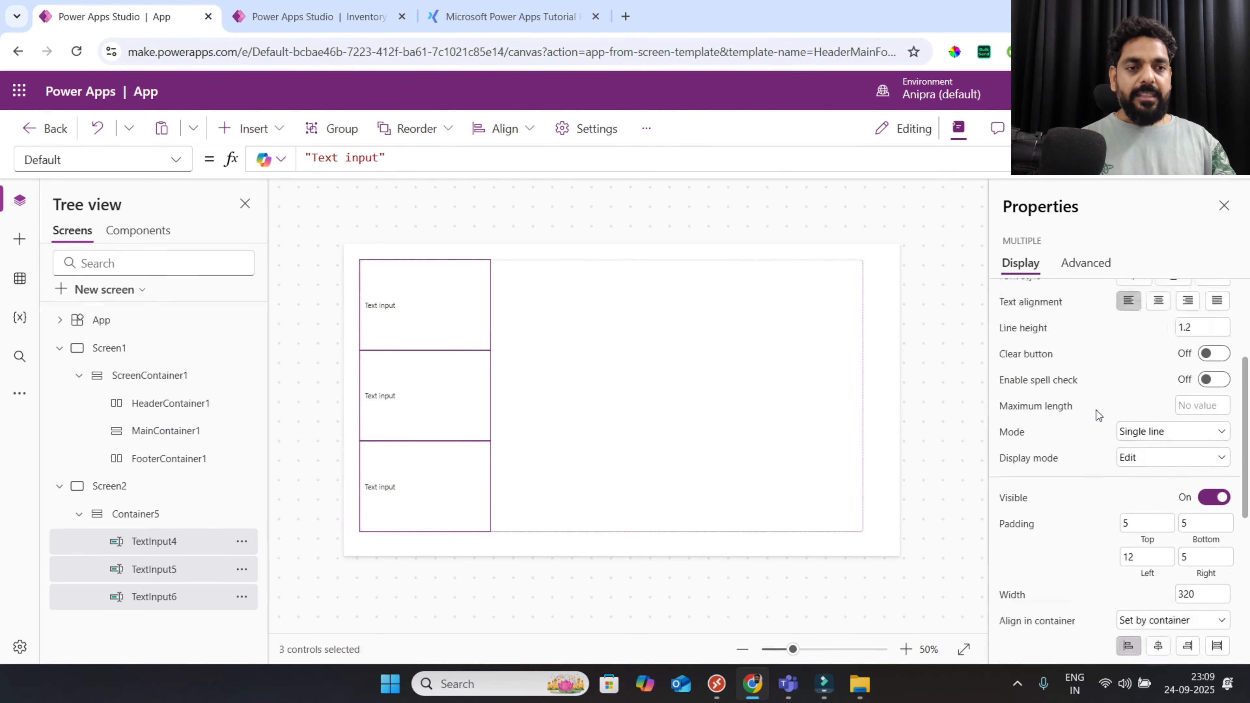
{"action": "left_click", "coordinate": [167, 512]}
{"action": "left_click", "coordinate": [1163, 358]}
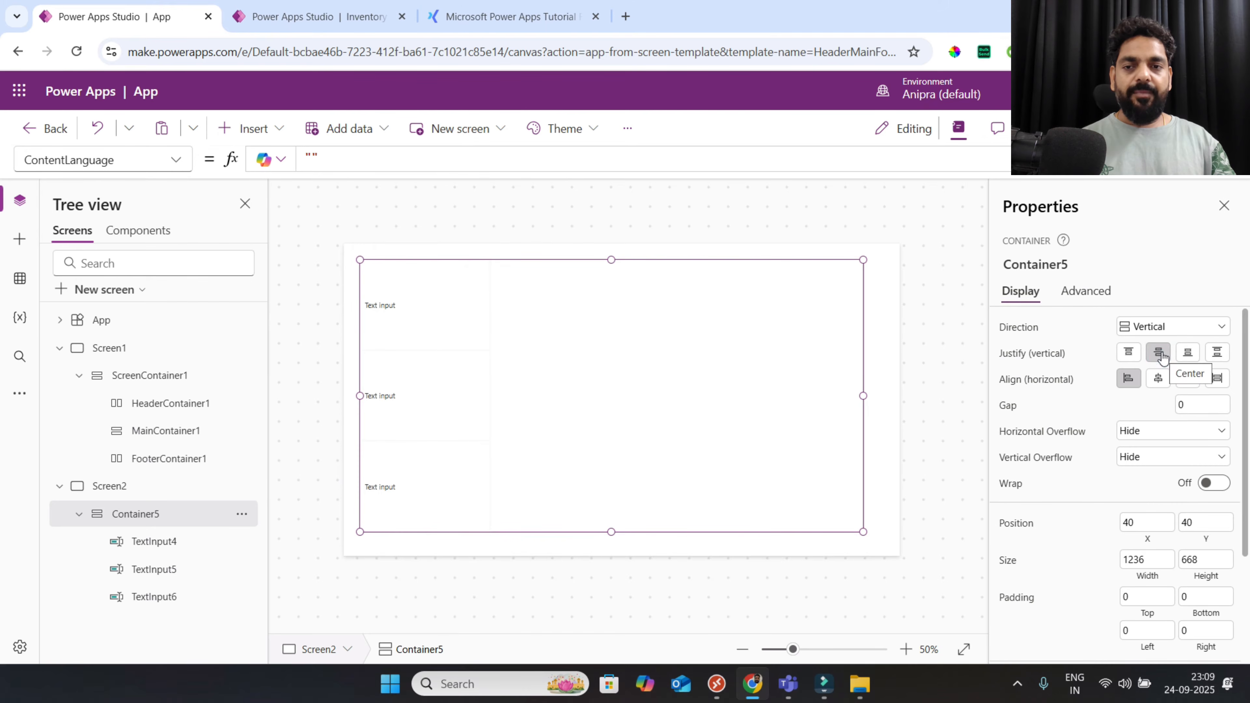
{"action": "left_click", "coordinate": [1159, 380]}
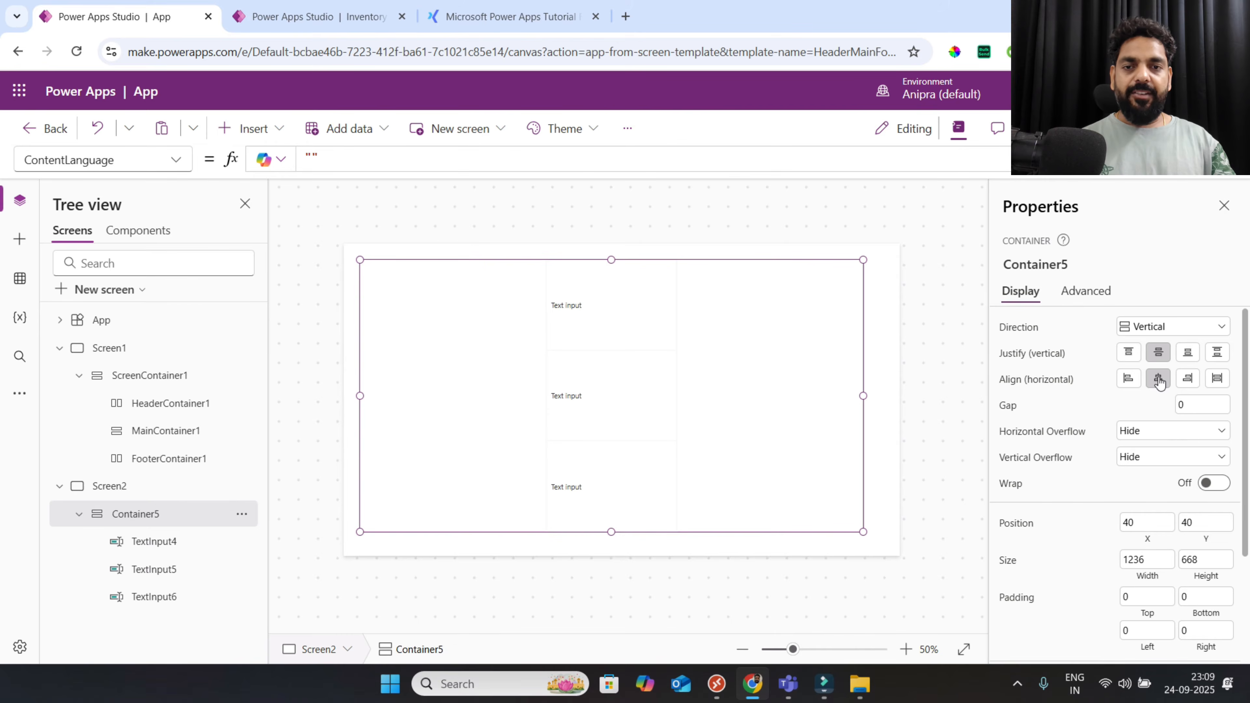
Preview the screen, try the text inputs in the vertical container, and return to editing
{"action": "key", "text": "F5"}
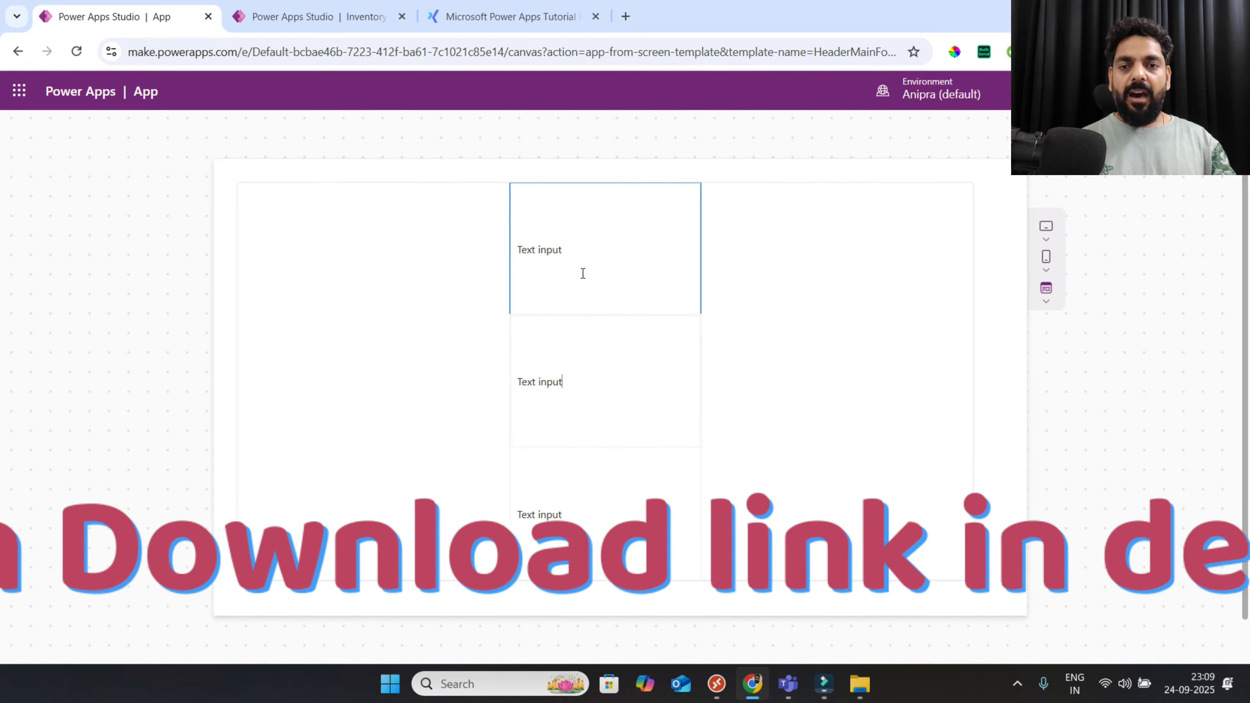
{"action": "left_click", "coordinate": [580, 352]}
{"action": "left_click", "coordinate": [584, 499]}
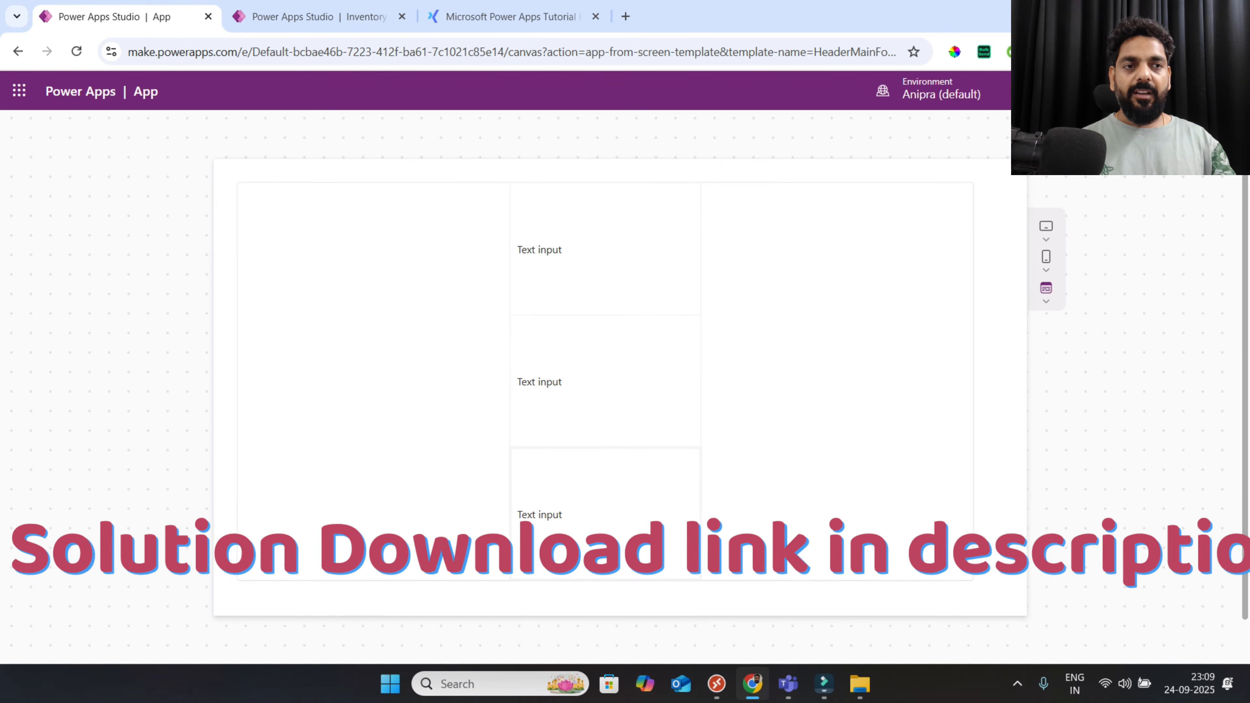
{"action": "key", "text": "Escape"}
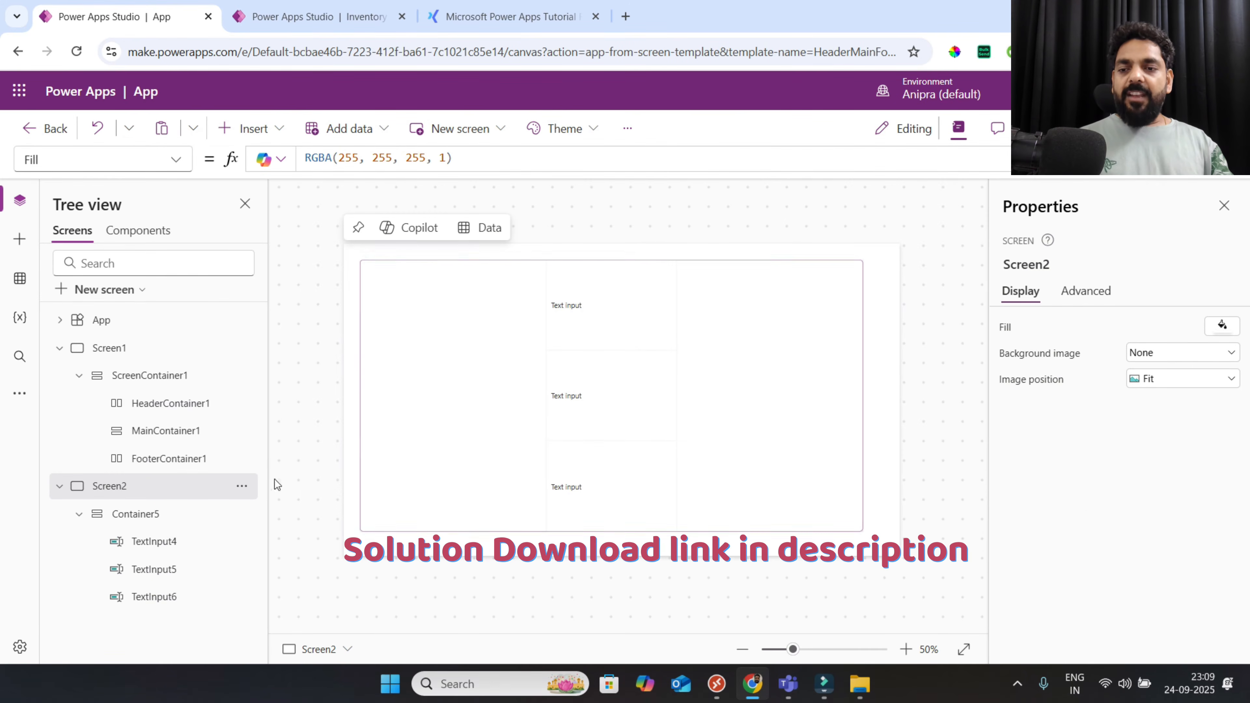
Set both the X and Y position of the vertical container on Screen2 to 0
{"action": "left_click", "coordinate": [163, 521]}
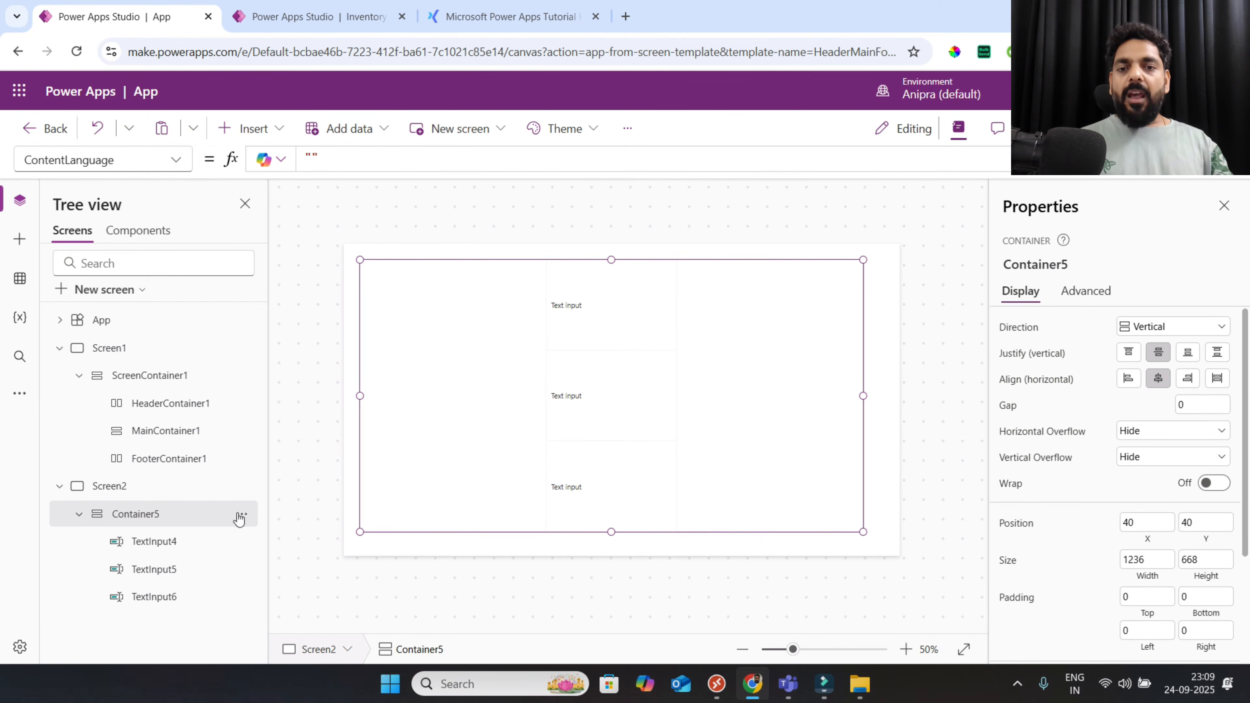
{"action": "left_click", "coordinate": [519, 464]}
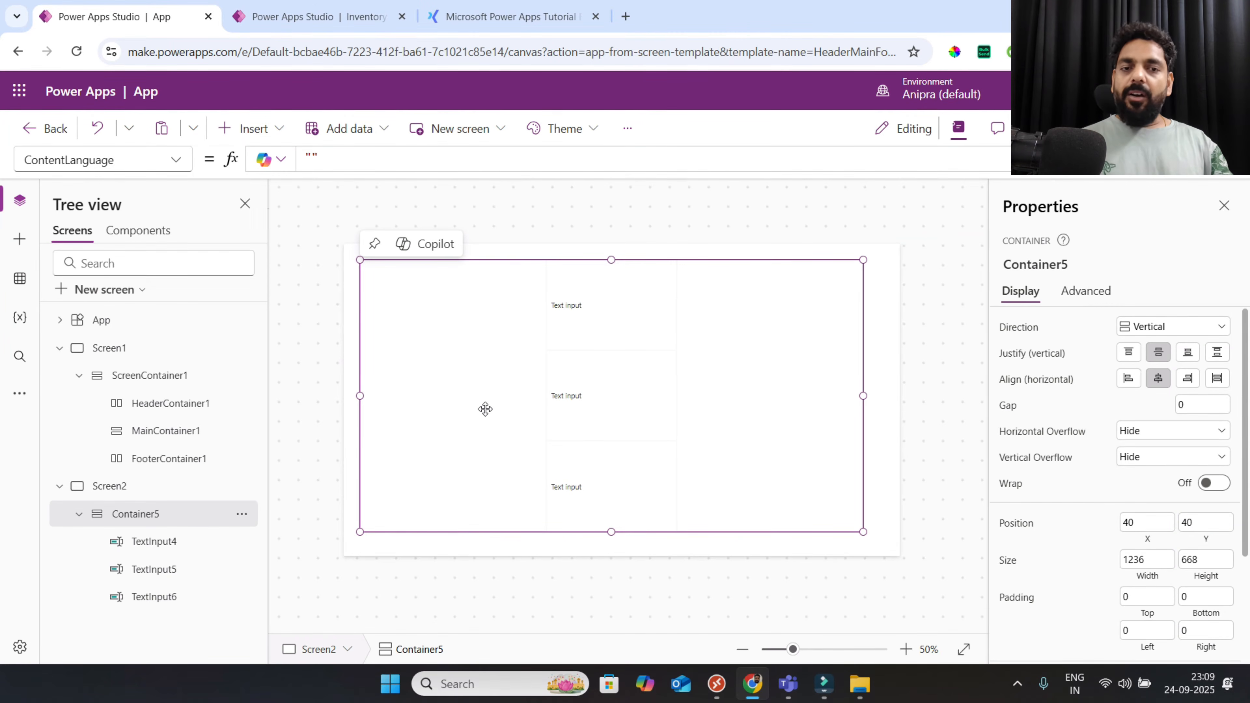
{"action": "left_click", "coordinate": [1139, 545]}
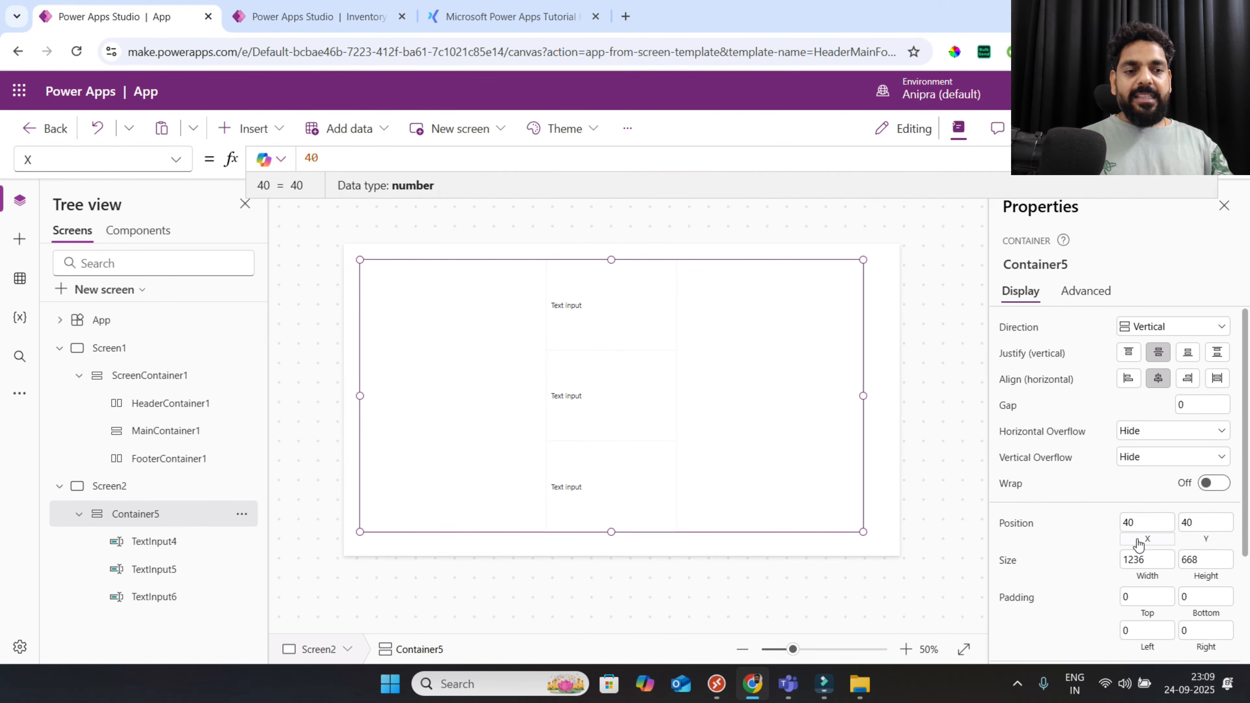
{"action": "left_click", "coordinate": [1192, 543]}
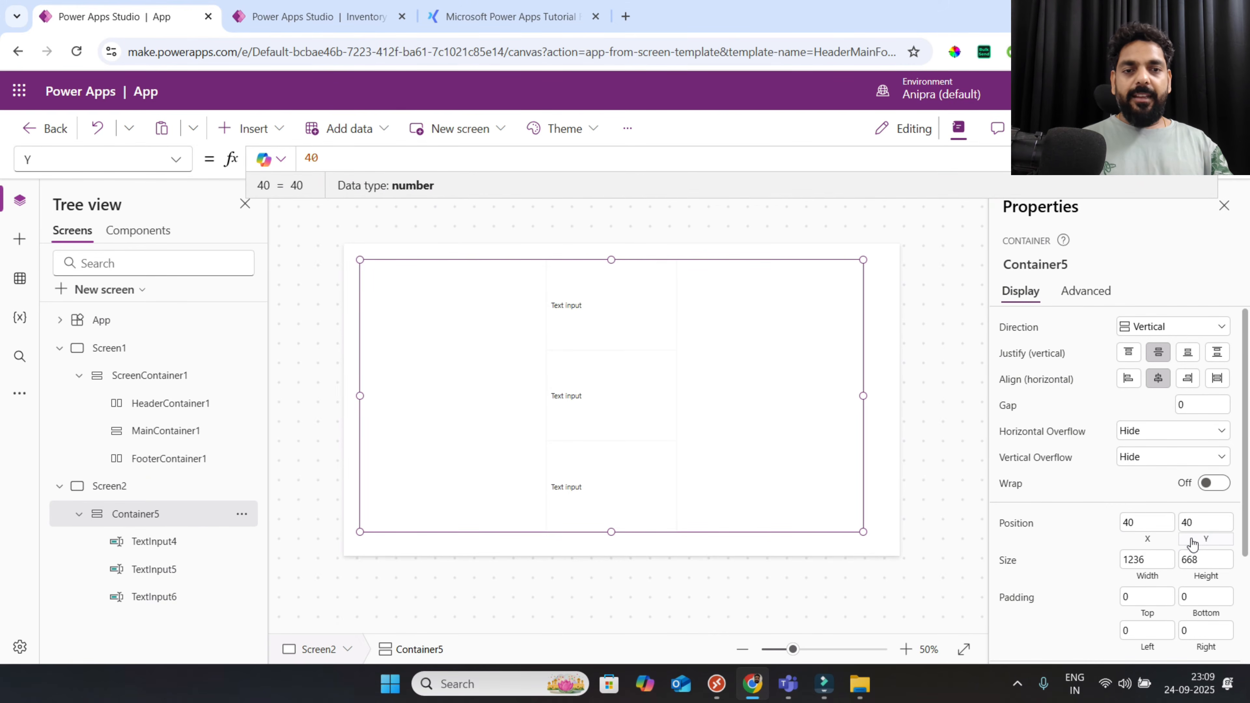
{"action": "left_click", "coordinate": [1135, 544]}
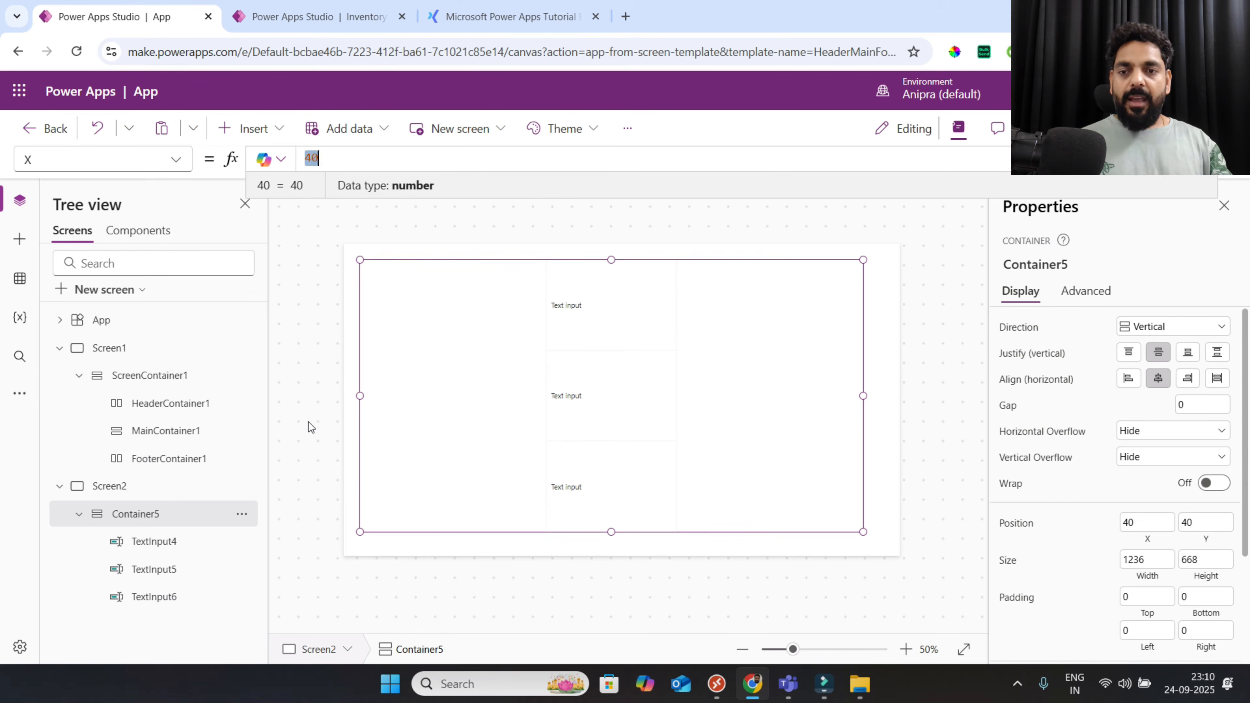
{"action": "left_click", "coordinate": [877, 460]}
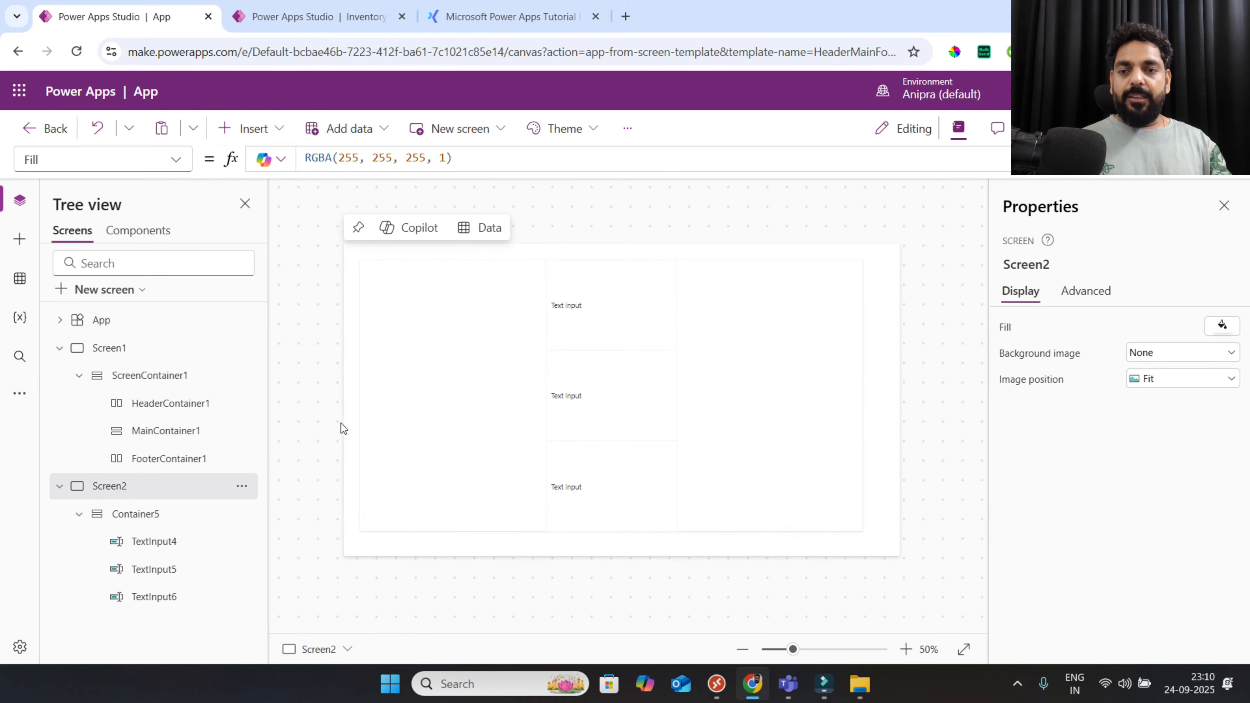
{"action": "left_click", "coordinate": [148, 514]}
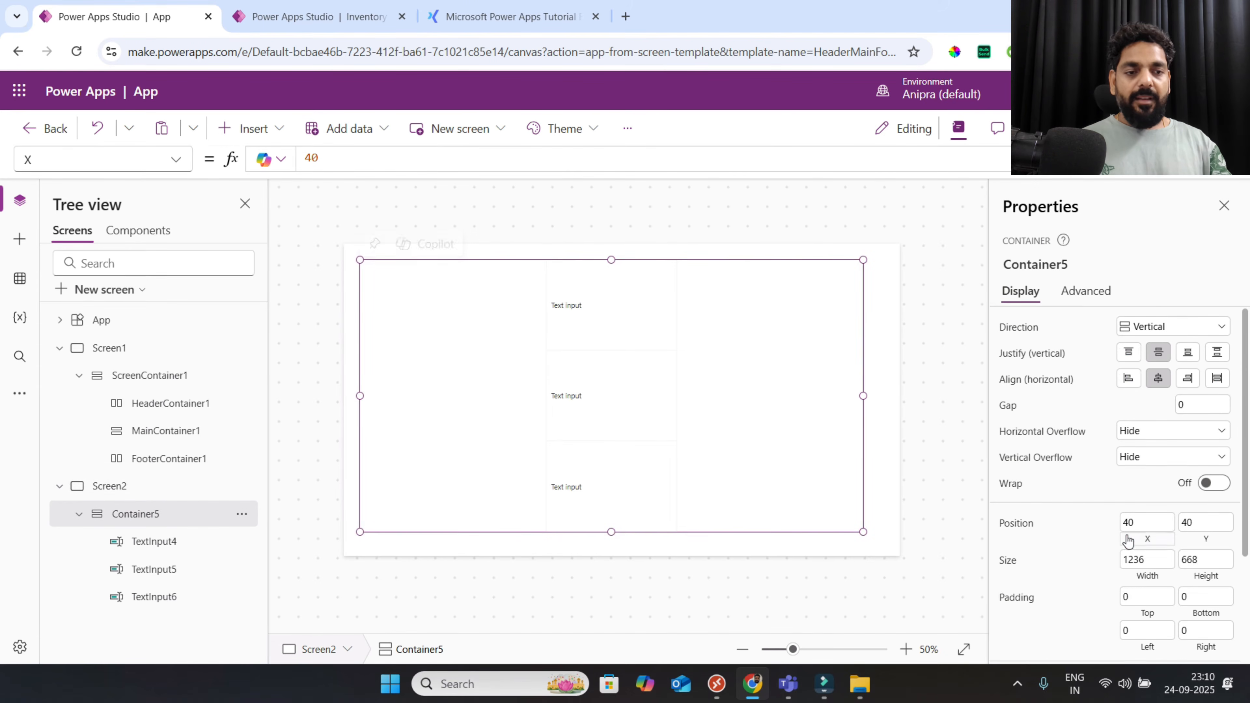
{"action": "left_click", "coordinate": [1141, 540]}
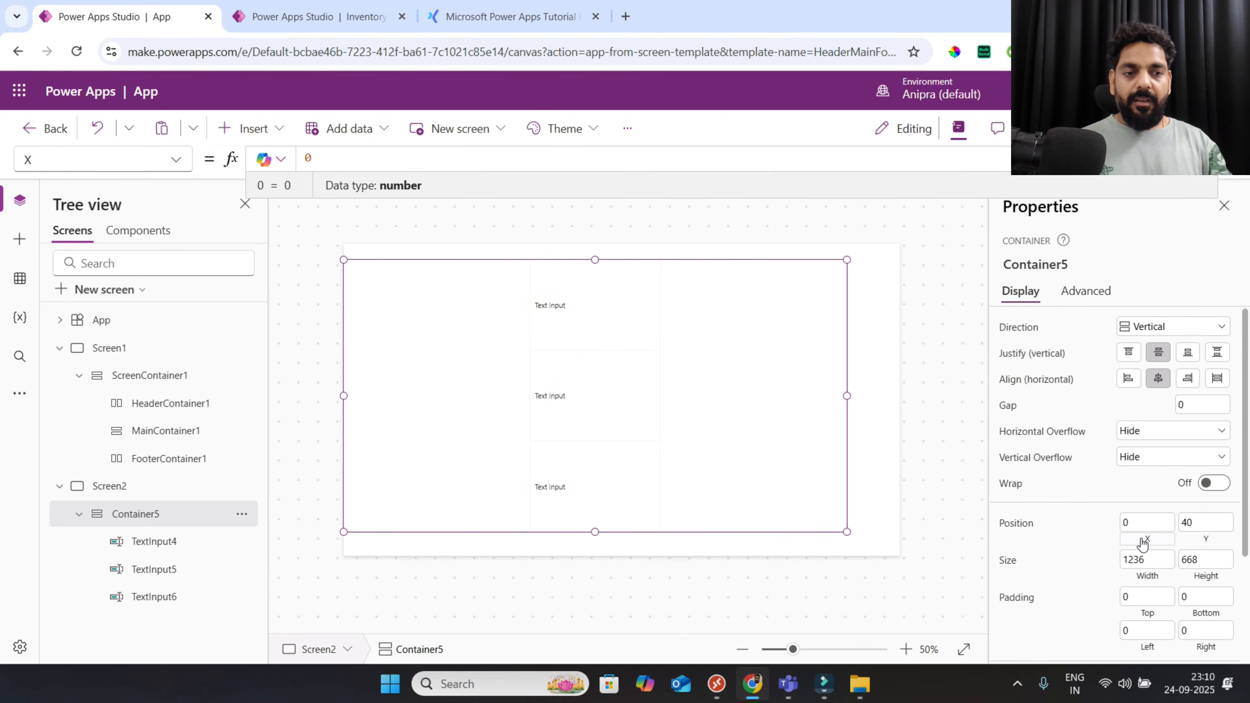
{"action": "left_click", "coordinate": [1079, 546]}
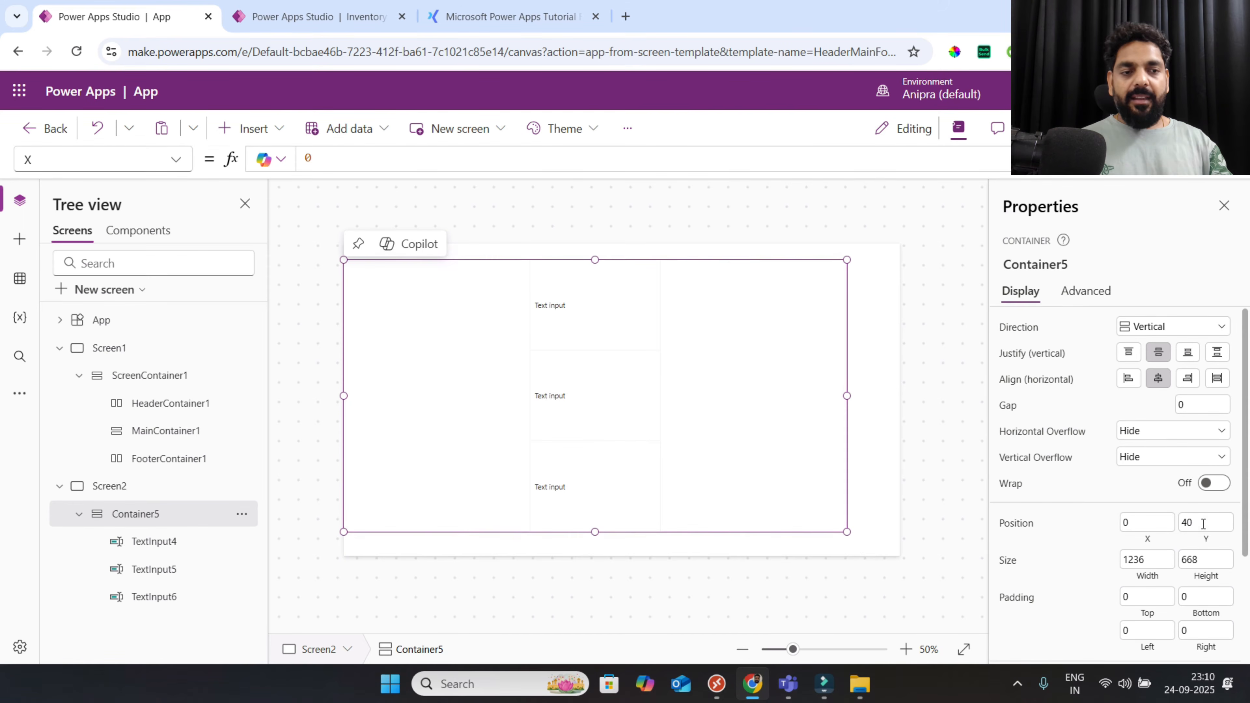
{"action": "left_click", "coordinate": [1210, 544]}
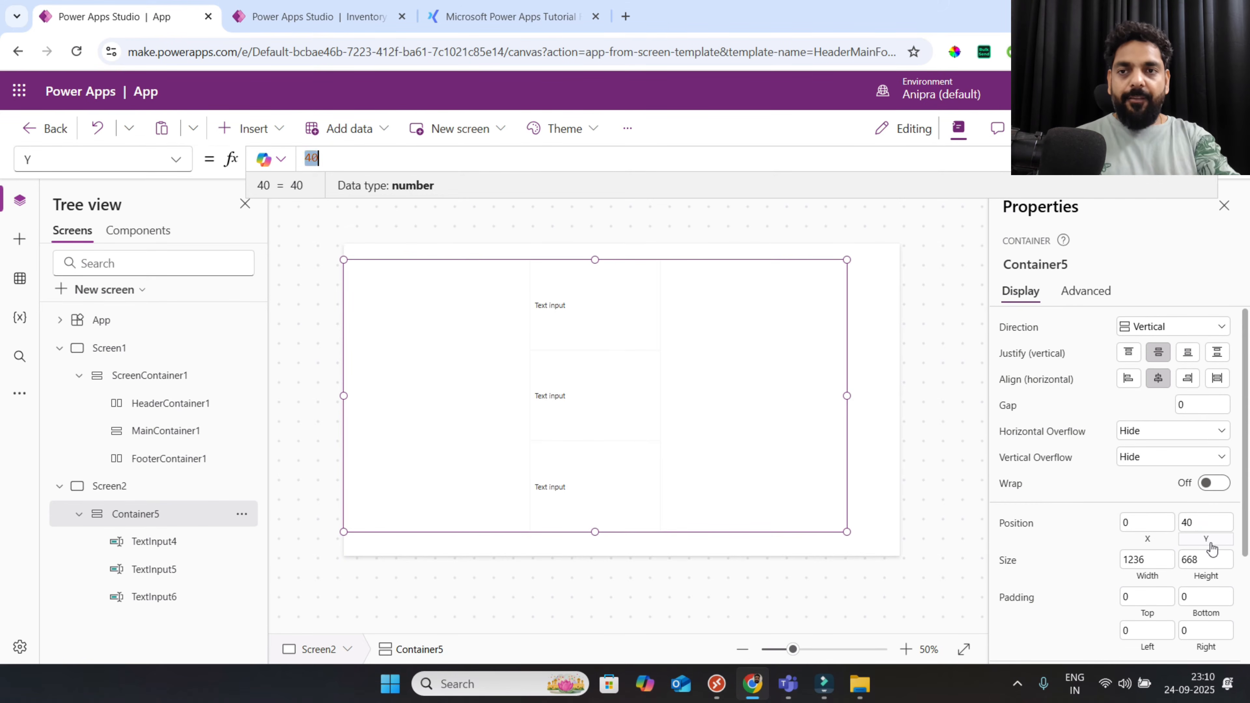
{"action": "type", "text": "0"}
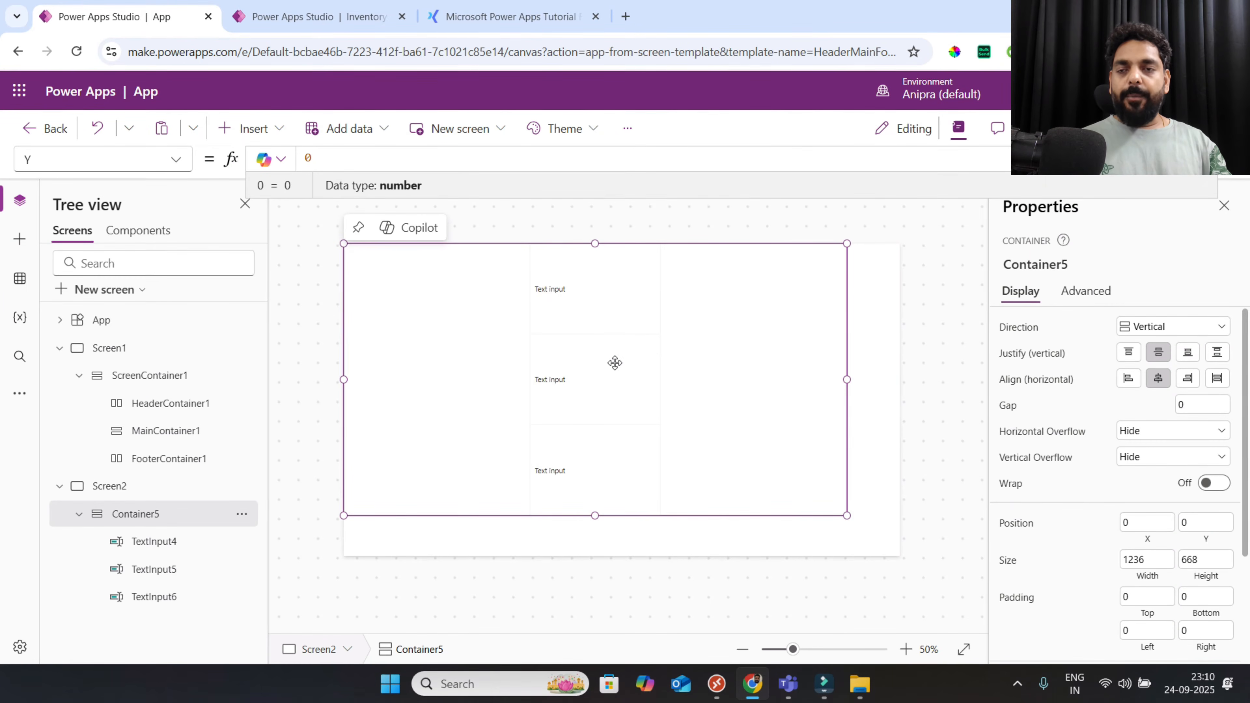
Make the vertical container fill the screen by setting its width to Parent.Width and its height to Parent.Height
{"action": "left_click", "coordinate": [1146, 579]}
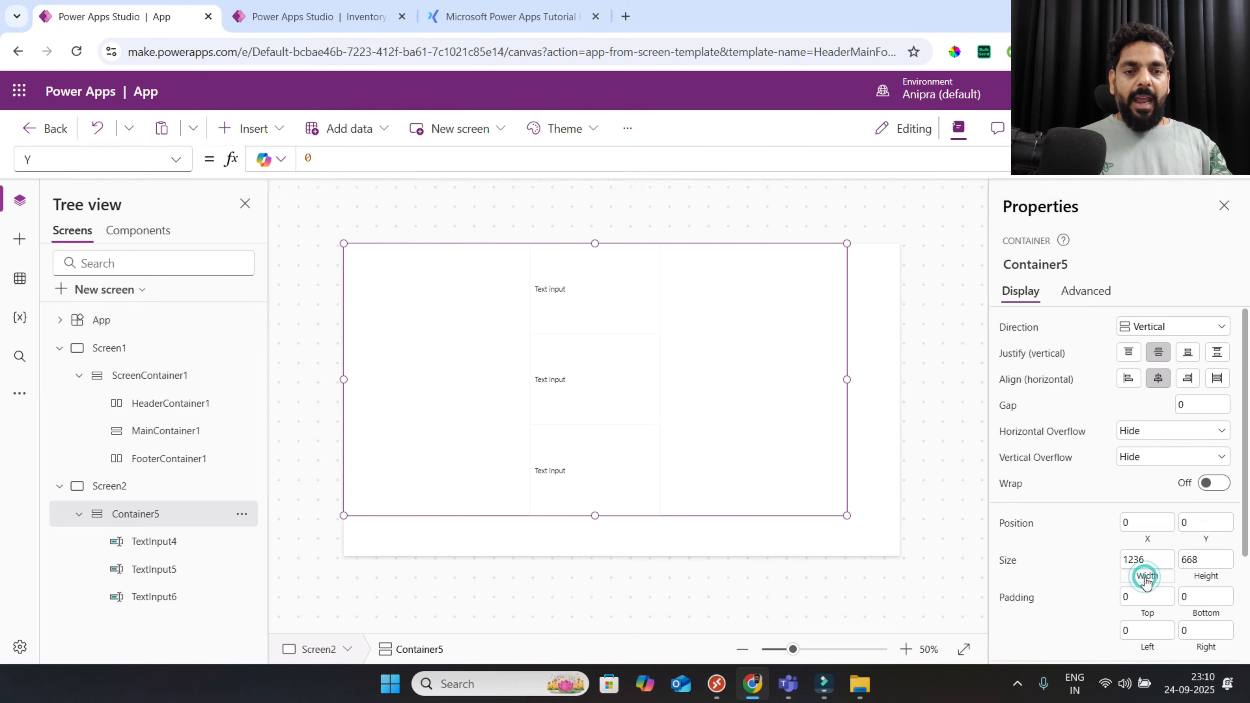
{"action": "key", "text": "ctrl+a"}
{"action": "type", "text": "pare"}
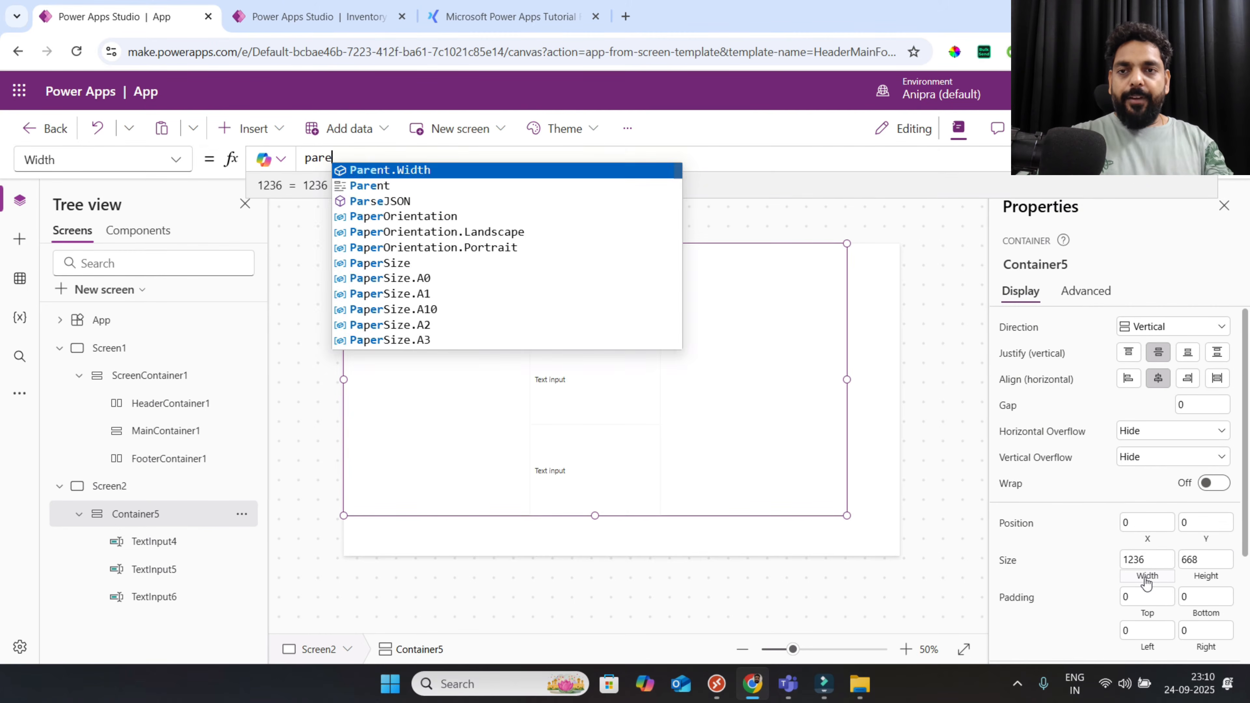
{"action": "key", "text": "Tab"}
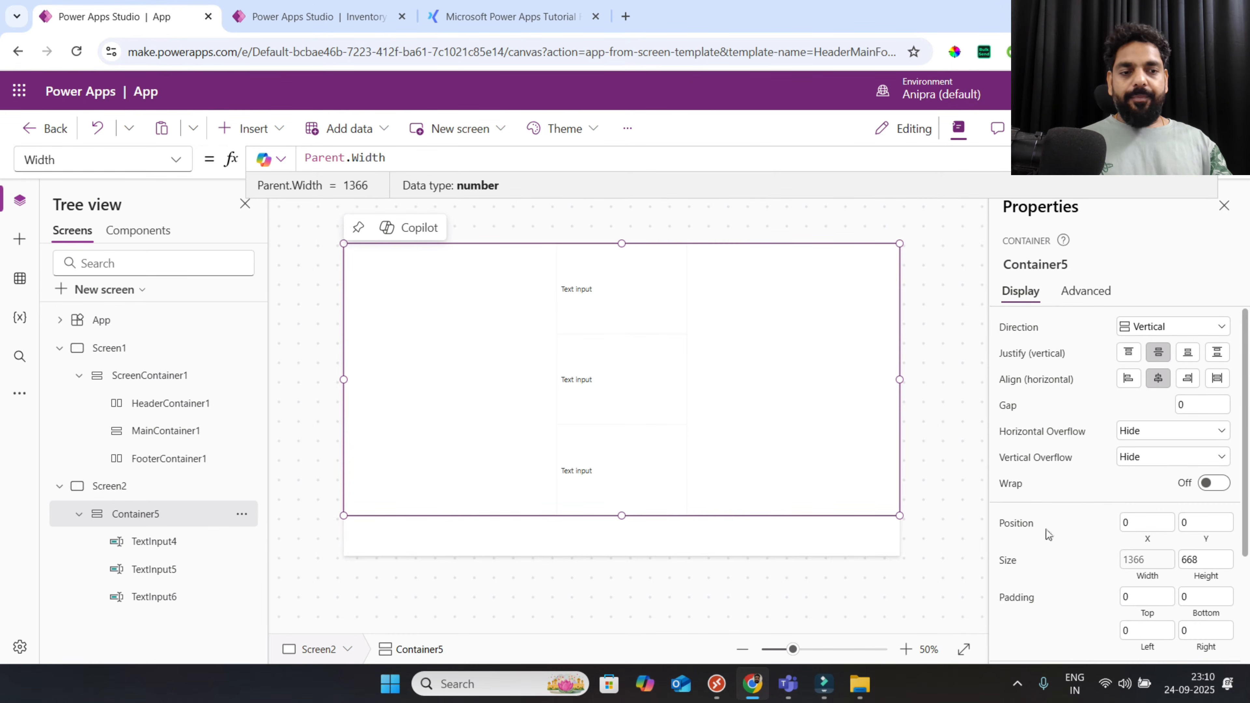
{"action": "left_click", "coordinate": [1209, 574]}
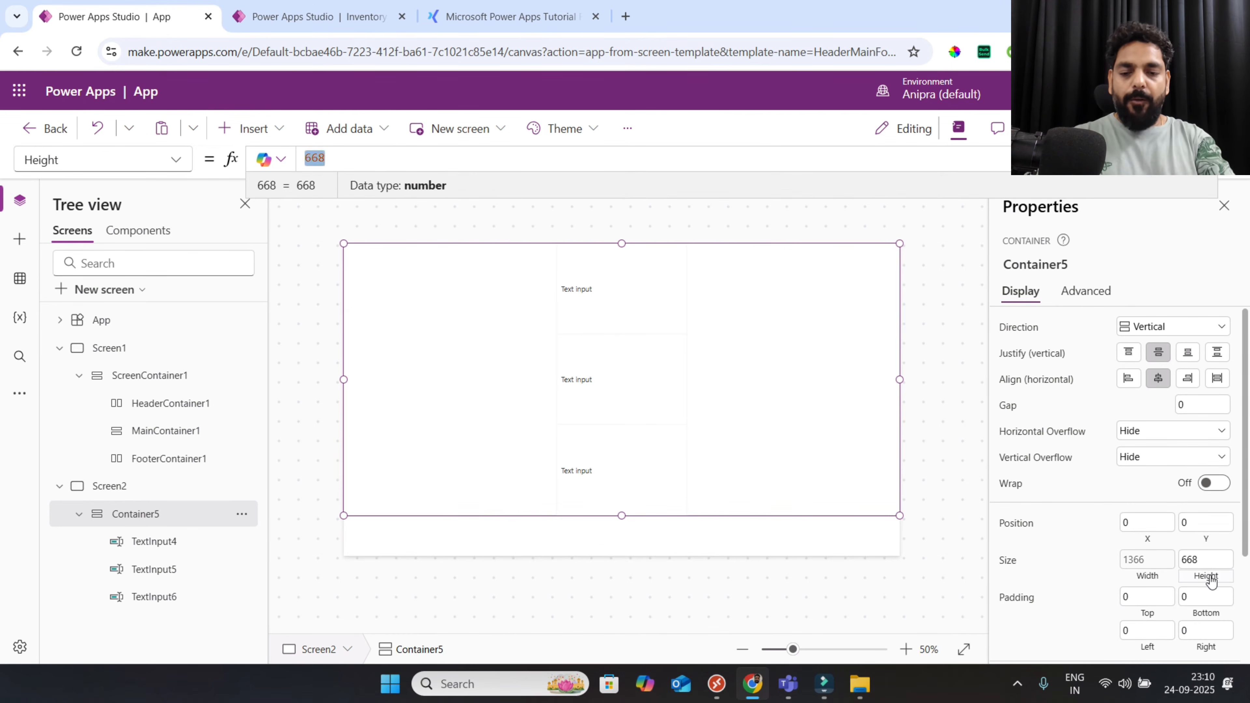
{"action": "type", "text": "Parent.Height"}
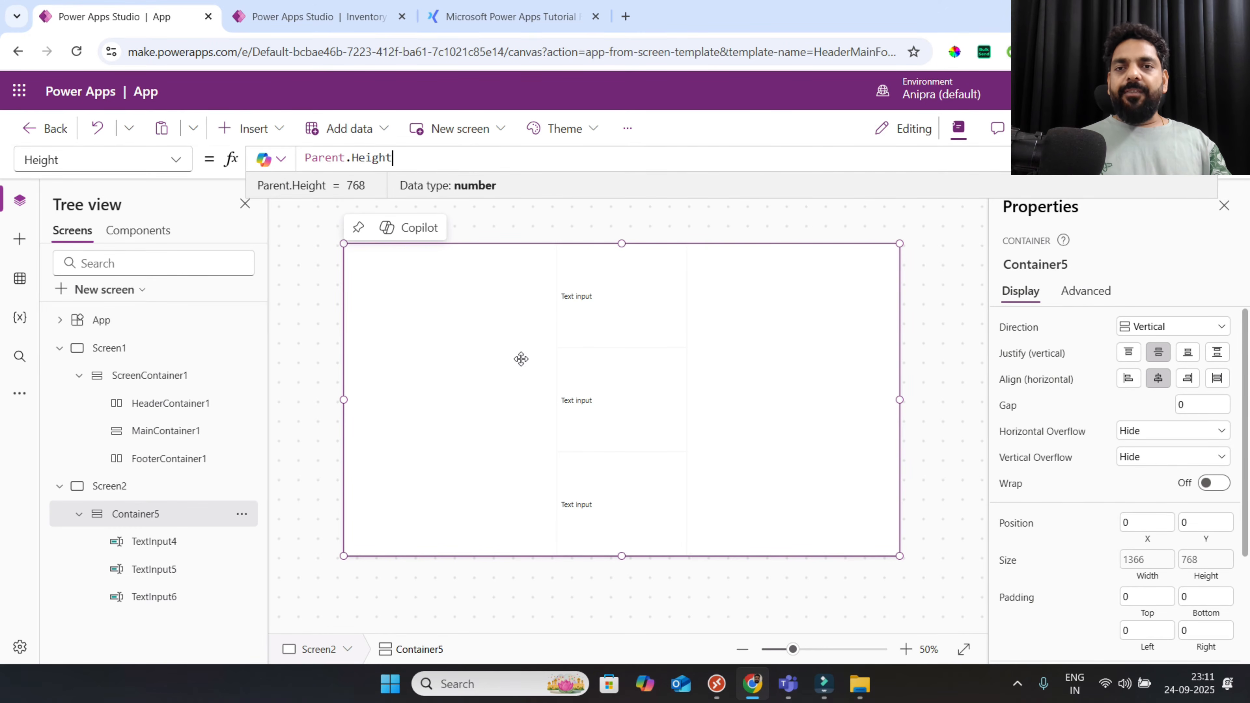
Look at the Inventory Management dashboard for reference and delete all three text inputs from the vertical container on Screen2
{"action": "left_click", "coordinate": [350, 20]}
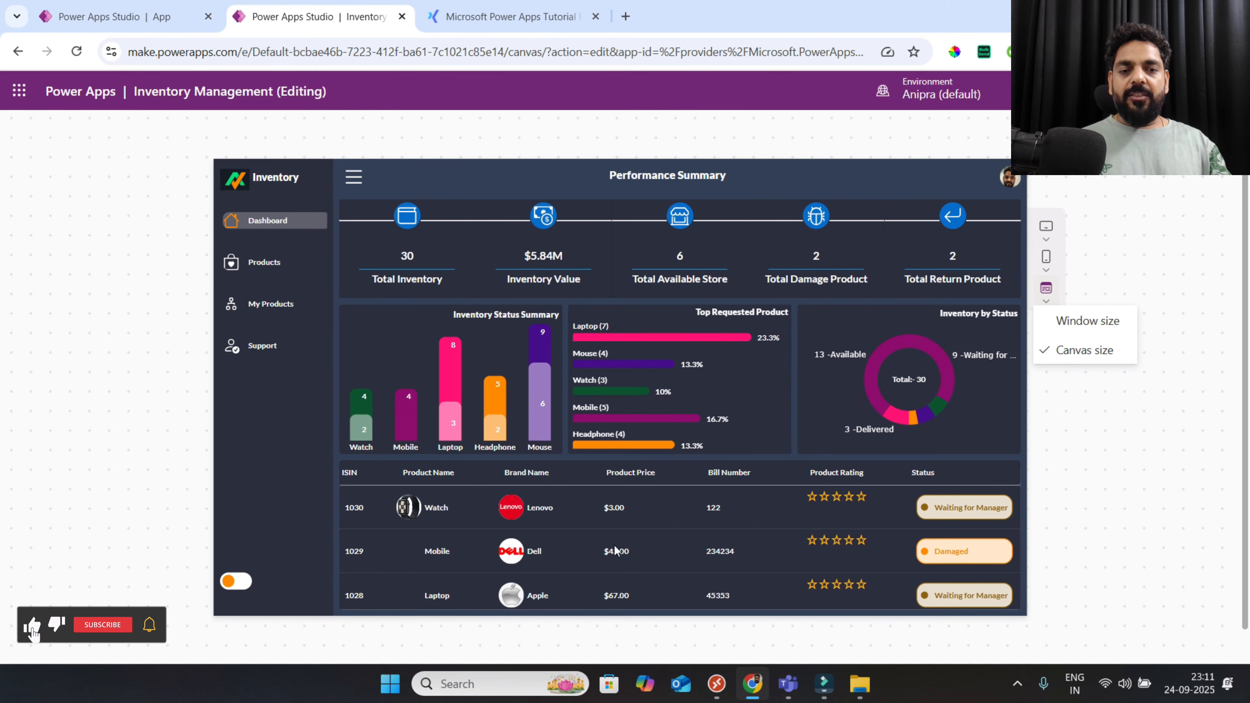
{"action": "left_click", "coordinate": [144, 18]}
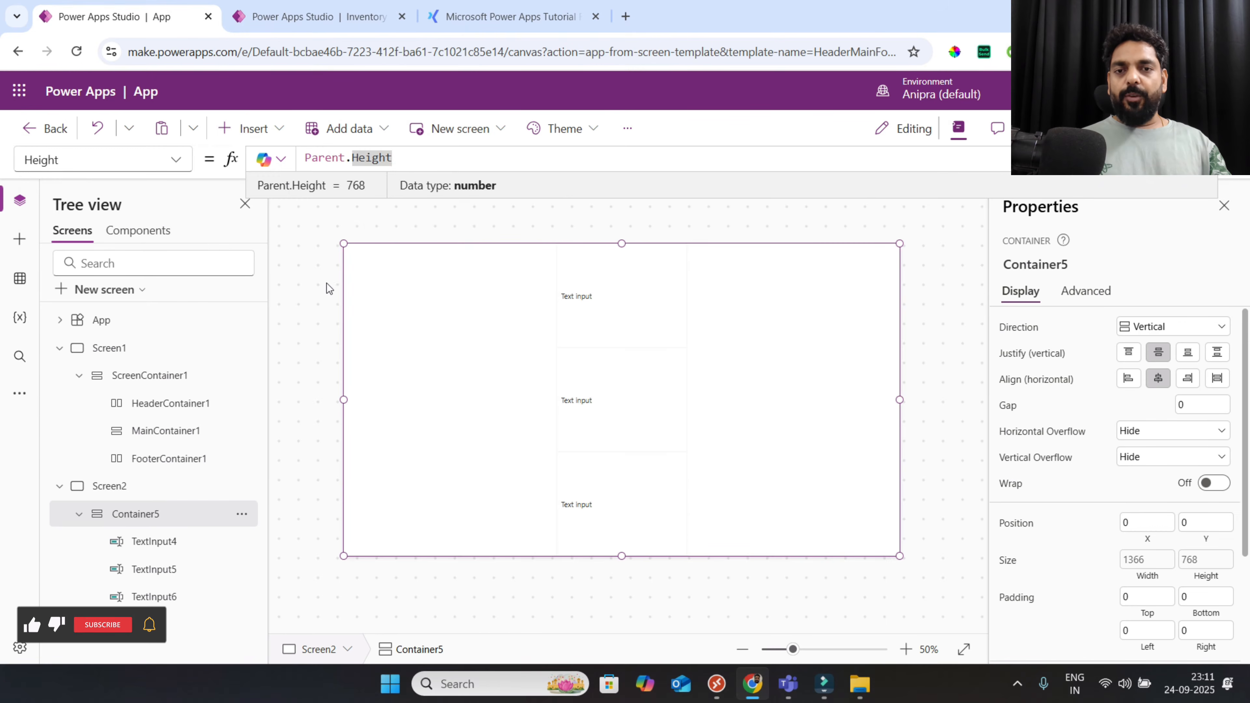
{"action": "left_click", "coordinate": [606, 315]}
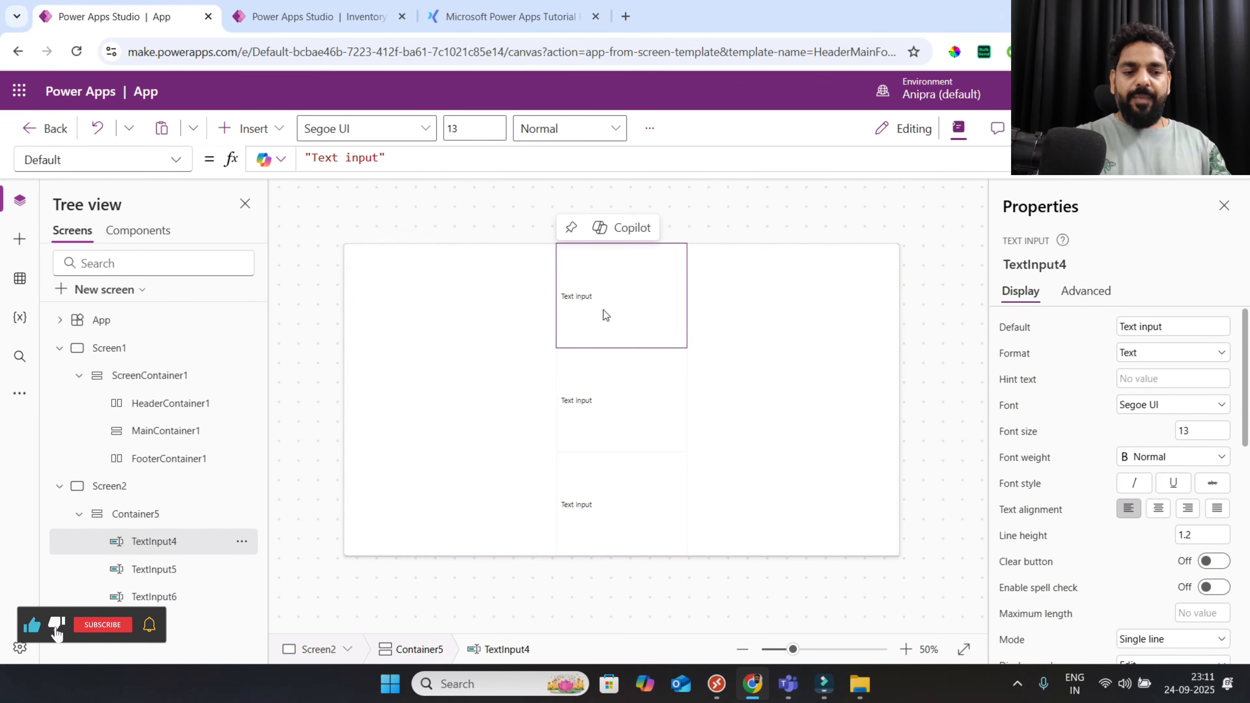
{"action": "key", "text": "Delete"}
{"action": "left_click", "coordinate": [601, 352]}
{"action": "key", "text": "Delete"}
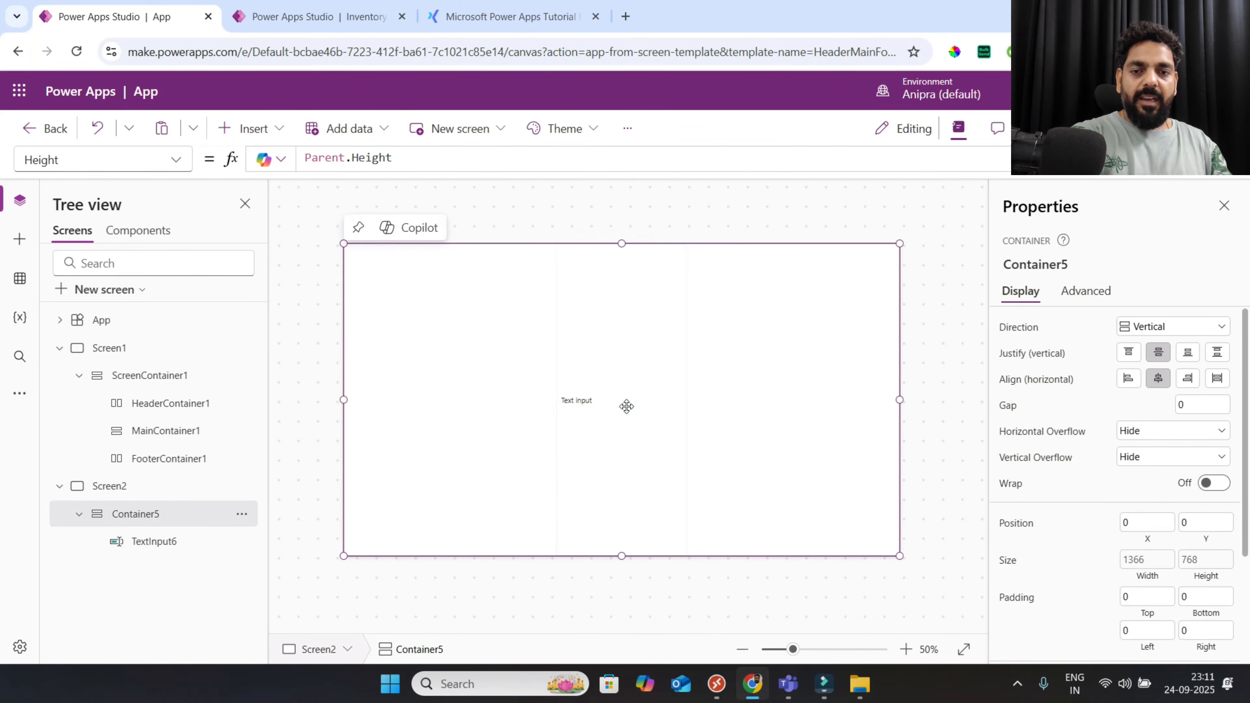
{"action": "left_click", "coordinate": [627, 407]}
{"action": "key", "text": "Delete"}
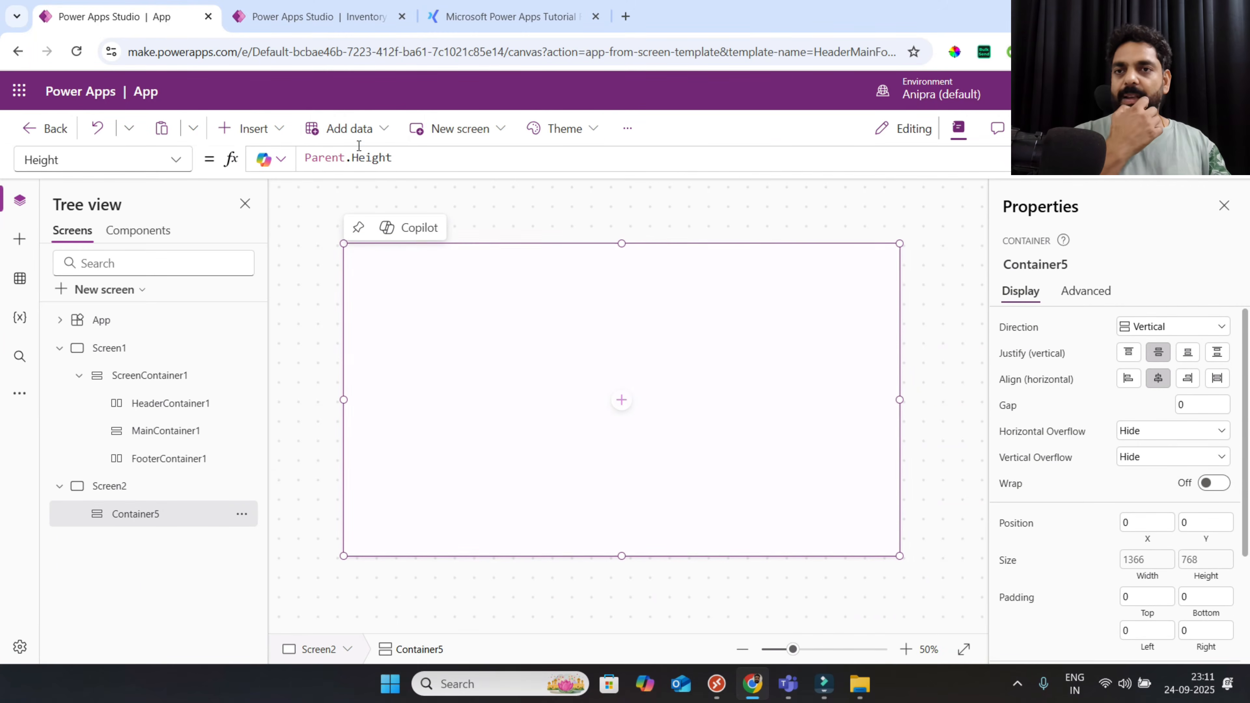
Review the Inventory Management dashboard's layout sections and insert a standard container inside the empty vertical container
{"action": "left_click", "coordinate": [334, 26]}
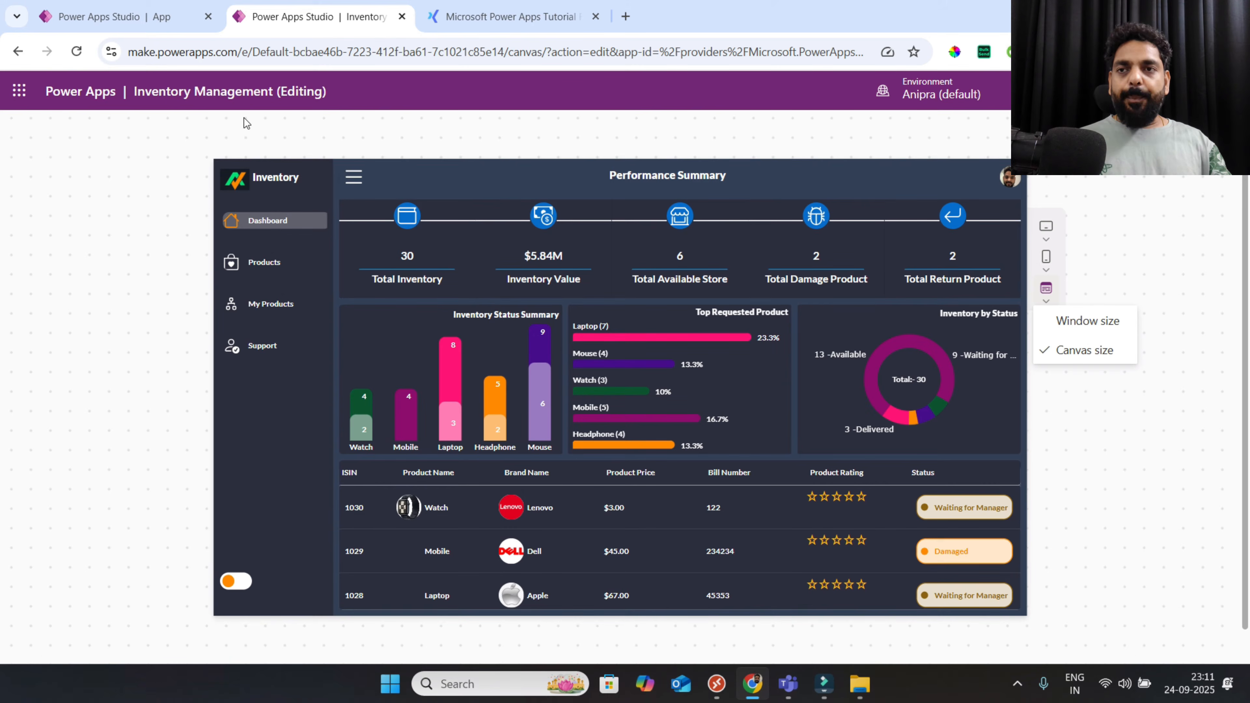
{"action": "left_click", "coordinate": [163, 16]}
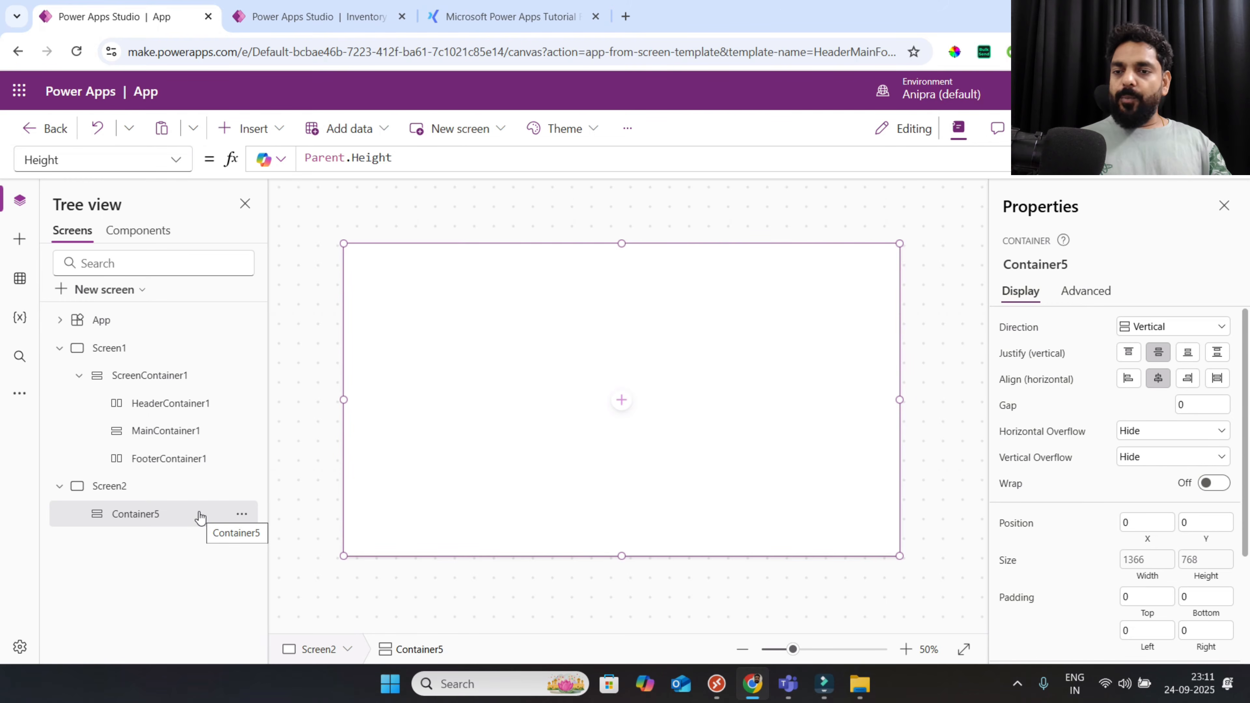
{"action": "left_click", "coordinate": [310, 16]}
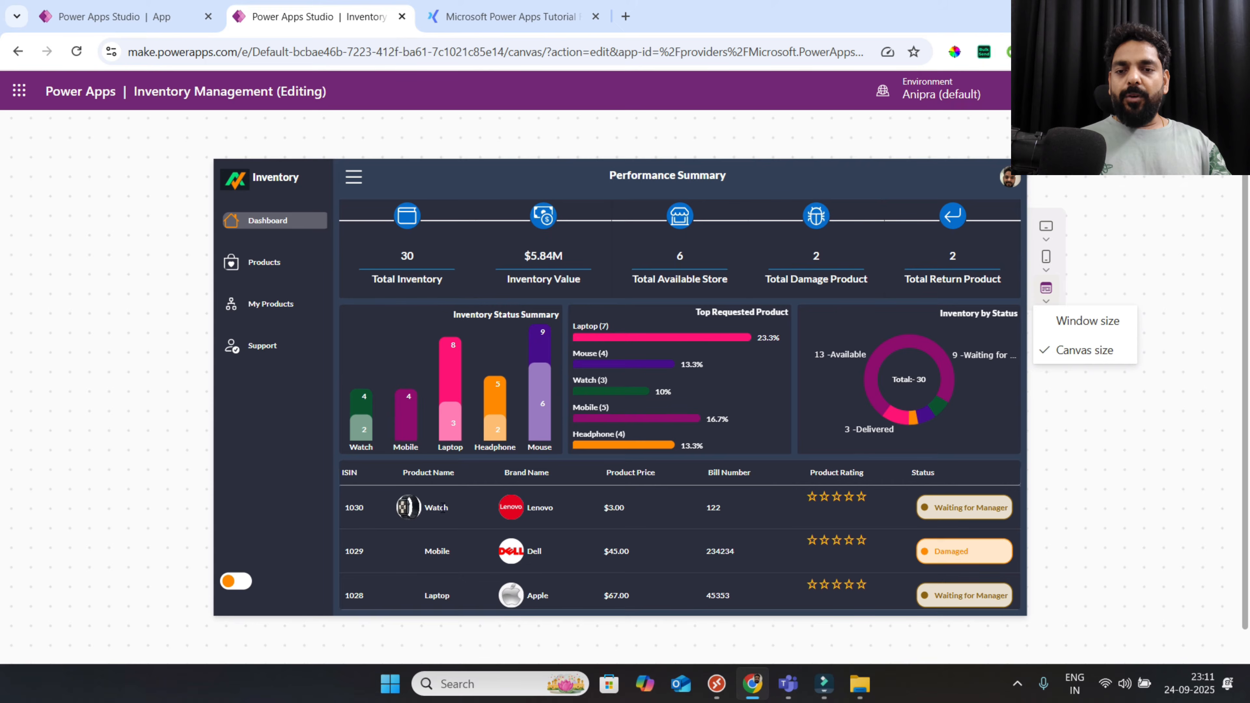
{"action": "left_click", "coordinate": [113, 16]}
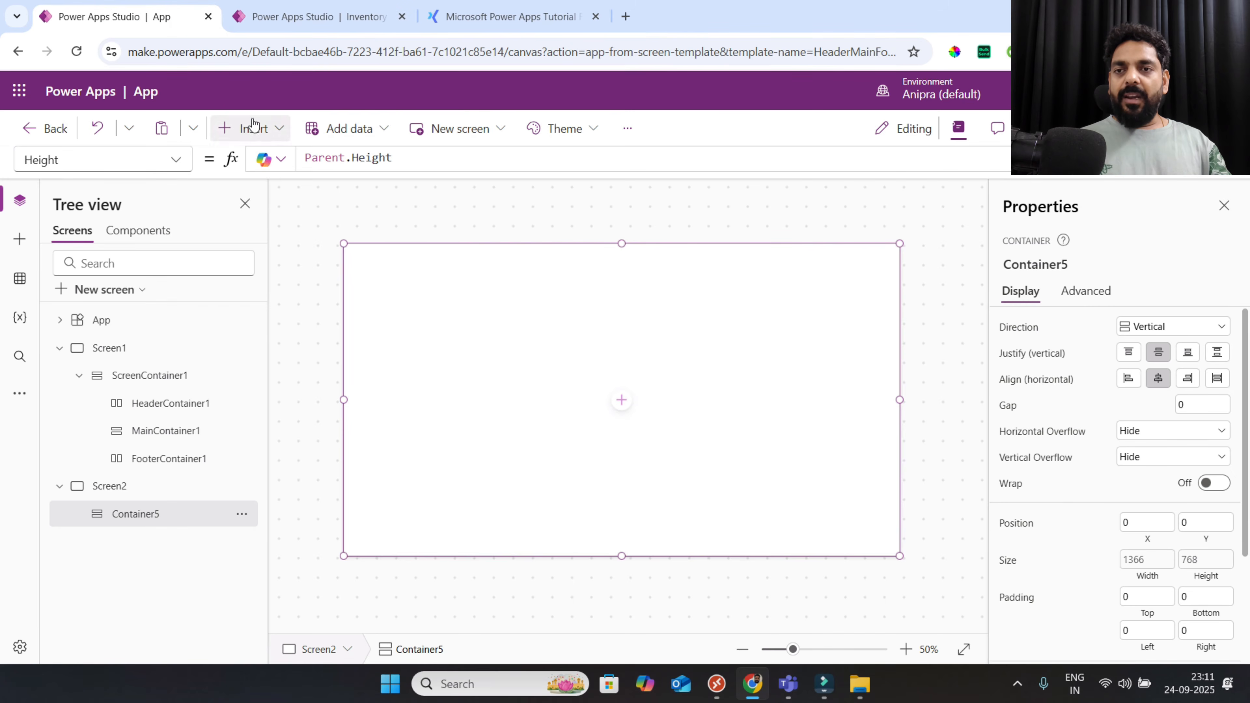
{"action": "left_click", "coordinate": [252, 128]}
{"action": "type", "text": "conta"}
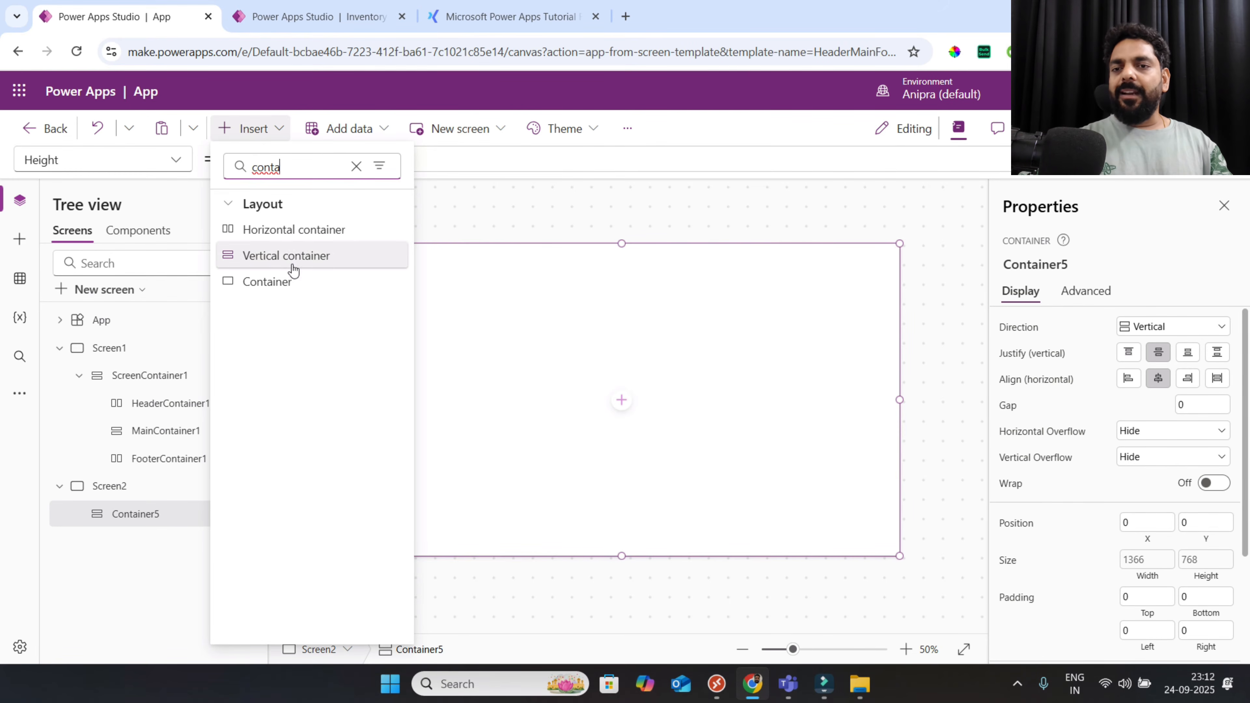
{"action": "left_click", "coordinate": [291, 284]}
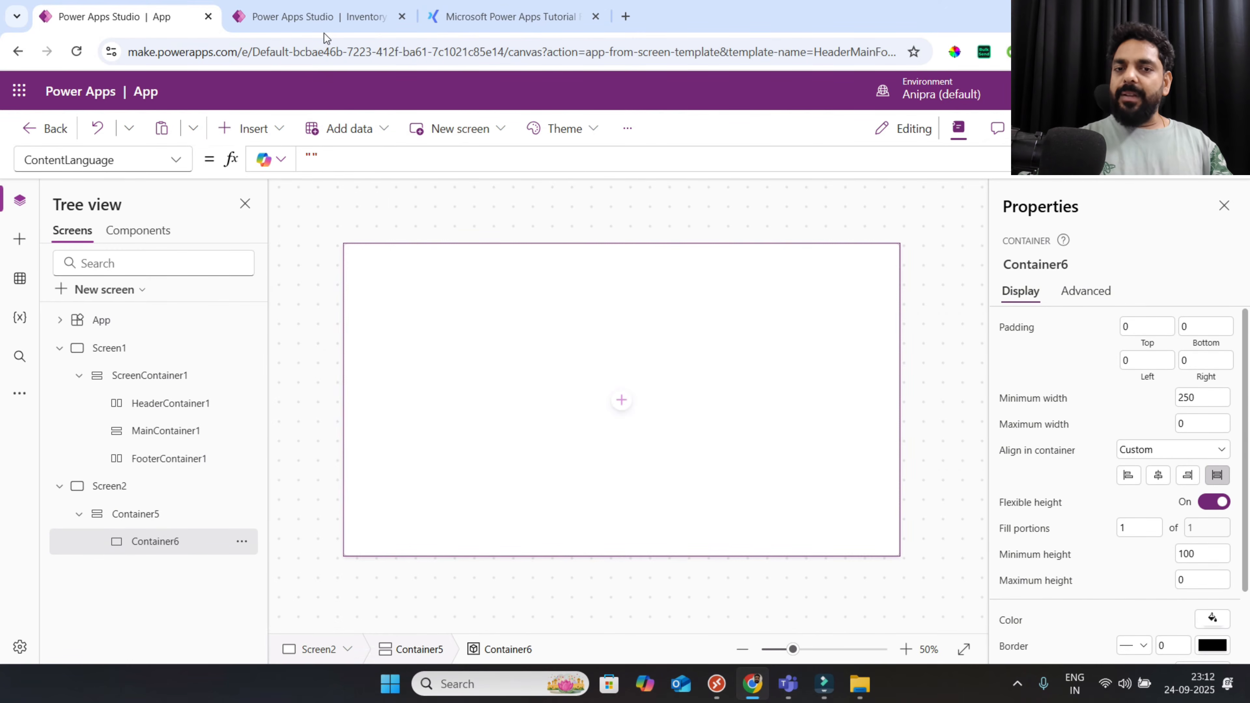
Check the dashboard's rows again, copy the nested standard container and paste it three times into the vertical container
{"action": "left_click", "coordinate": [324, 20]}
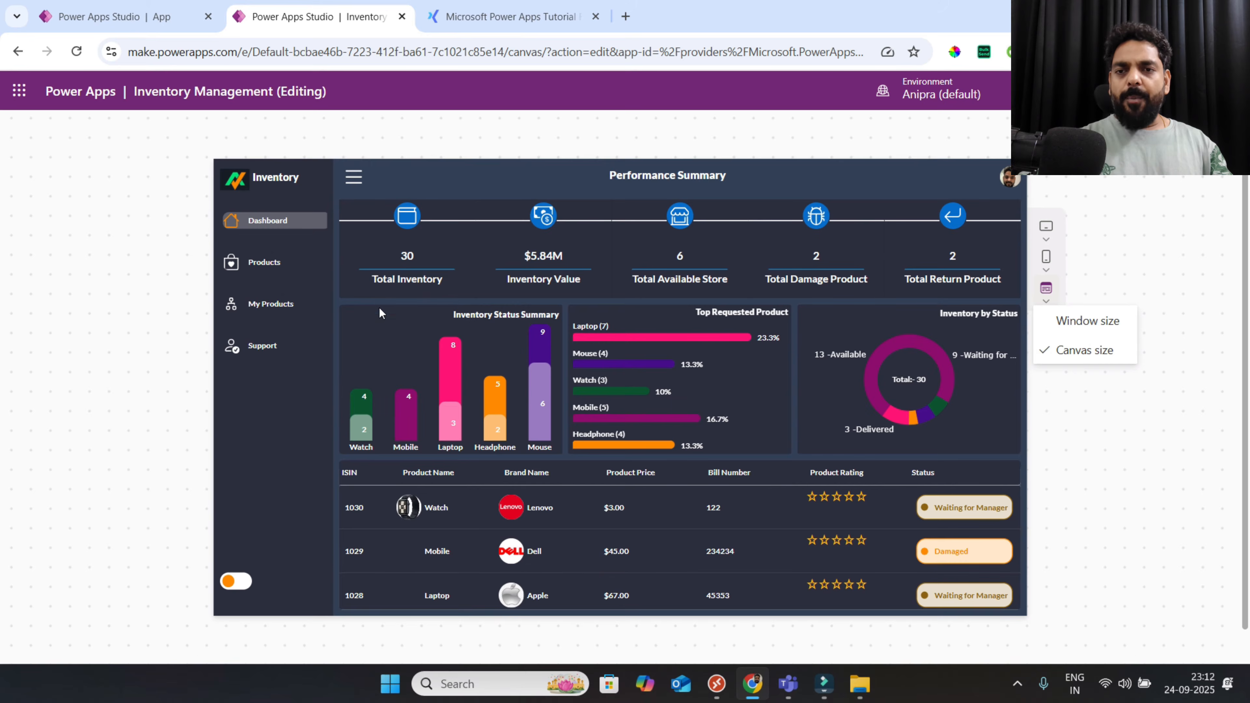
{"action": "left_click", "coordinate": [174, 29]}
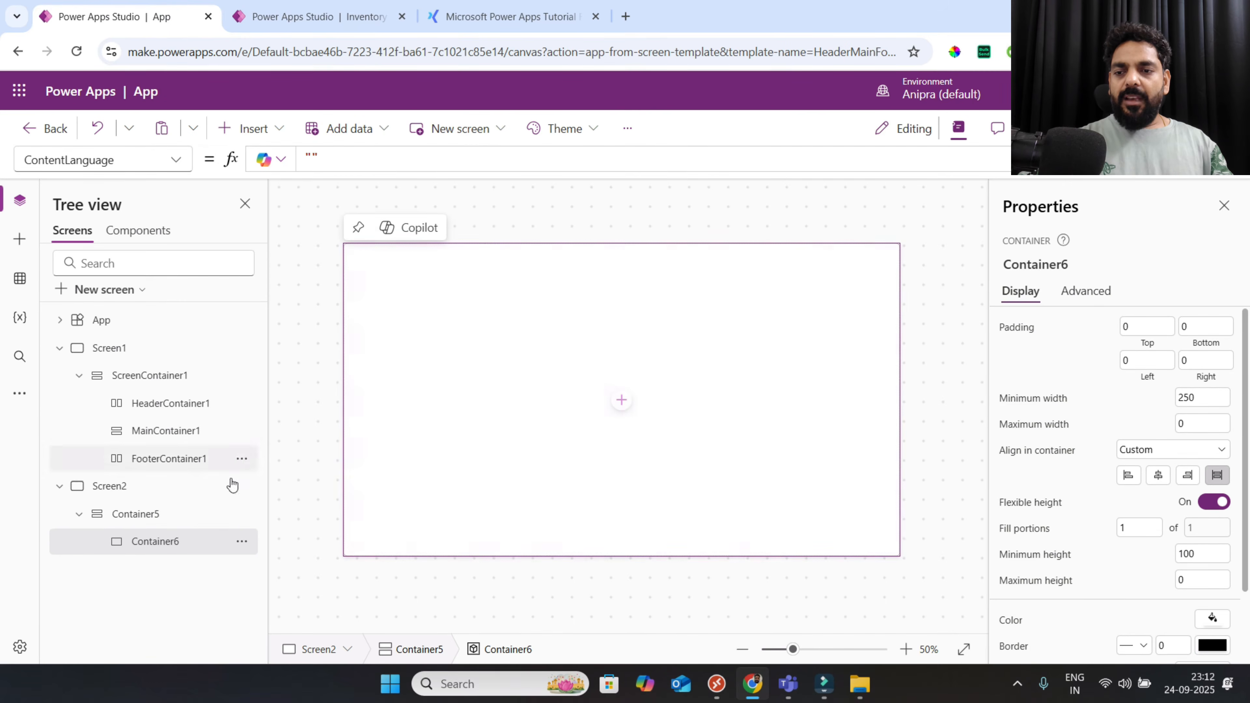
{"action": "right_click", "coordinate": [173, 538]}
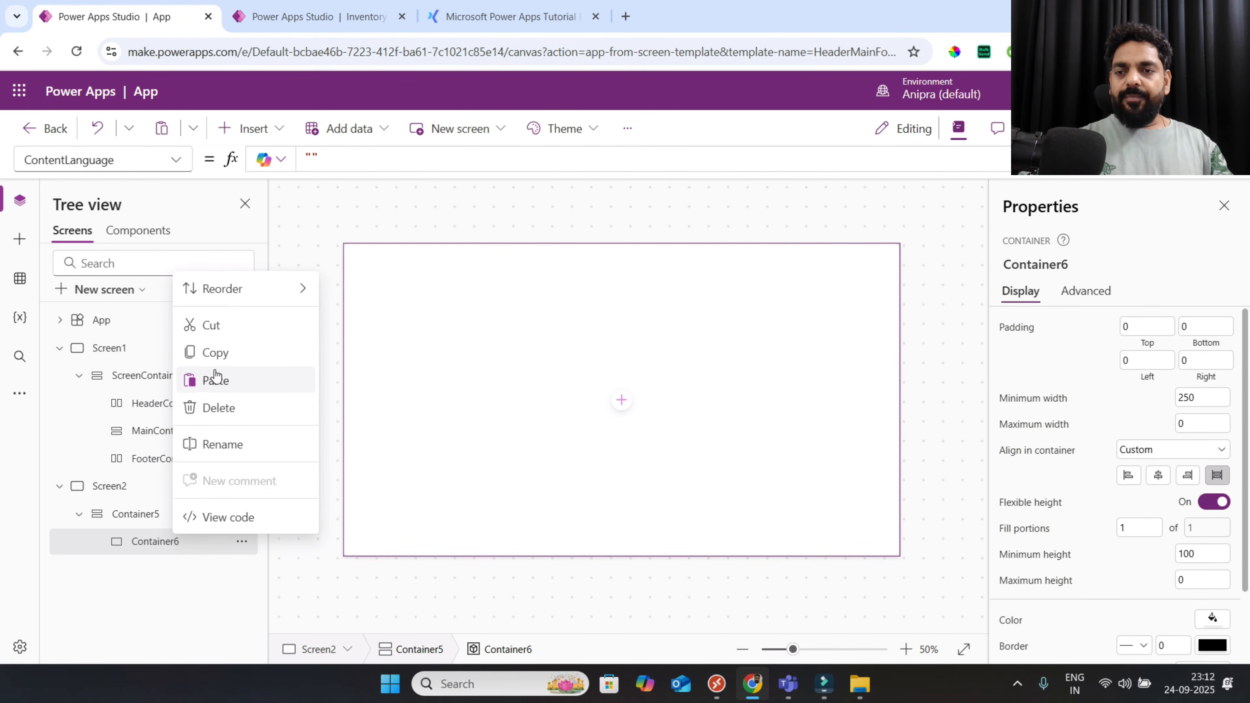
{"action": "left_click", "coordinate": [215, 356]}
{"action": "right_click", "coordinate": [168, 513]}
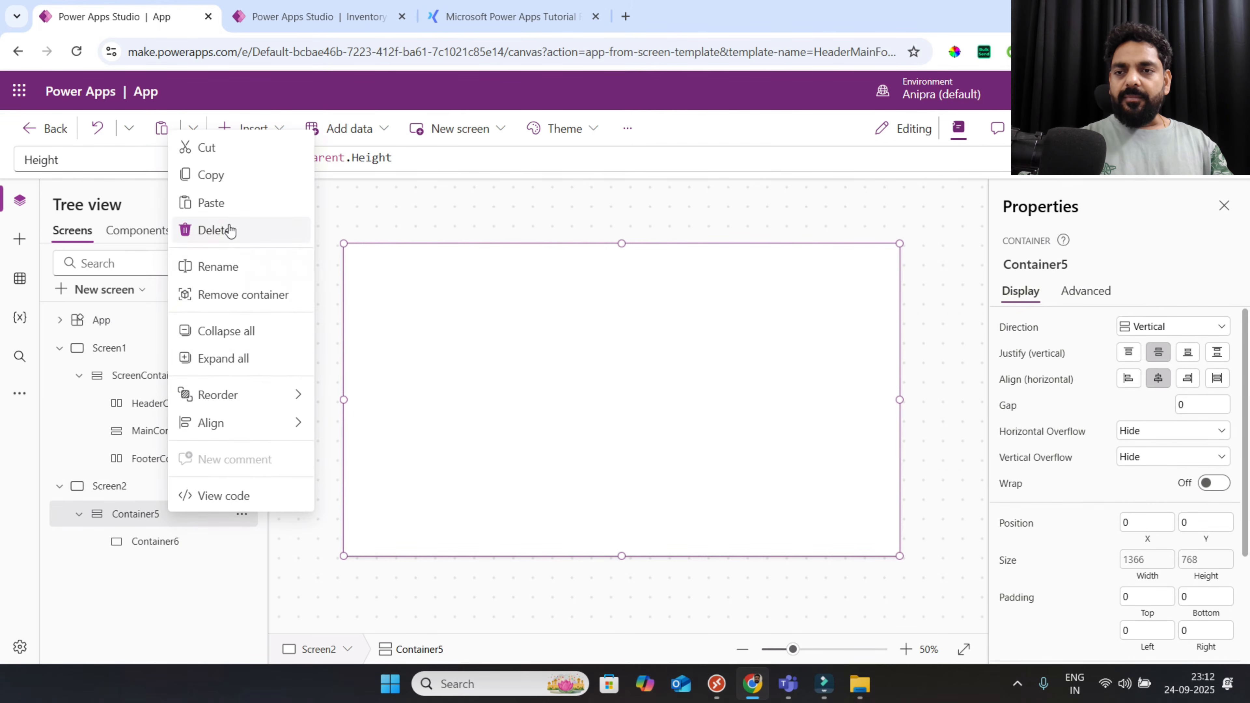
{"action": "left_click", "coordinate": [223, 203]}
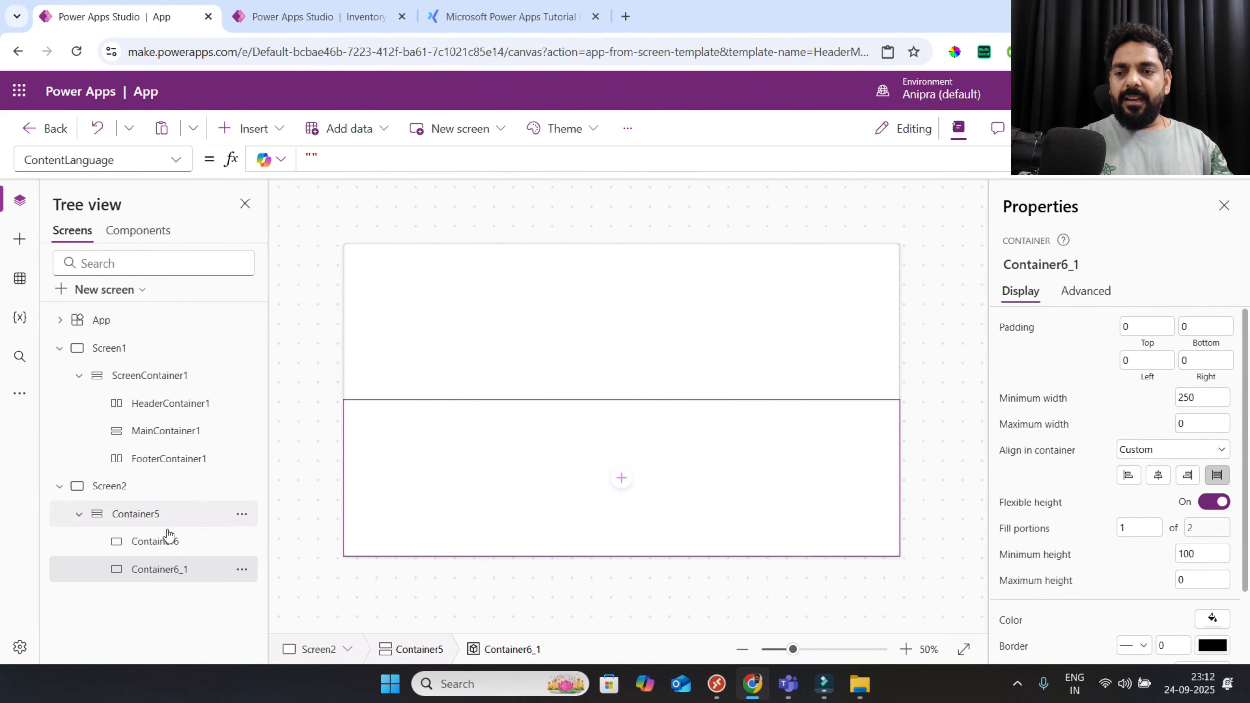
{"action": "right_click", "coordinate": [163, 514]}
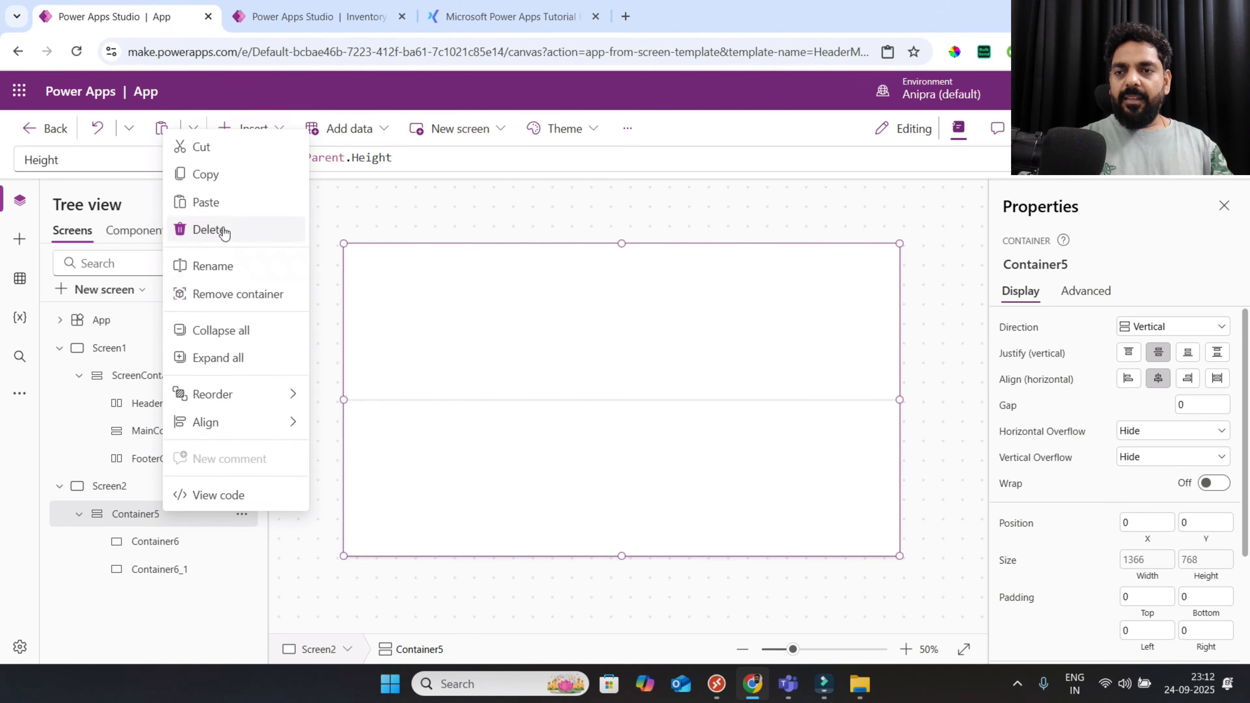
{"action": "left_click", "coordinate": [207, 202]}
{"action": "right_click", "coordinate": [161, 514]}
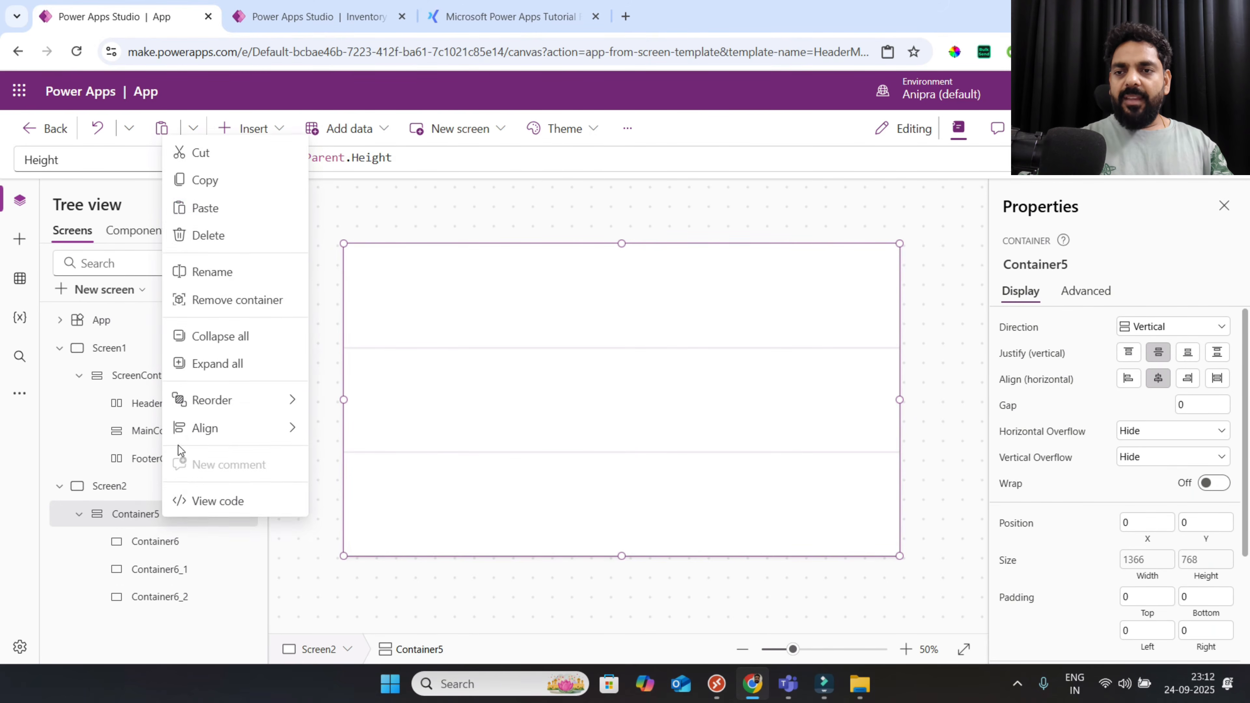
{"action": "left_click", "coordinate": [205, 207]}
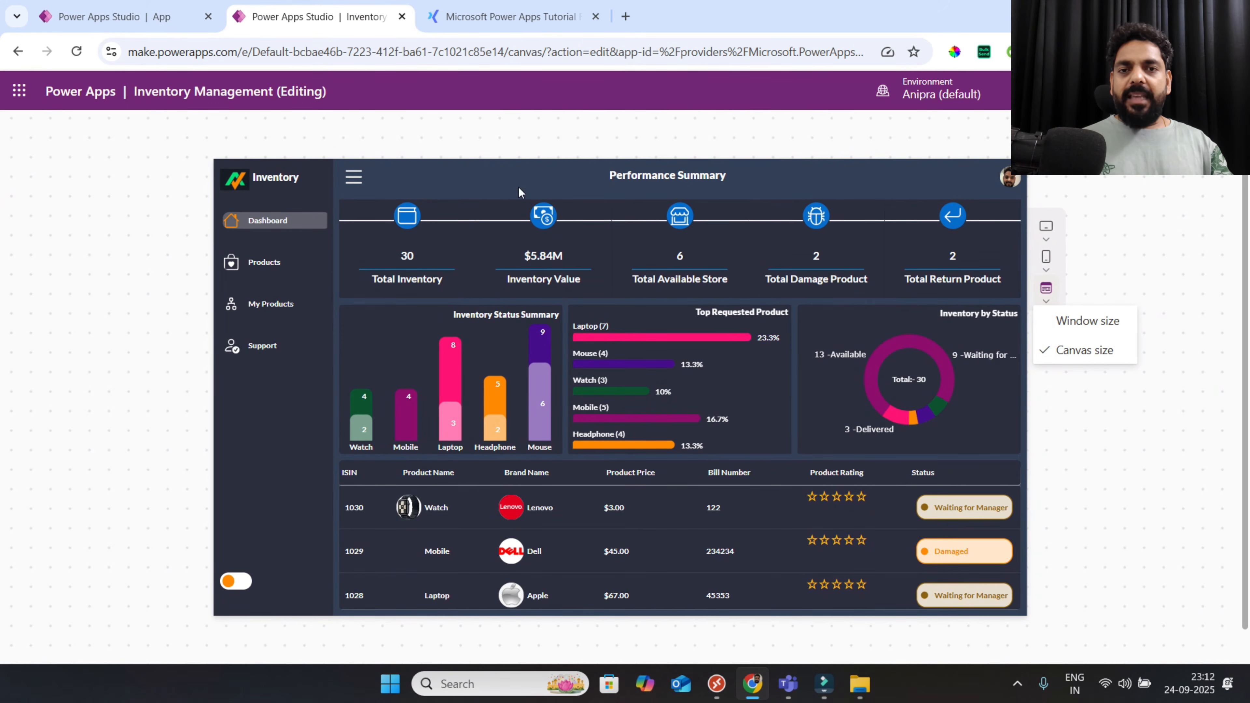
Return to the app being built and set the minimum height of all four nested containers to 0
{"action": "left_click", "coordinate": [157, 19]}
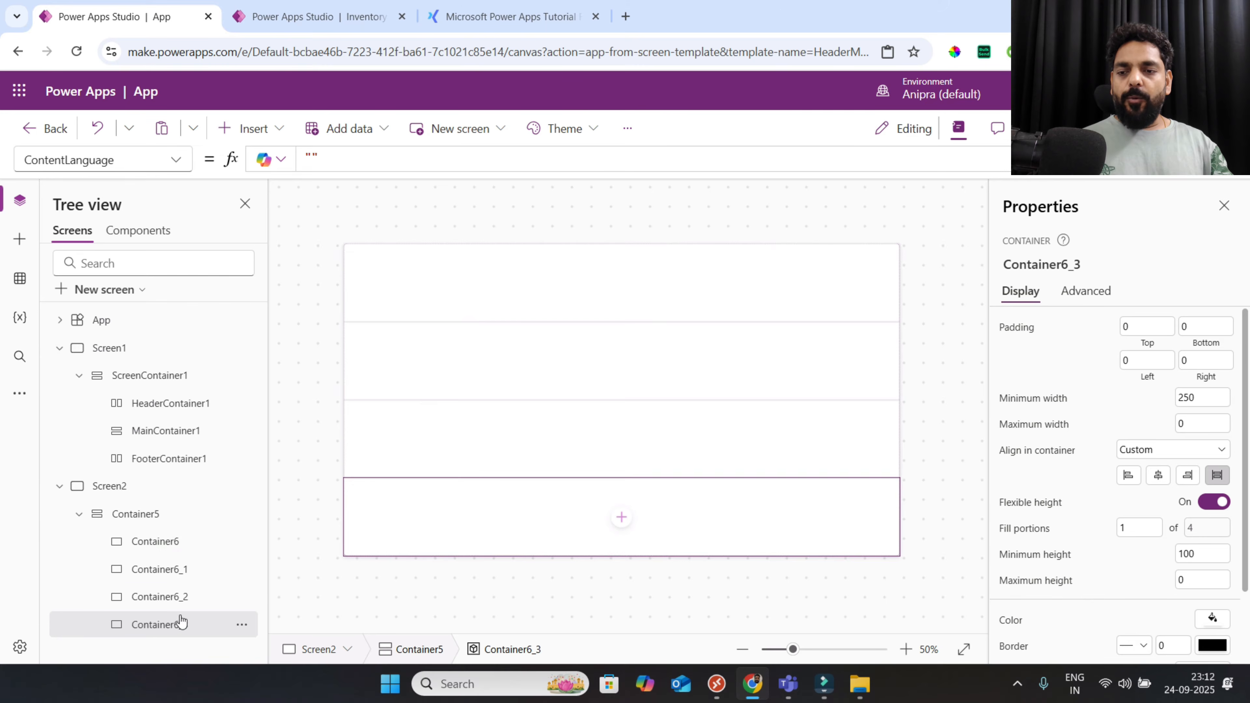
{"action": "left_click", "coordinate": [172, 569]}
{"action": "left_click", "coordinate": [181, 542]}
{"action": "left_click", "coordinate": [173, 569], "text": "ctrl"}
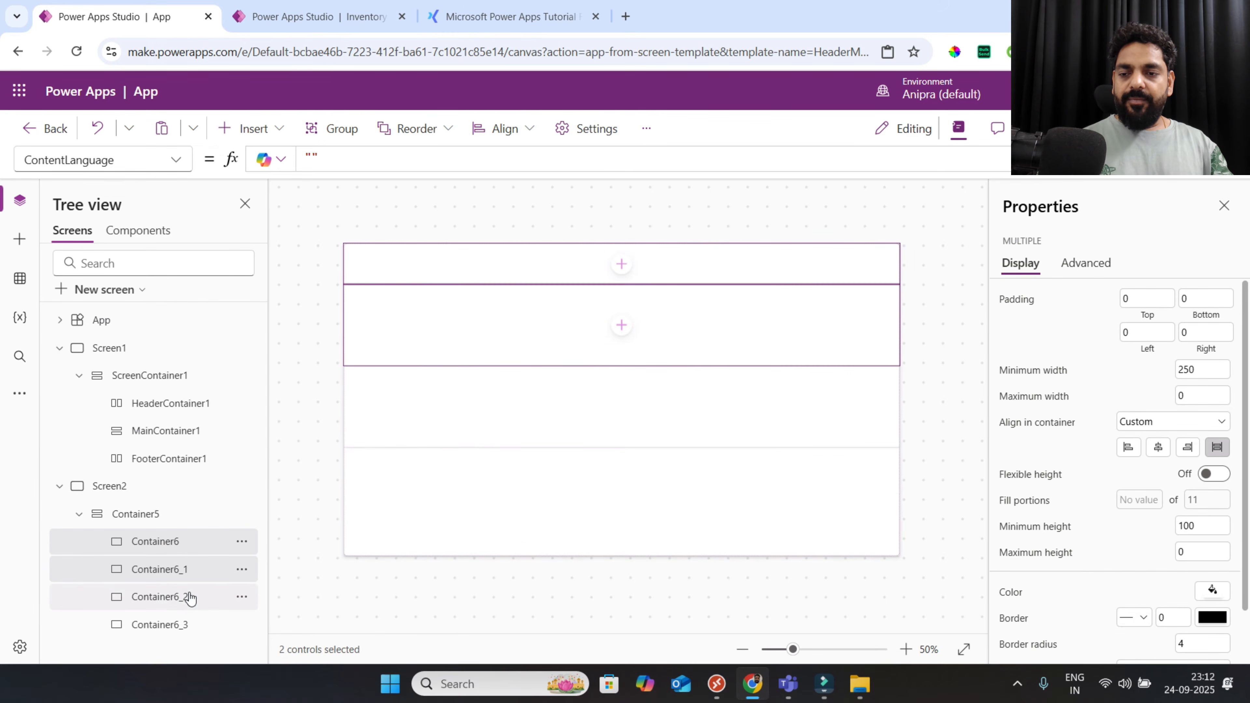
{"action": "left_click", "coordinate": [187, 596], "text": "ctrl"}
{"action": "left_click", "coordinate": [197, 626], "text": "ctrl"}
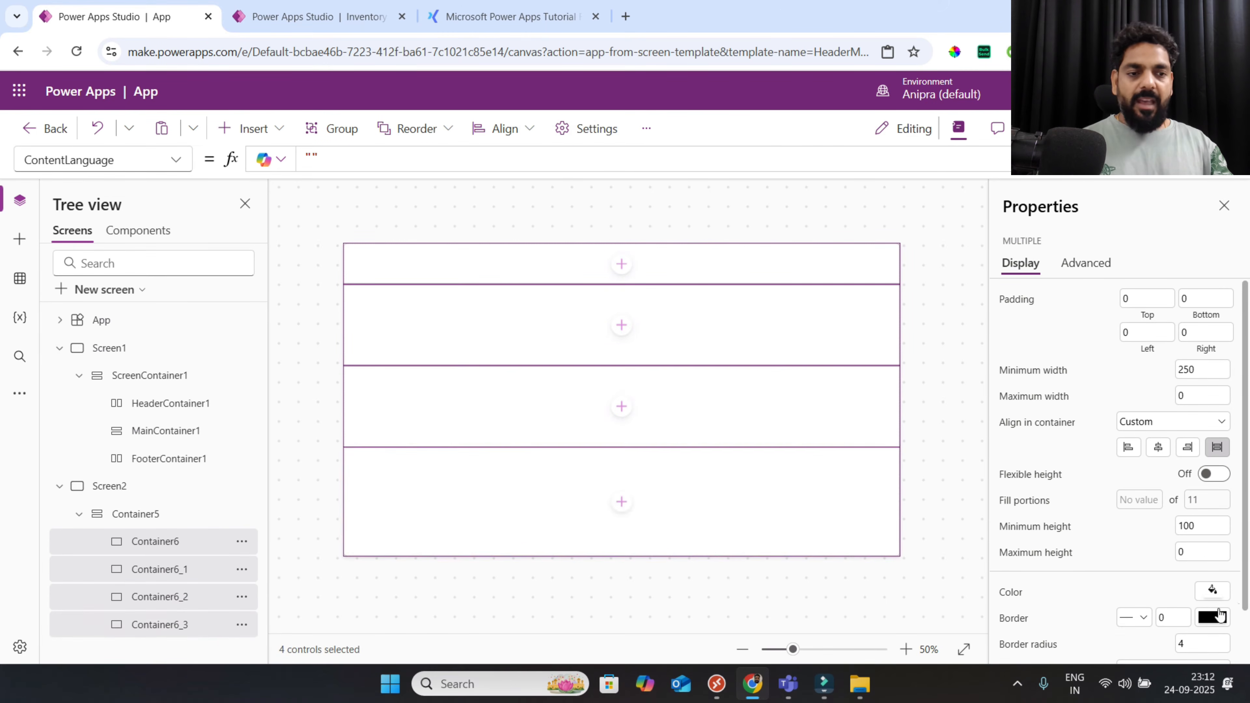
{"action": "double_click", "coordinate": [1201, 525]}
{"action": "type", "text": "0"}
{"action": "key", "text": "Return"}
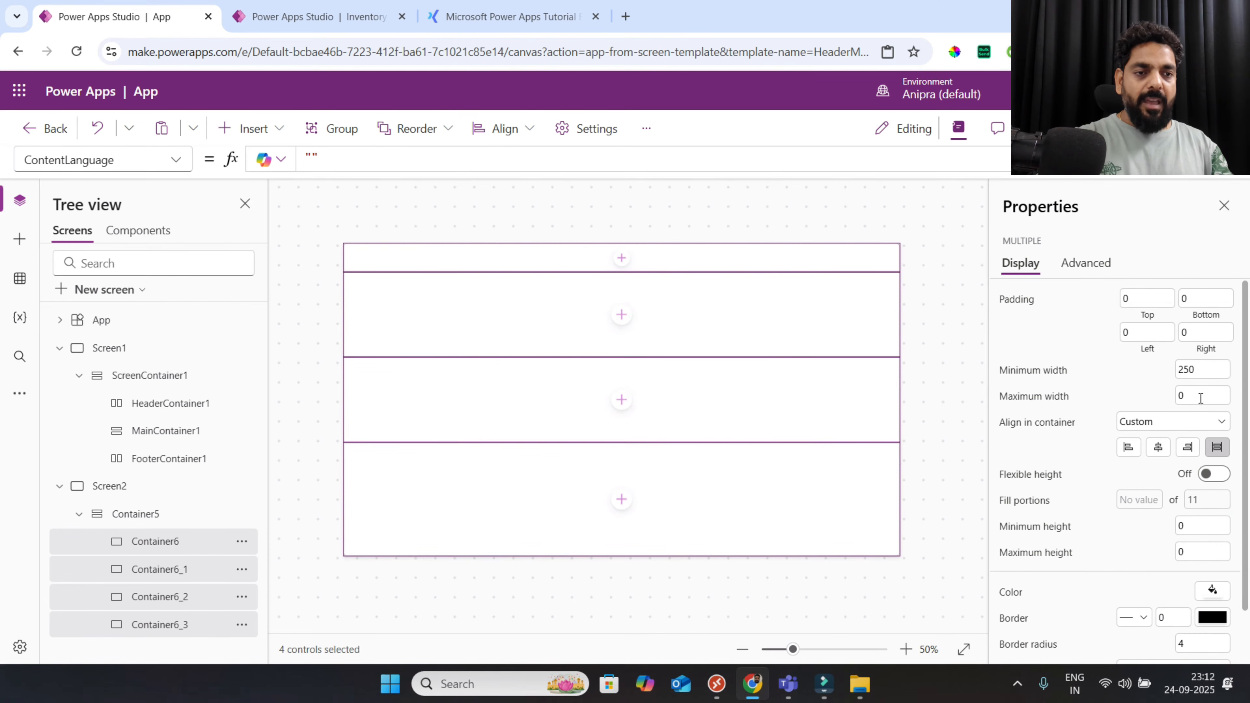
Set the minimum width of the four selected containers to 0 and turn on their flexible height
{"action": "double_click", "coordinate": [1197, 370]}
{"action": "type", "text": "0"}
{"action": "left_click", "coordinate": [1159, 378]}
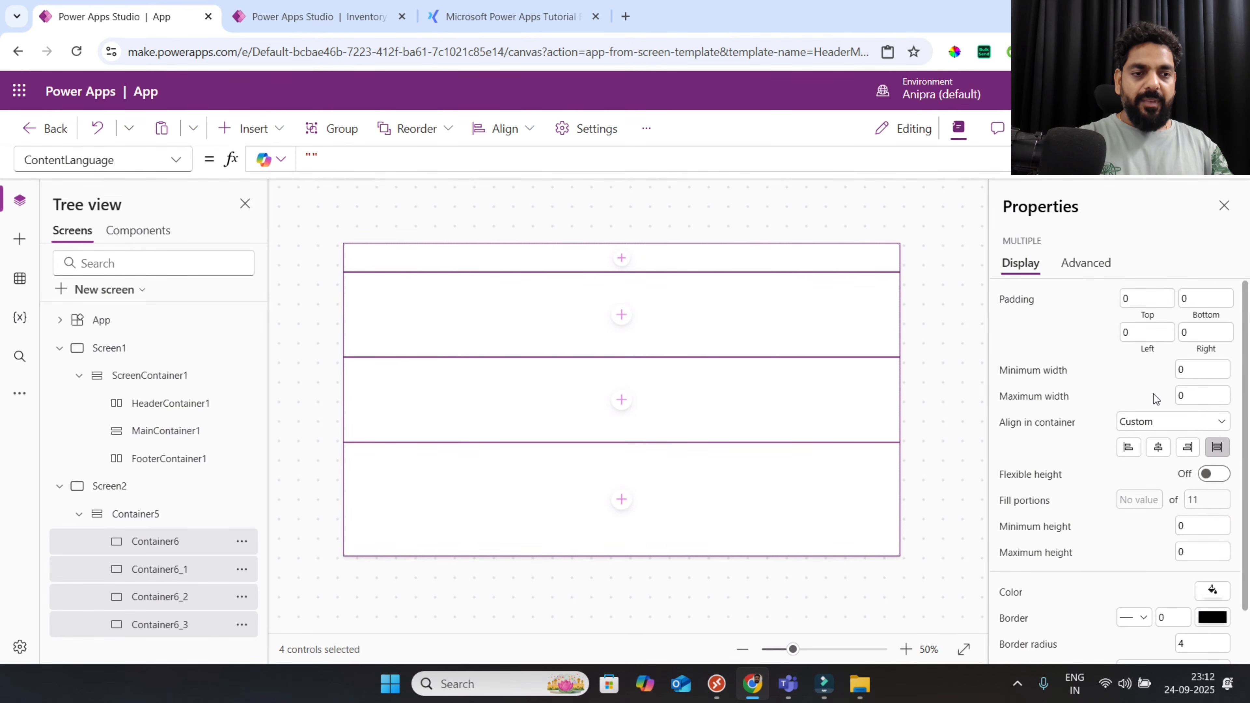
{"action": "left_click", "coordinate": [1210, 479]}
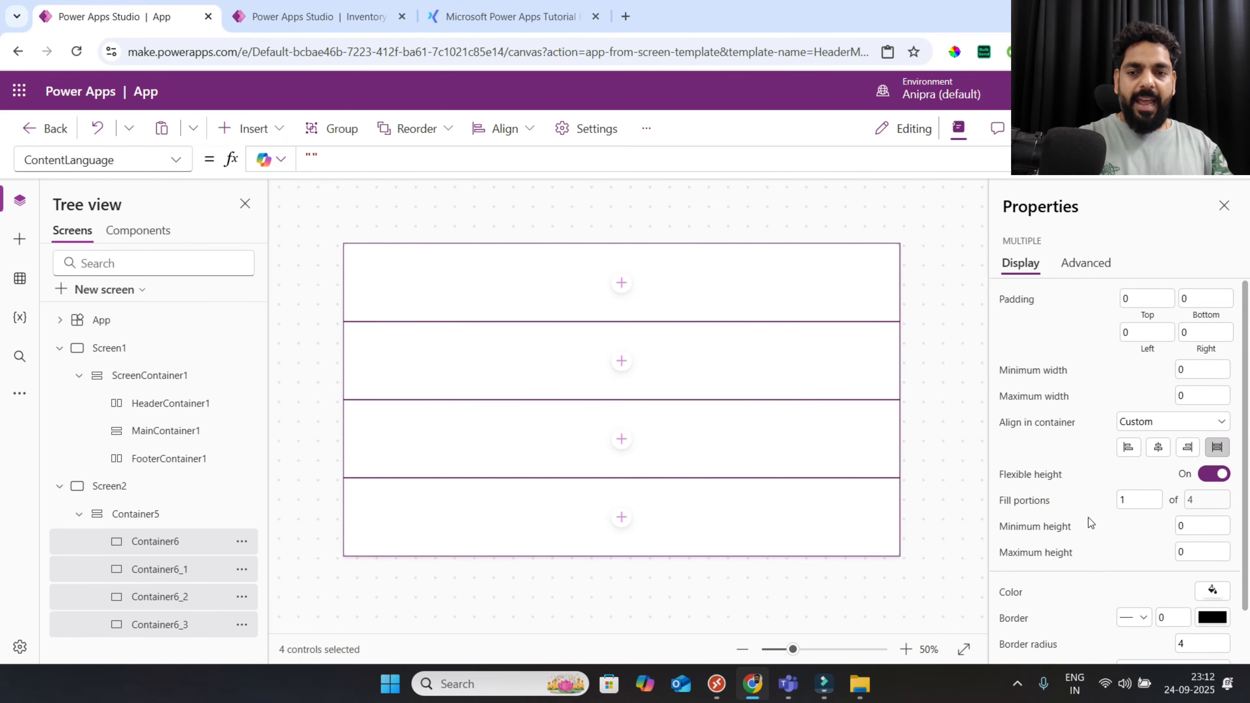
Set the fill portions of the lowest nested container, Container6_3, to 4
{"action": "left_click", "coordinate": [176, 624]}
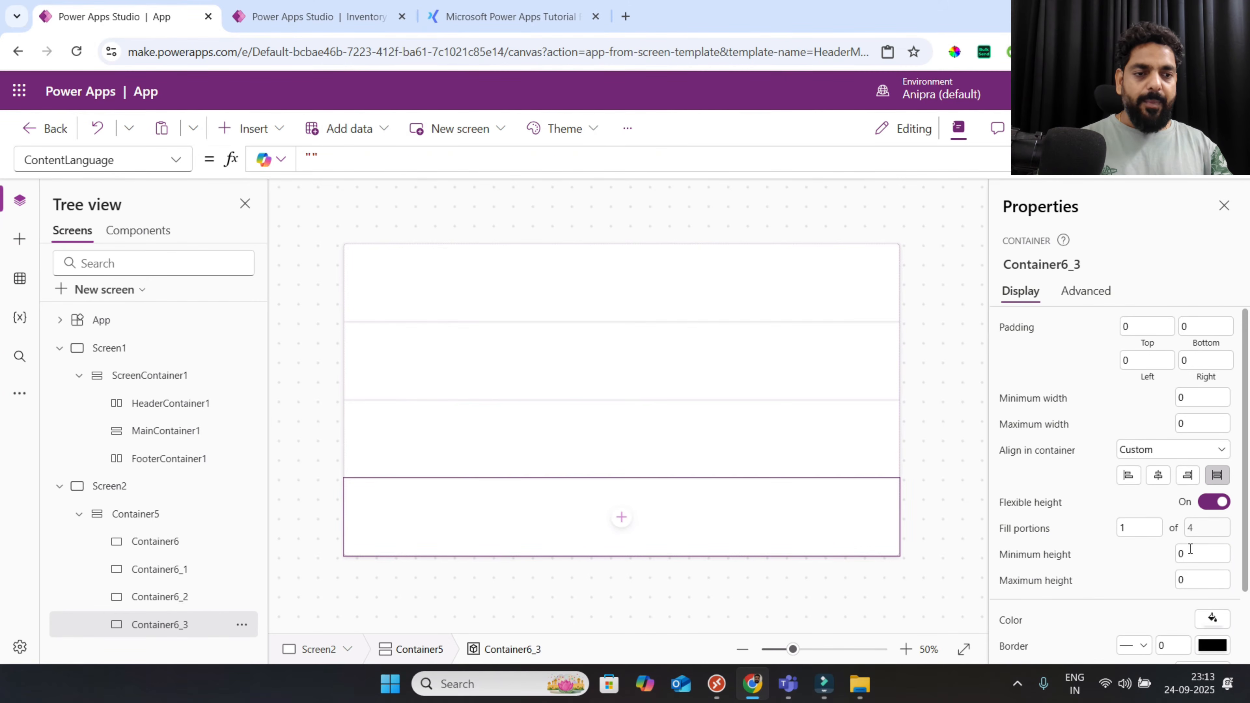
{"action": "double_click", "coordinate": [1144, 528]}
{"action": "type", "text": "4"}
{"action": "left_click", "coordinate": [1105, 567]}
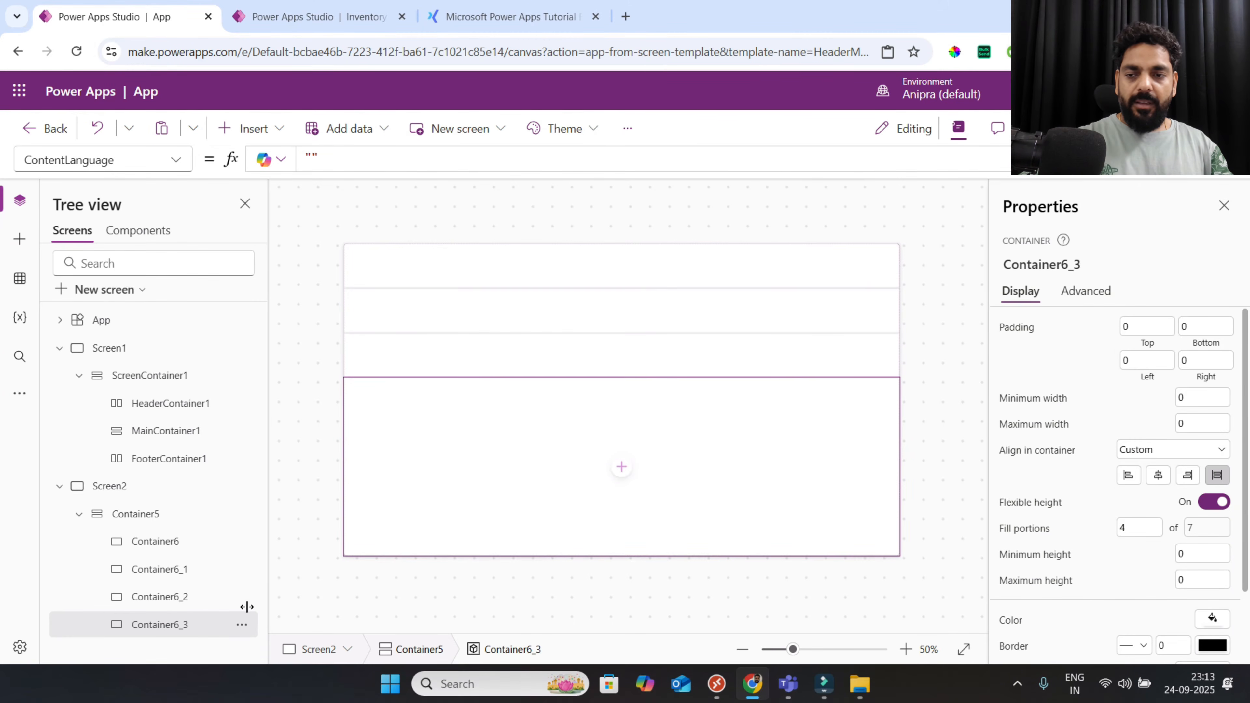
Set the fill portions of Container6_2 to 3 and of Container6_1 to 2
{"action": "left_click", "coordinate": [187, 596]}
{"action": "double_click", "coordinate": [1127, 528]}
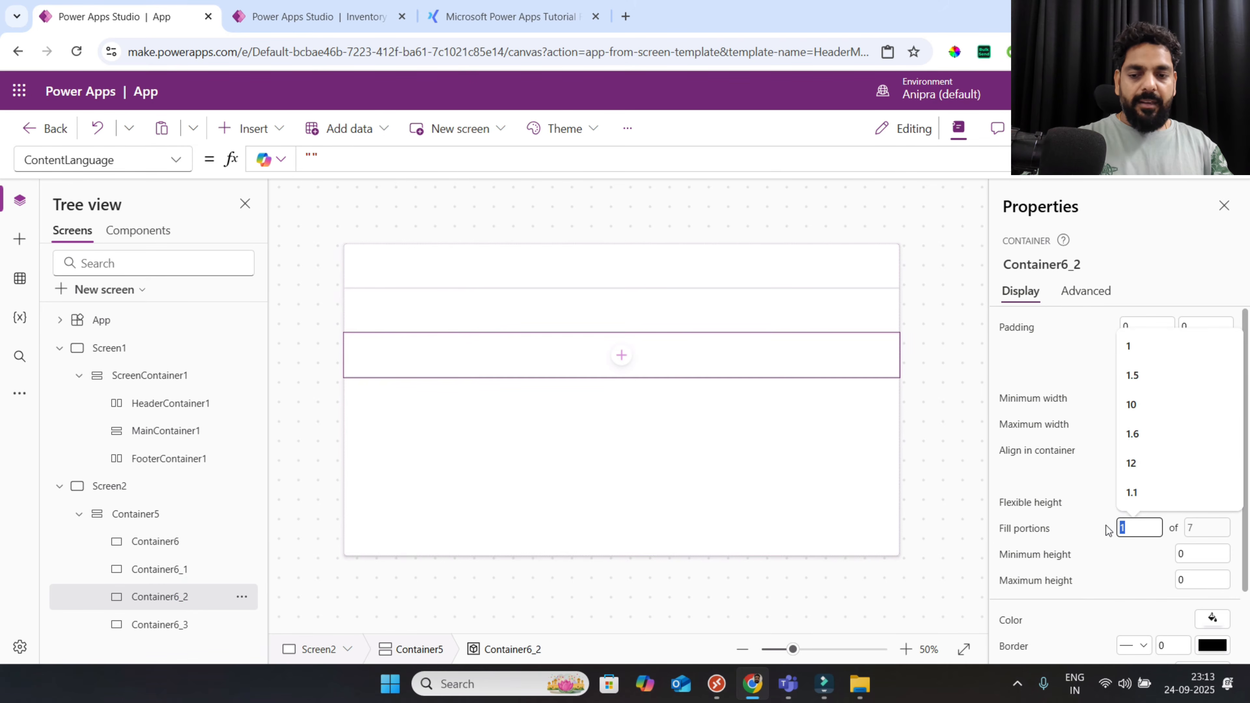
{"action": "type", "text": "3"}
{"action": "left_click", "coordinate": [1124, 585]}
{"action": "left_click", "coordinate": [169, 568]}
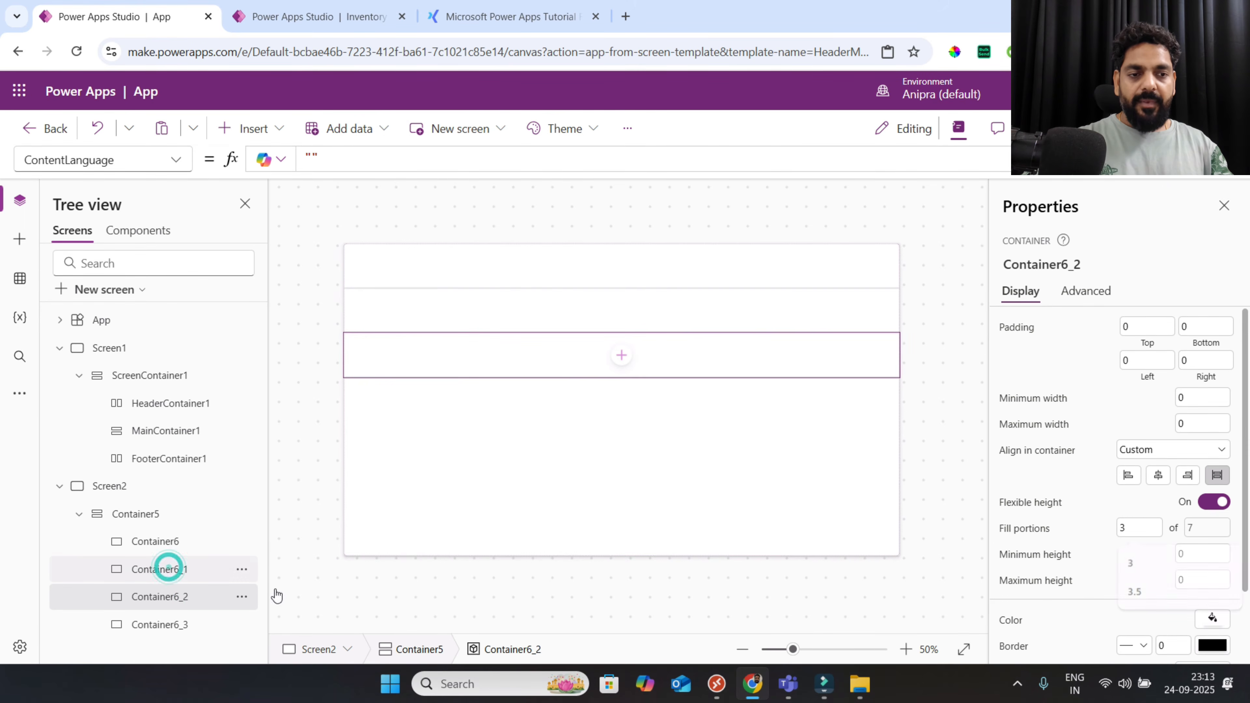
{"action": "double_click", "coordinate": [1127, 528]}
{"action": "type", "text": "2"}
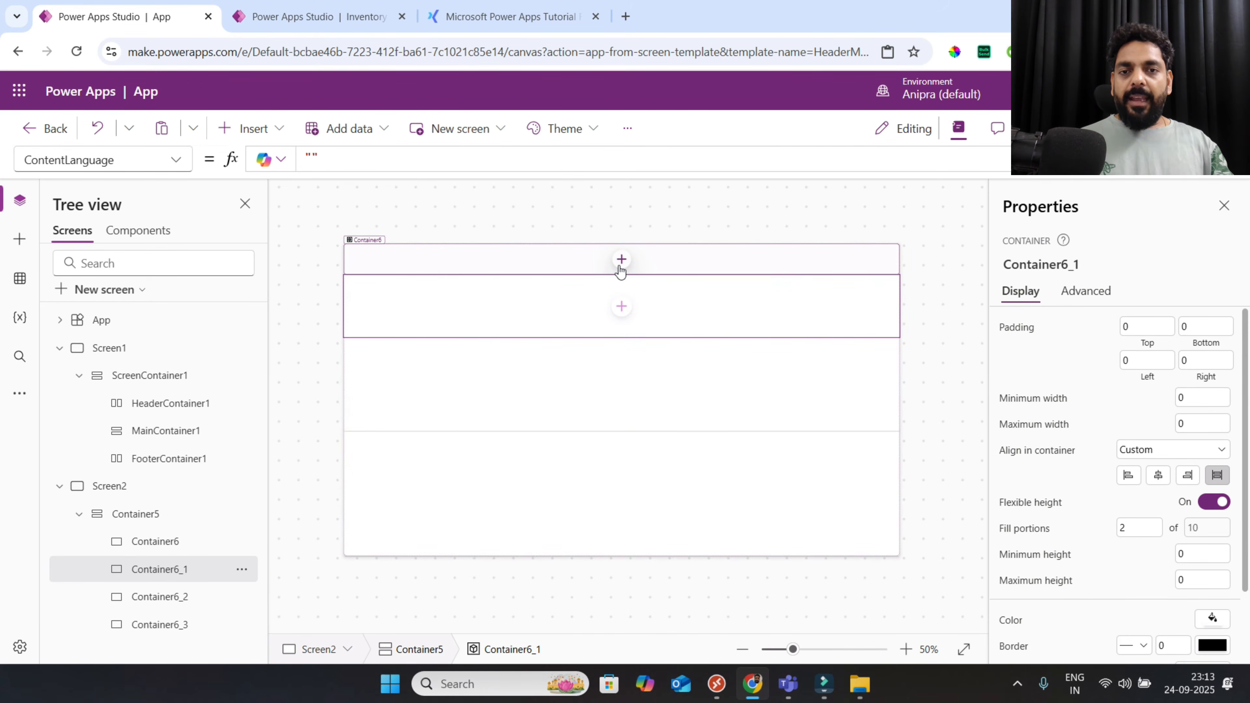
Search the insertable controls for a header to place in the uppermost container, Container6
{"action": "left_click", "coordinate": [620, 260]}
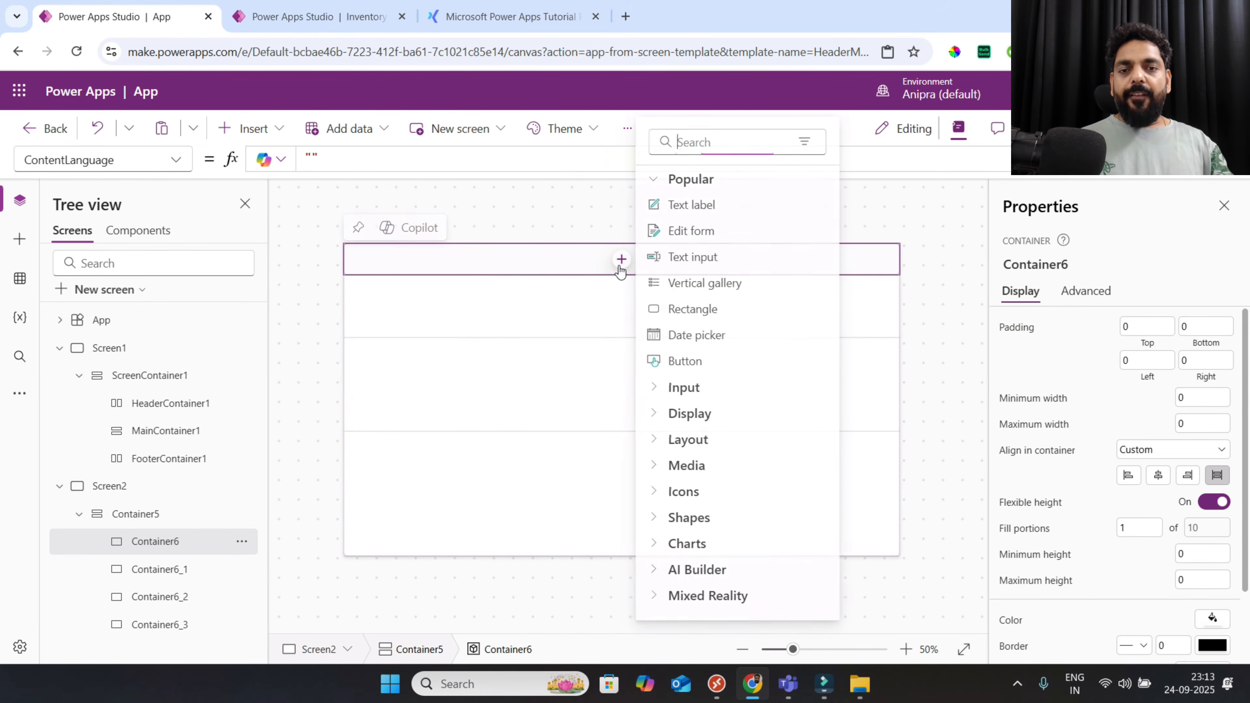
{"action": "left_click", "coordinate": [701, 143]}
{"action": "type", "text": "hea"}
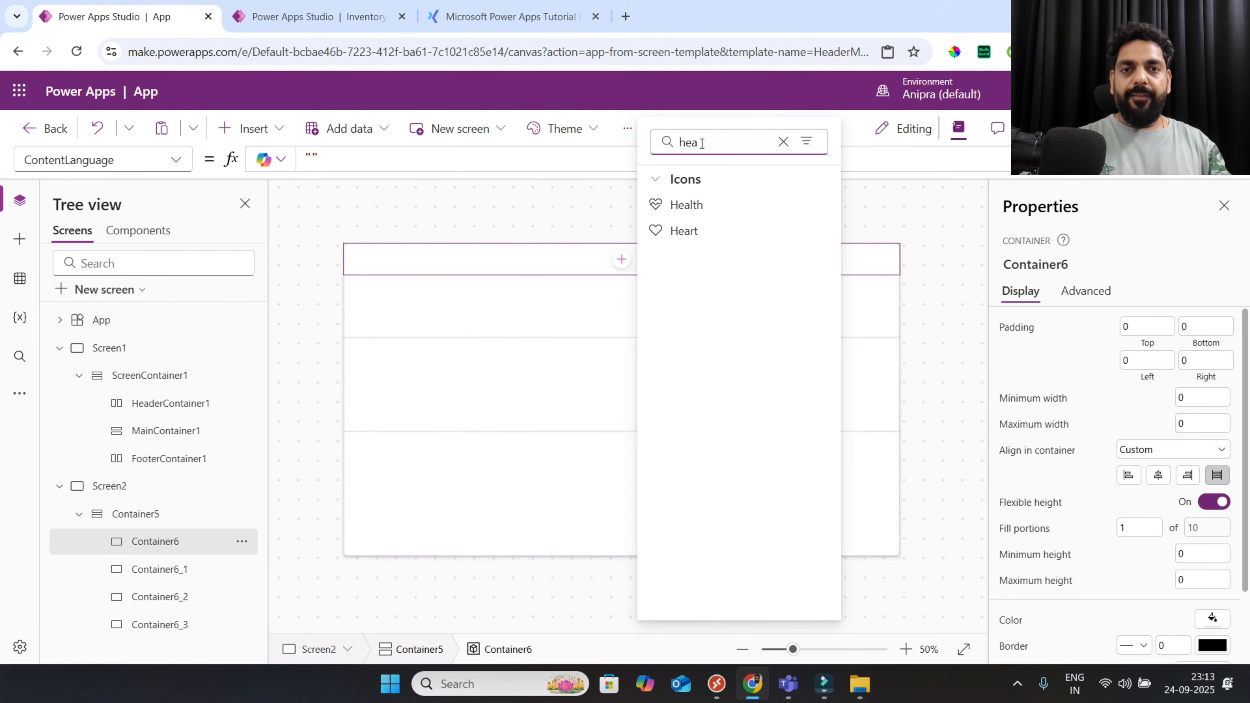
{"action": "left_click", "coordinate": [777, 143]}
Turn on Modern controls and themes in the app's update settings
{"action": "left_click", "coordinate": [628, 129]}
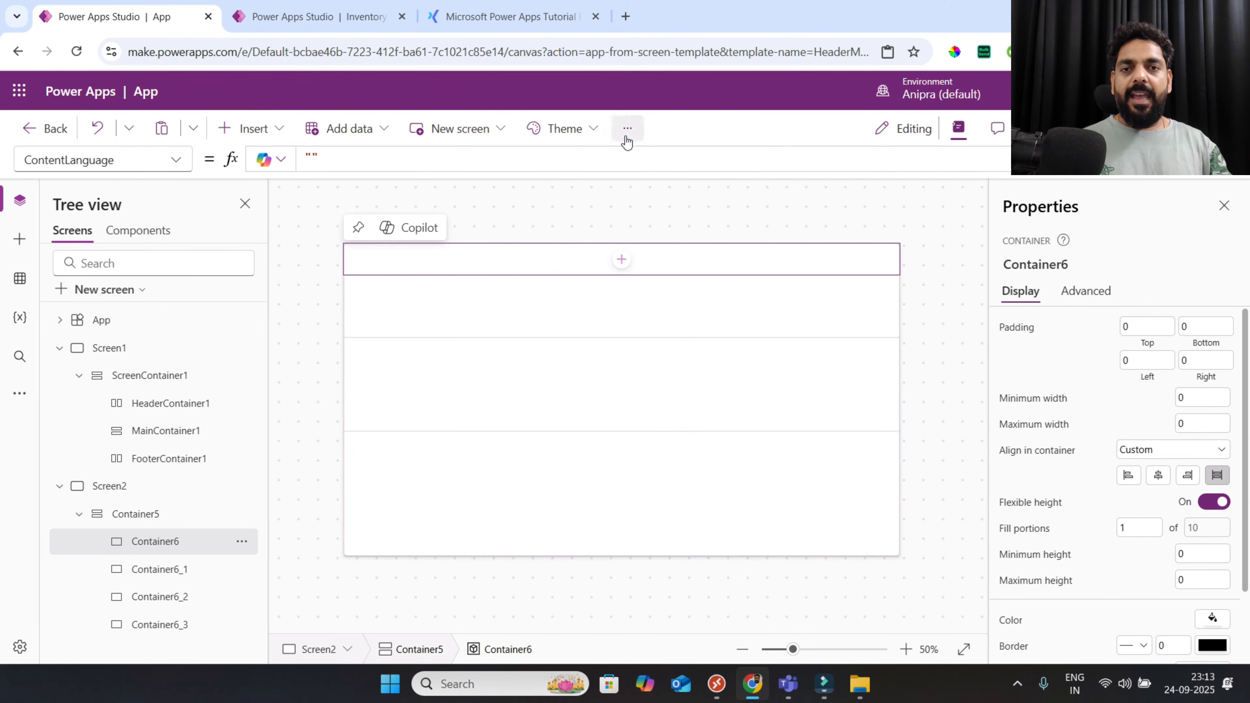
{"action": "left_click", "coordinate": [649, 170]}
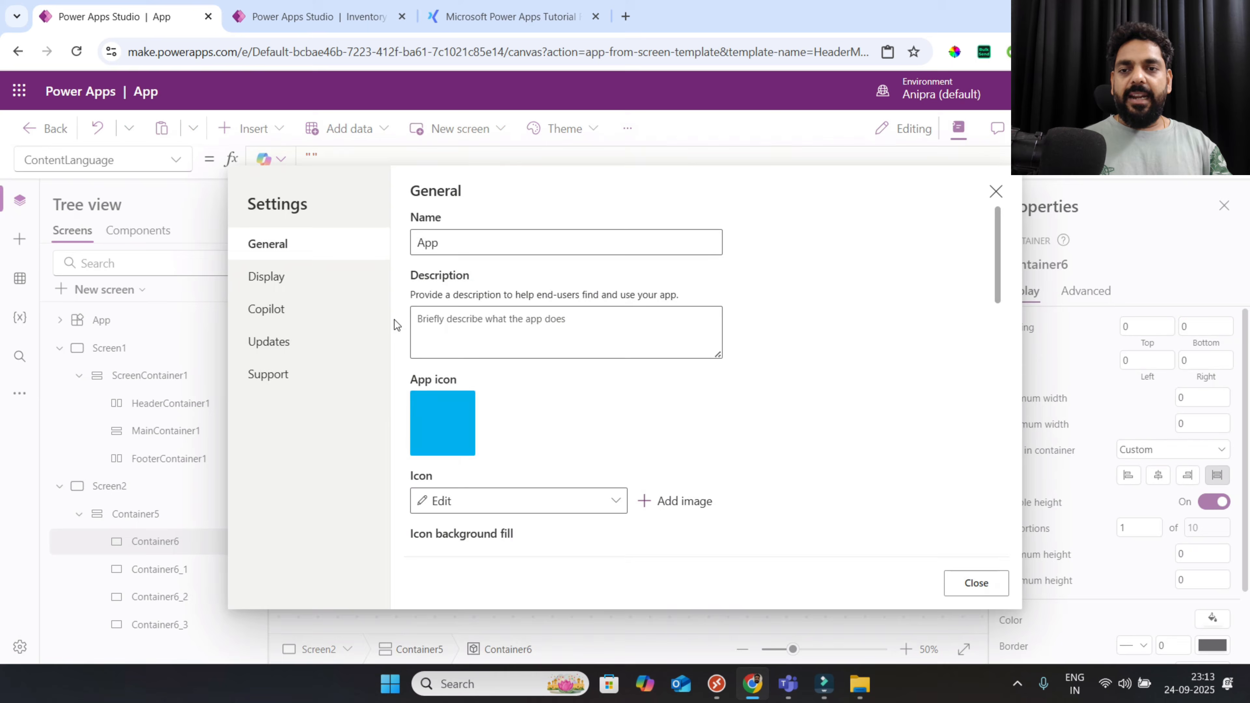
{"action": "left_click", "coordinate": [275, 344]}
{"action": "scroll", "coordinate": [565, 445], "scroll_direction": "down", "scroll_amount": 2}
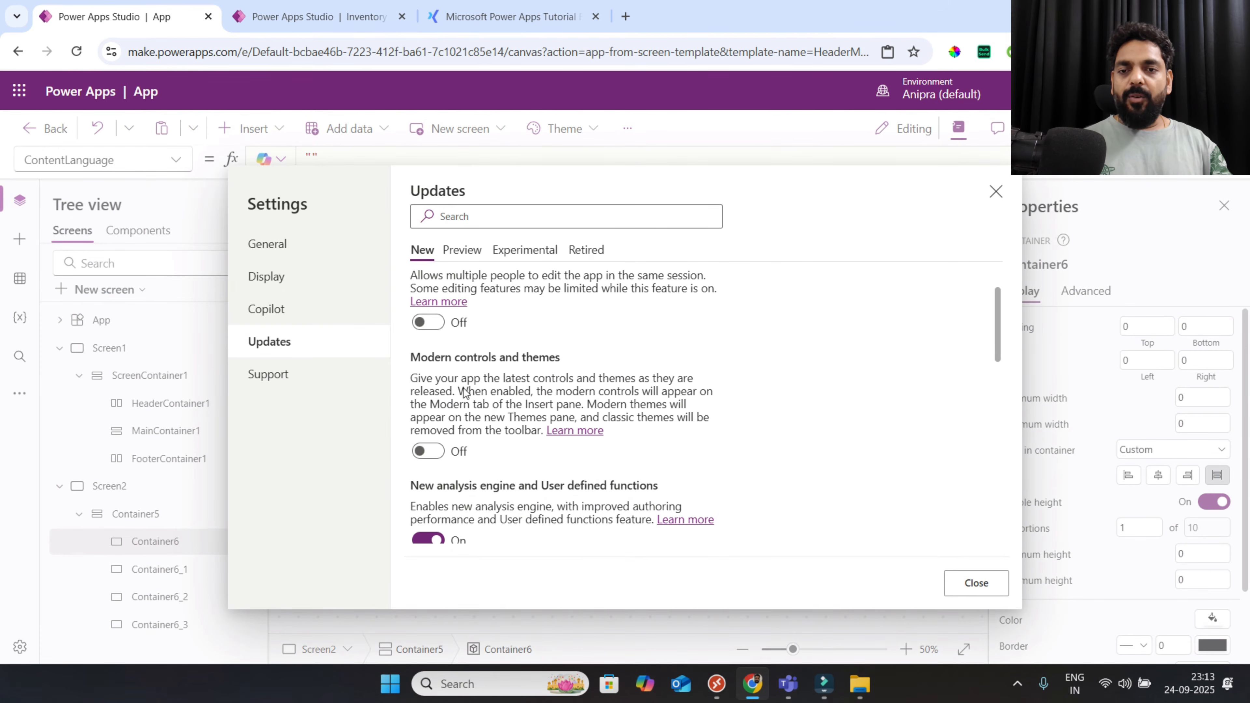
{"action": "left_click", "coordinate": [436, 453]}
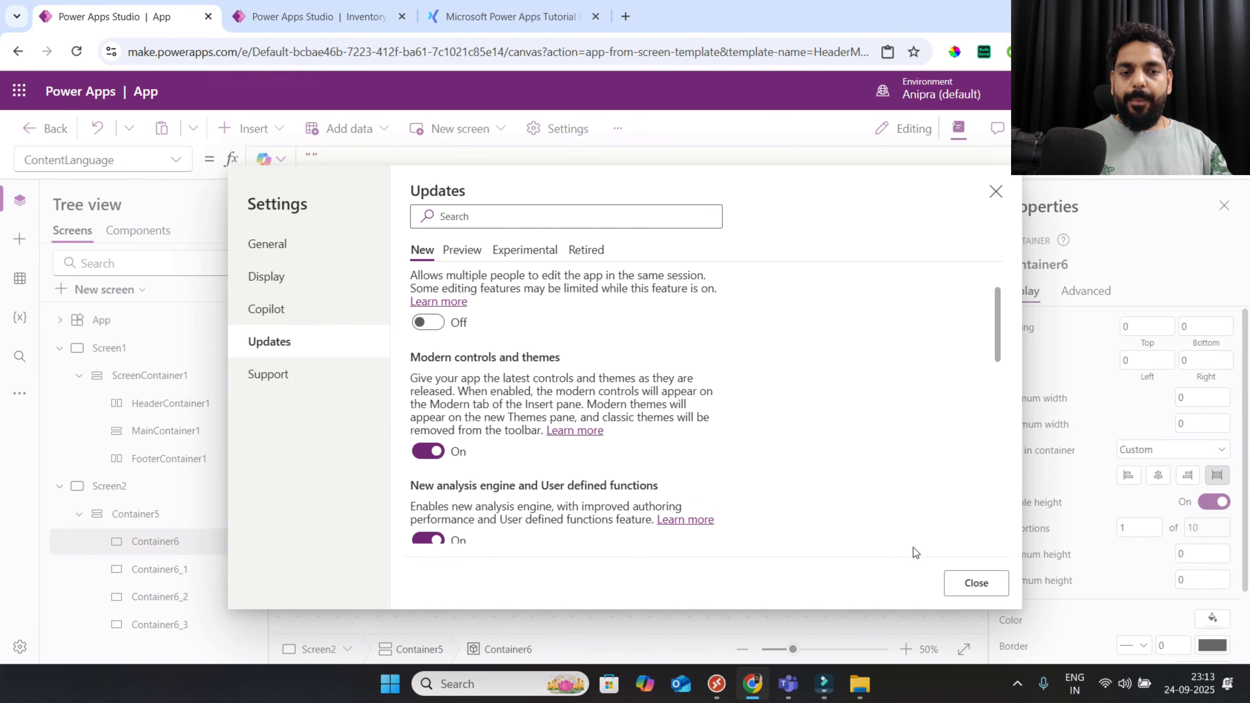
{"action": "left_click", "coordinate": [976, 582]}
Insert a Header control into the uppermost container and centre its title
{"action": "left_click", "coordinate": [621, 260]}
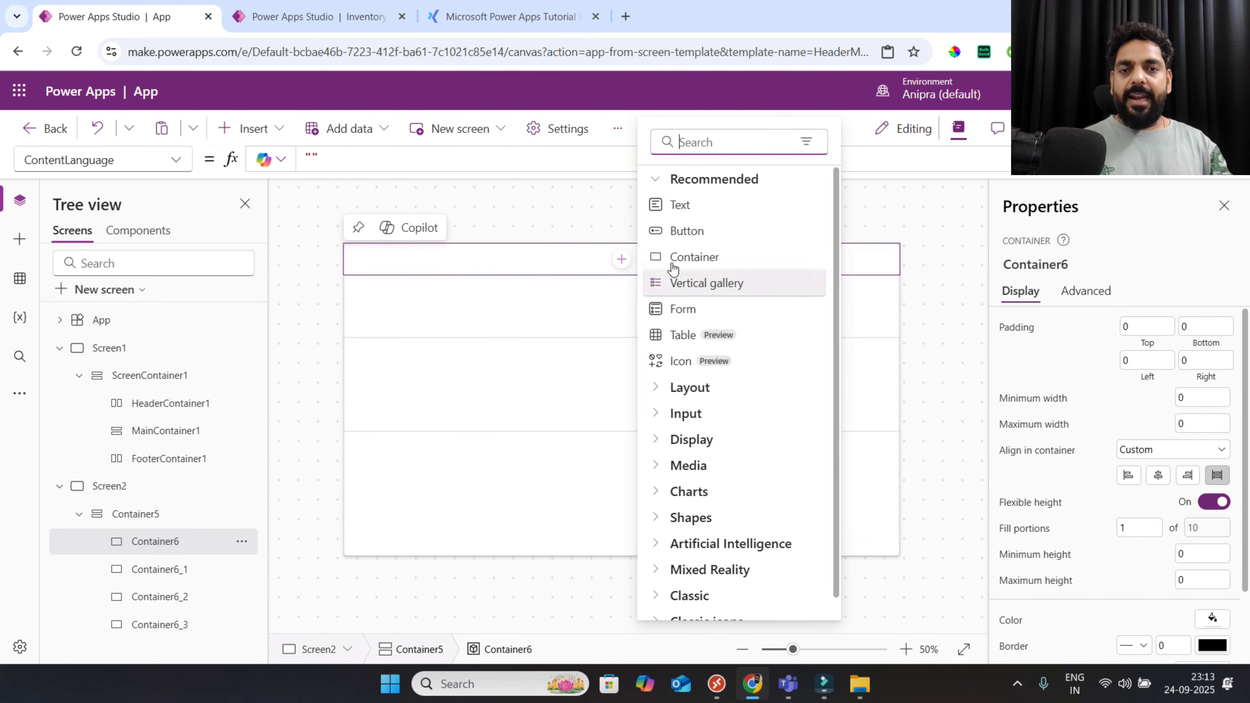
{"action": "type", "text": "hear"}
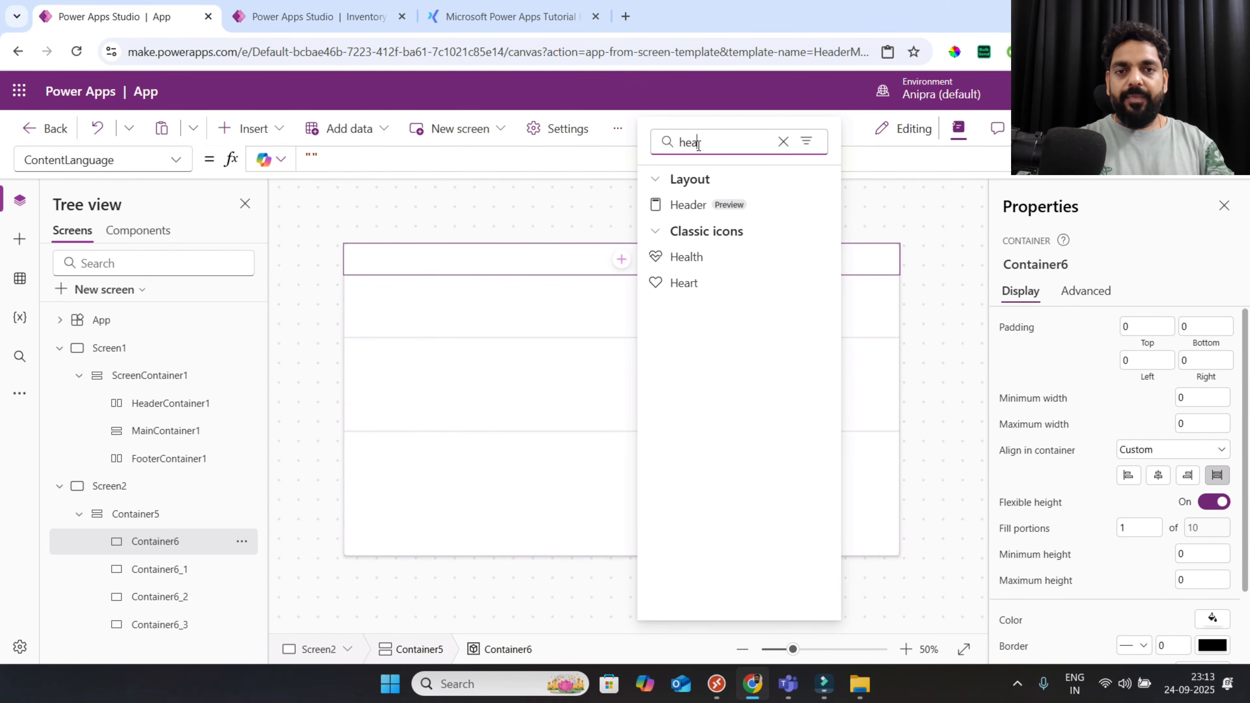
{"action": "left_click", "coordinate": [688, 205]}
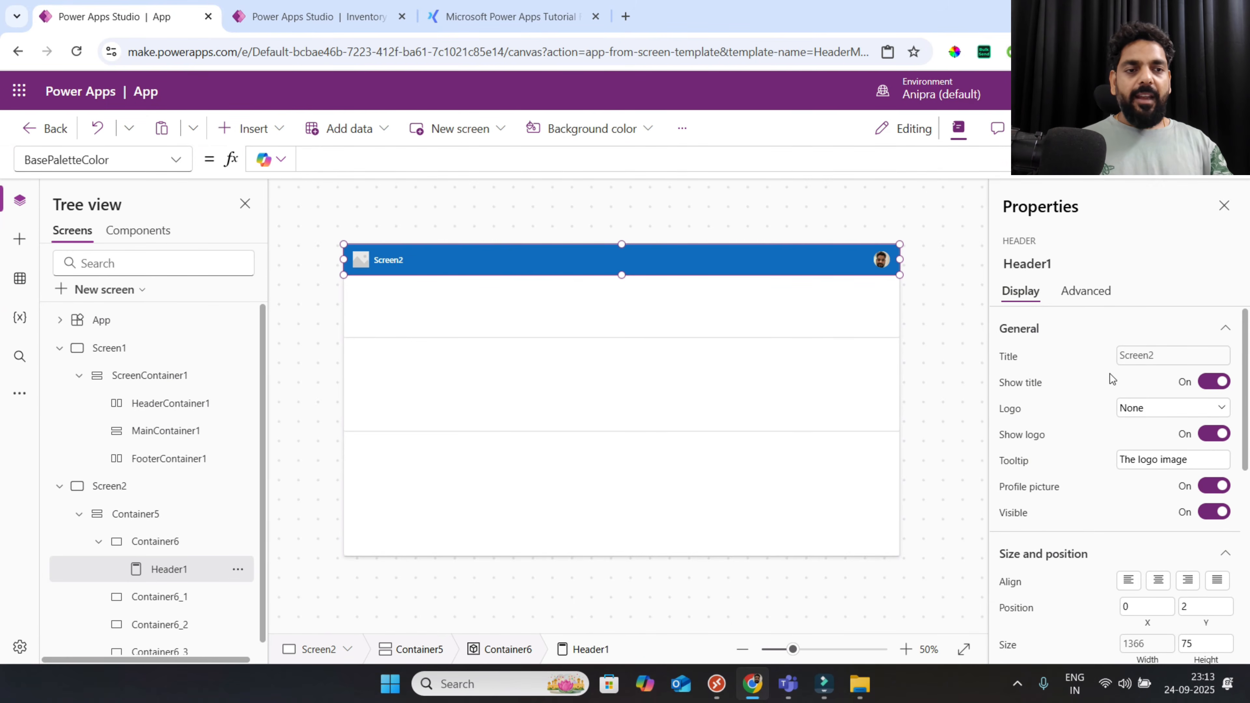
{"action": "left_click", "coordinate": [1018, 362]}
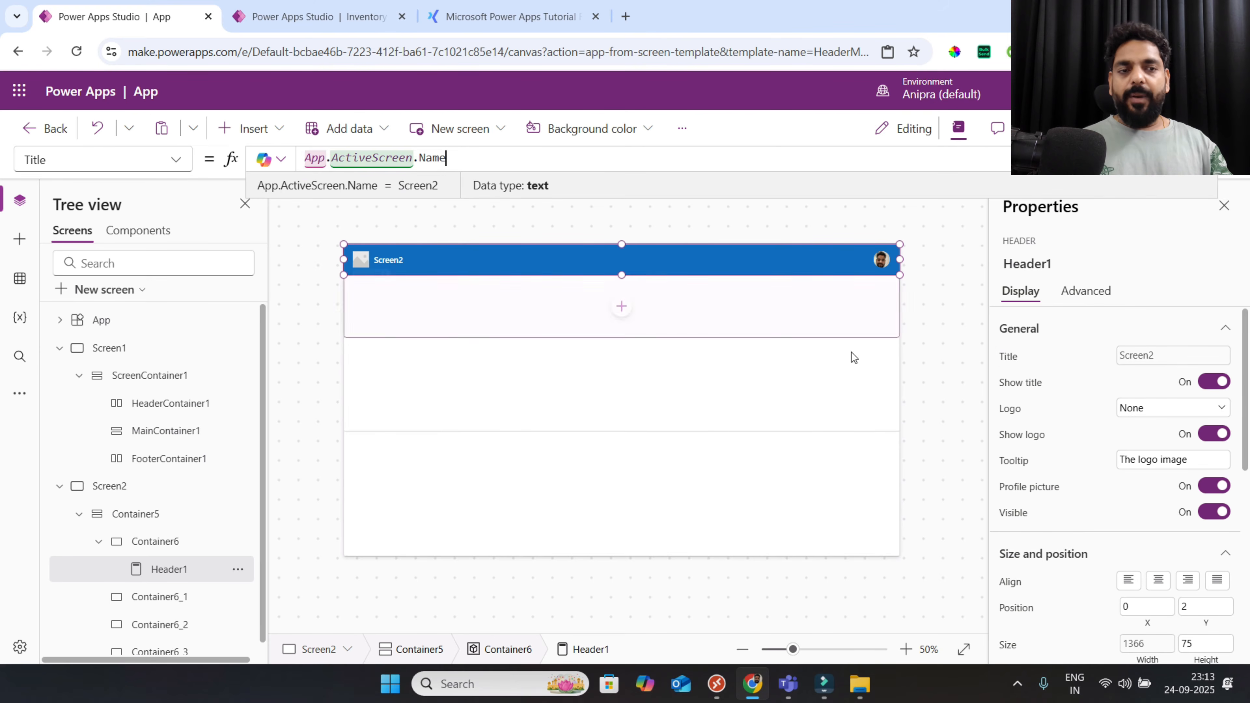
{"action": "left_click", "coordinate": [1159, 580]}
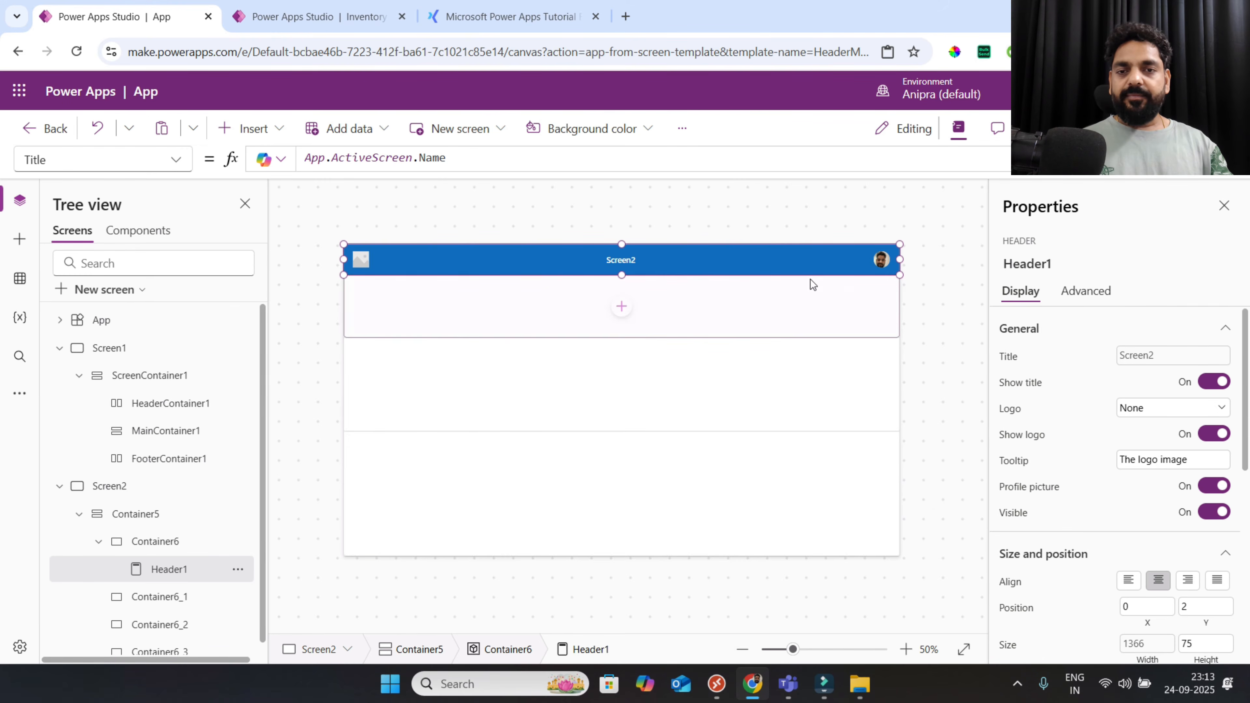
Check the statistics row on the Inventory Management dashboard and insert a horizontal gallery into the second container, Container6_1
{"action": "left_click", "coordinate": [571, 318]}
{"action": "left_click", "coordinate": [320, 20]}
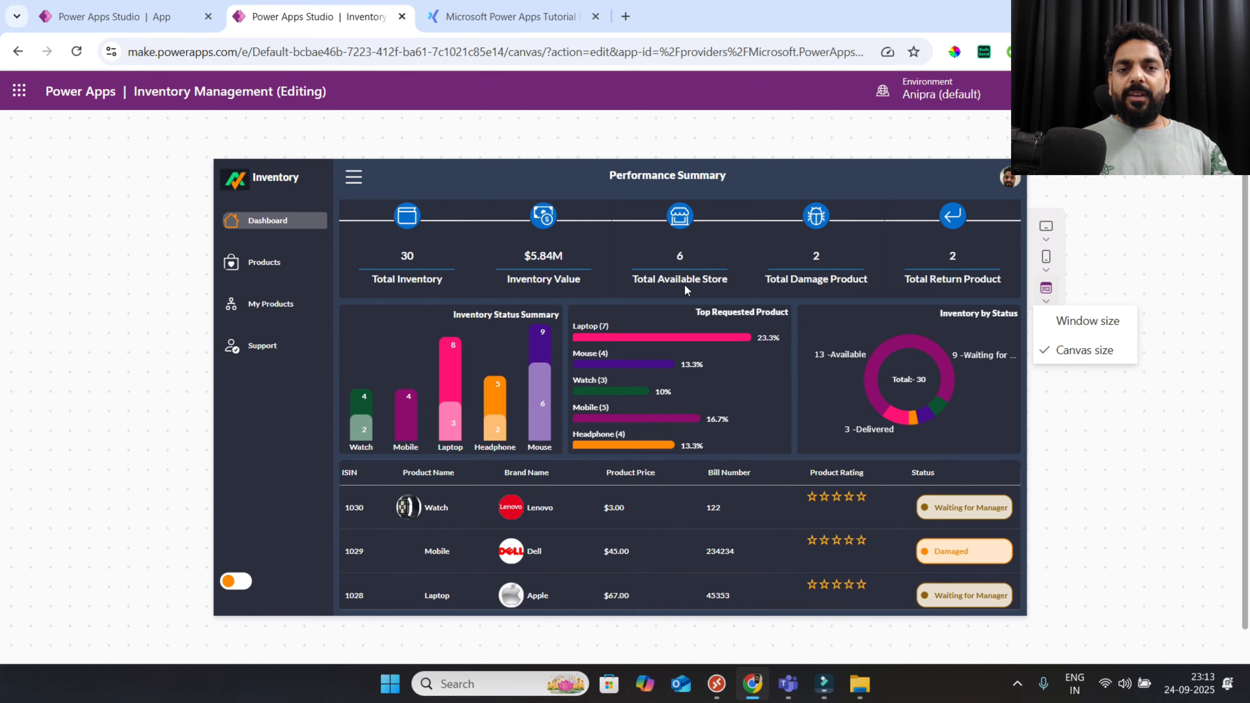
{"action": "left_click", "coordinate": [148, 18]}
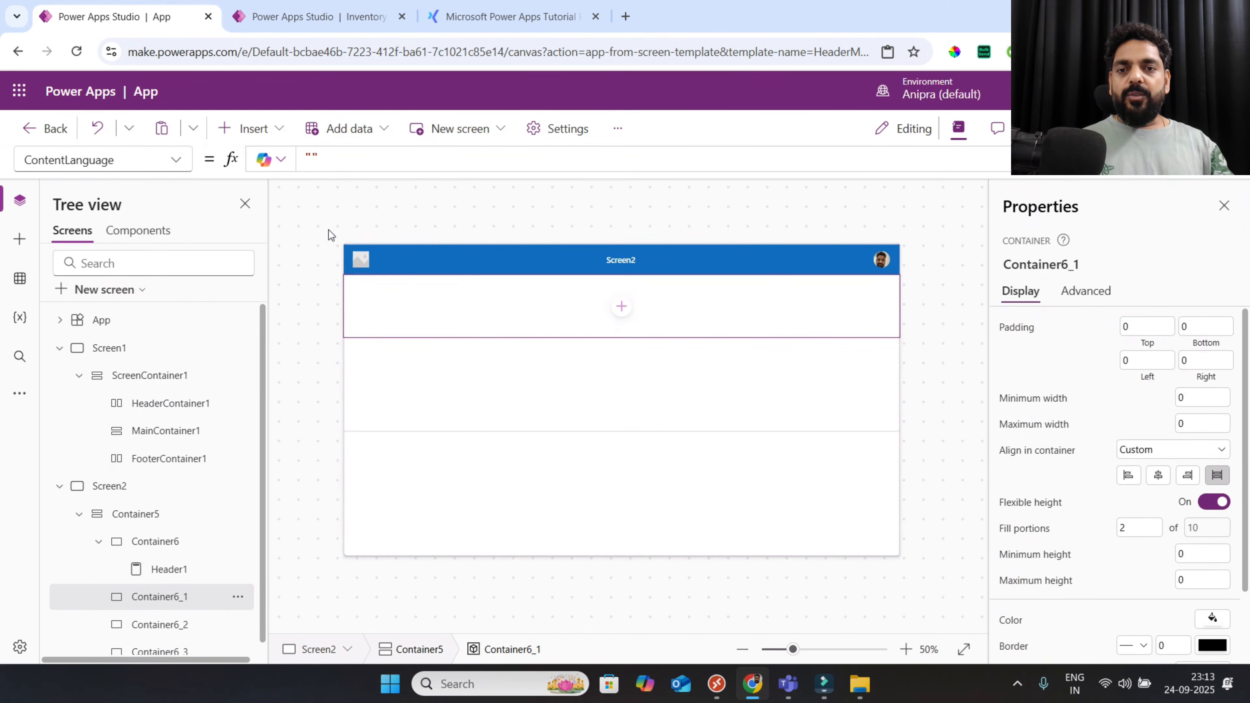
{"action": "left_click", "coordinate": [622, 307]}
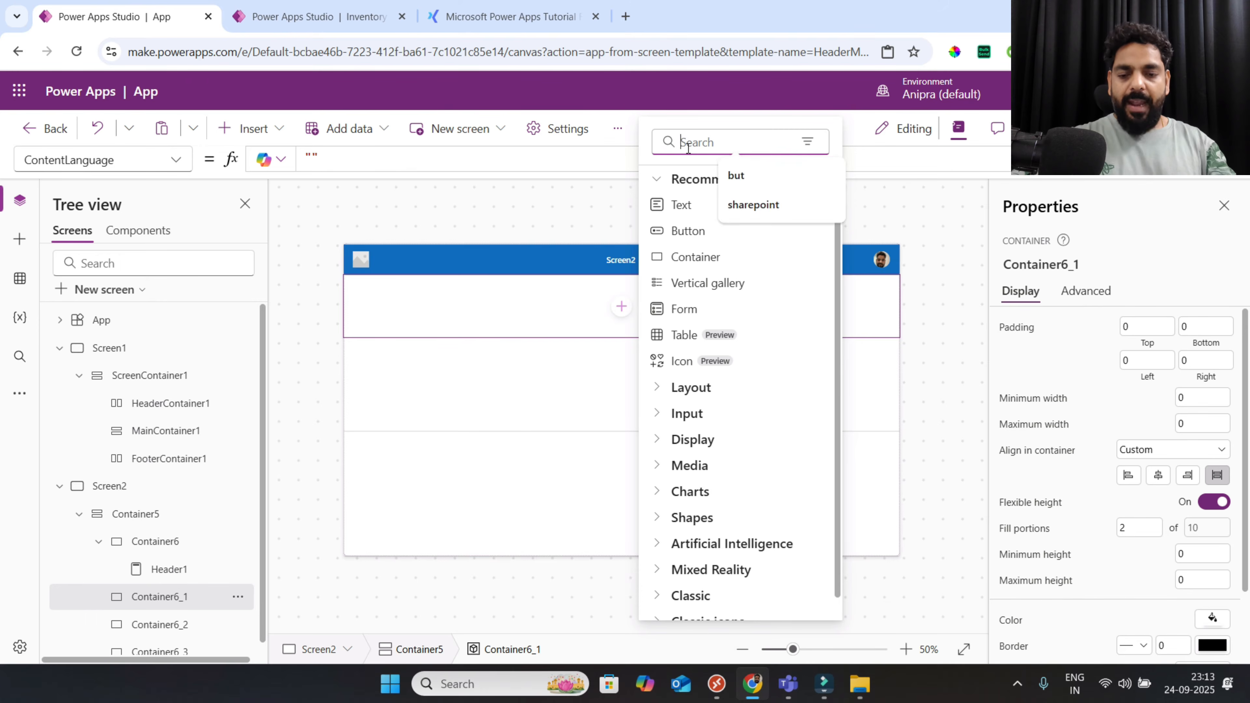
{"action": "type", "text": "gal"}
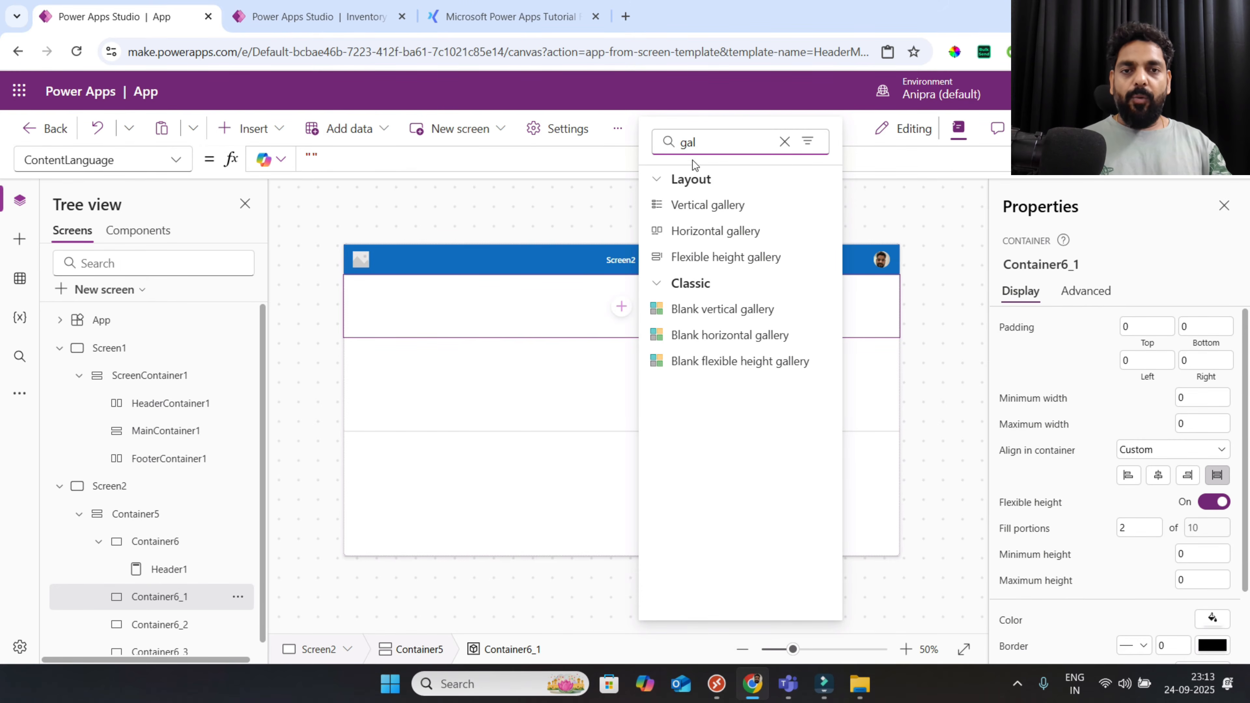
{"action": "left_click", "coordinate": [707, 233]}
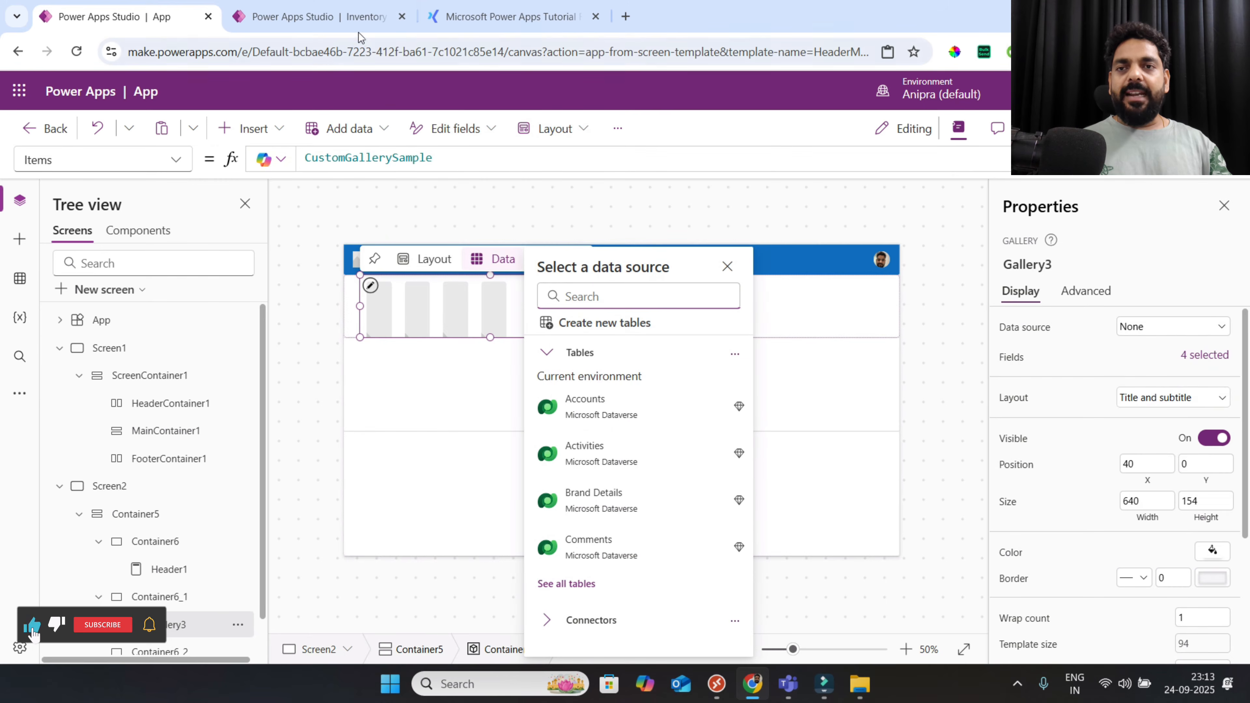
Set the gallery's X position to 0, its width to Parent.Width and its height to Parent.Height so it fills its container
{"action": "left_click", "coordinate": [359, 18]}
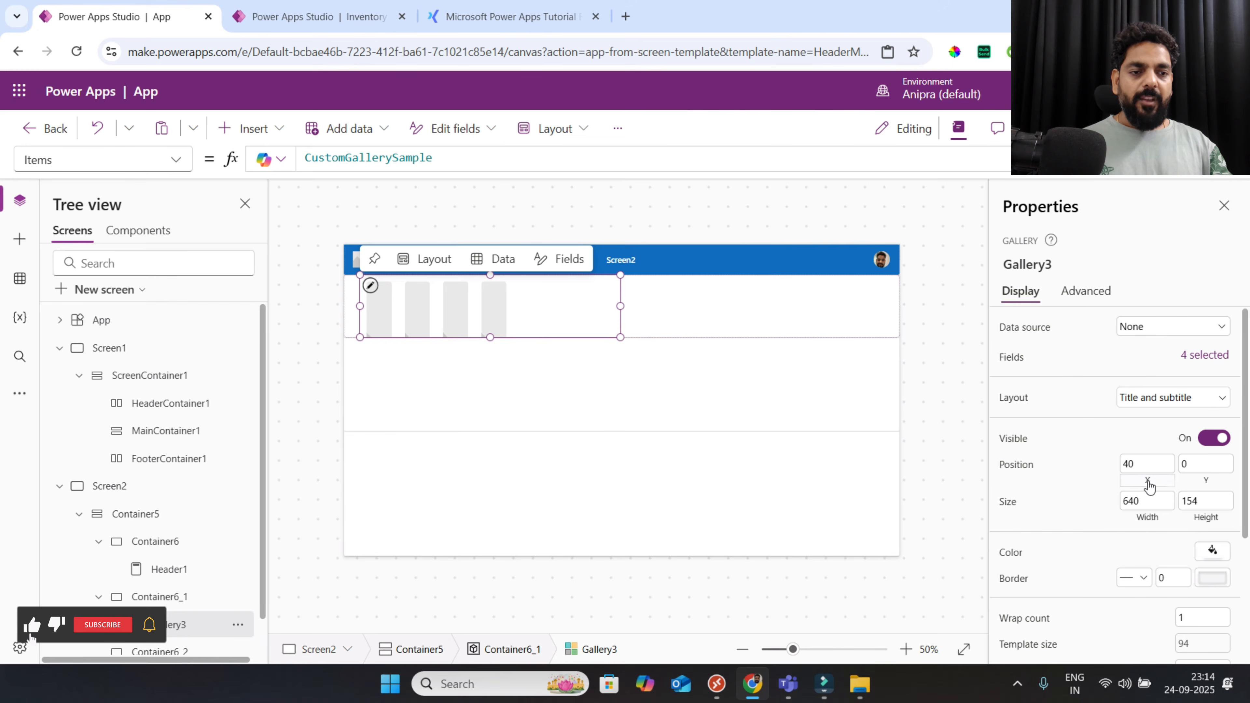
{"action": "left_click", "coordinate": [1150, 486]}
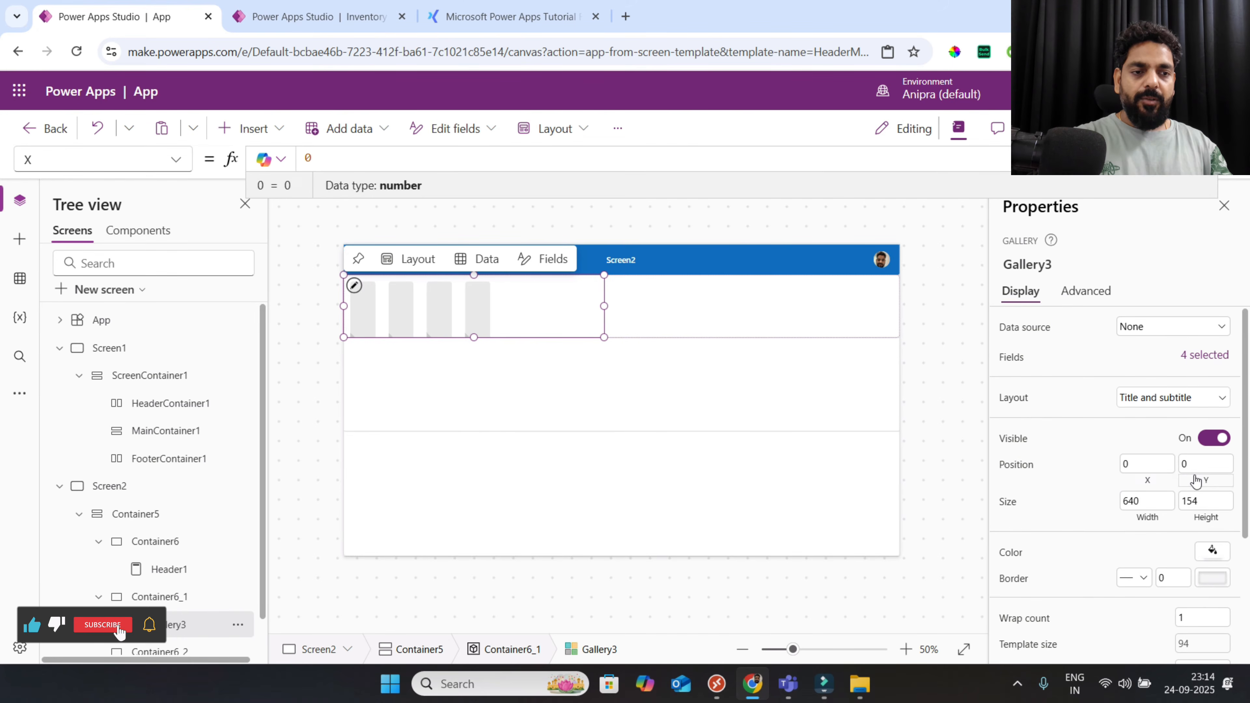
{"action": "left_click", "coordinate": [1161, 519]}
{"action": "key", "text": "ctrl+a"}
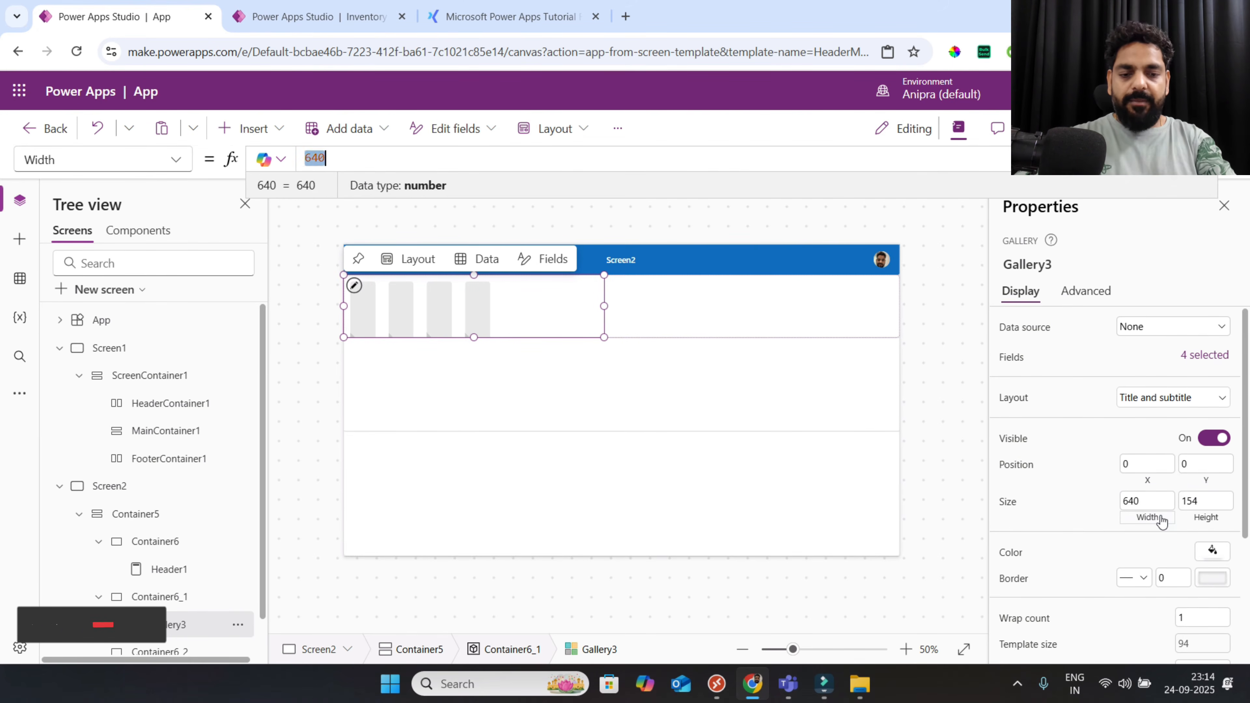
{"action": "type", "text": "Parent.Width"}
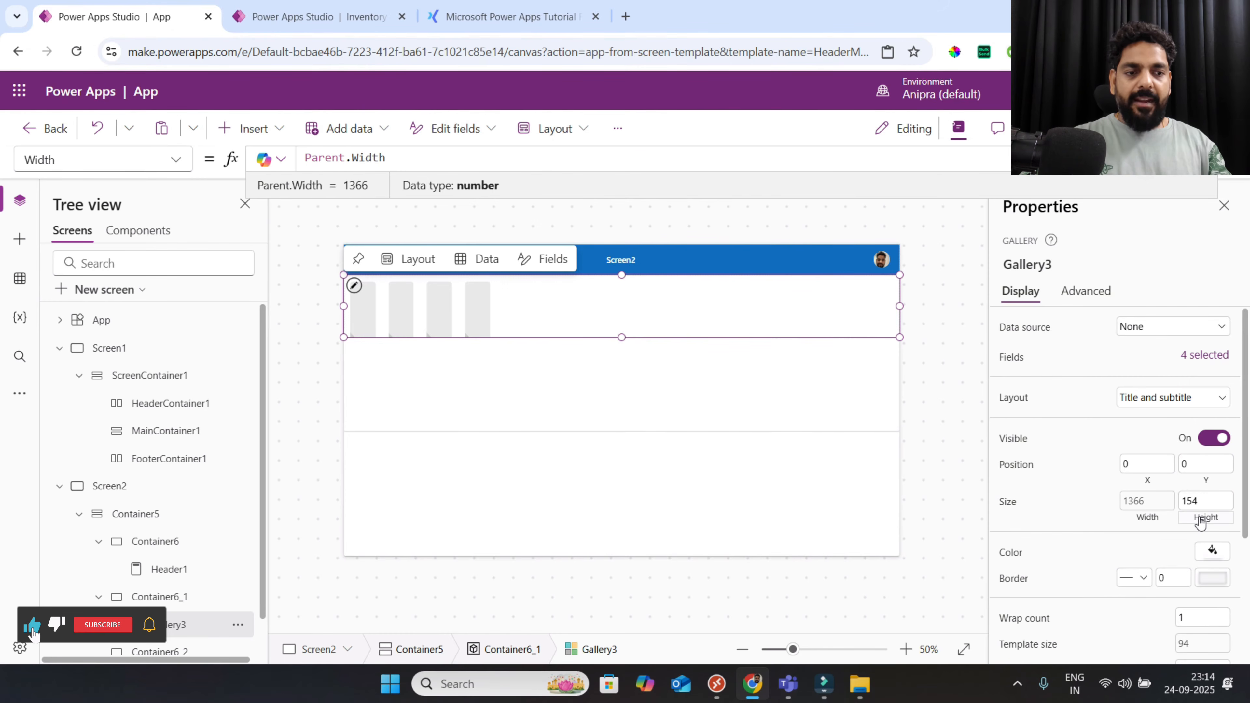
{"action": "left_click", "coordinate": [1202, 519]}
{"action": "type", "text": "Parent.Height"}
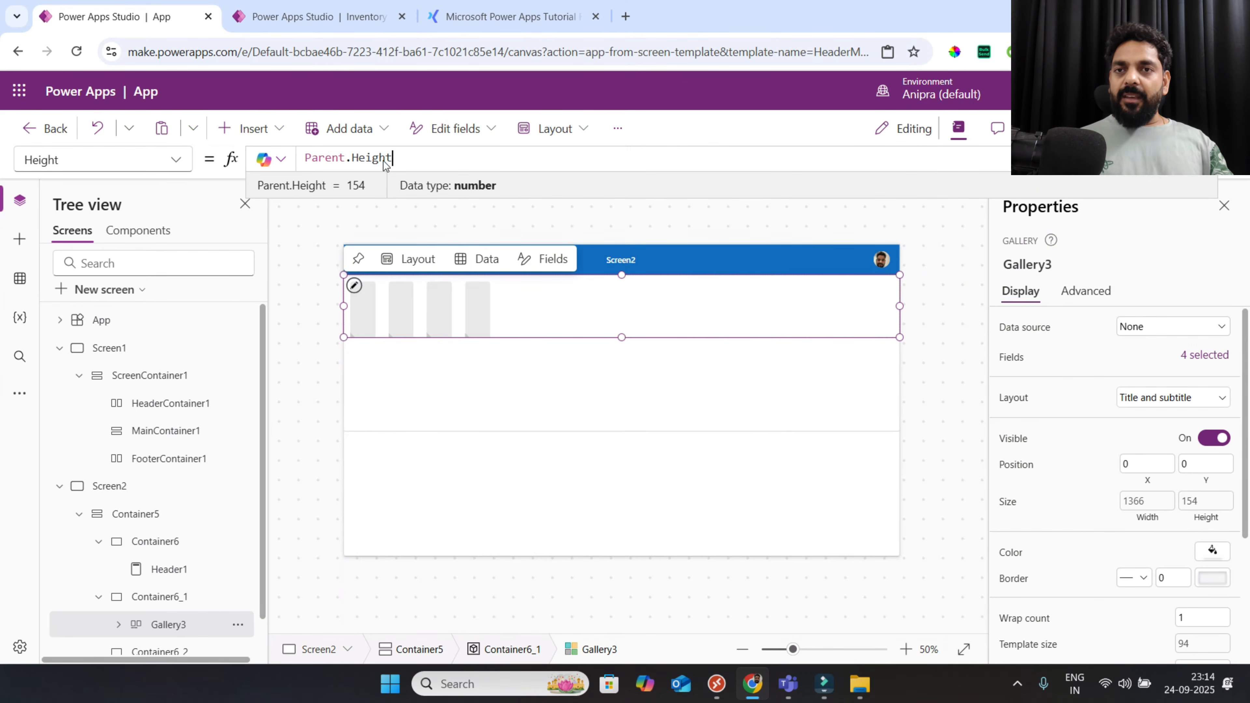
Check the chart row on the Inventory Management dashboard and insert a horizontal container into the third container, Container6_2
{"action": "left_click", "coordinate": [327, 19]}
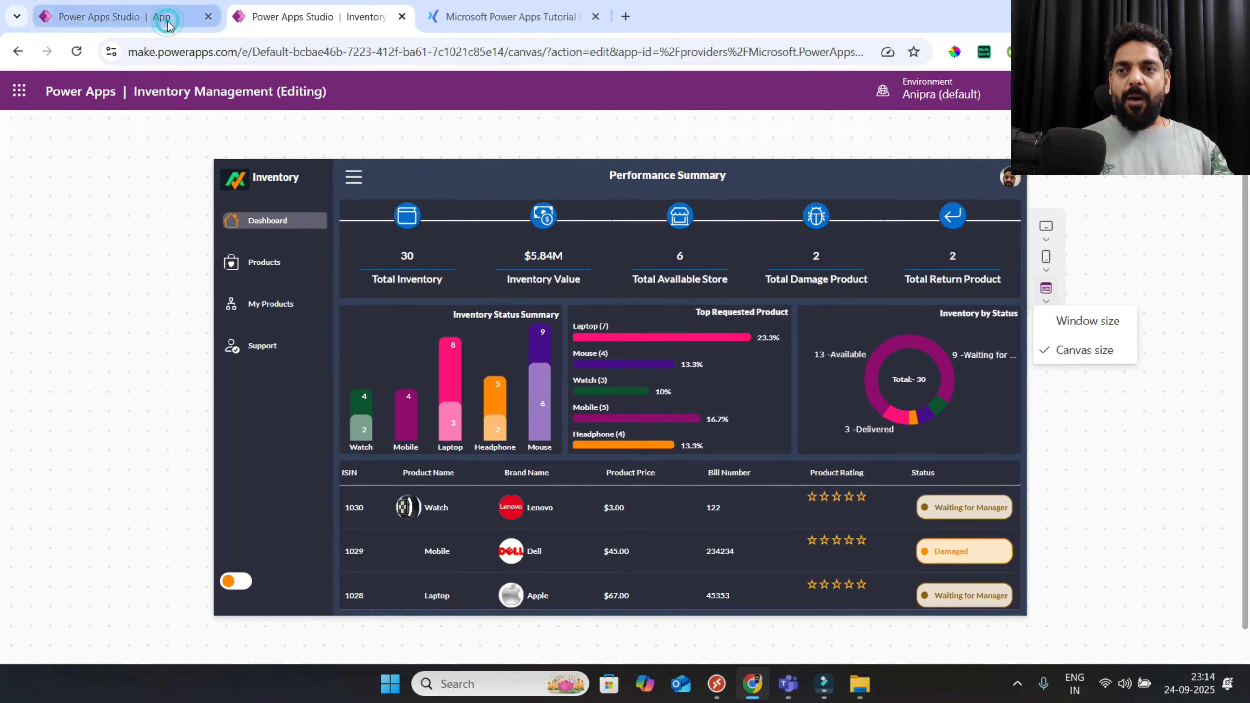
{"action": "left_click", "coordinate": [148, 18]}
{"action": "left_click", "coordinate": [370, 383]}
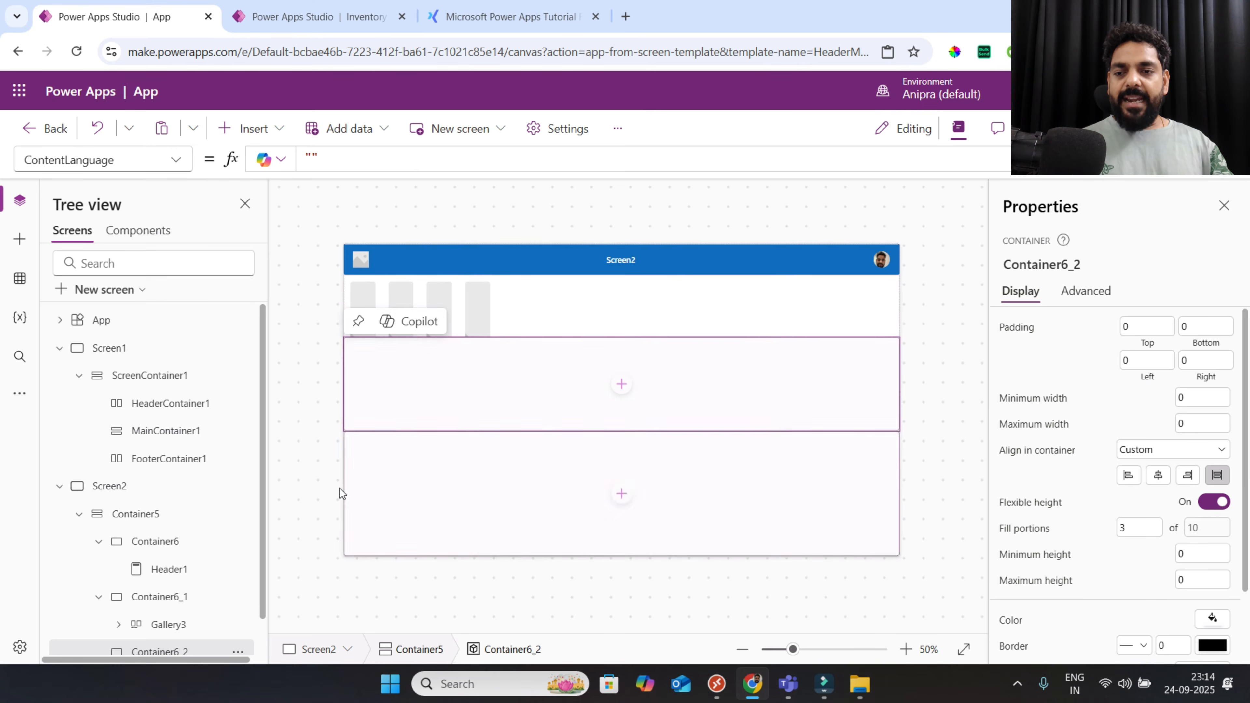
{"action": "scroll", "coordinate": [253, 642], "scroll_direction": "down", "scroll_amount": 2}
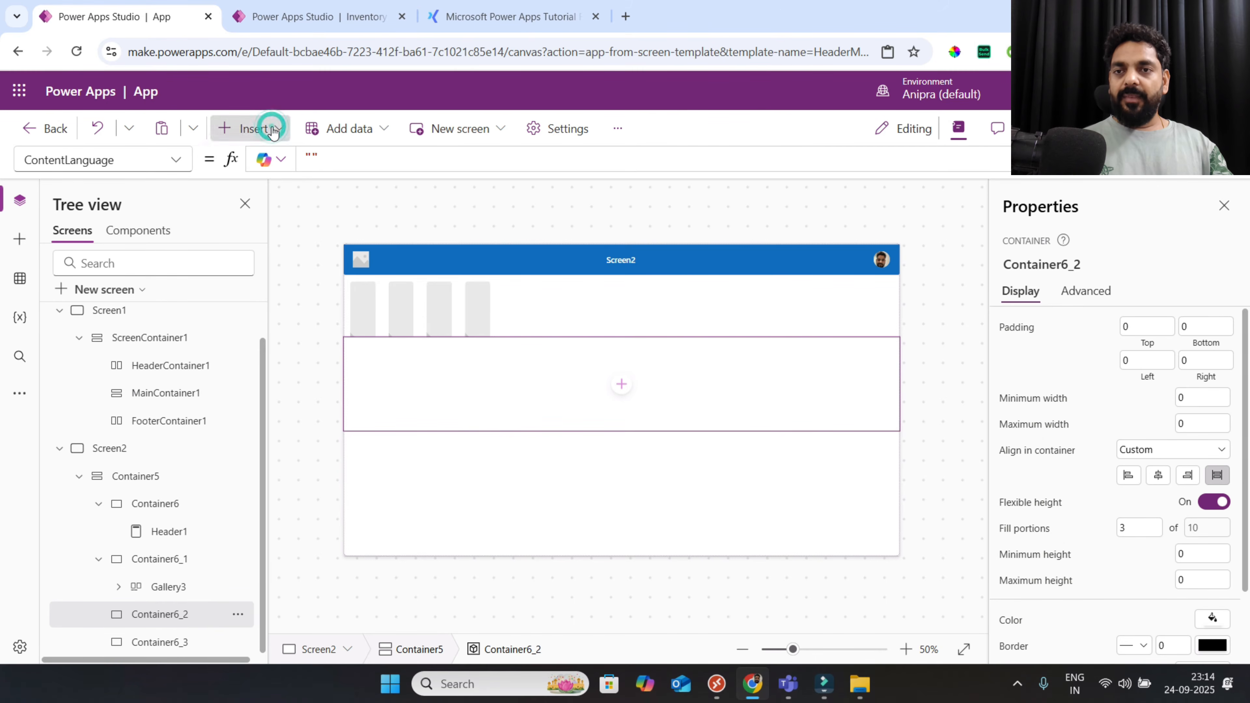
{"action": "left_click", "coordinate": [253, 128]}
{"action": "type", "text": "hori"}
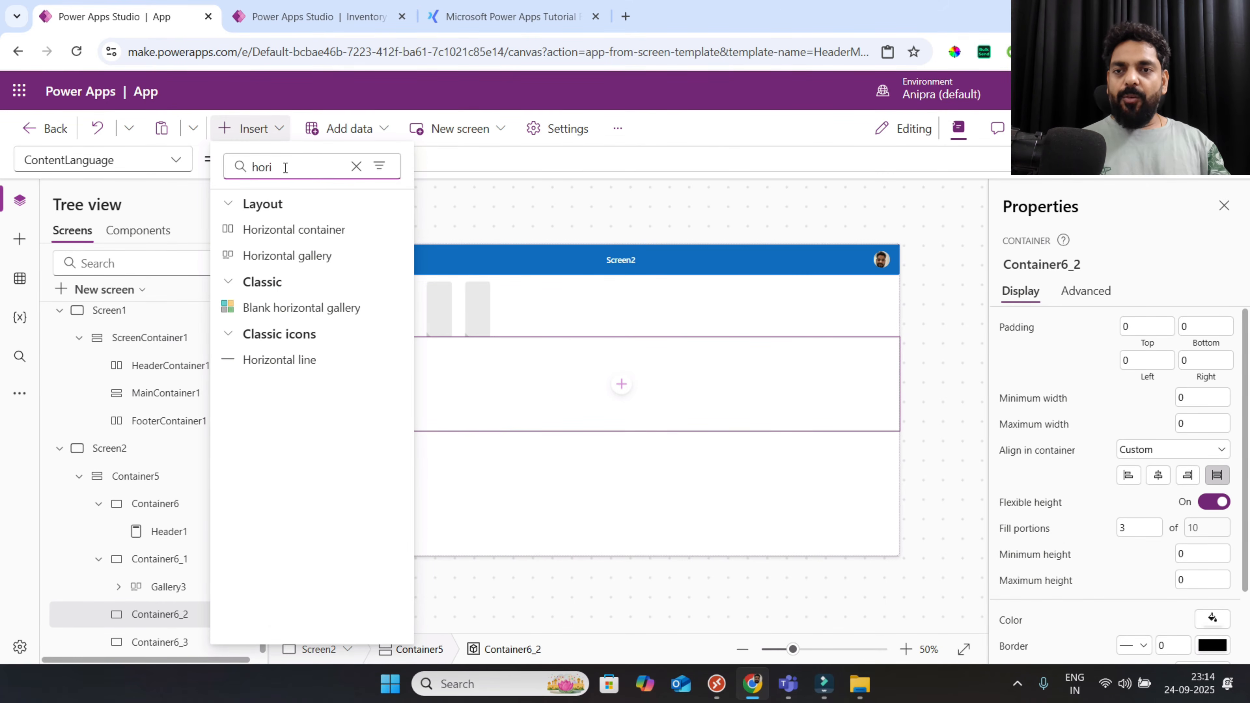
{"action": "left_click", "coordinate": [316, 229]}
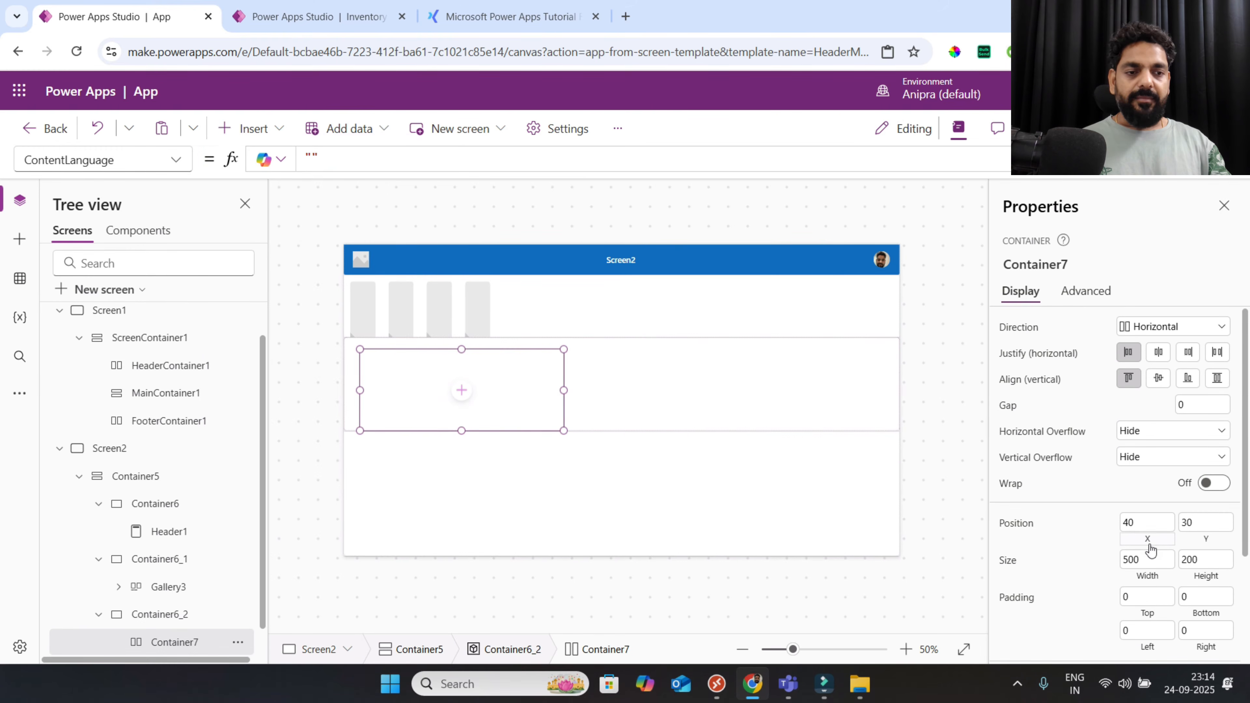
Set the horizontal container's X and Y positions to 0, its width to Parent.Width and its height to Parent.Height
{"action": "left_click", "coordinate": [1148, 544]}
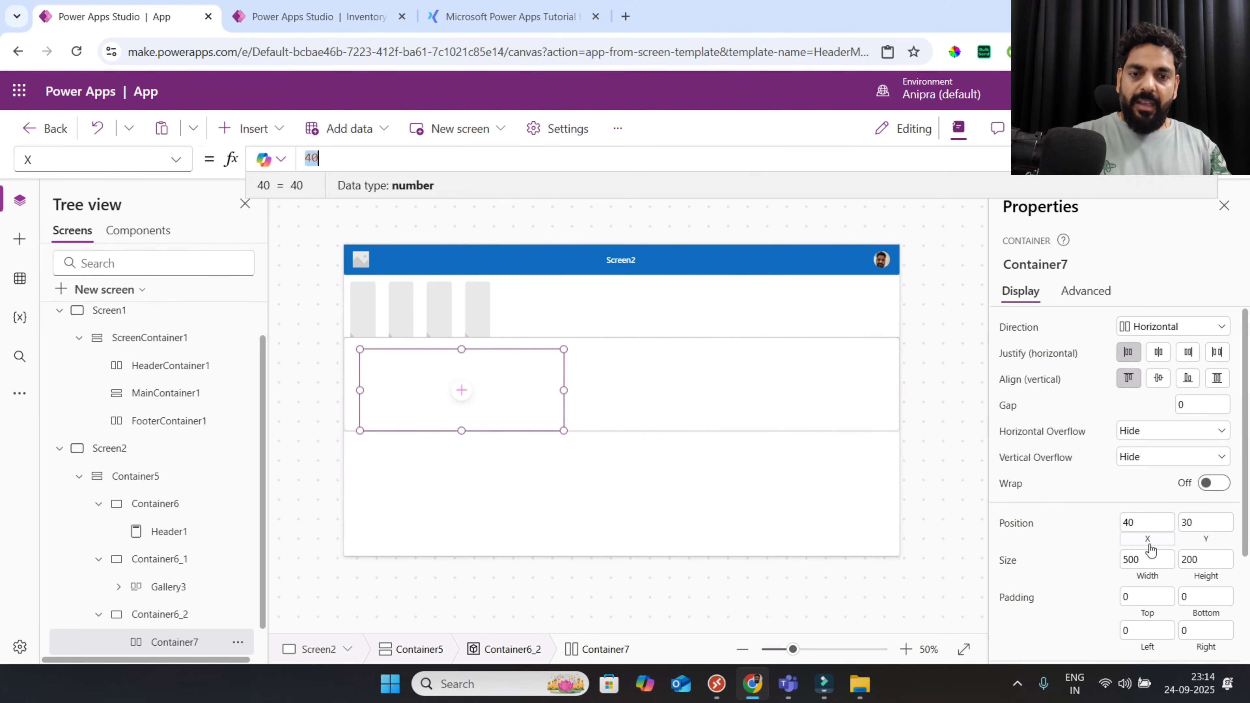
{"action": "type", "text": "0"}
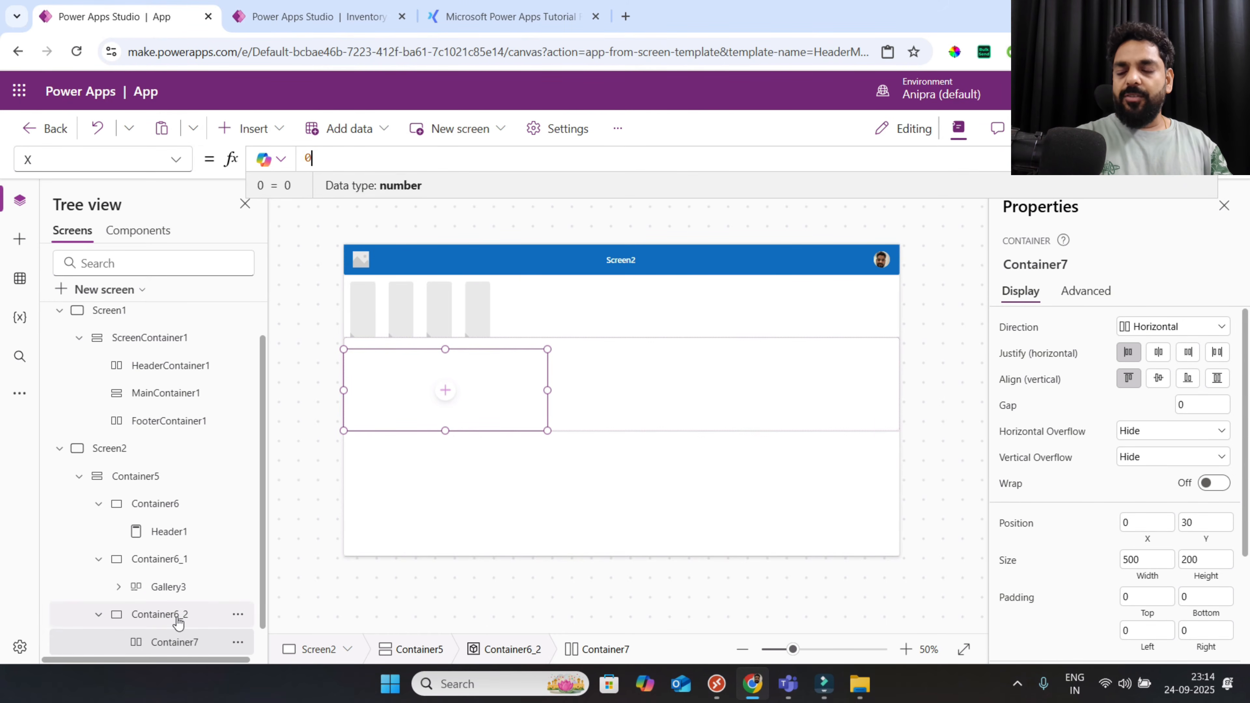
{"action": "left_click", "coordinate": [1216, 530]}
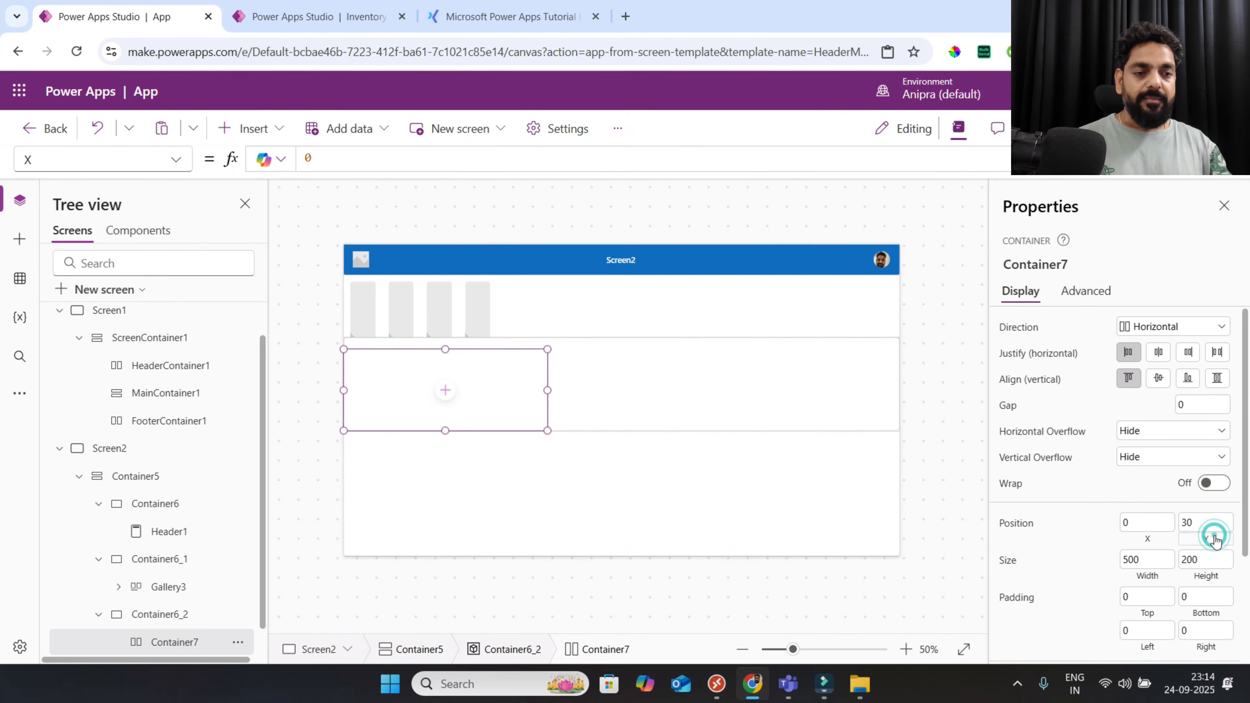
{"action": "type", "text": "0"}
{"action": "left_click", "coordinate": [1150, 576]}
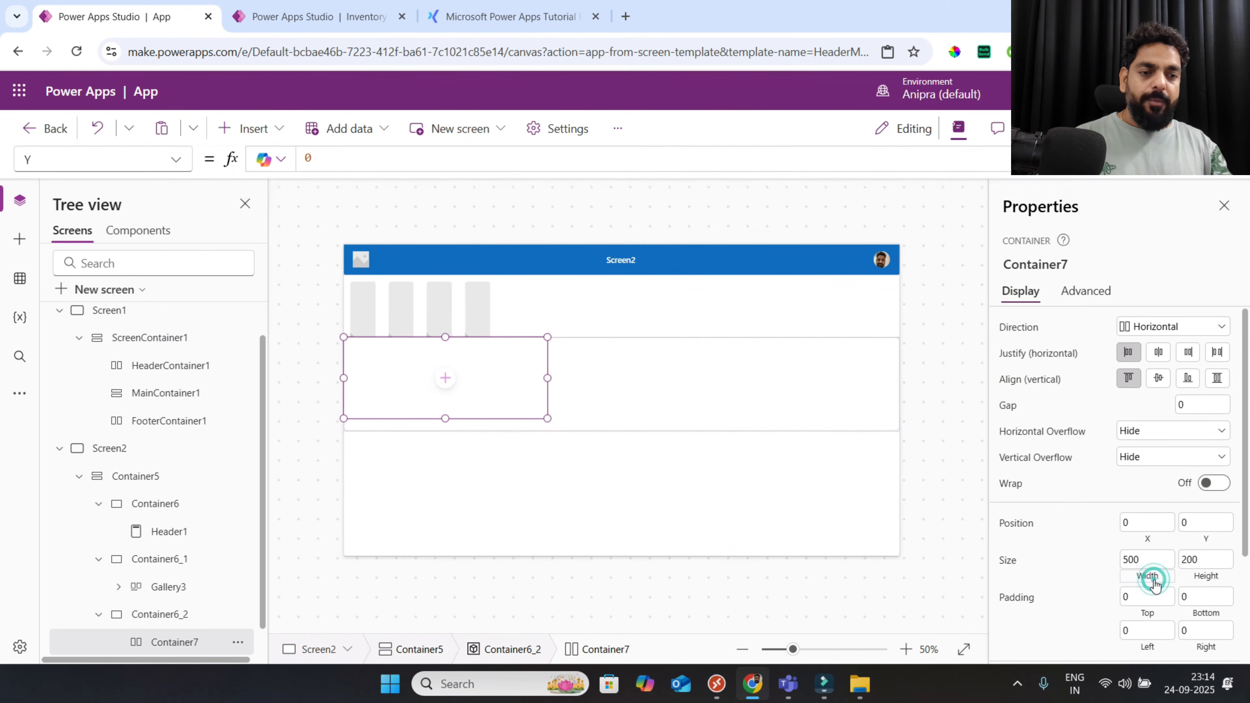
{"action": "type", "text": "parent.Width"}
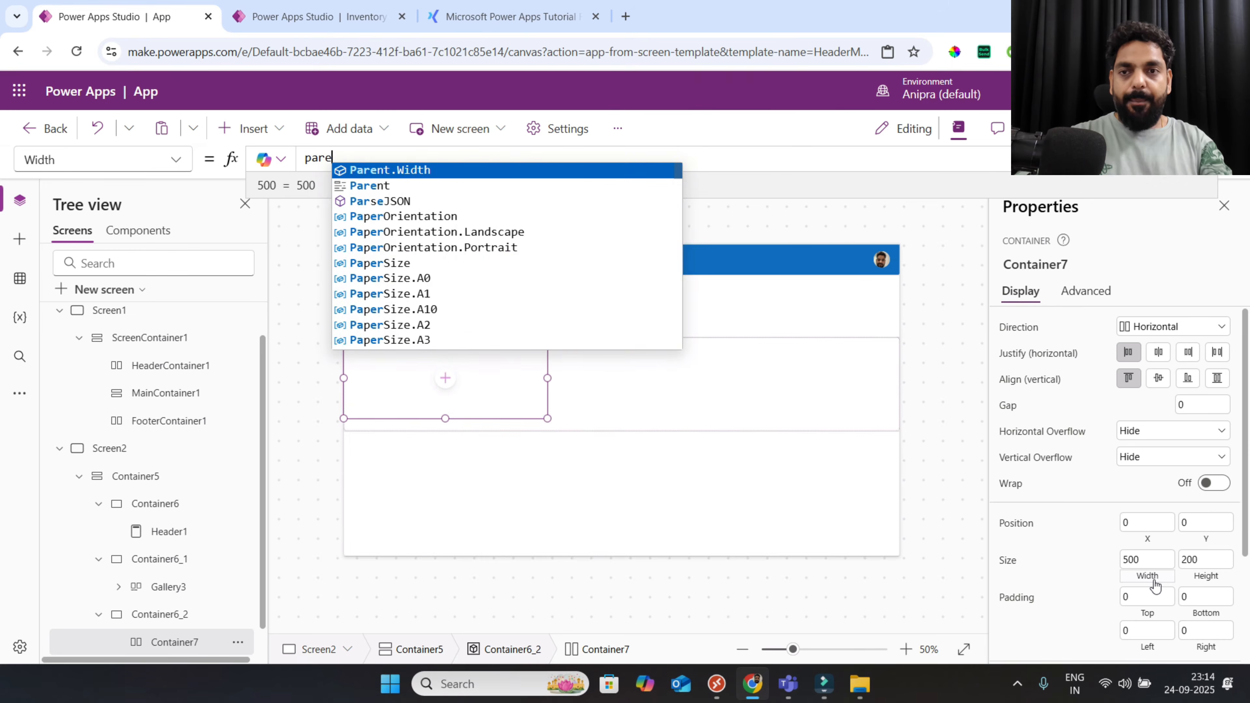
{"action": "left_click", "coordinate": [1203, 576]}
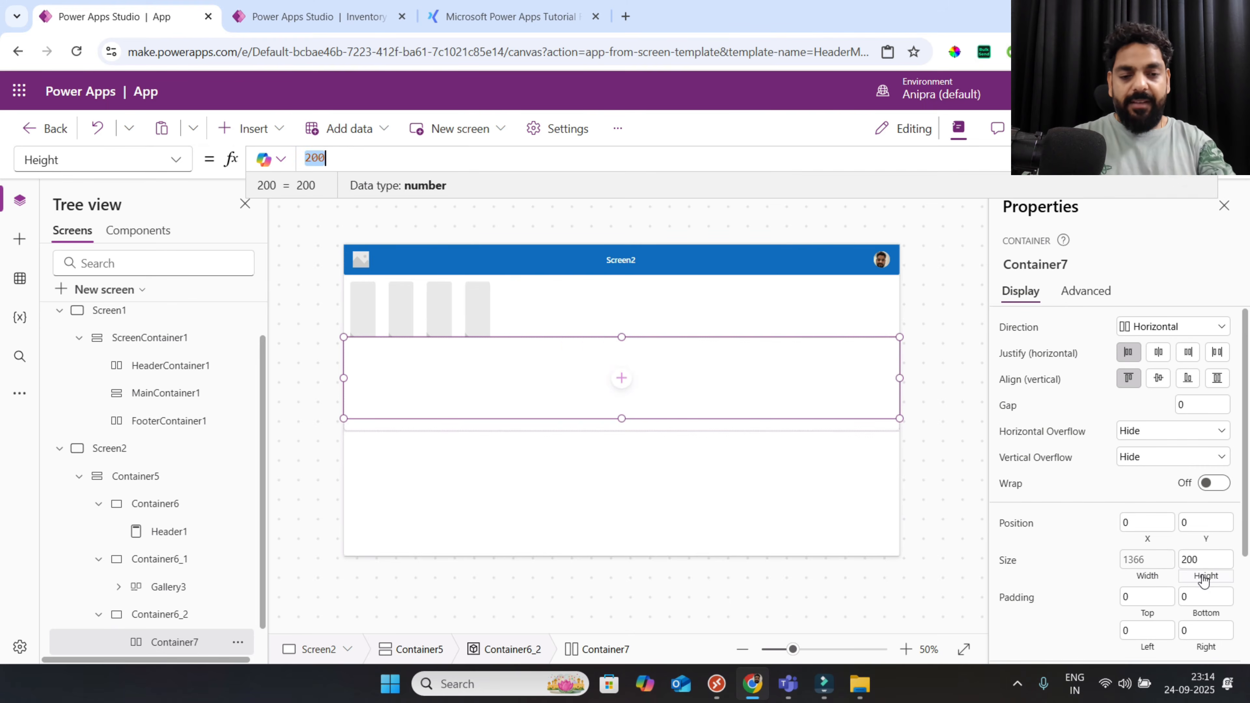
{"action": "type", "text": "Parent.Height"}
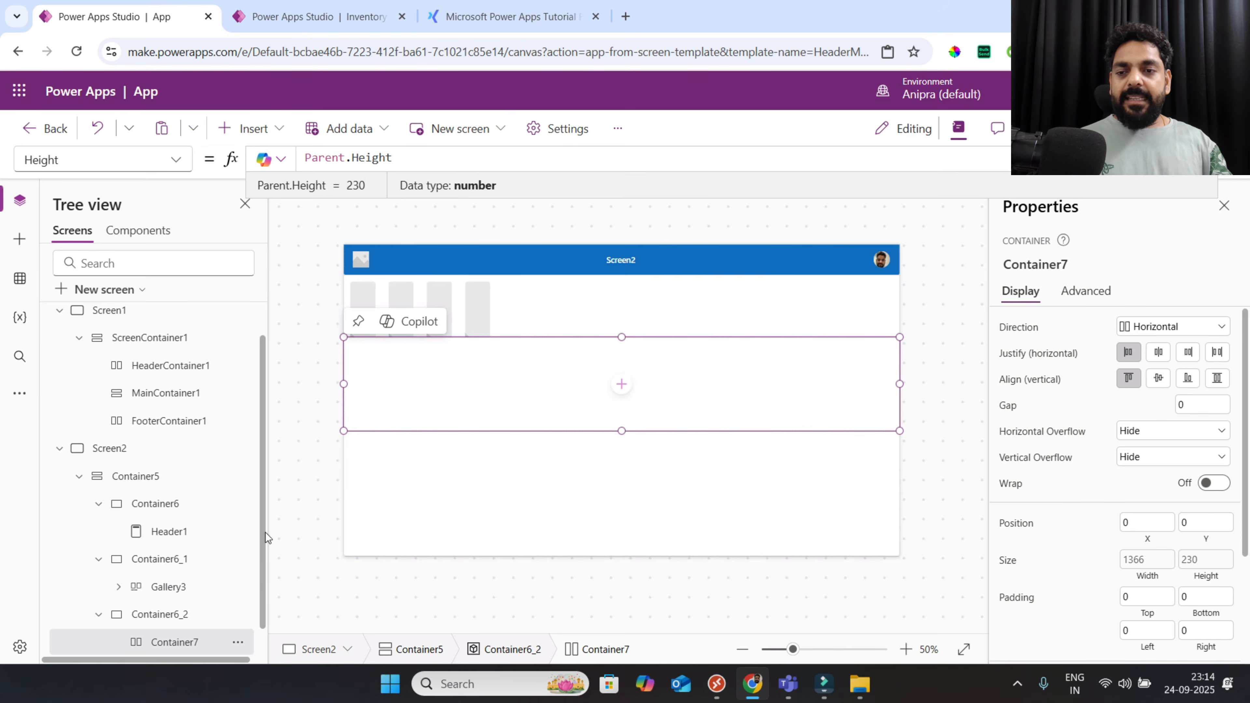
Insert a plain container inside the horizontal container, Container7
{"action": "scroll", "coordinate": [263, 536], "scroll_direction": "down", "scroll_amount": 1}
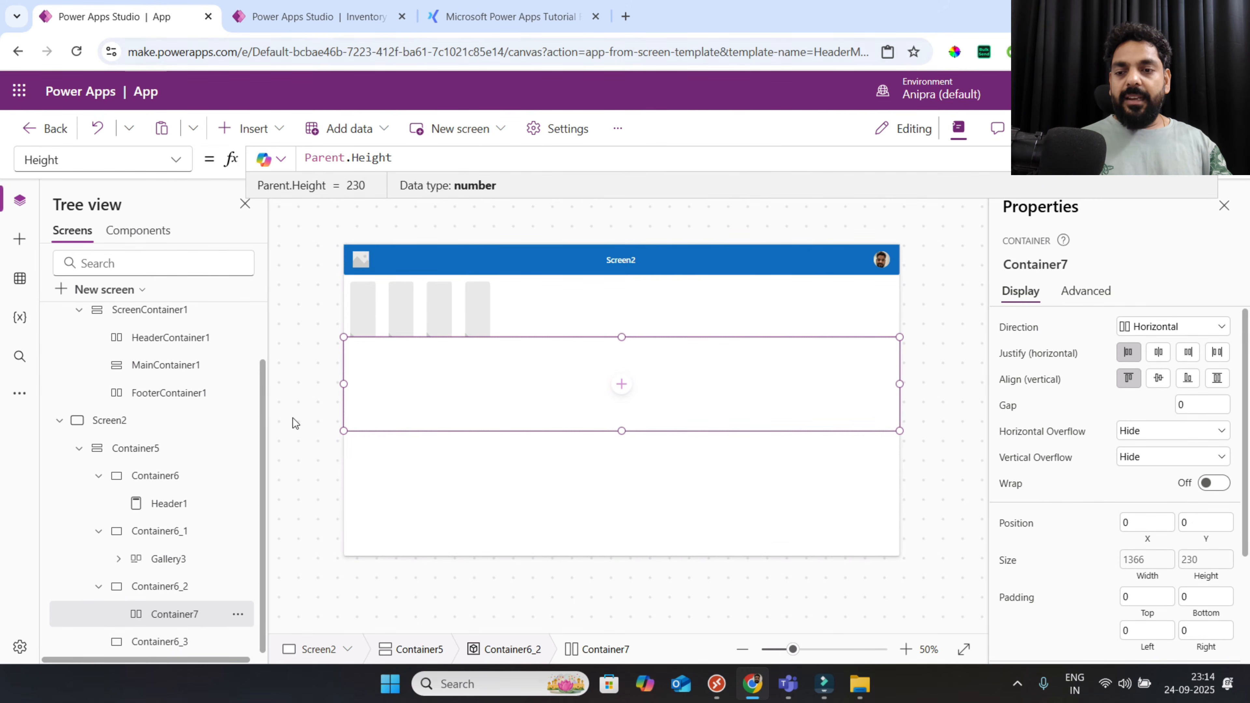
{"action": "left_click", "coordinate": [261, 132]}
{"action": "left_click", "coordinate": [291, 158]}
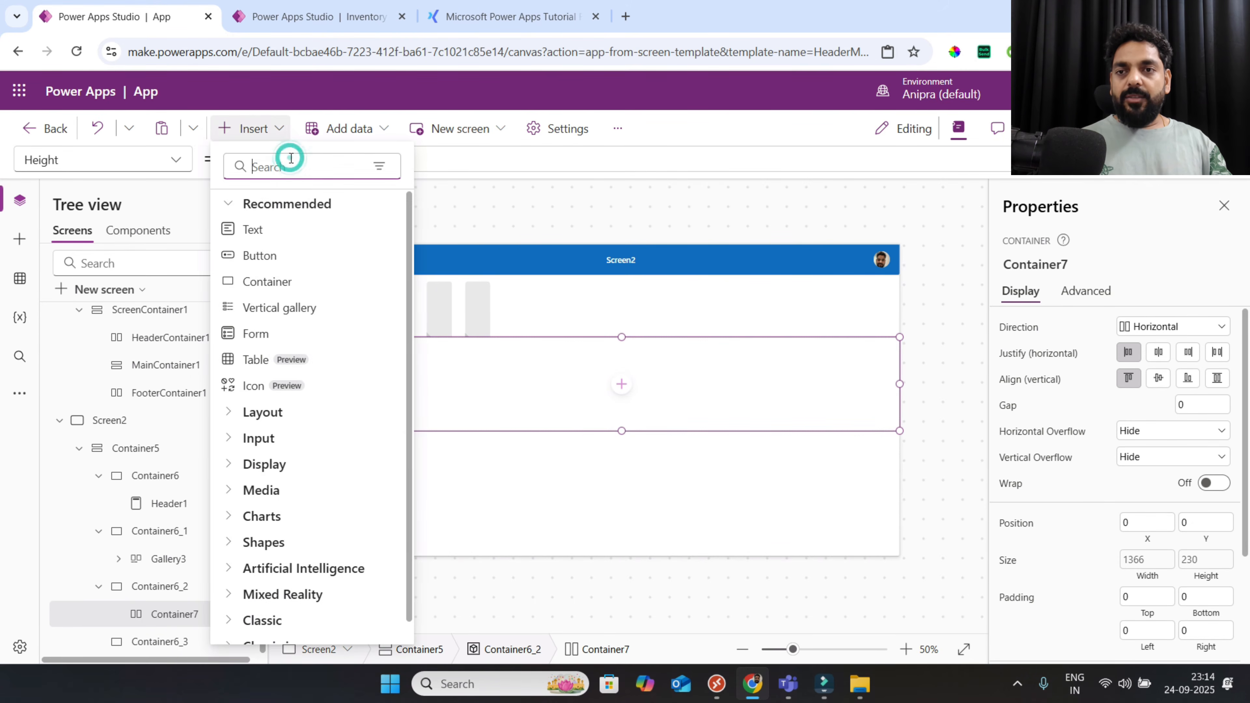
{"action": "type", "text": "cont"}
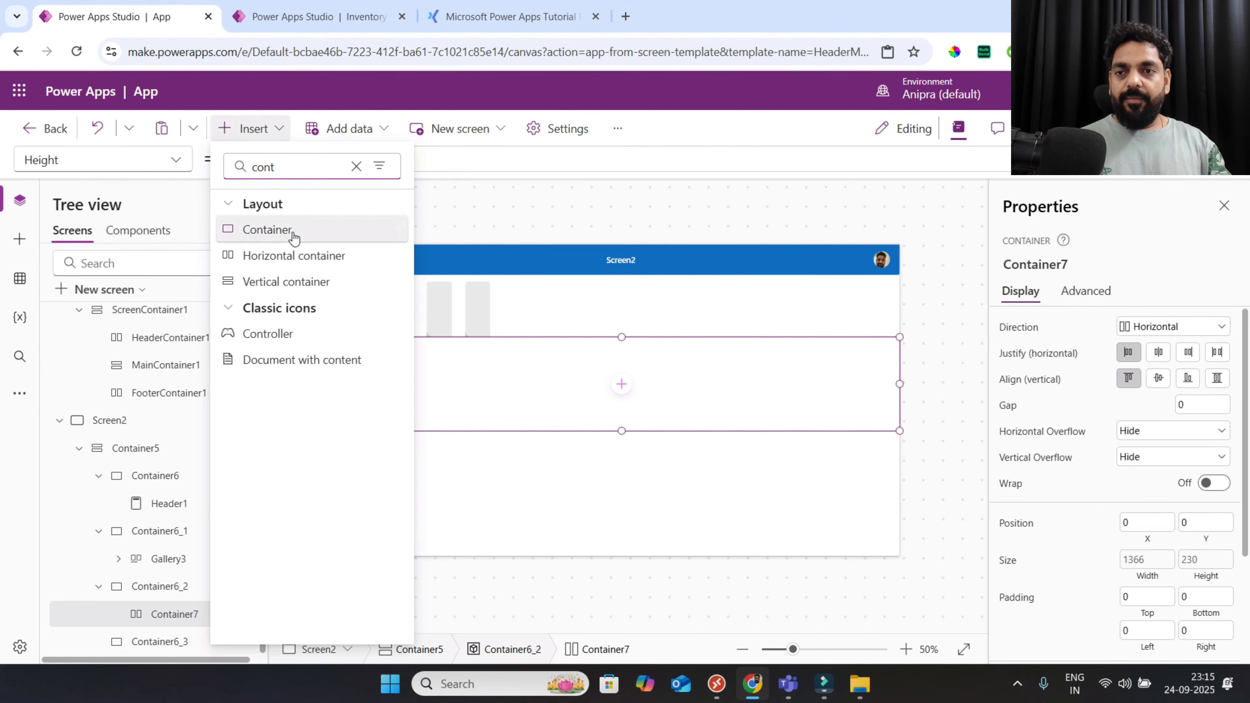
{"action": "left_click", "coordinate": [290, 231]}
Copy the new inner container and paste it twice into Container7 to make three side-by-side columns
{"action": "left_click", "coordinate": [201, 639]}
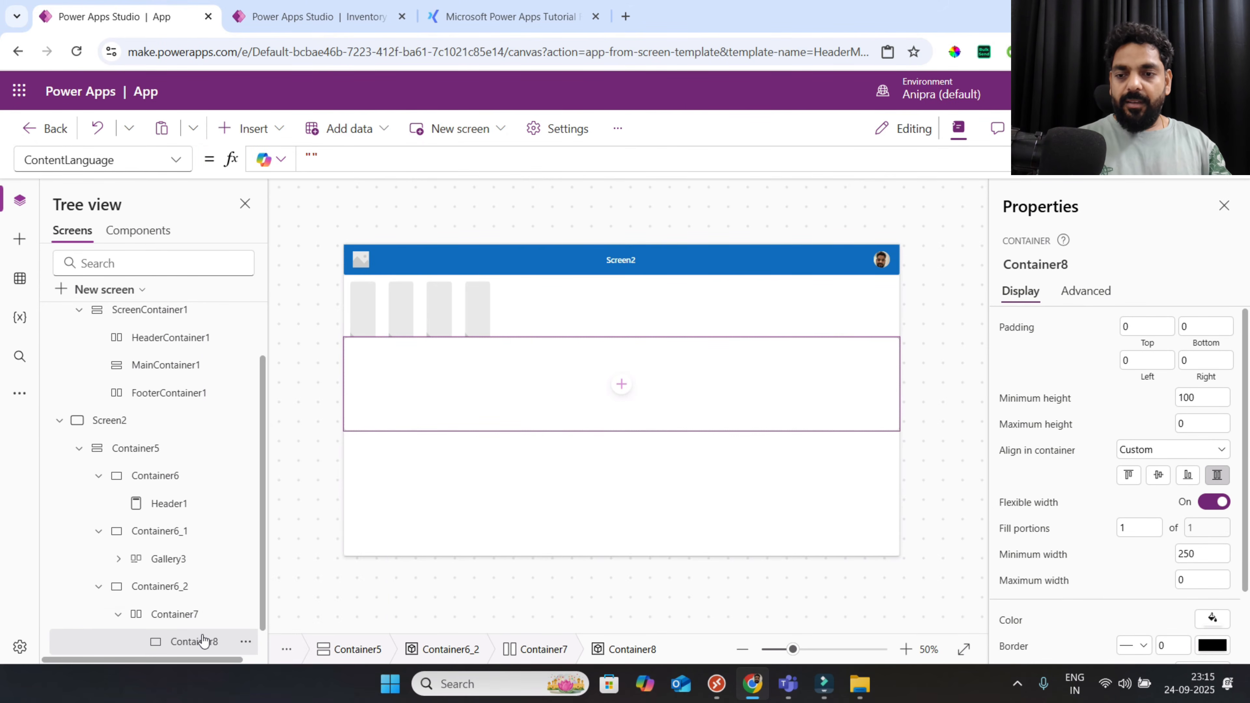
{"action": "scroll", "coordinate": [201, 640], "scroll_direction": "down", "scroll_amount": 1}
{"action": "left_click", "coordinate": [192, 594]}
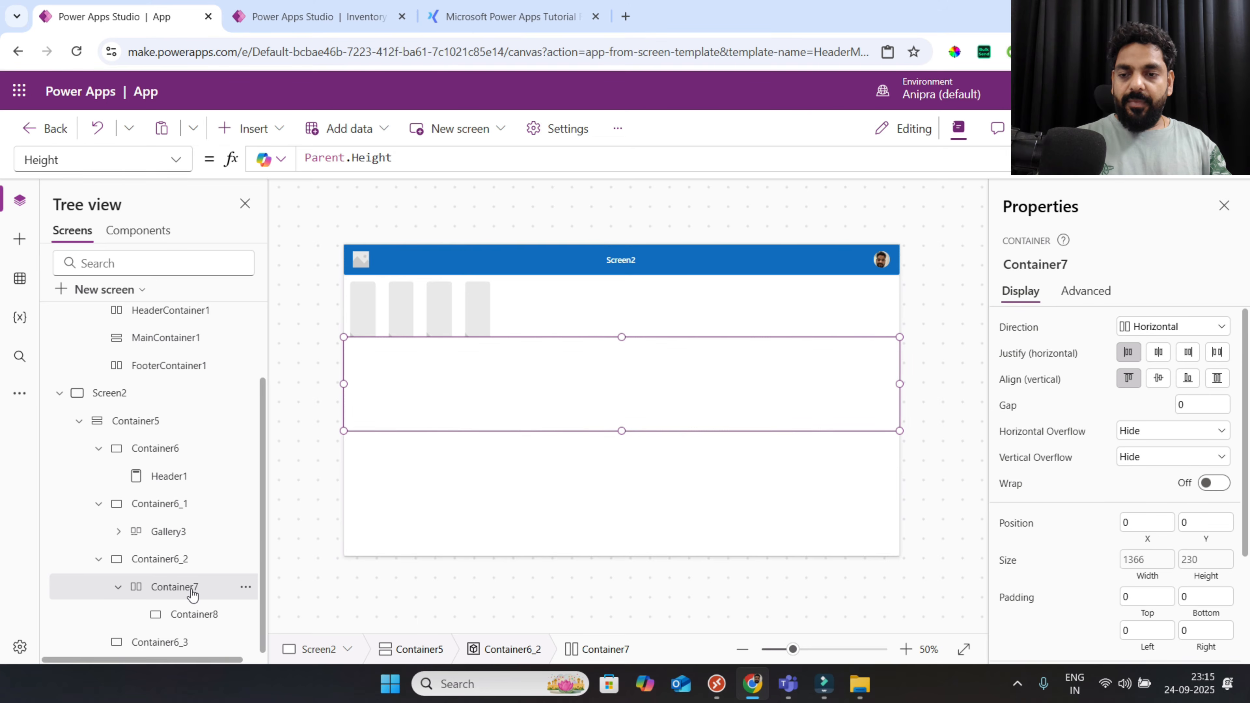
{"action": "key", "text": "ctrl+v"}
{"action": "scroll", "coordinate": [196, 592], "scroll_direction": "down", "scroll_amount": 1}
{"action": "left_click", "coordinate": [195, 559]}
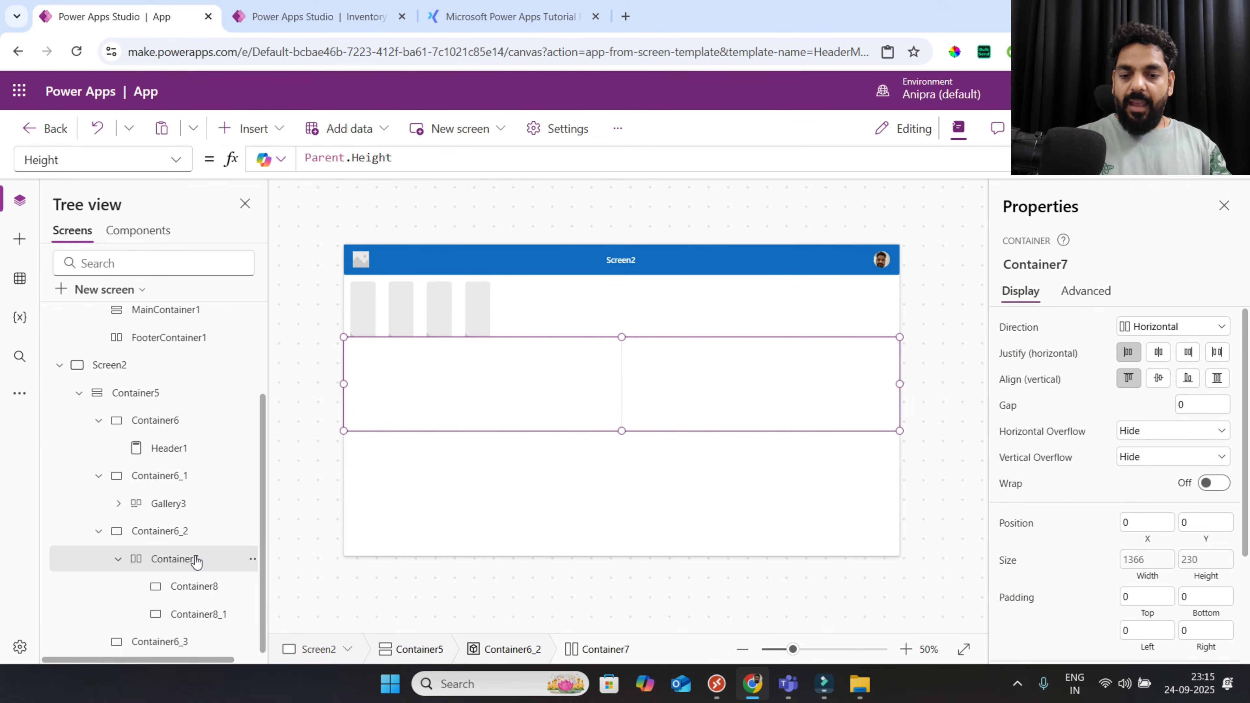
{"action": "key", "text": "ctrl+v"}
{"action": "scroll", "coordinate": [222, 552], "scroll_direction": "down", "scroll_amount": 1}
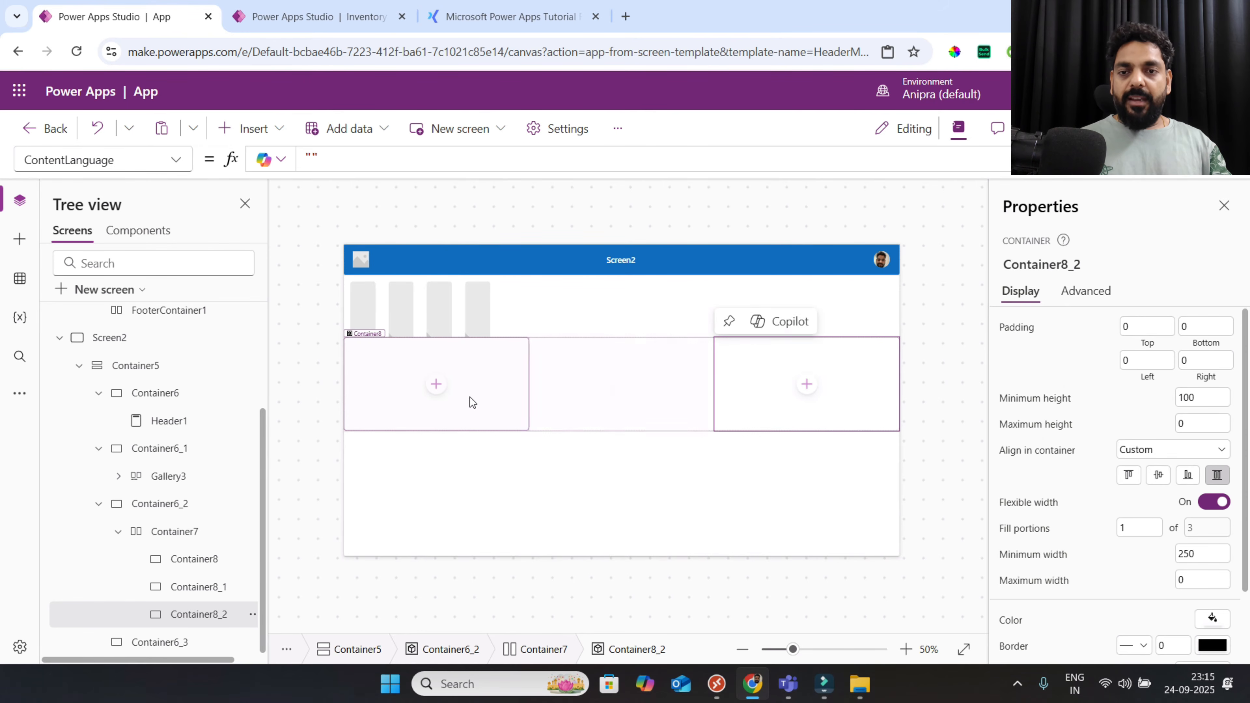
Insert a classic text label into the first column container, Container8
{"action": "left_click", "coordinate": [475, 377]}
{"action": "left_click", "coordinate": [436, 383]}
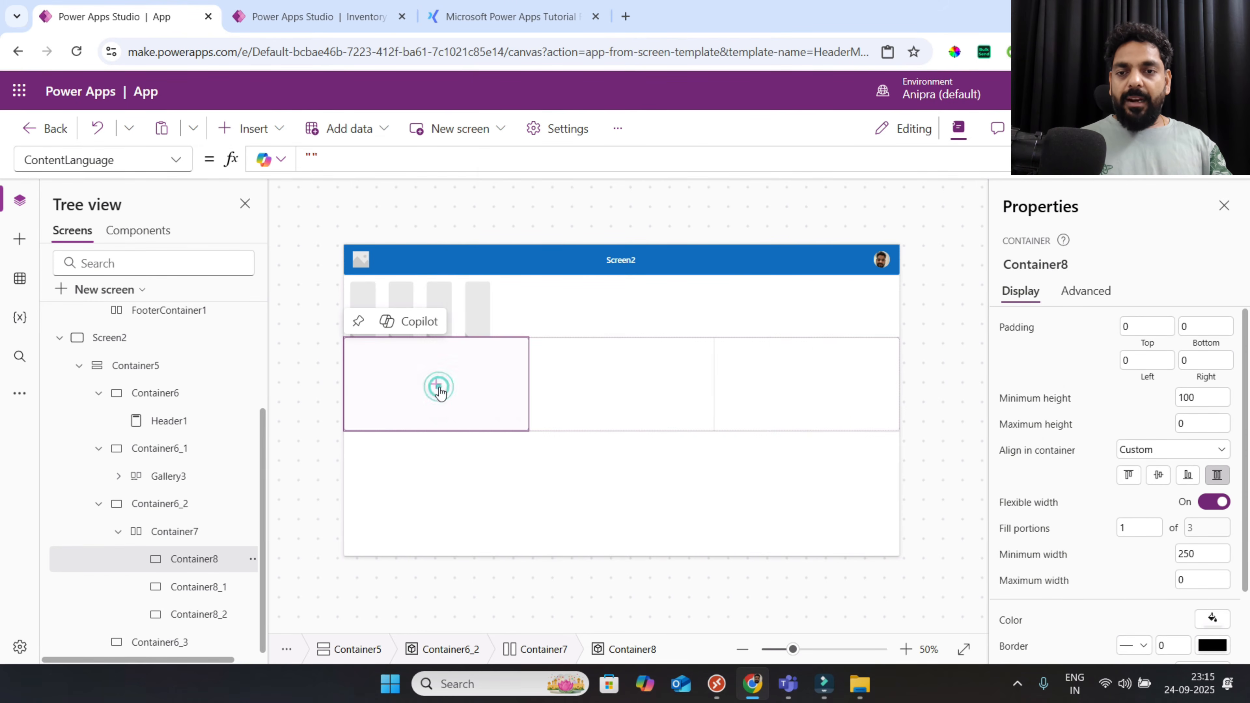
{"action": "left_click", "coordinate": [539, 153]}
{"action": "type", "text": "lab"}
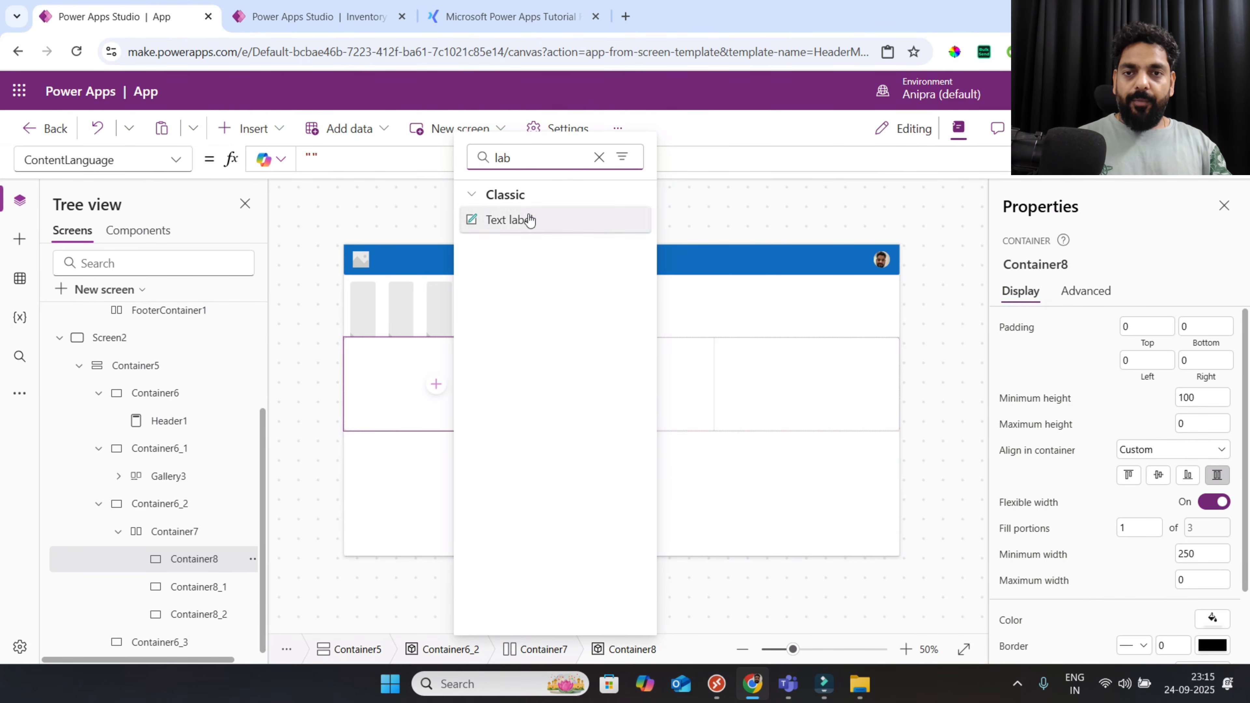
{"action": "left_click", "coordinate": [529, 221]}
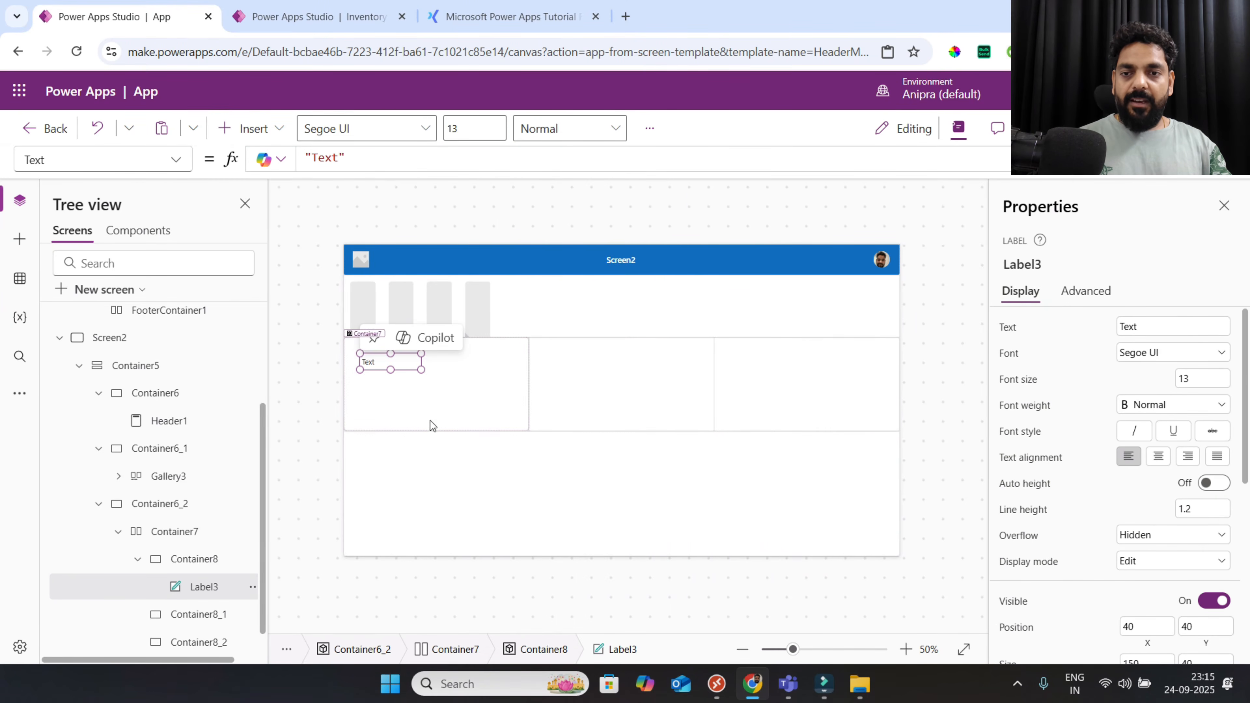
Copy the text label from the first column and paste it into Container8_1 and Container8_2
{"action": "left_click", "coordinate": [384, 363]}
{"action": "right_click", "coordinate": [385, 363]}
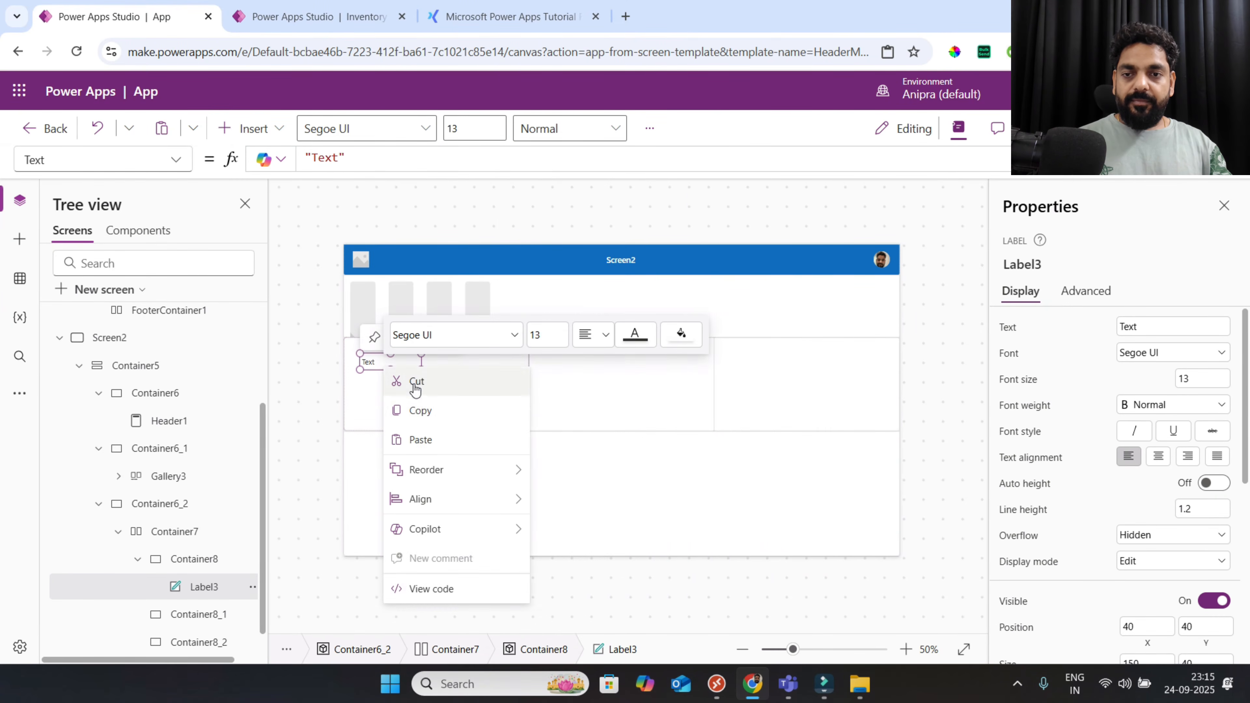
{"action": "left_click", "coordinate": [418, 407]}
{"action": "left_click", "coordinate": [228, 613]}
{"action": "right_click", "coordinate": [225, 614]}
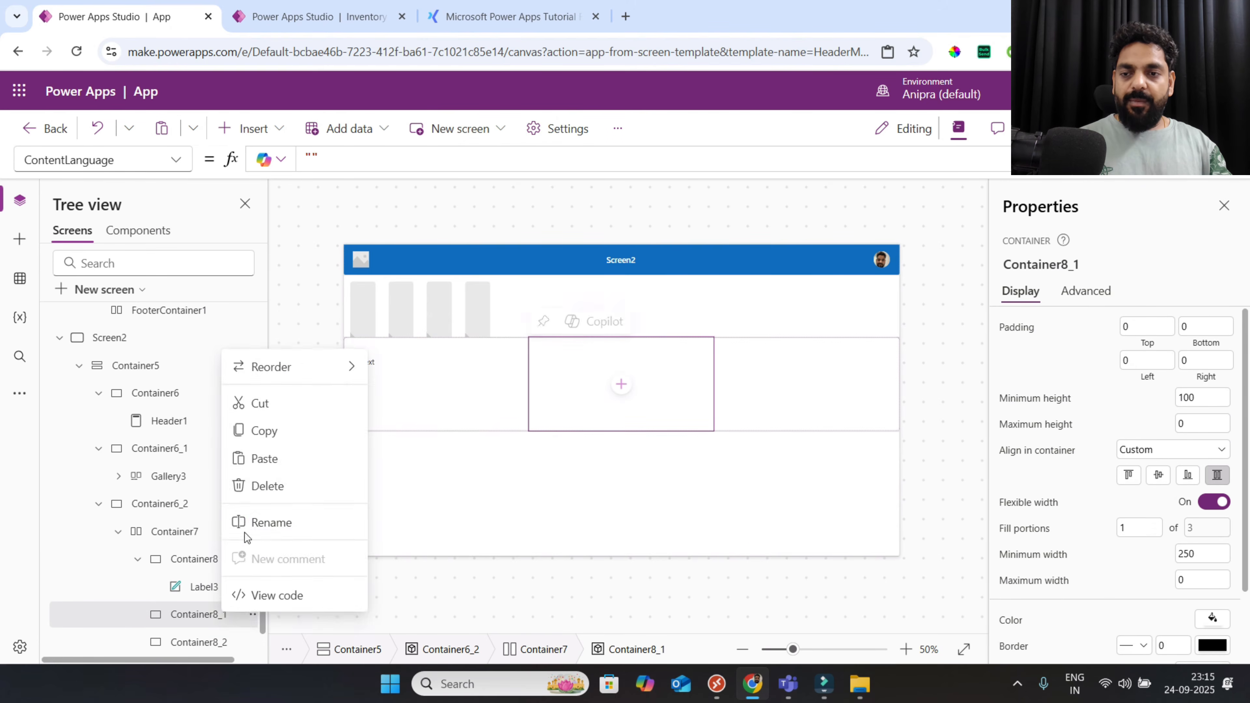
{"action": "left_click", "coordinate": [266, 456]}
{"action": "scroll", "coordinate": [218, 634], "scroll_direction": "down", "scroll_amount": 1}
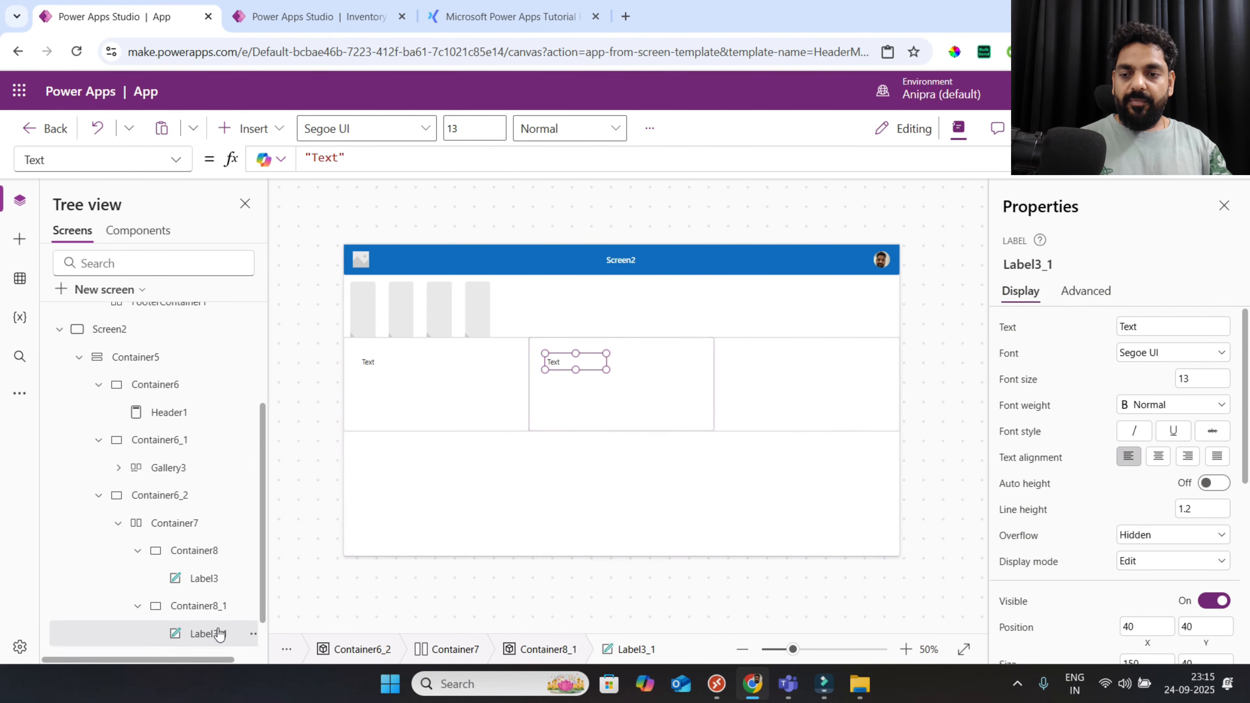
{"action": "left_click", "coordinate": [211, 617]}
{"action": "right_click", "coordinate": [212, 622]}
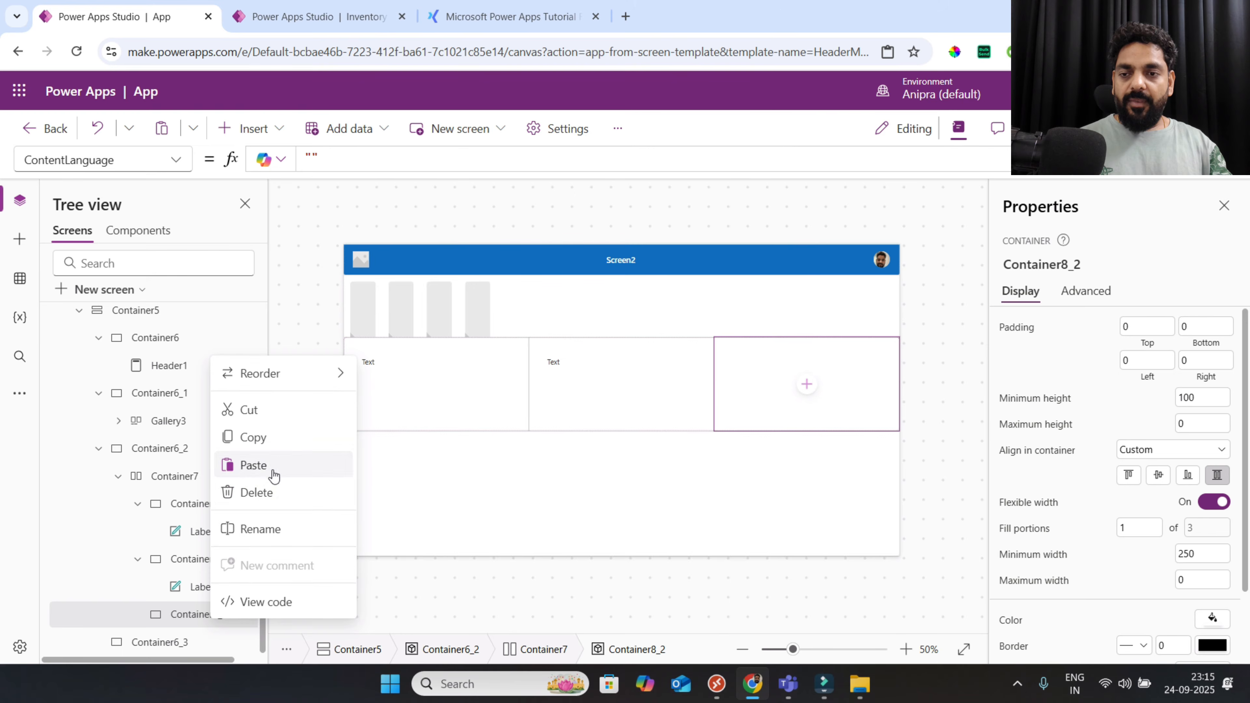
{"action": "left_click", "coordinate": [272, 468]}
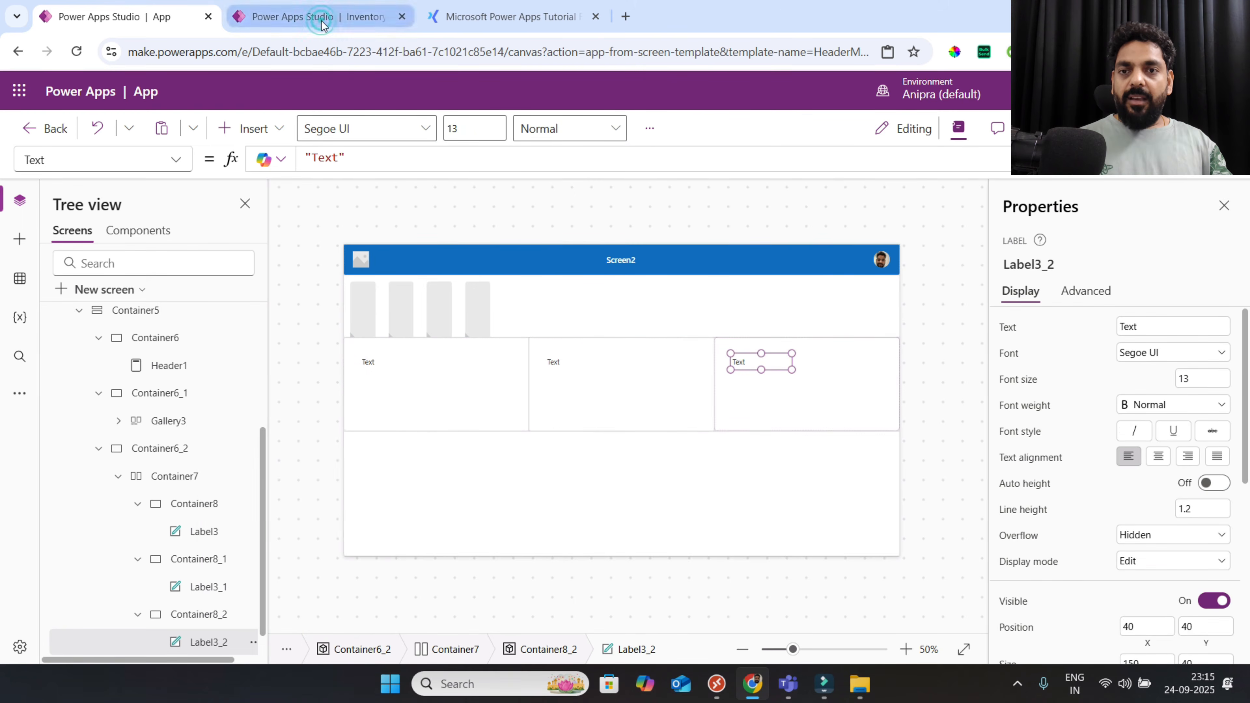
Copy the first chart's title from the Inventory Management dashboard and set the first column label's text to "Inventory Status Summary"
{"action": "left_click", "coordinate": [309, 16]}
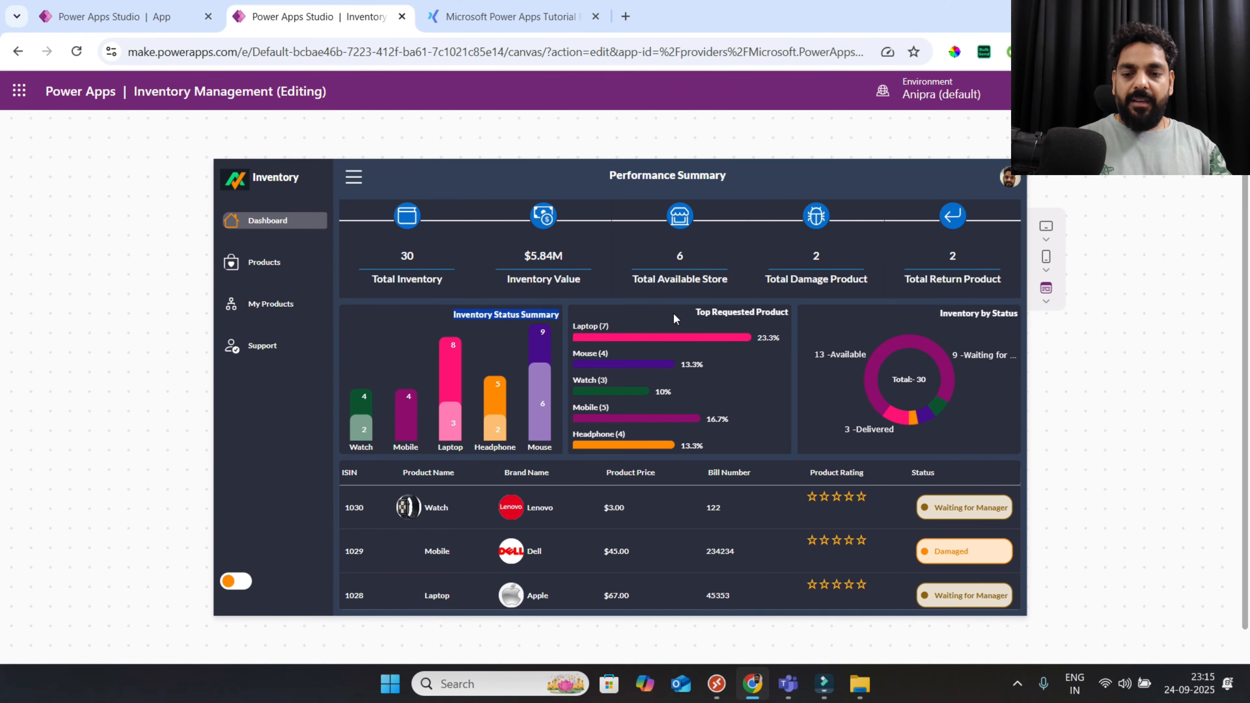
{"action": "left_click", "coordinate": [148, 17]}
{"action": "left_click", "coordinate": [370, 359]}
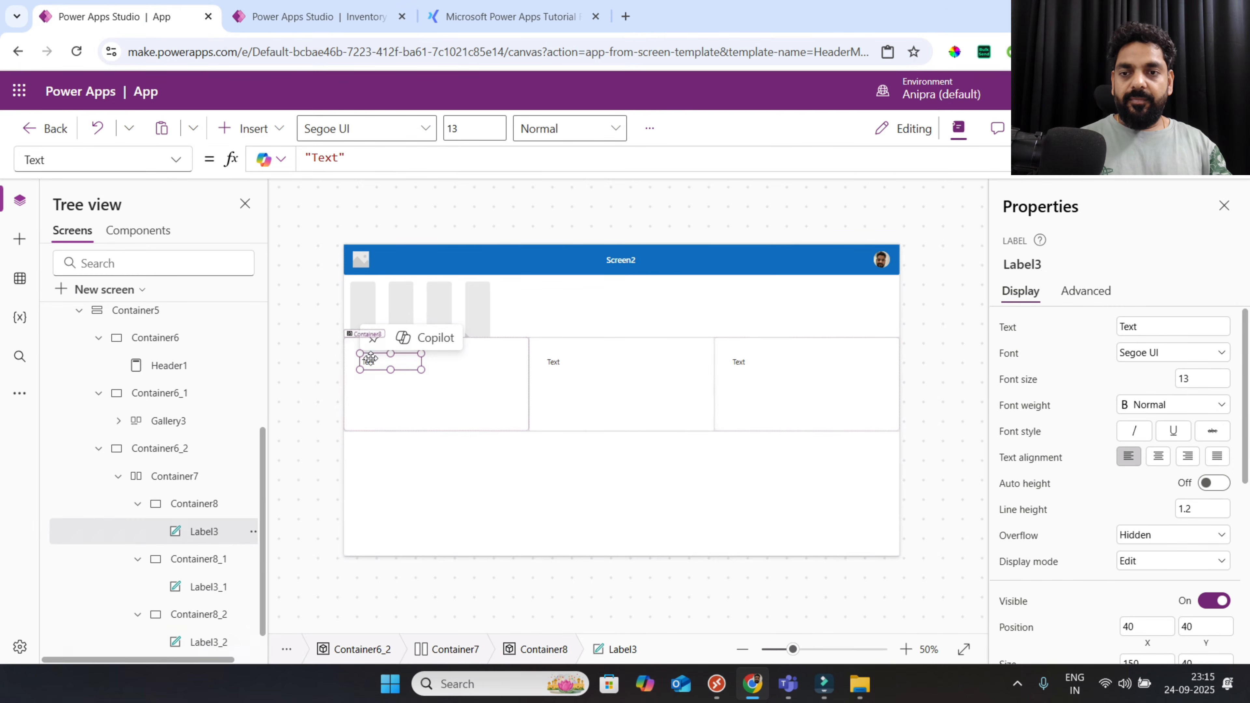
{"action": "key", "text": "ctrl+a"}
{"action": "type", "text": "\"Inventory Status Summary\""}
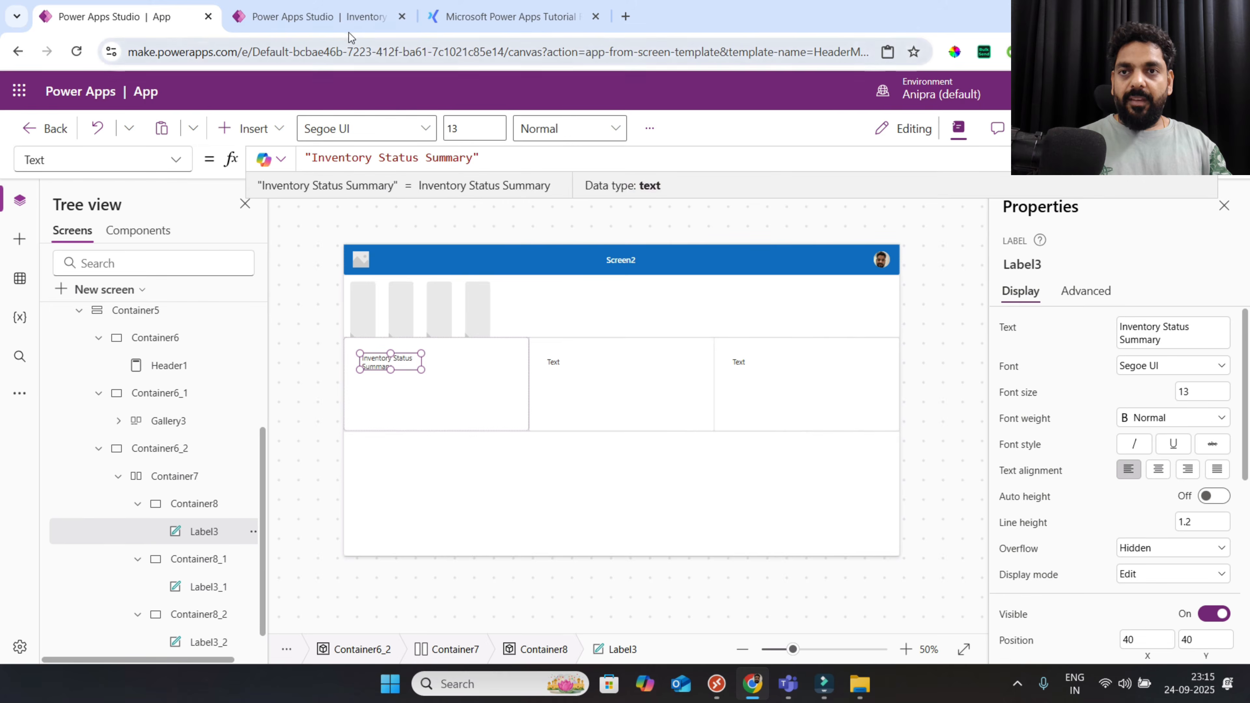
Copy the "Top Requested Product" title from the Inventory Management dashboard and paste it as the second column label's text
{"action": "key", "text": "ctrl+Tab"}
{"action": "left_click_drag", "start_coordinate": [696, 314], "coordinate": [779, 312]}
{"action": "key", "text": "ctrl+c"}
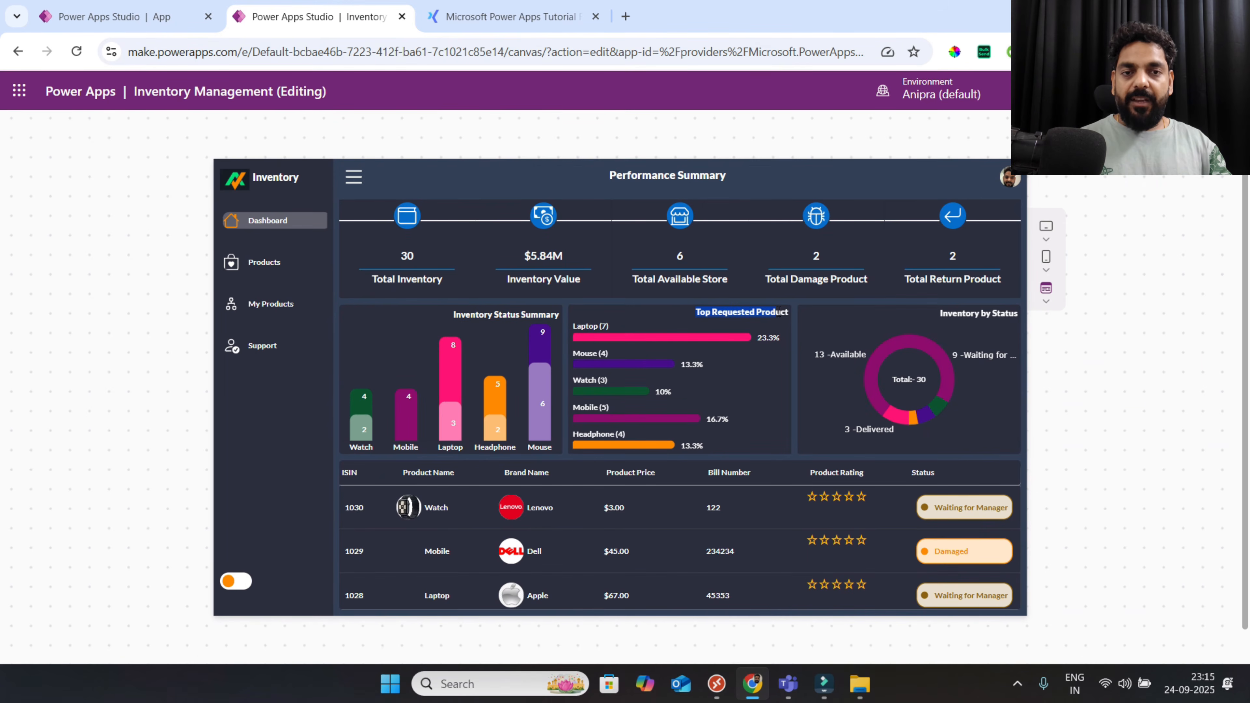
{"action": "left_click", "coordinate": [85, 15]}
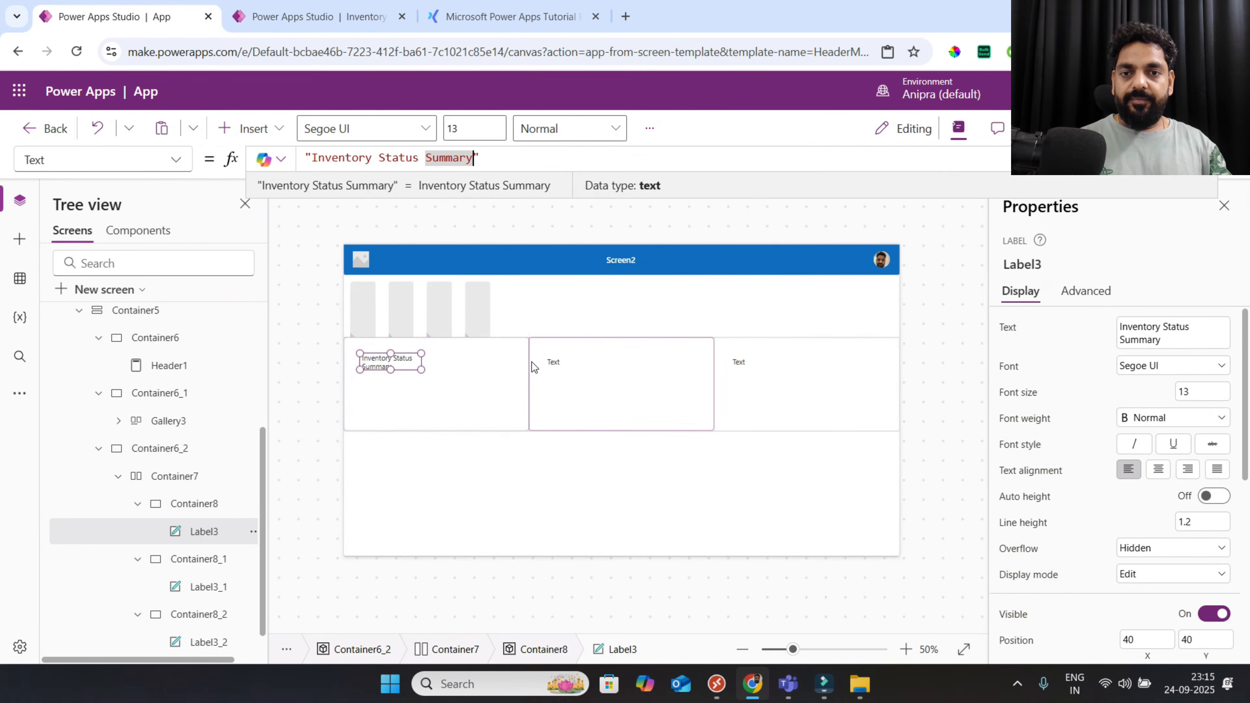
{"action": "left_click", "coordinate": [549, 361]}
{"action": "left_click", "coordinate": [322, 158]}
{"action": "double_click", "coordinate": [322, 158]}
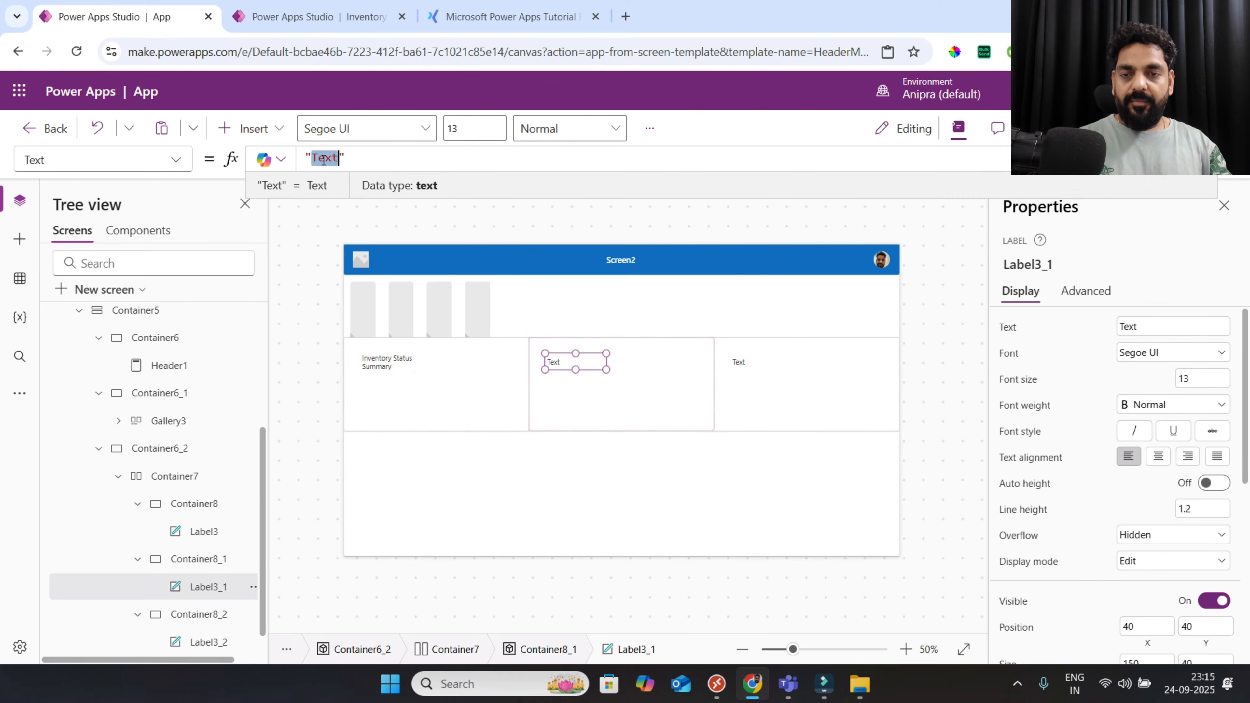
{"action": "key", "text": "ctrl+v"}
Copy the "Inventory by Status" title from the Inventory Management dashboard into the third column label's text and widen that label
{"action": "key", "text": "ctrl+Tab"}
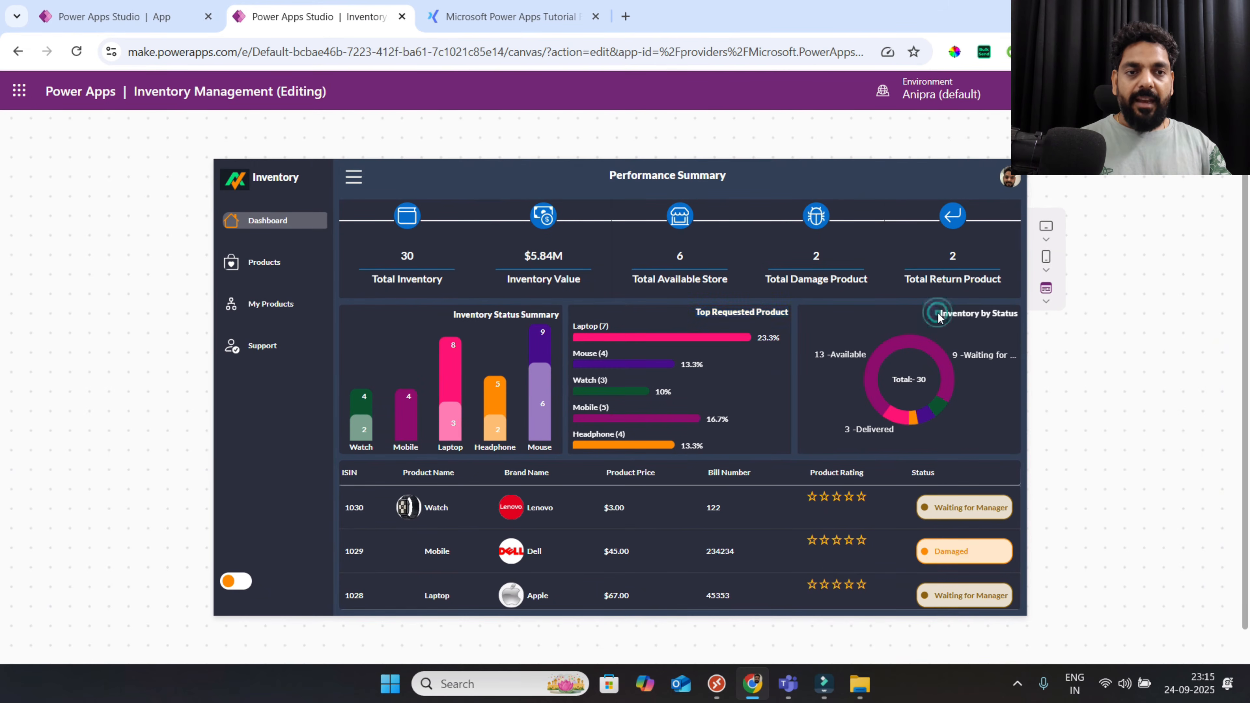
{"action": "left_click_drag", "start_coordinate": [938, 311], "coordinate": [1022, 318]}
{"action": "key", "text": "ctrl+c"}
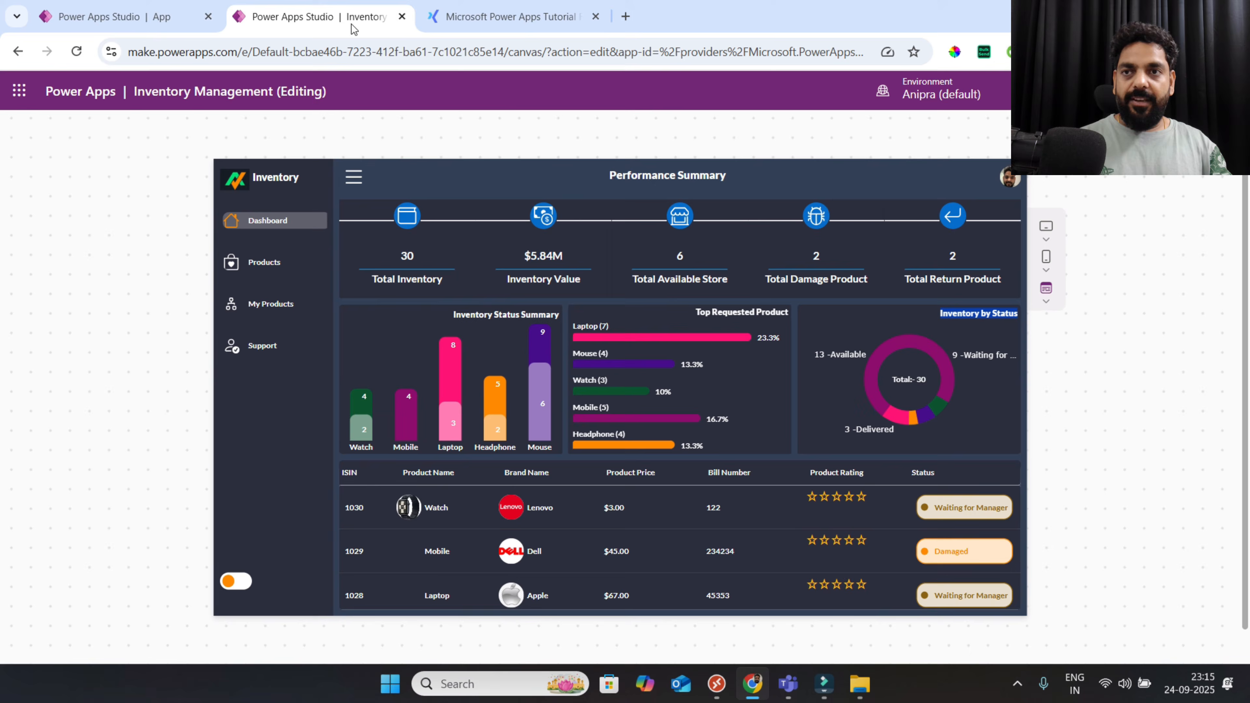
{"action": "left_click", "coordinate": [148, 17]}
{"action": "left_click", "coordinate": [741, 363]}
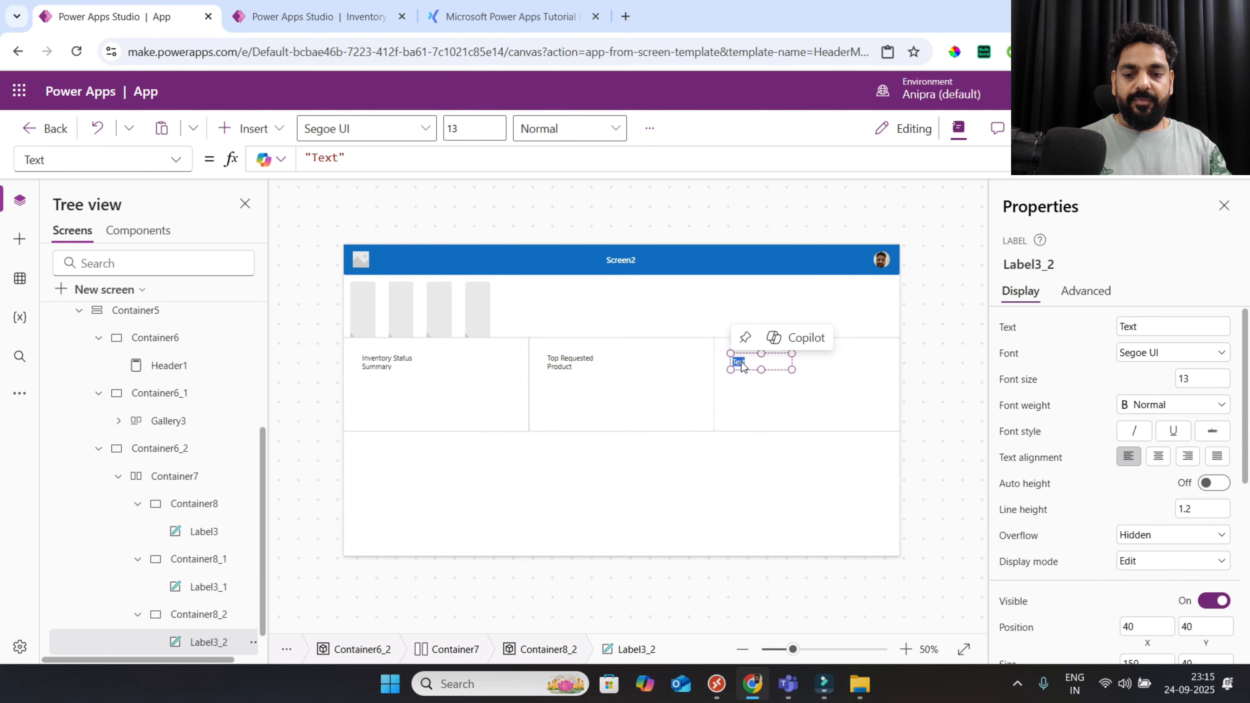
{"action": "key", "text": "ctrl+v"}
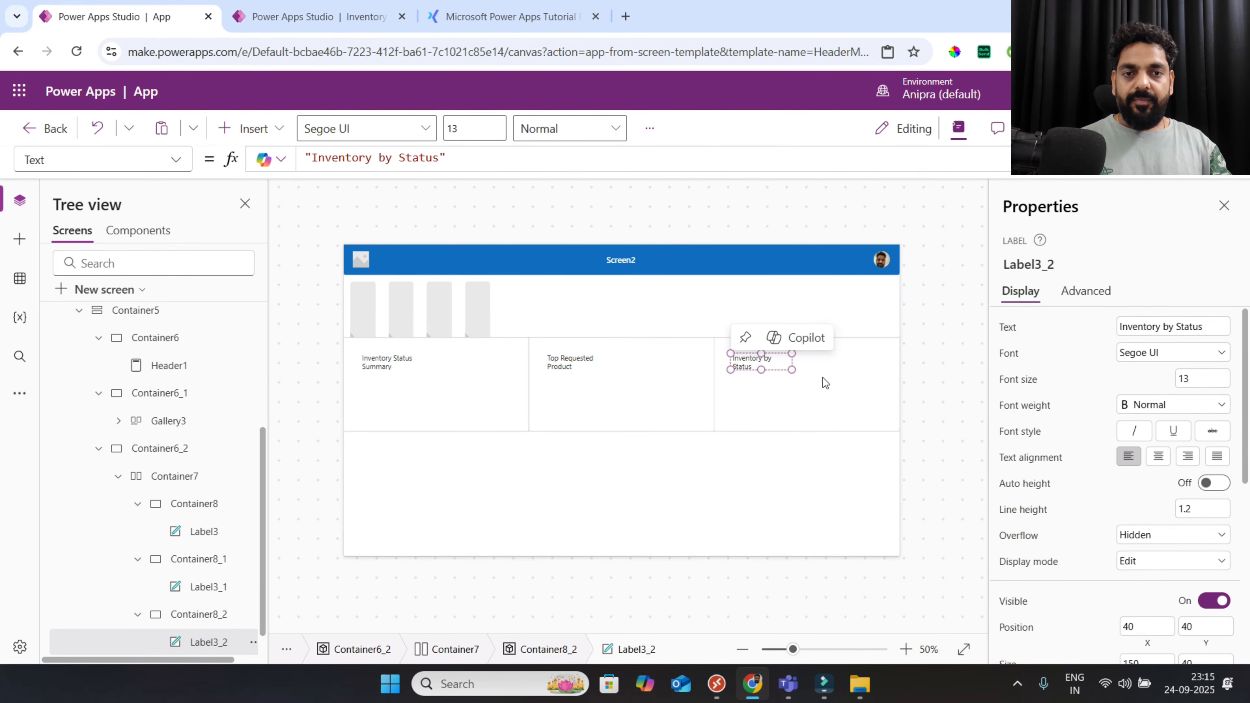
{"action": "left_click_drag", "start_coordinate": [794, 370], "coordinate": [844, 367]}
{"action": "left_click", "coordinate": [817, 385]}
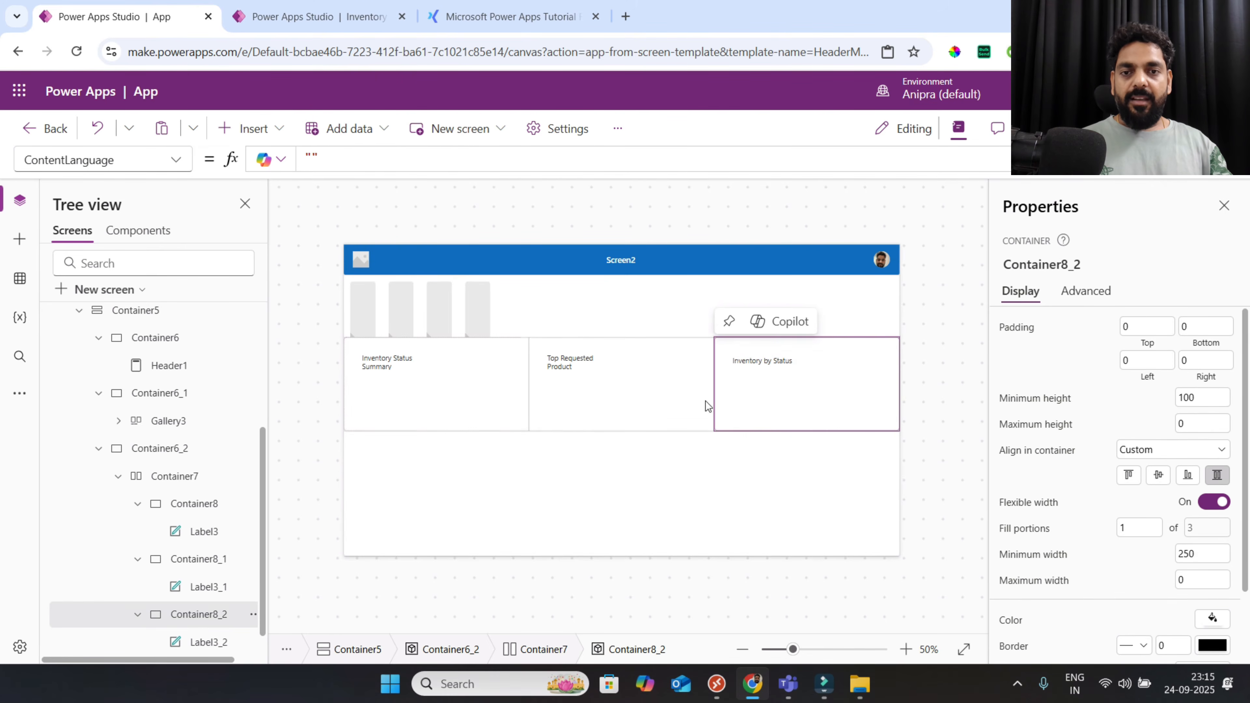
Check the product table on the Inventory Management dashboard and insert a vertical container into the empty Container6_3
{"action": "left_click", "coordinate": [593, 488]}
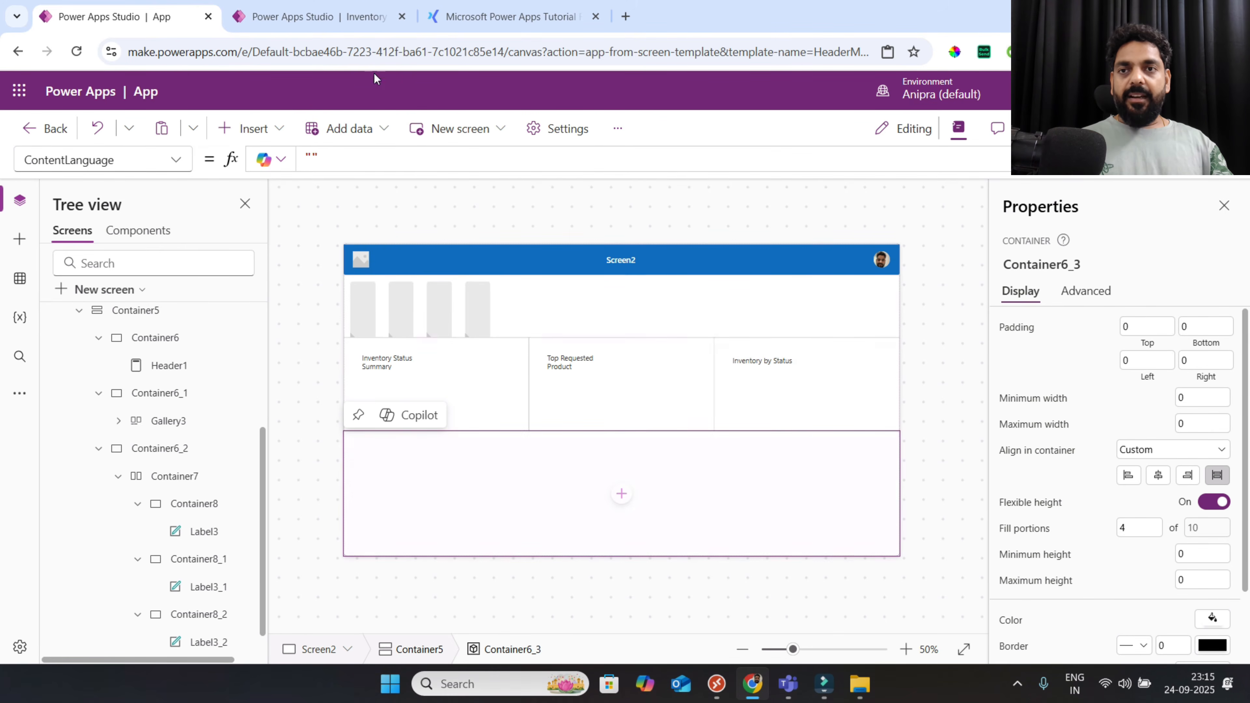
{"action": "left_click", "coordinate": [344, 16]}
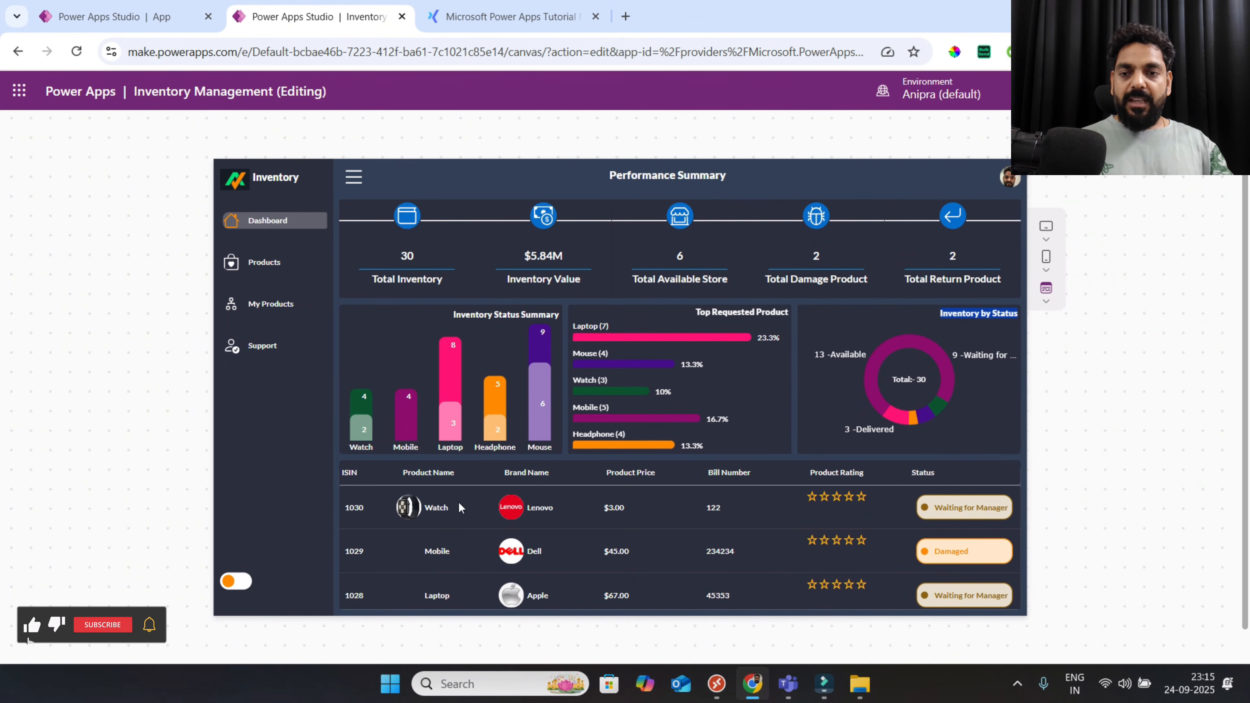
{"action": "left_click_drag", "start_coordinate": [347, 470], "coordinate": [469, 476]}
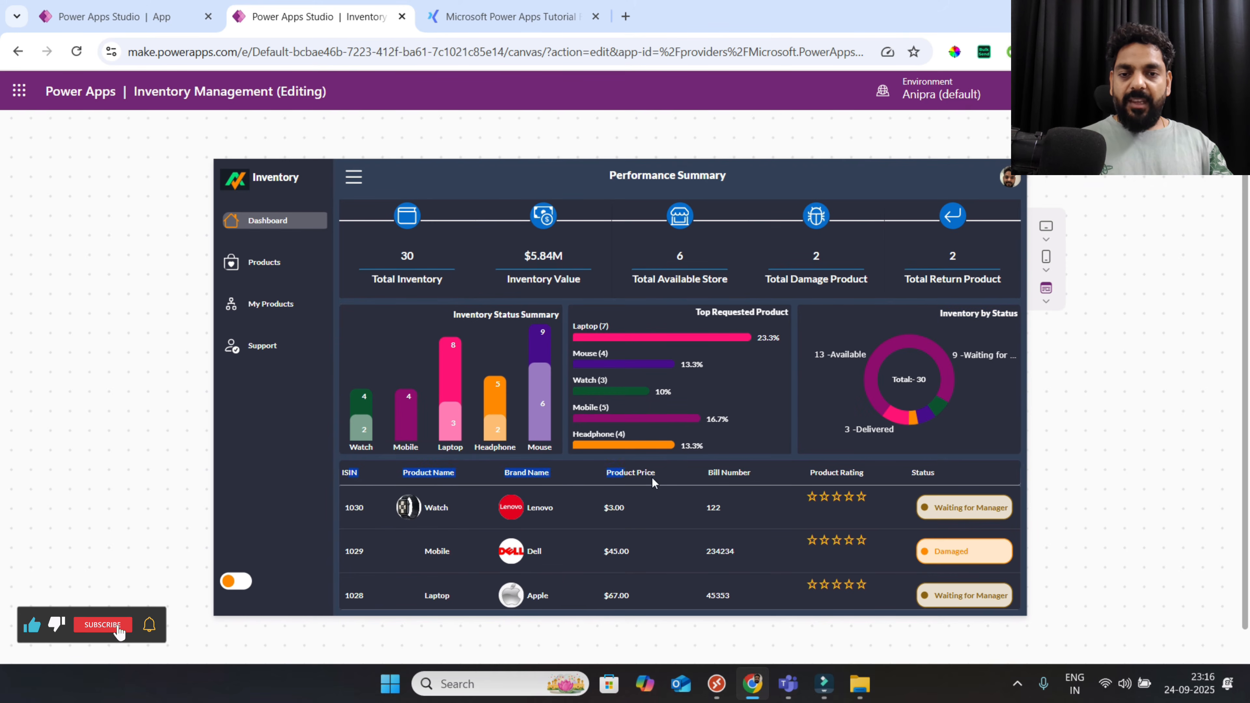
{"action": "left_click", "coordinate": [940, 481]}
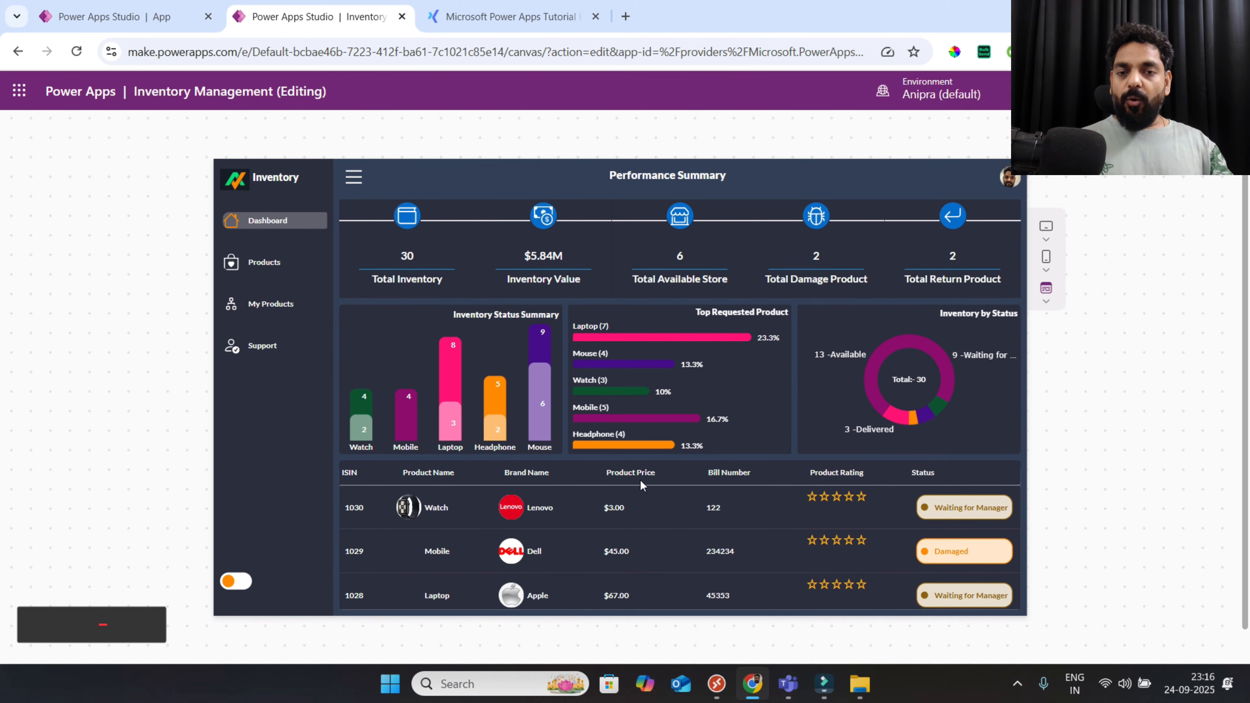
{"action": "left_click", "coordinate": [118, 18]}
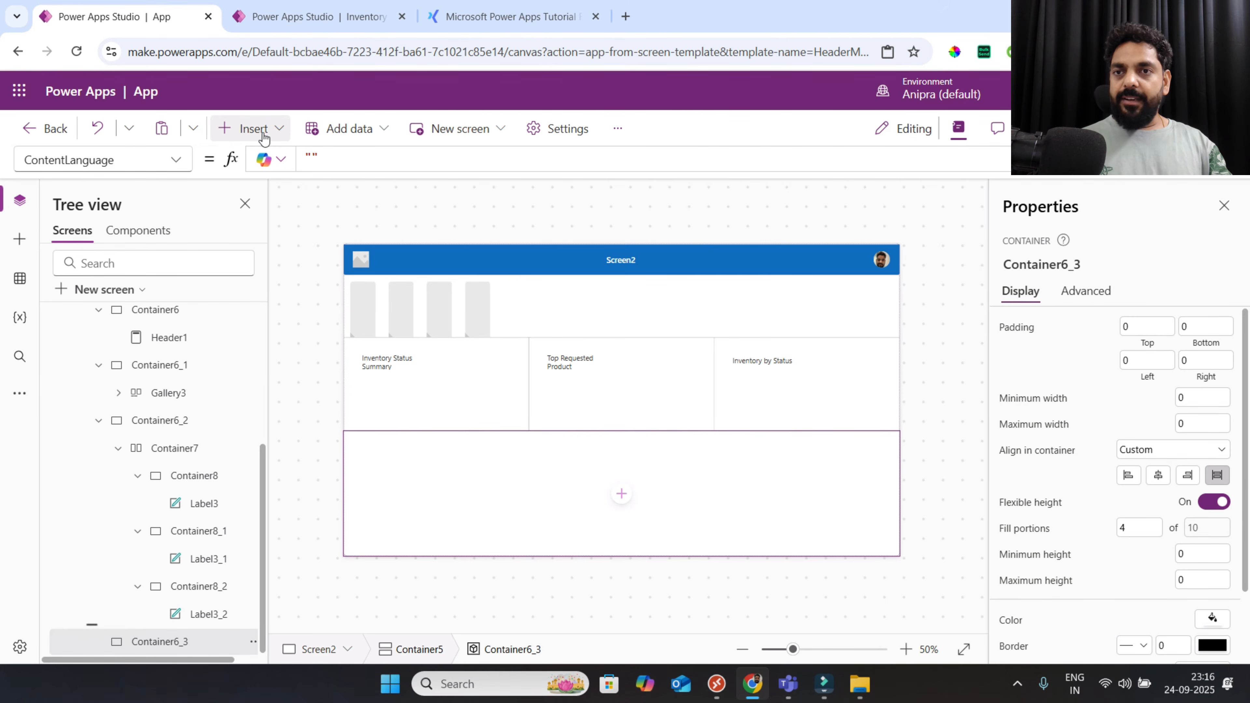
{"action": "left_click", "coordinate": [253, 128]}
{"action": "left_click", "coordinate": [282, 165]}
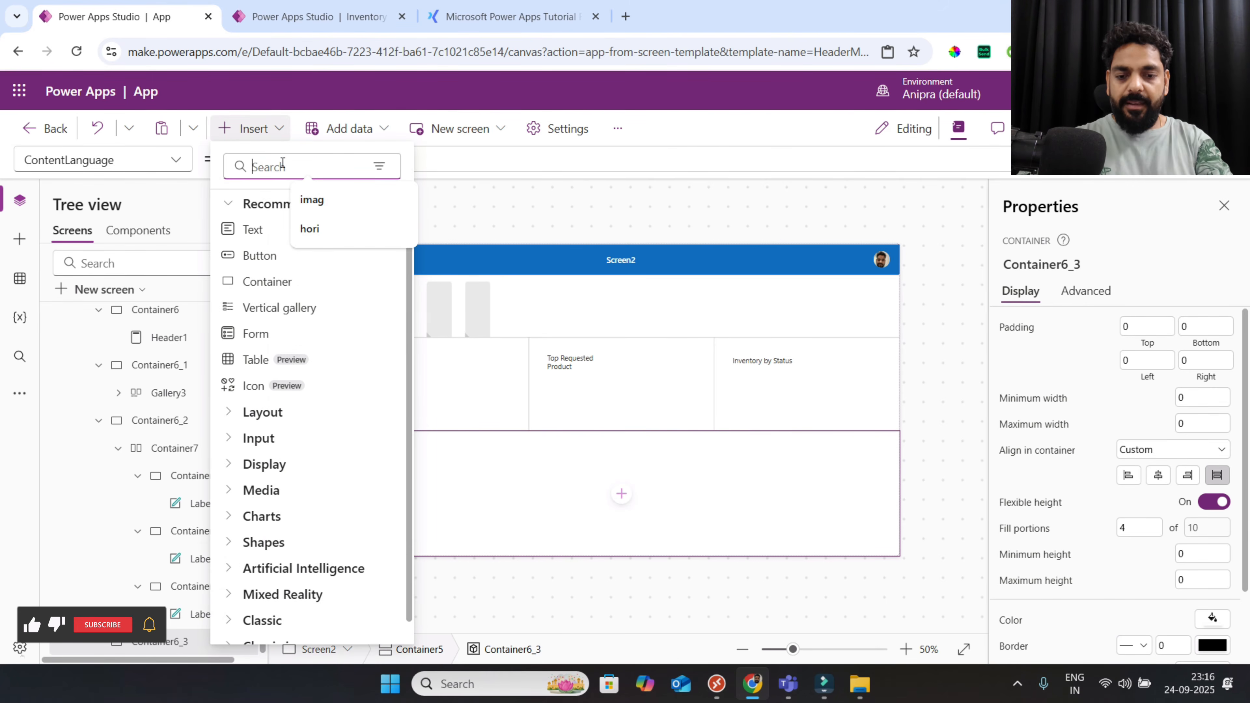
{"action": "type", "text": "ver"}
{"action": "left_click", "coordinate": [311, 226]}
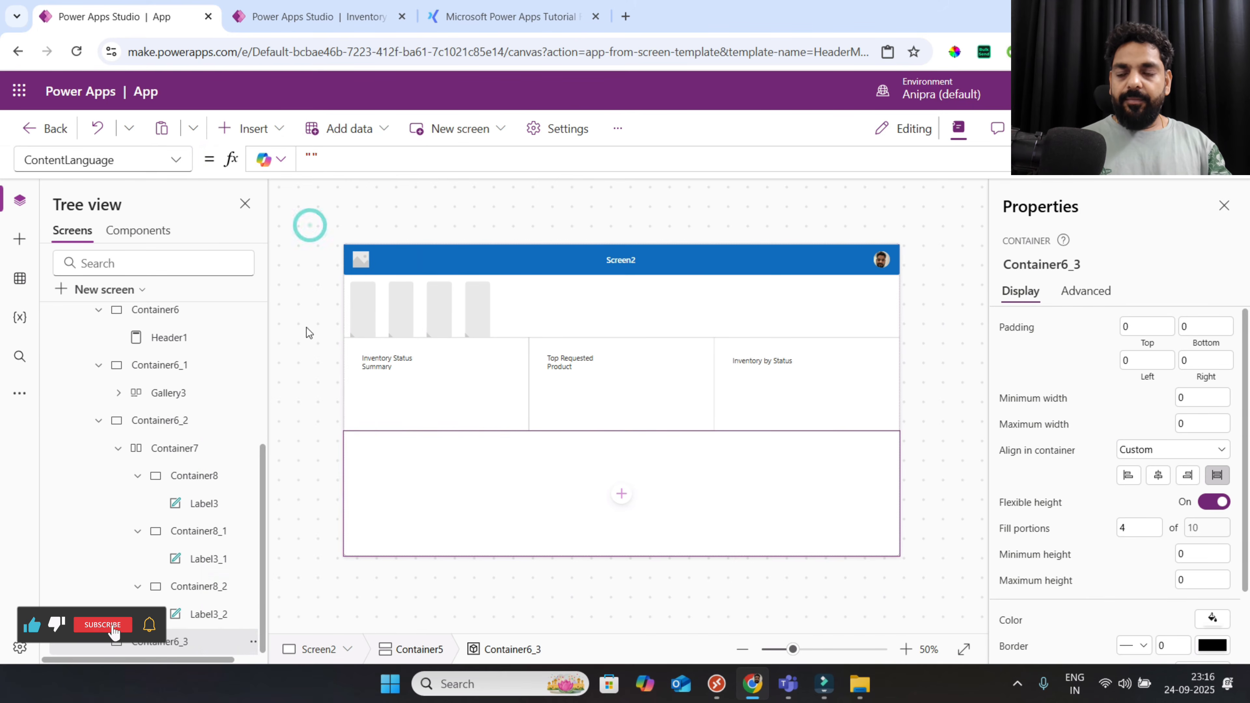
Set the X and Y position of the new vertical container, Container9, to 0
{"action": "double_click", "coordinate": [1142, 523]}
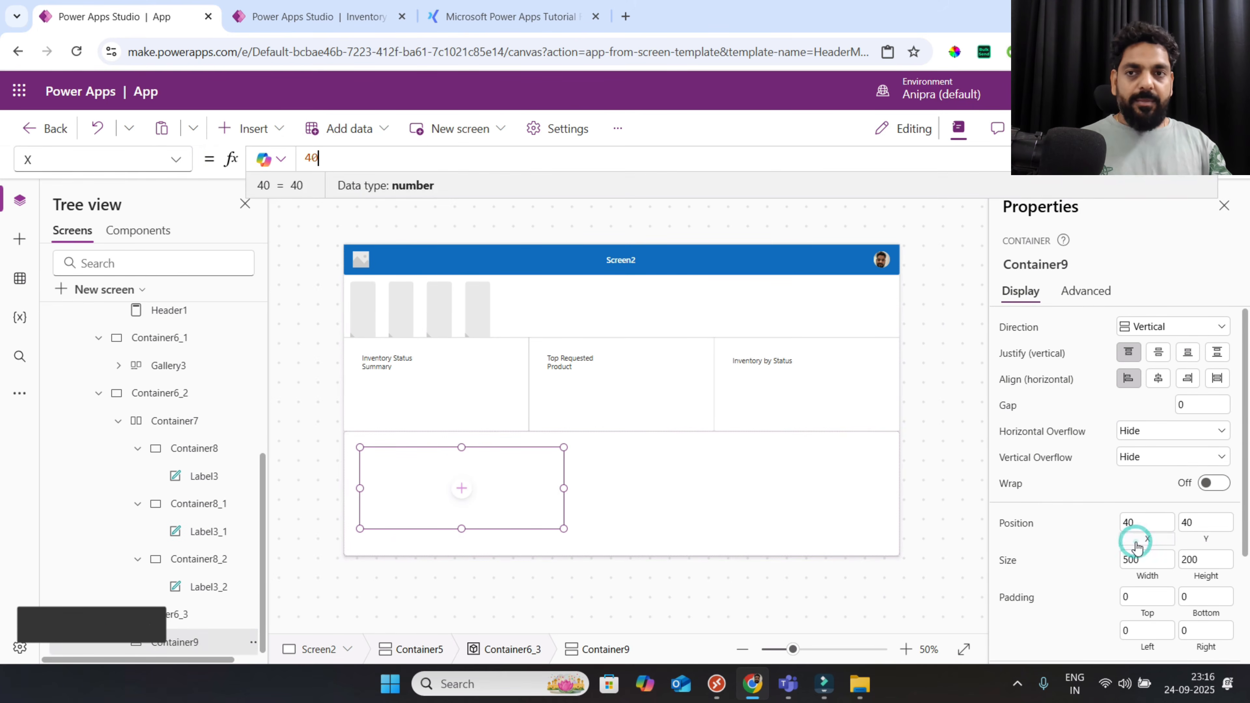
{"action": "type", "text": "0"}
{"action": "left_click", "coordinate": [1192, 542]}
{"action": "left_click", "coordinate": [1197, 541]}
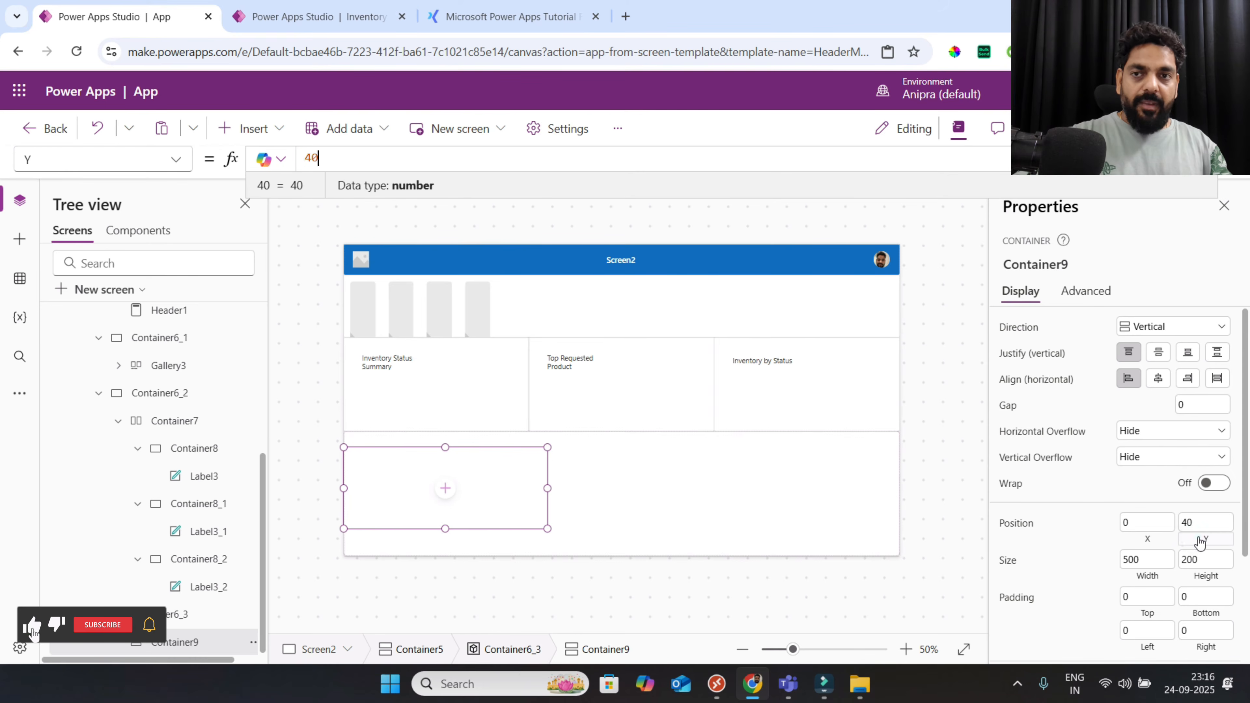
{"action": "type", "text": "0"}
Set Container9's width to Parent.Width and its height to Parent.Height
{"action": "left_click", "coordinate": [1147, 561]}
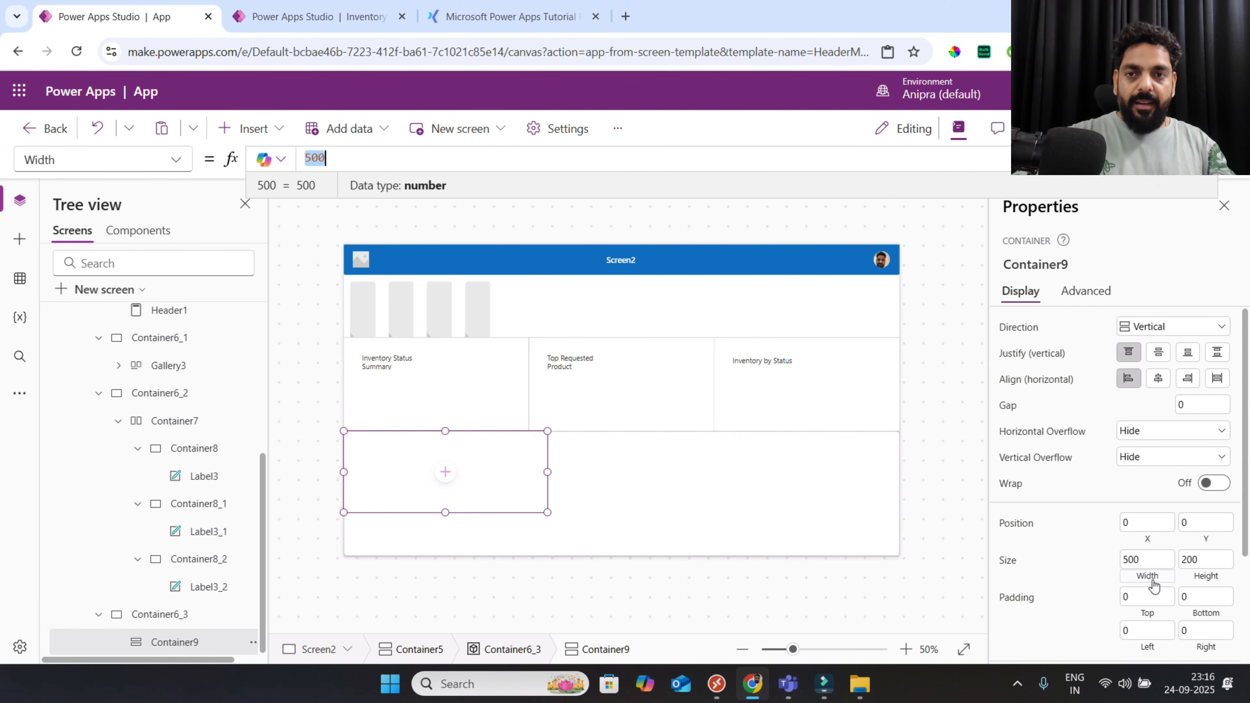
{"action": "type", "text": "par"}
{"action": "key", "text": "Tab"}
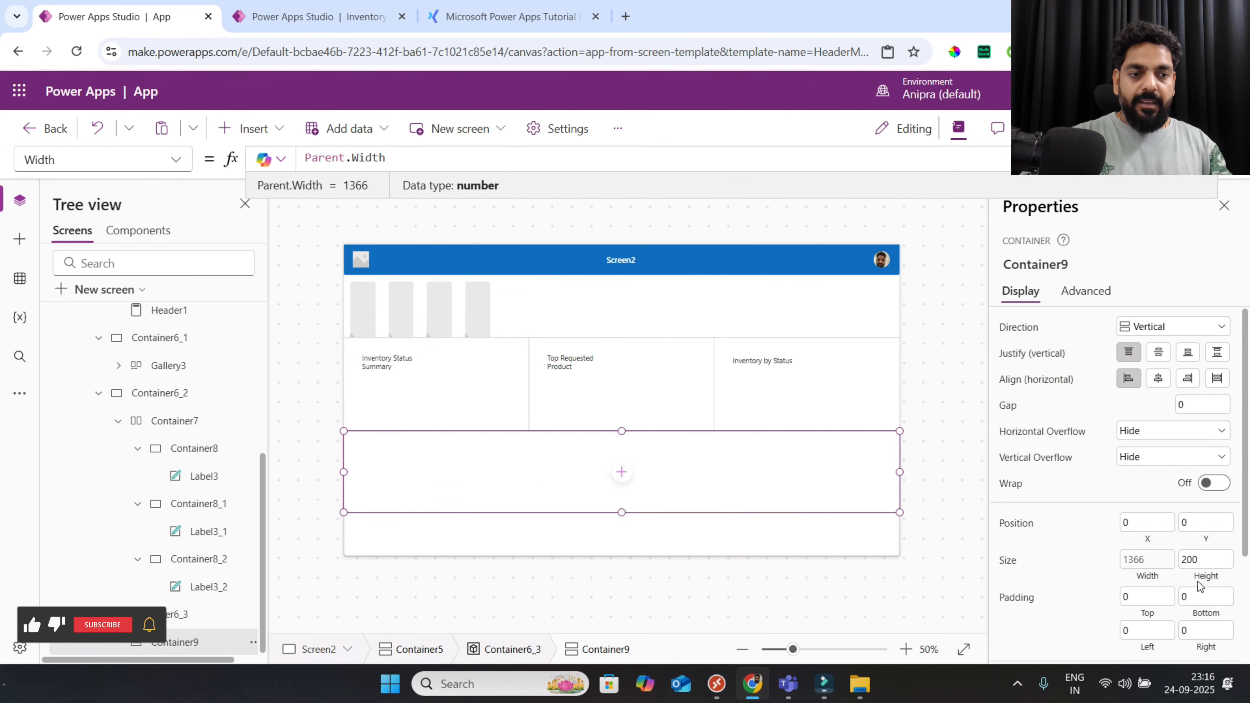
{"action": "left_click", "coordinate": [1203, 581]}
{"action": "type", "text": "pare"}
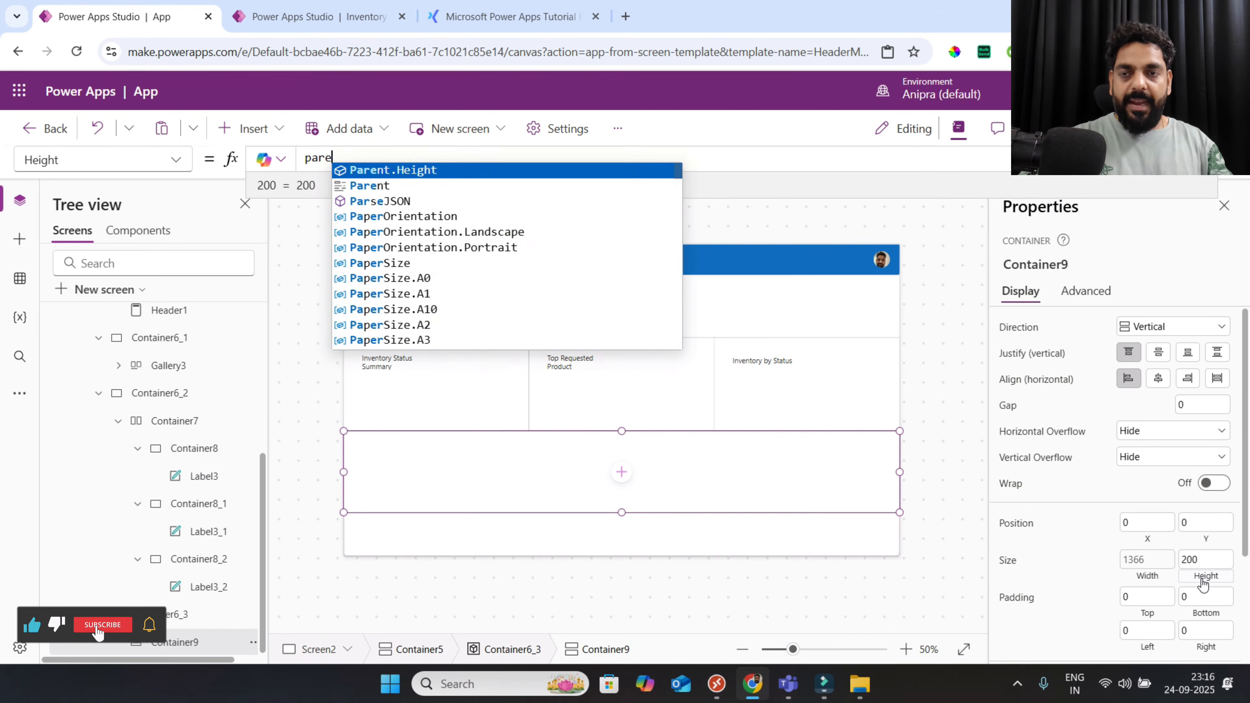
{"action": "key", "text": "Tab"}
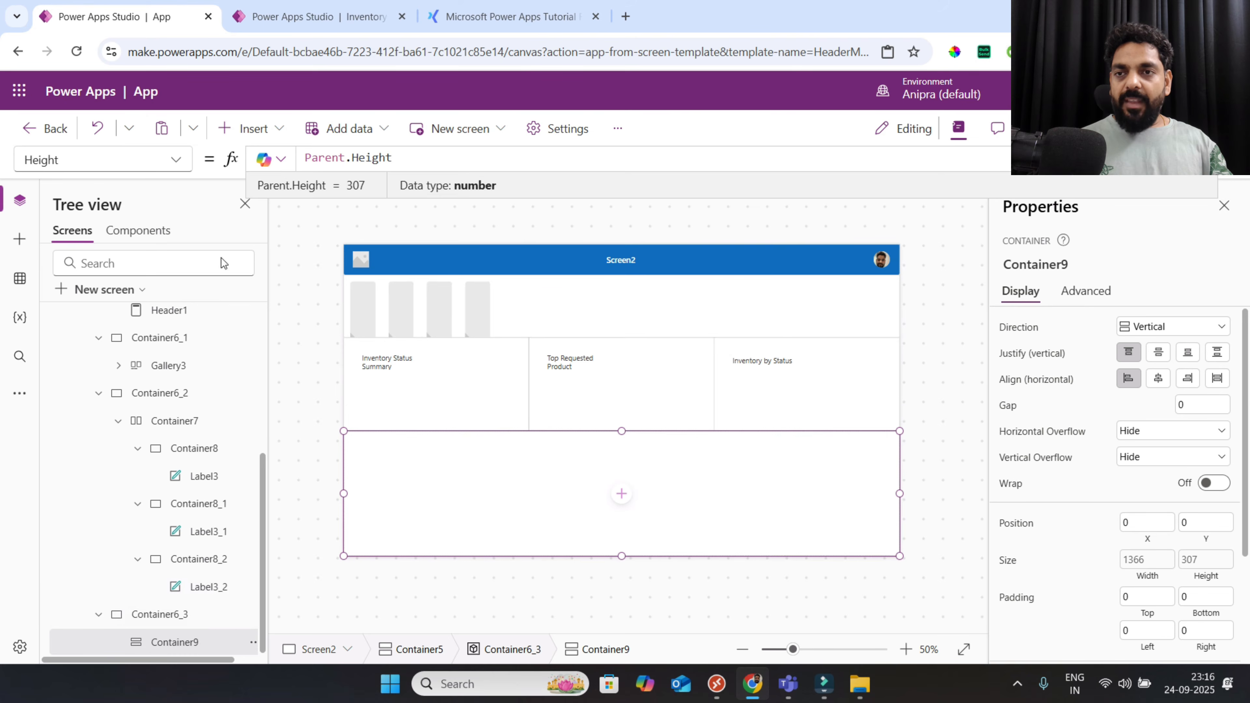
Insert a horizontal container inside Container9
{"action": "left_click", "coordinate": [251, 129]}
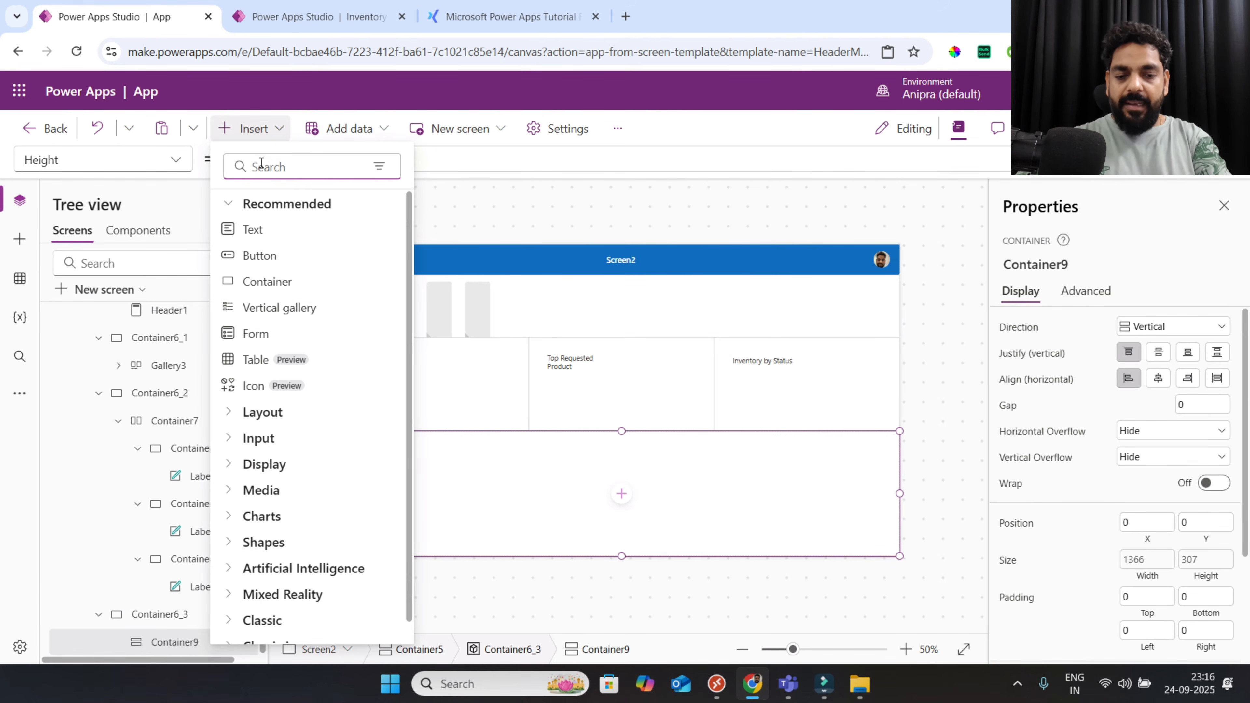
{"action": "type", "text": "hori"}
{"action": "left_click", "coordinate": [284, 229]}
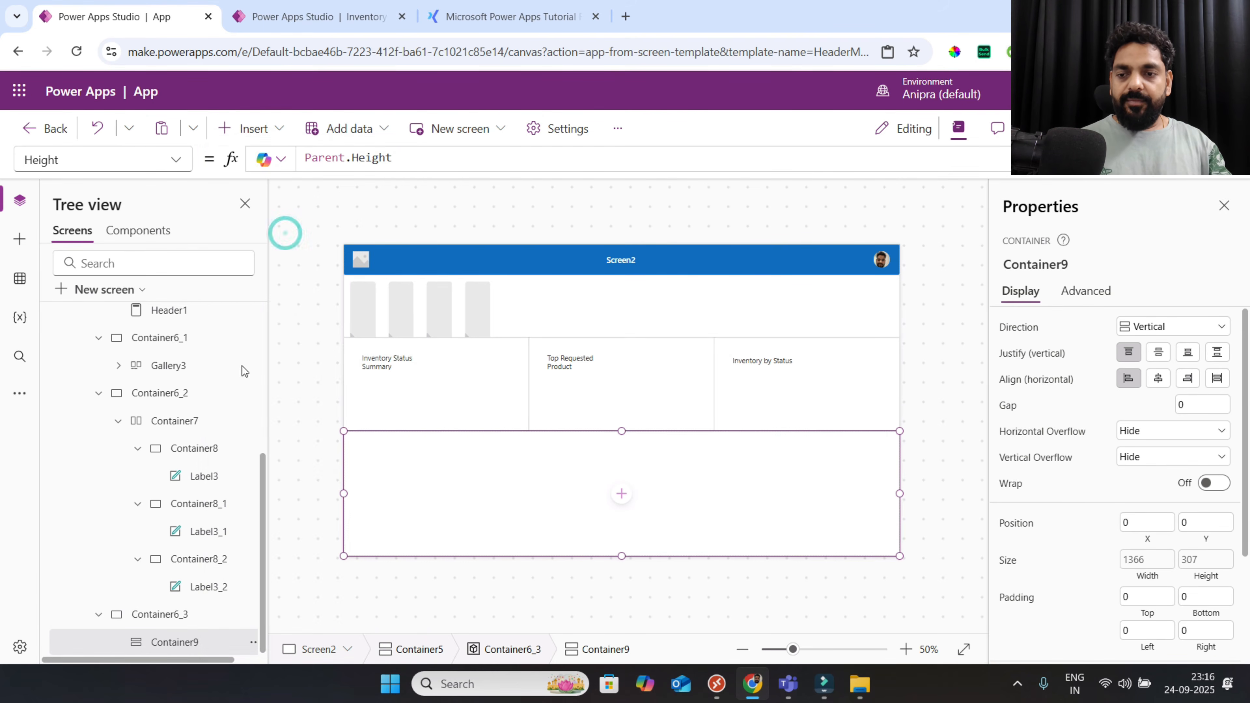
{"action": "left_click_drag", "start_coordinate": [260, 577], "coordinate": [258, 639]}
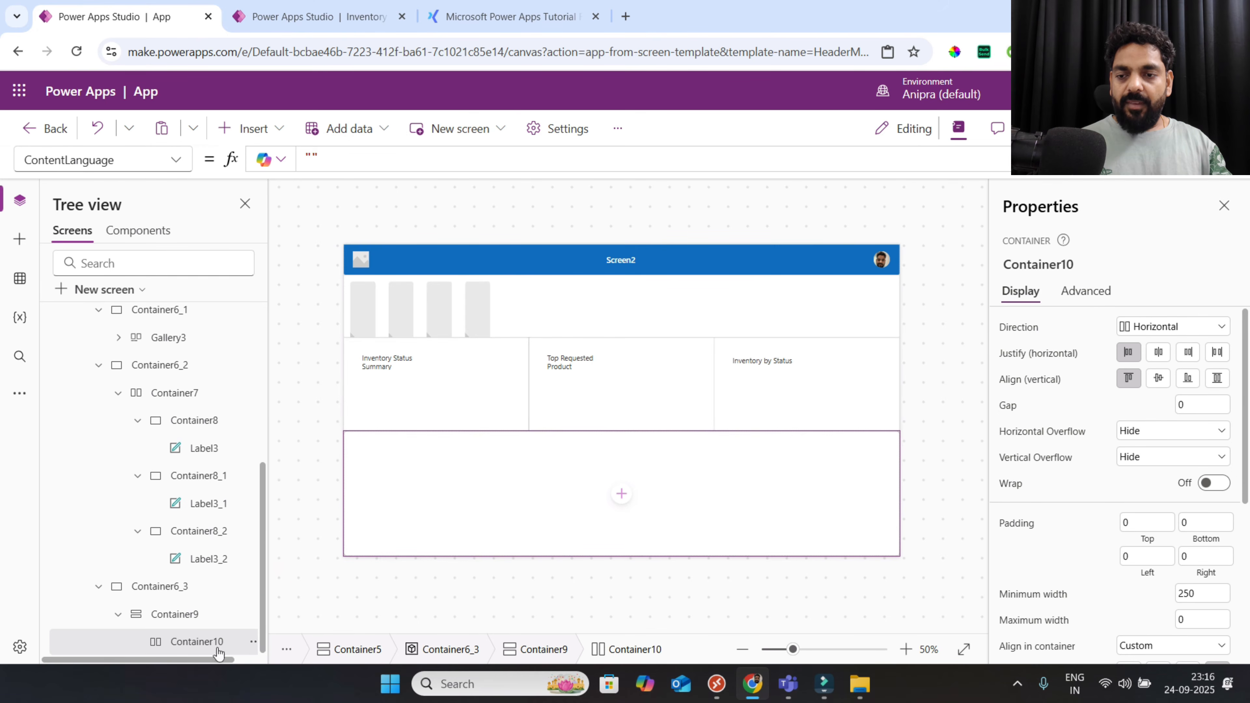
Insert a vertical gallery into Container9 below the horizontal container
{"action": "left_click", "coordinate": [190, 616]}
{"action": "left_click", "coordinate": [260, 139]}
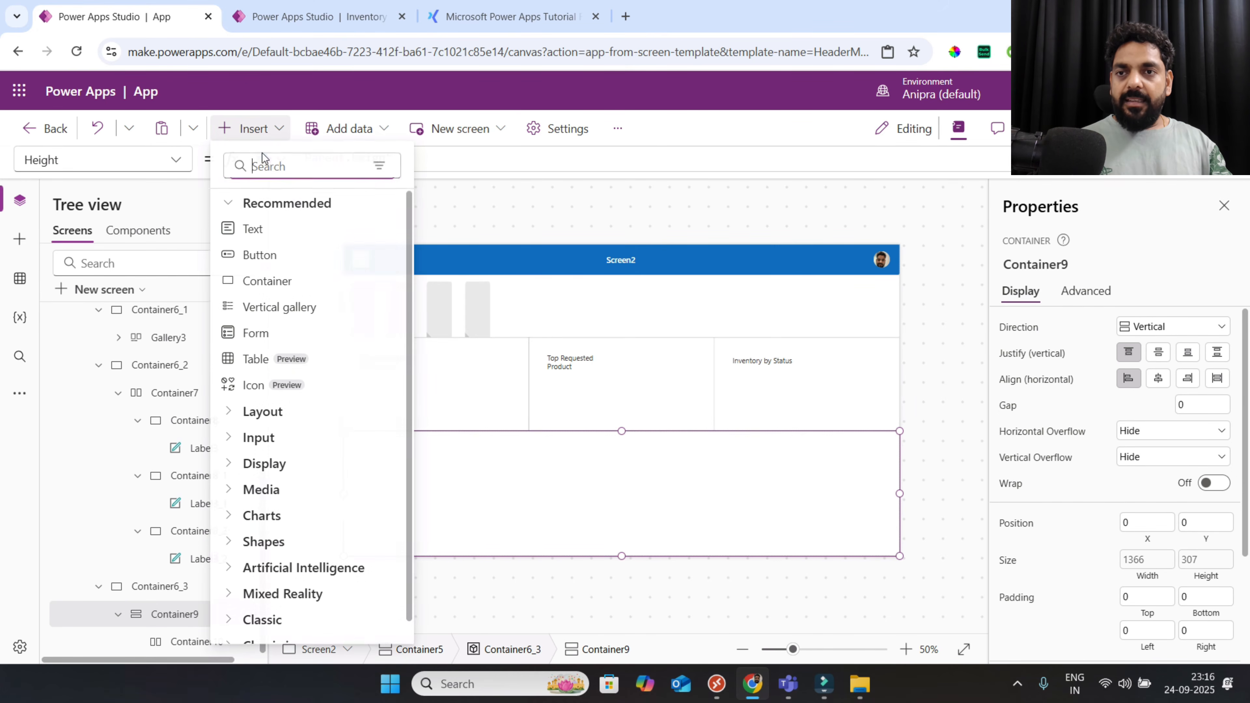
{"action": "type", "text": "con"}
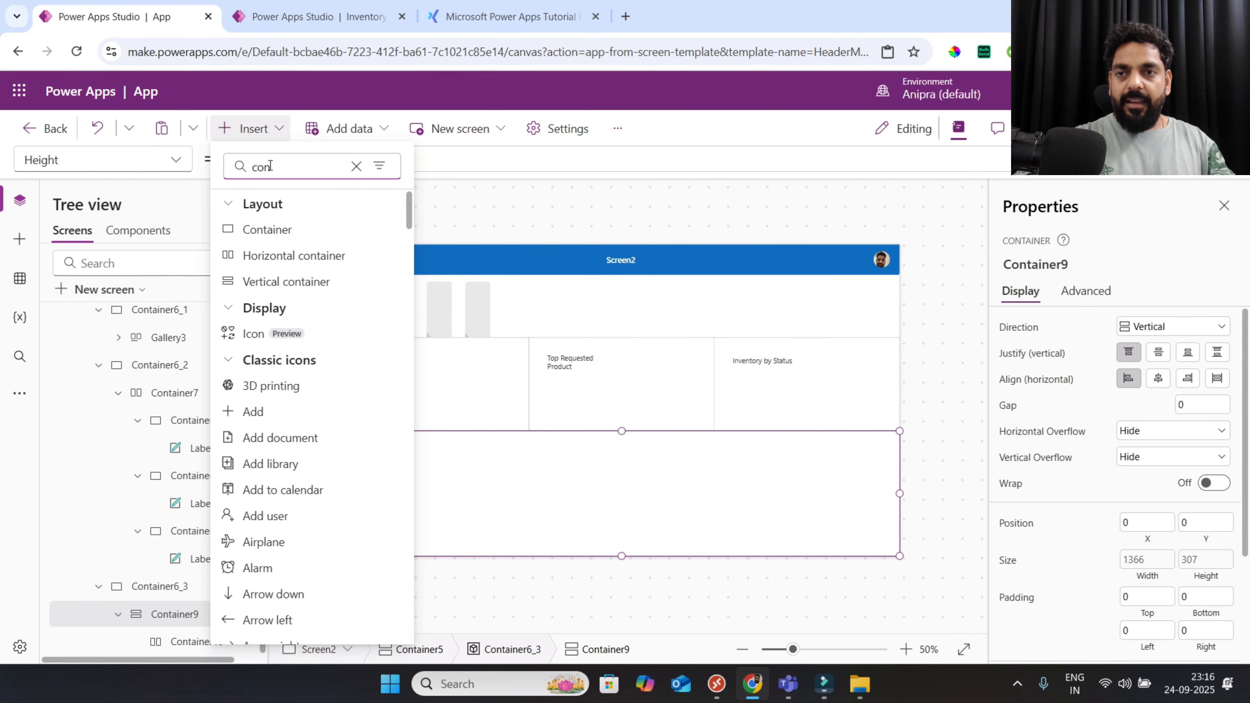
{"action": "double_click", "coordinate": [270, 167]}
{"action": "type", "text": "gale"}
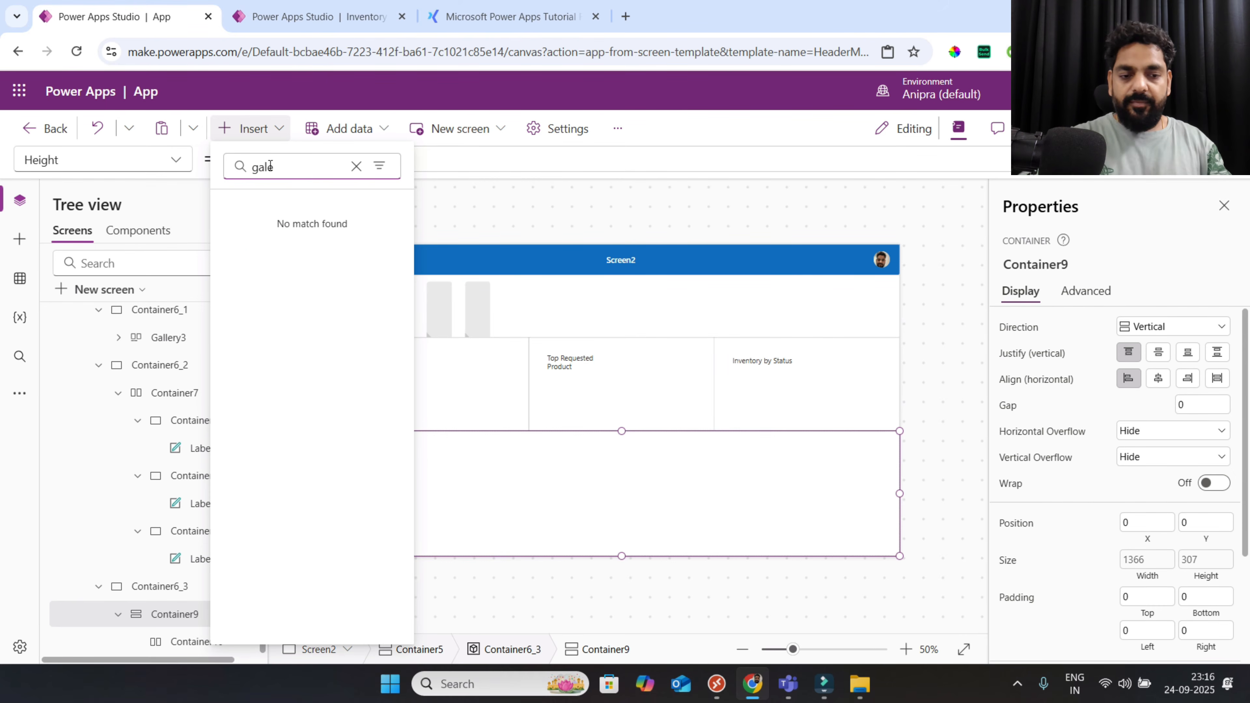
{"action": "key", "text": "BackSpace"}
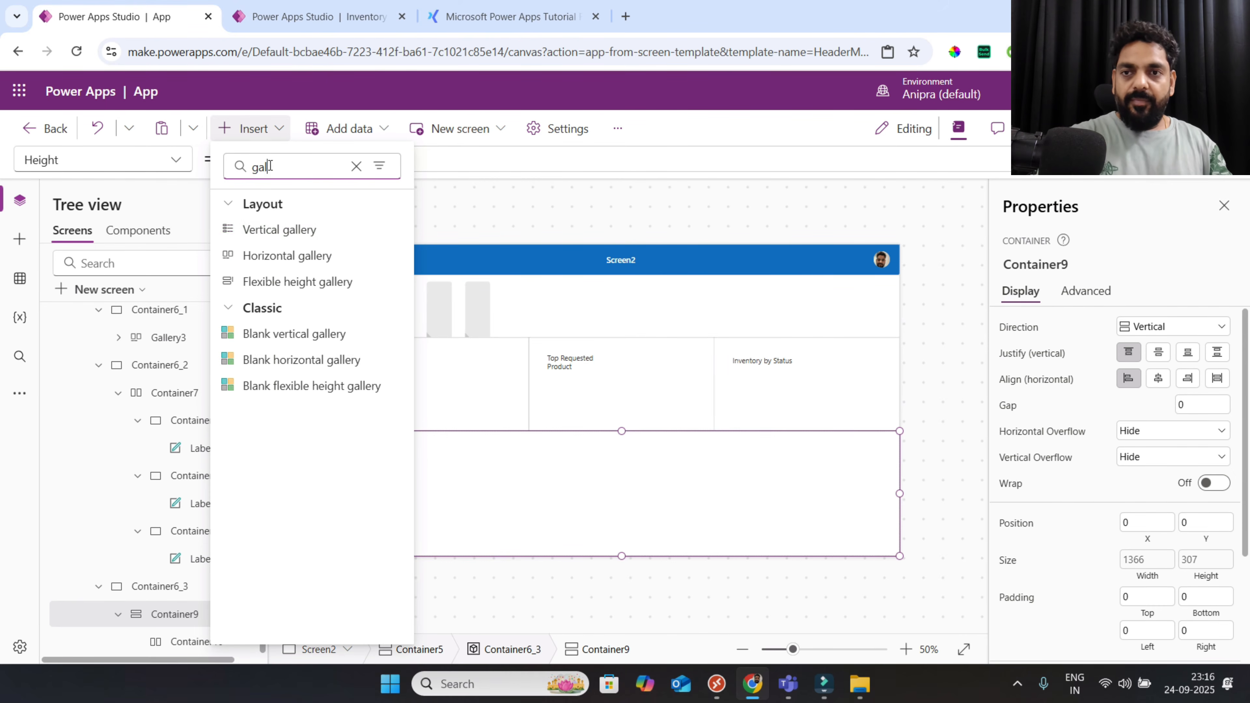
{"action": "left_click", "coordinate": [287, 231]}
{"action": "left_click", "coordinate": [186, 622]}
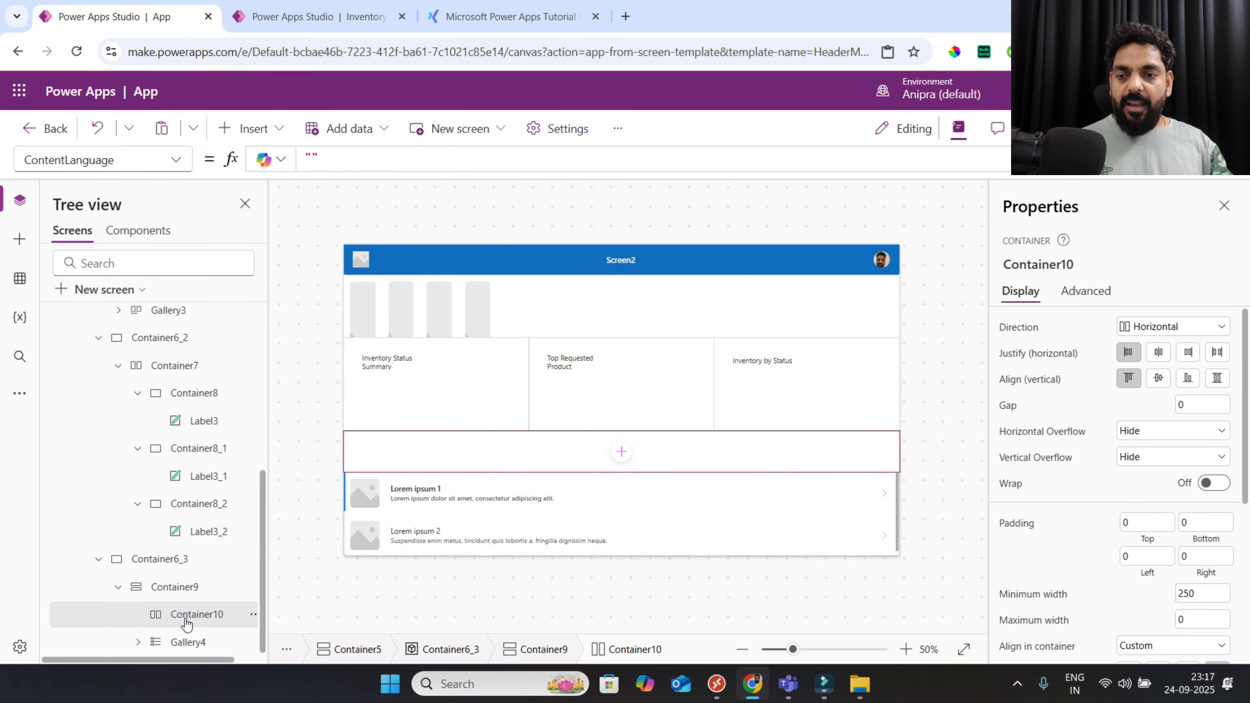
Set the minimum height and minimum width of Gallery4 to 0
{"action": "left_click", "coordinate": [187, 641]}
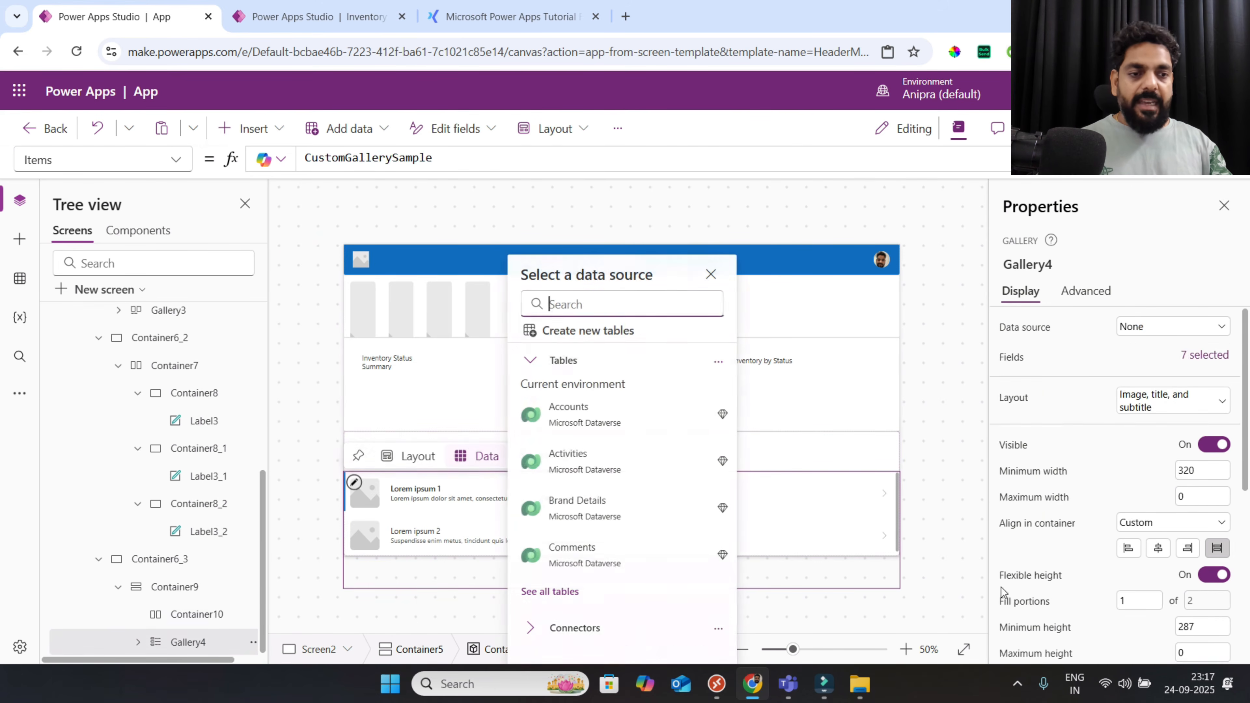
{"action": "scroll", "coordinate": [1162, 573], "scroll_direction": "down", "scroll_amount": 1}
{"action": "left_click", "coordinate": [1201, 565]}
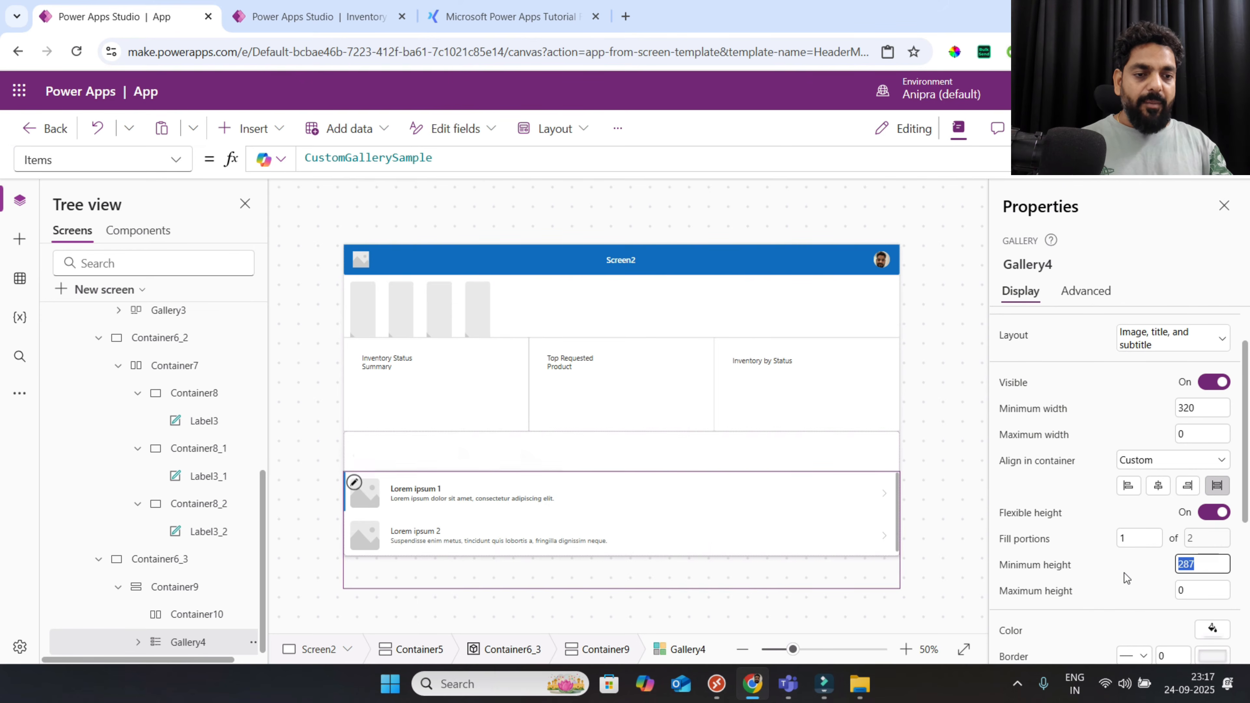
{"action": "type", "text": "0"}
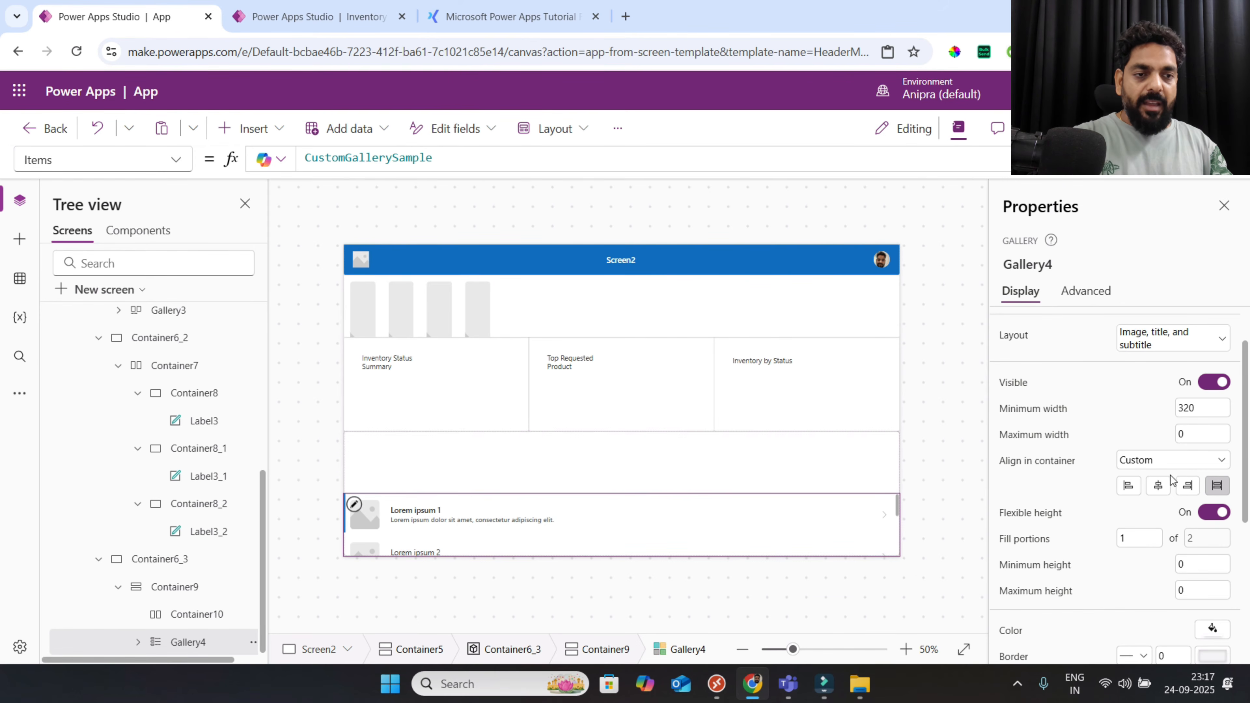
{"action": "left_click", "coordinate": [1202, 408]}
{"action": "type", "text": "0"}
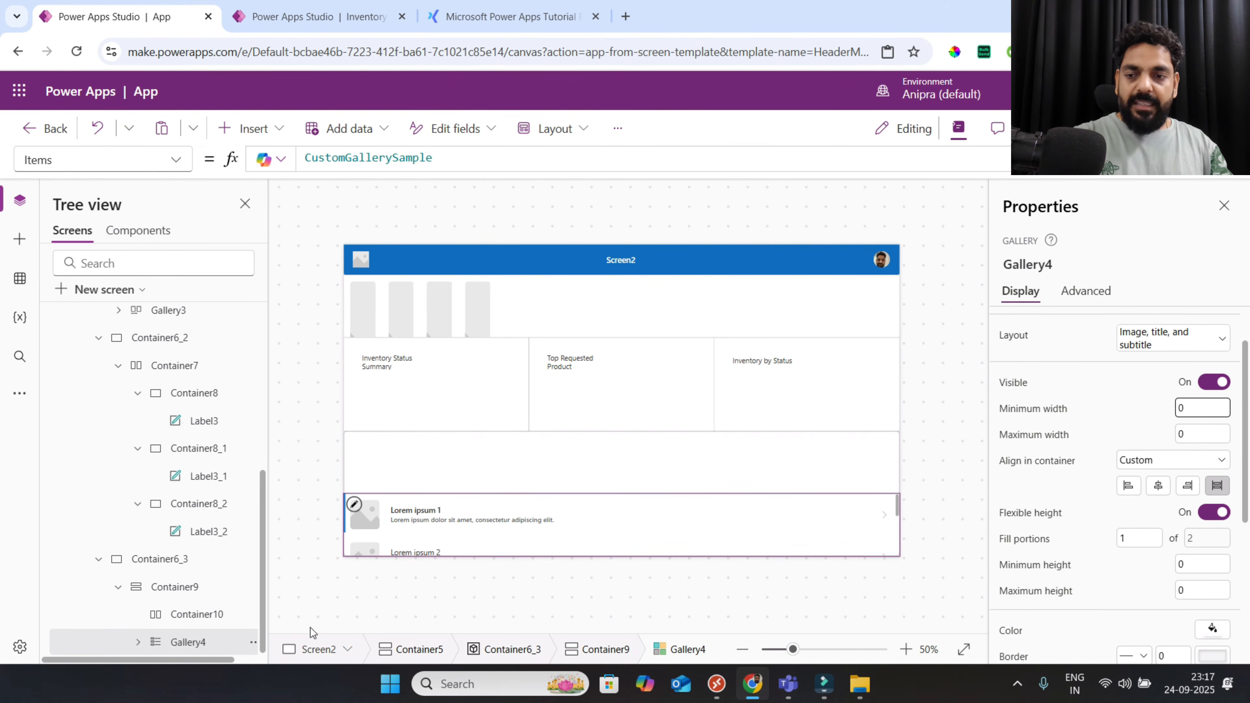
Set the minimum height and minimum width of the horizontal container, Container10, to 0
{"action": "left_click", "coordinate": [196, 616]}
{"action": "scroll", "coordinate": [1171, 586], "scroll_direction": "down", "scroll_amount": 5}
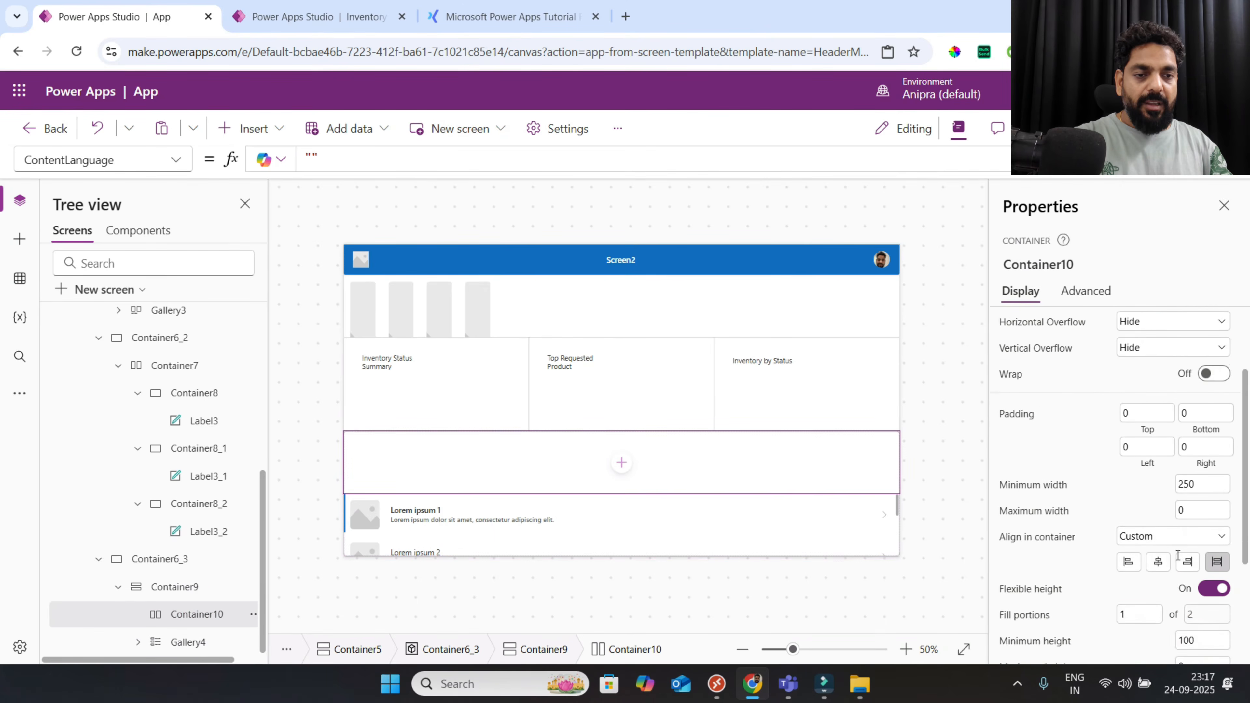
{"action": "left_click", "coordinate": [1204, 464]}
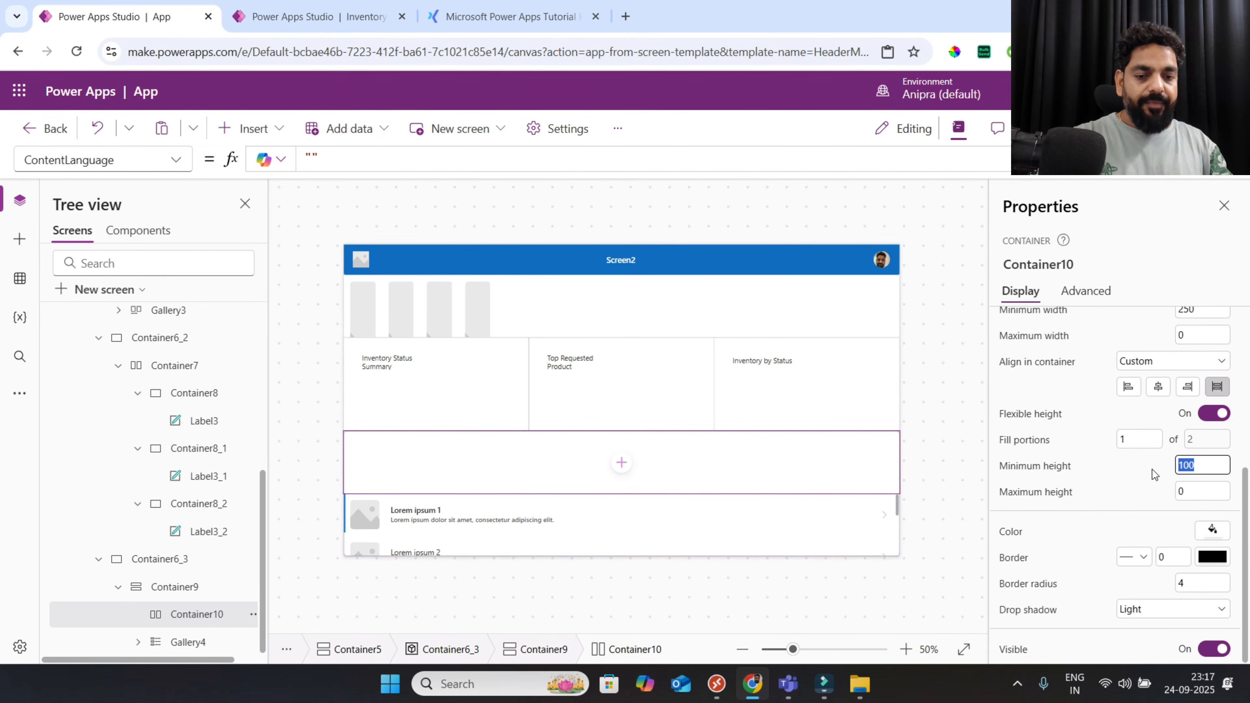
{"action": "type", "text": "0"}
{"action": "scroll", "coordinate": [1152, 453], "scroll_direction": "up", "scroll_amount": 1}
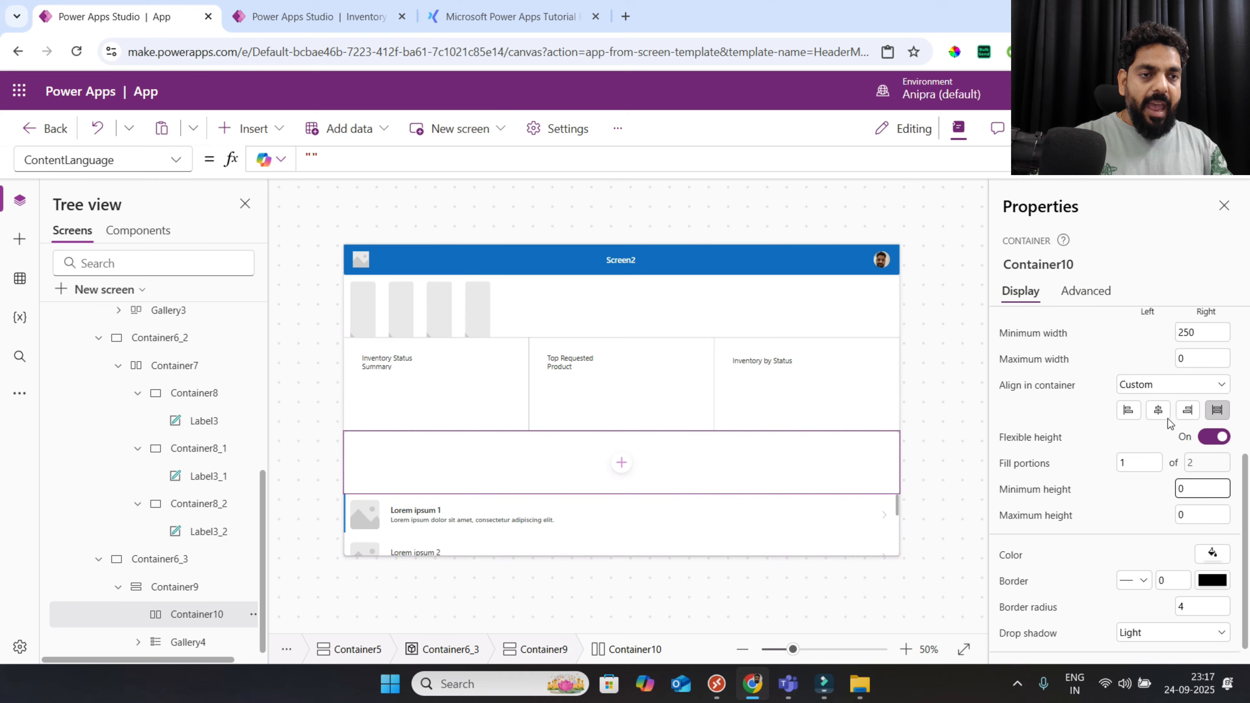
{"action": "left_click", "coordinate": [1202, 342]}
{"action": "type", "text": "0"}
{"action": "left_click", "coordinate": [1094, 433]}
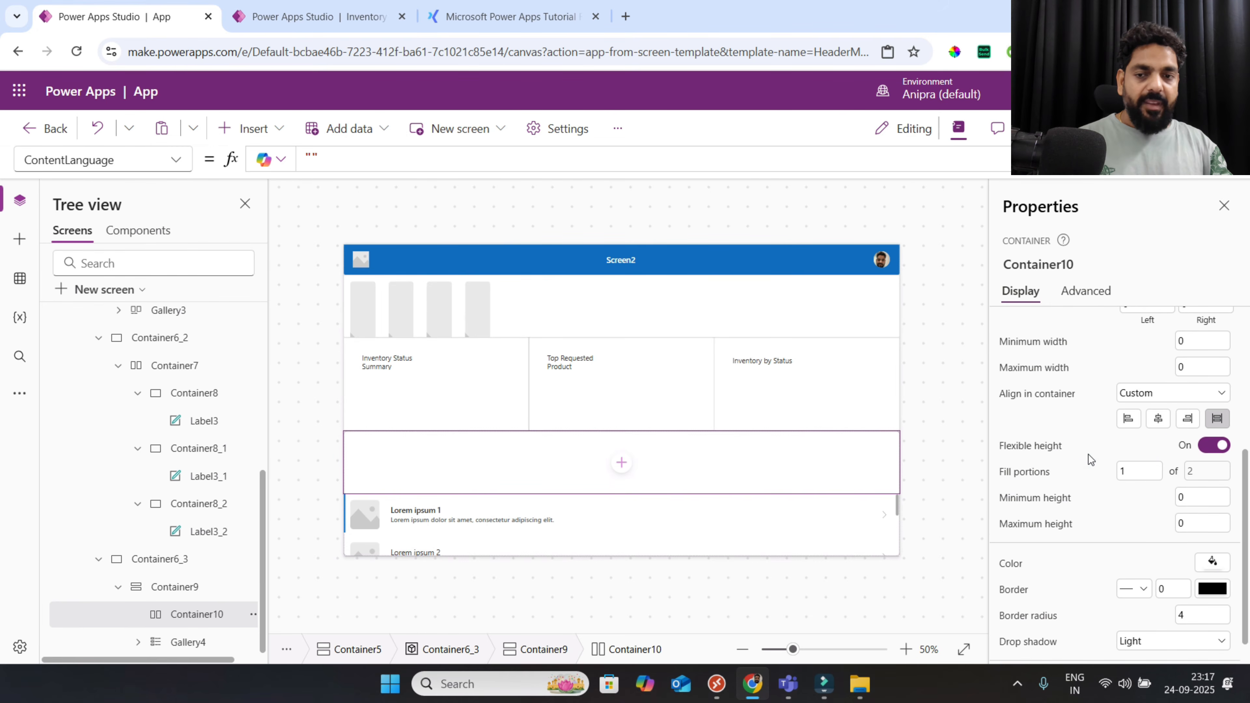
Set the fill portions of Gallery4 to 4
{"action": "left_click", "coordinate": [195, 640]}
{"action": "left_click", "coordinate": [1132, 474]}
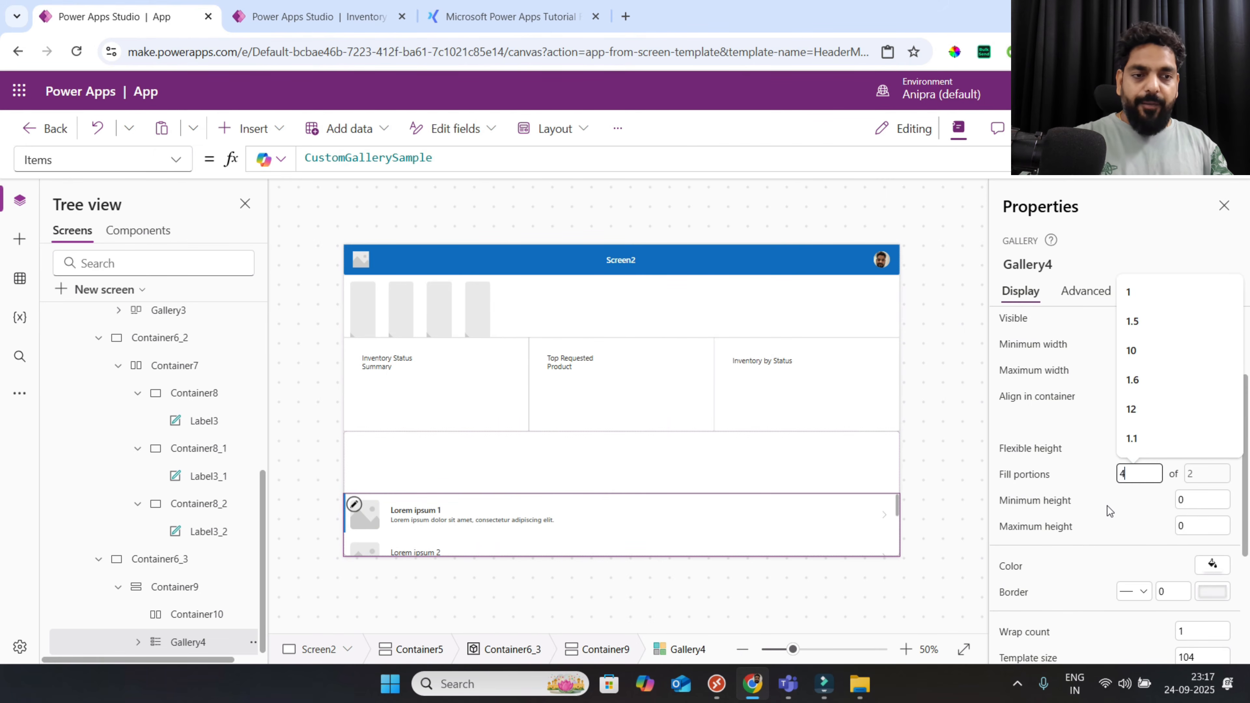
{"action": "type", "text": "4"}
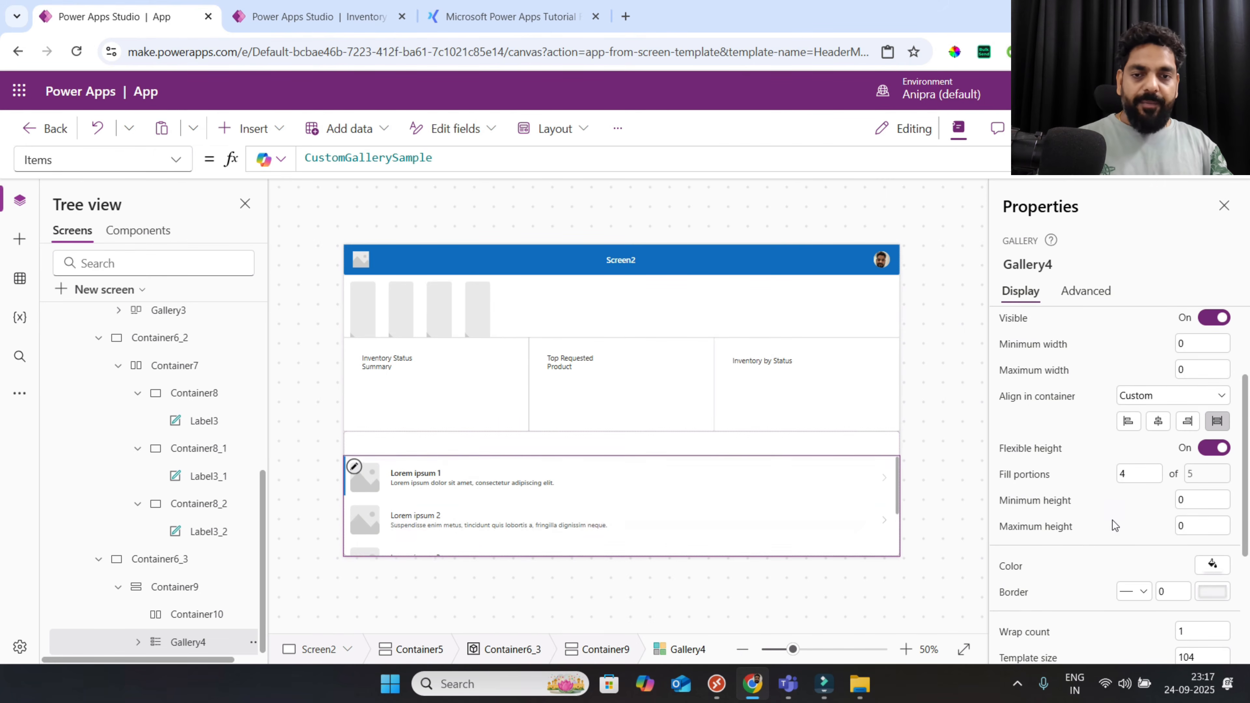
Insert a text label into Container10 above the gallery
{"action": "left_click", "coordinate": [621, 444]}
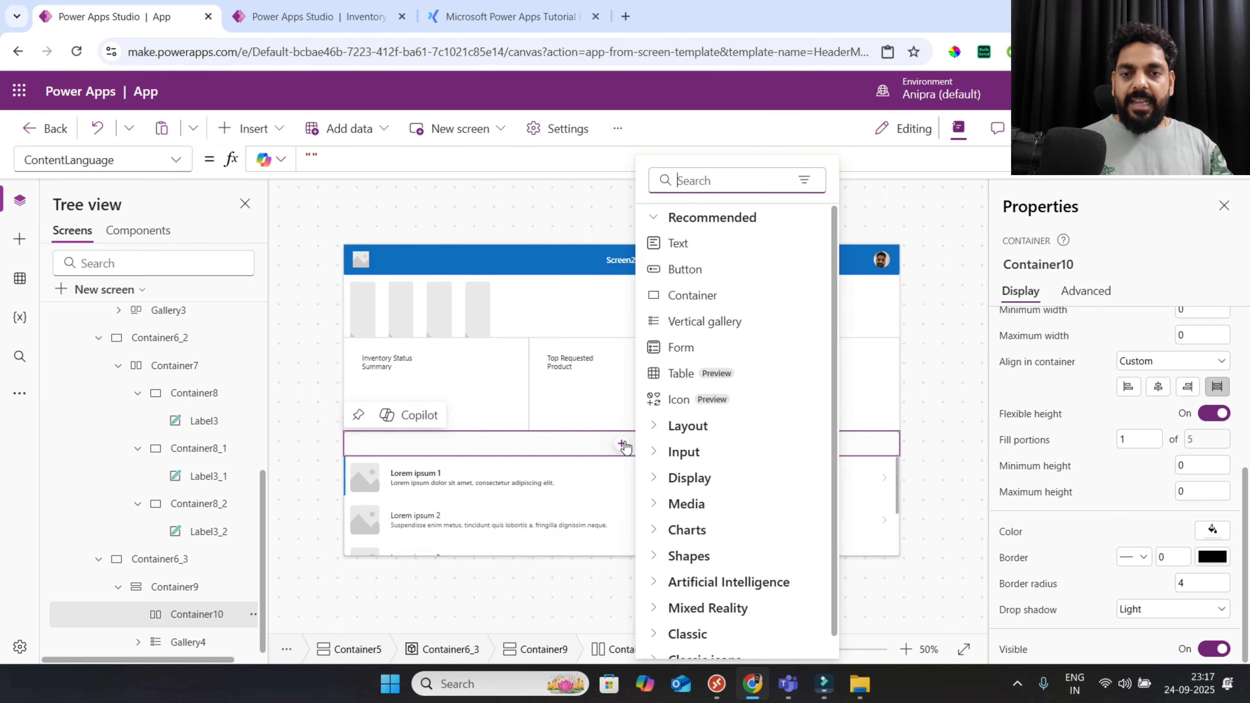
{"action": "left_click", "coordinate": [699, 181]}
{"action": "type", "text": "lab"}
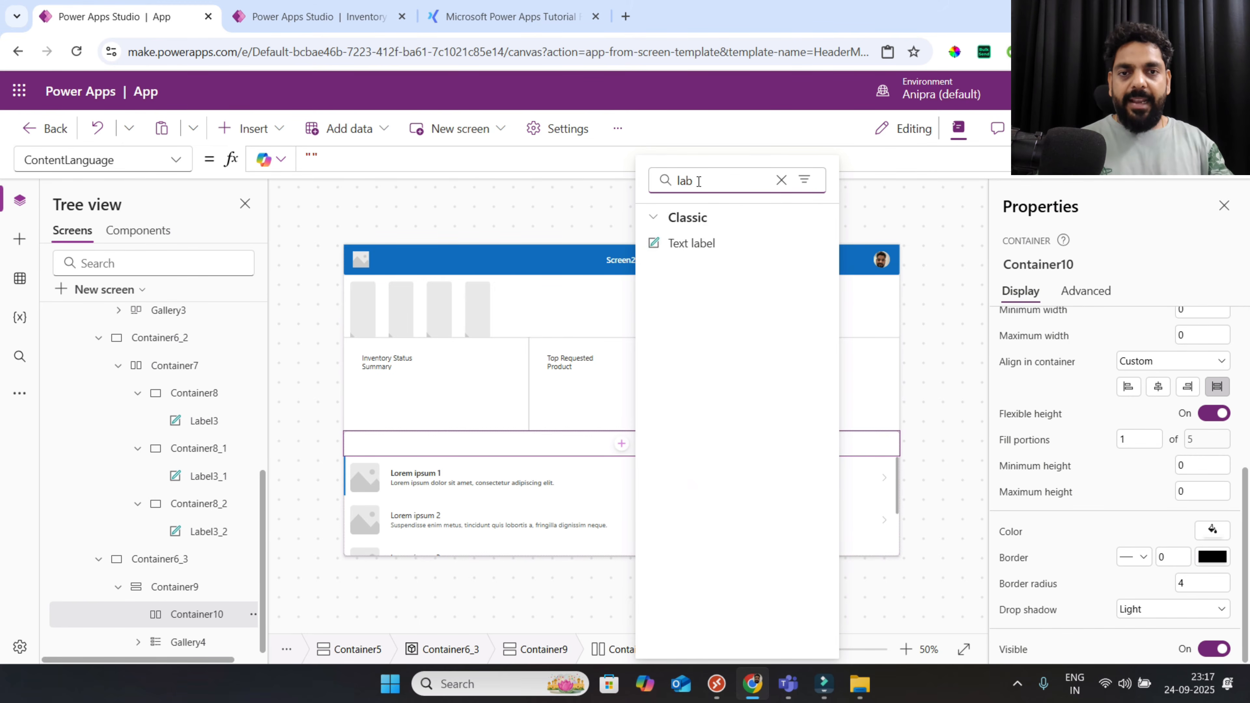
{"action": "left_click", "coordinate": [691, 243]}
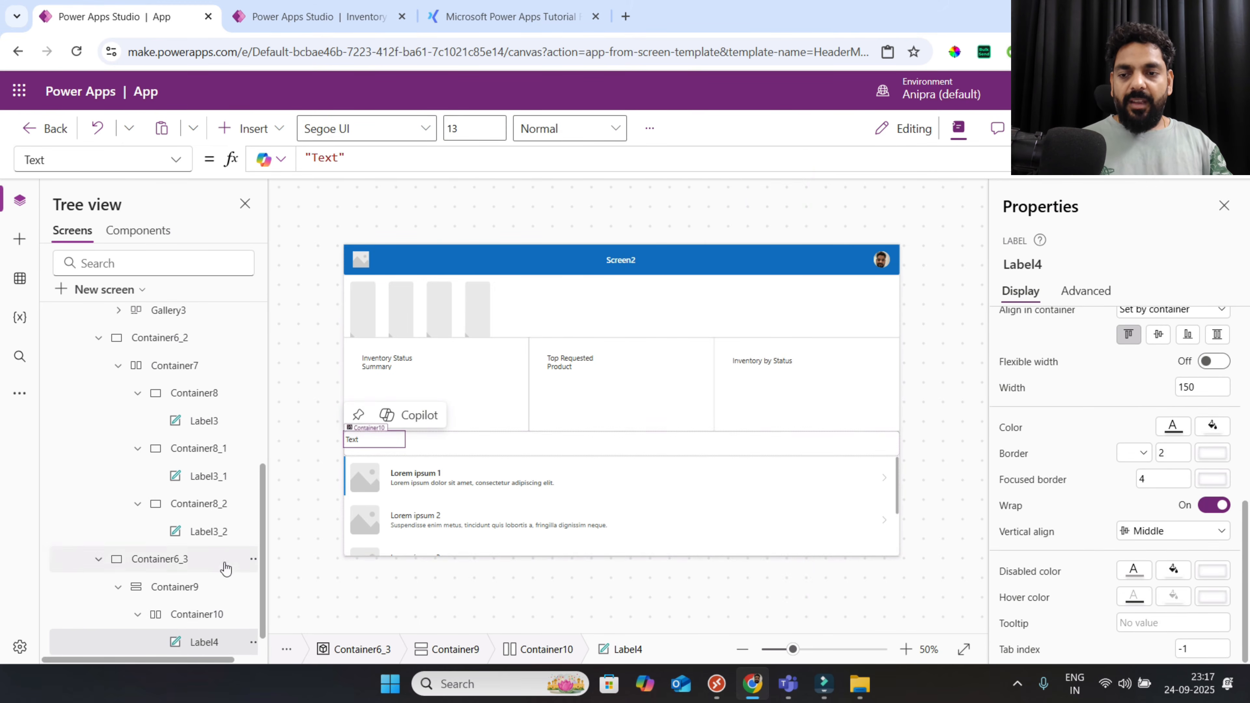
Copy Label4 and paste it four times into Container10 to make a row of five labels
{"action": "scroll", "coordinate": [216, 636], "scroll_direction": "up", "scroll_amount": 3}
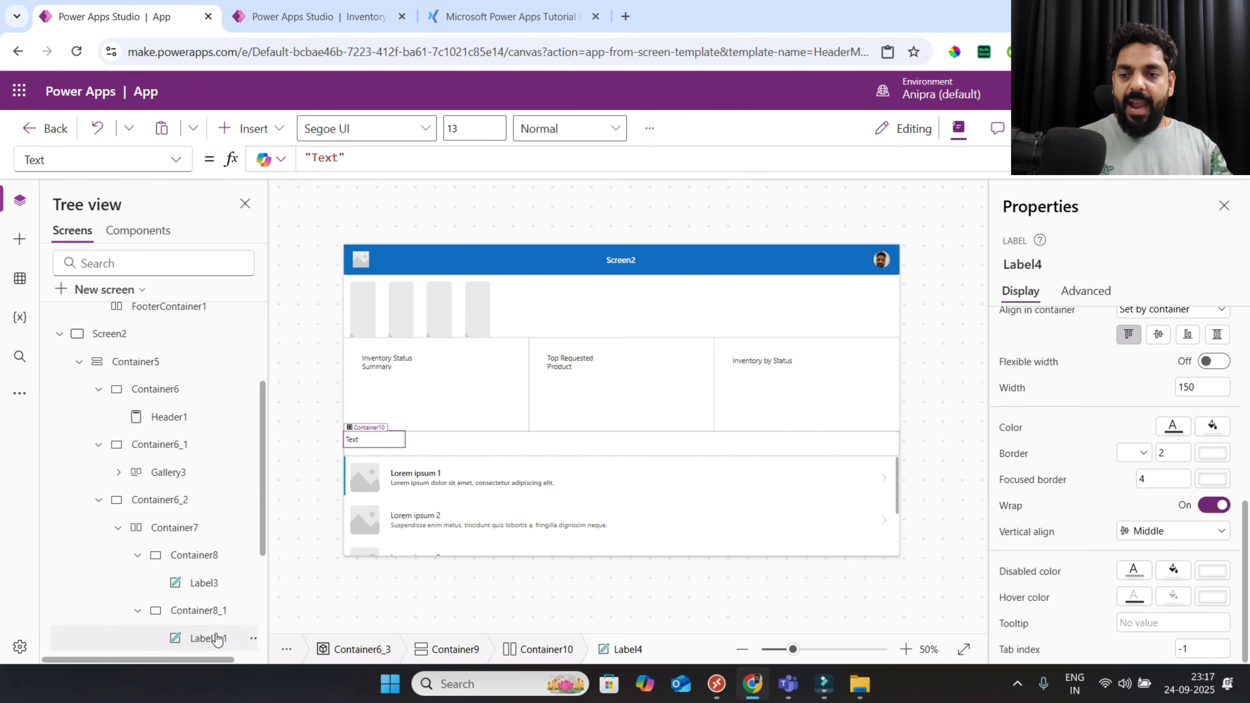
{"action": "scroll", "coordinate": [212, 617], "scroll_direction": "down", "scroll_amount": 3}
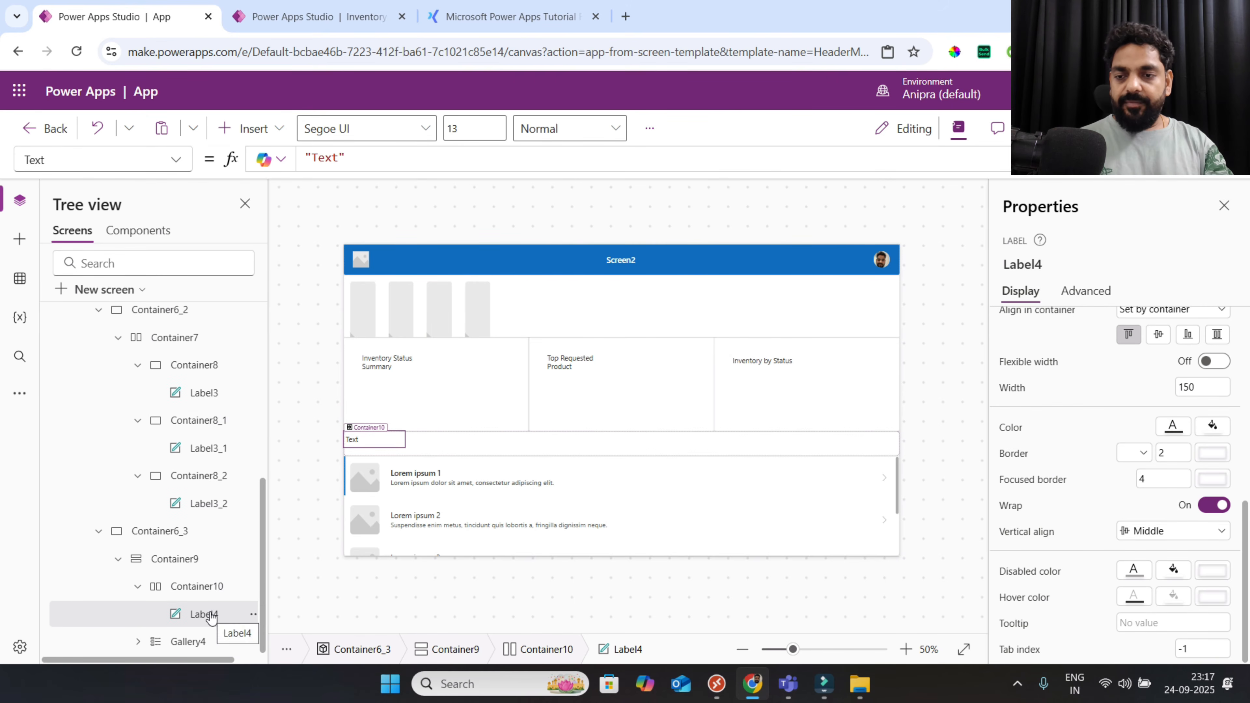
{"action": "right_click", "coordinate": [212, 617]}
{"action": "left_click", "coordinate": [274, 406]}
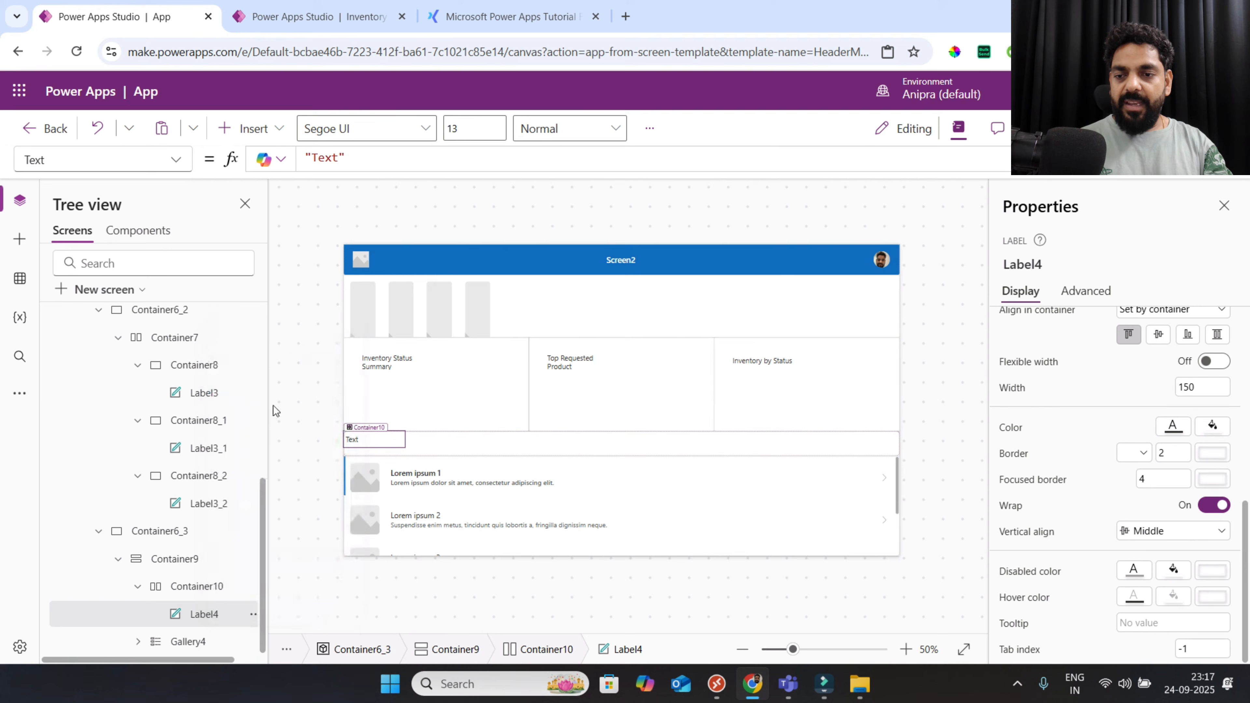
{"action": "right_click", "coordinate": [225, 589]}
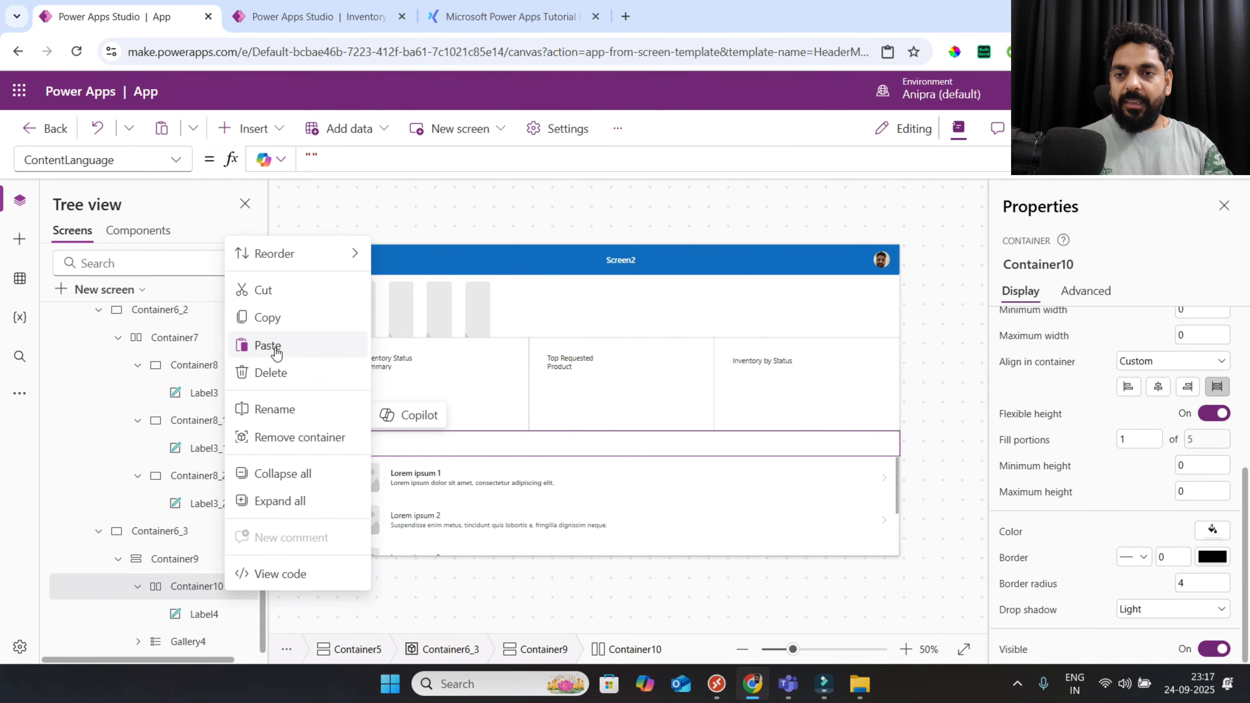
{"action": "left_click", "coordinate": [274, 344]}
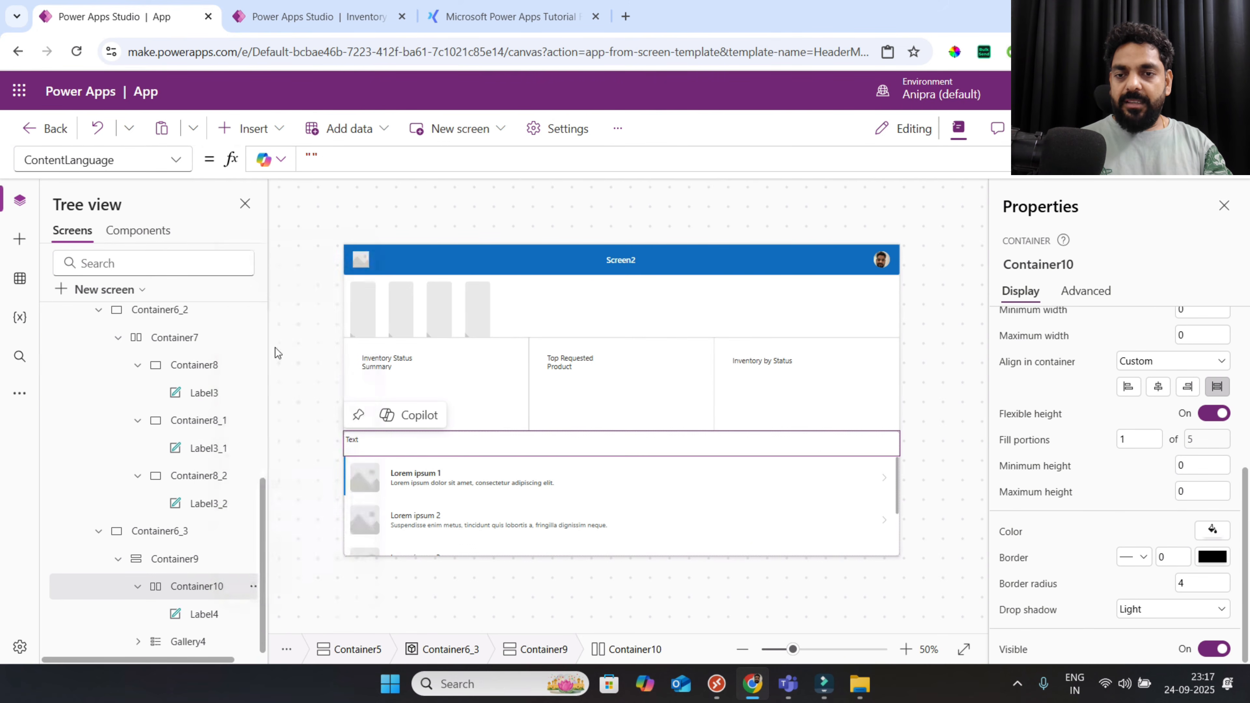
{"action": "right_click", "coordinate": [231, 612]}
{"action": "left_click", "coordinate": [296, 432]}
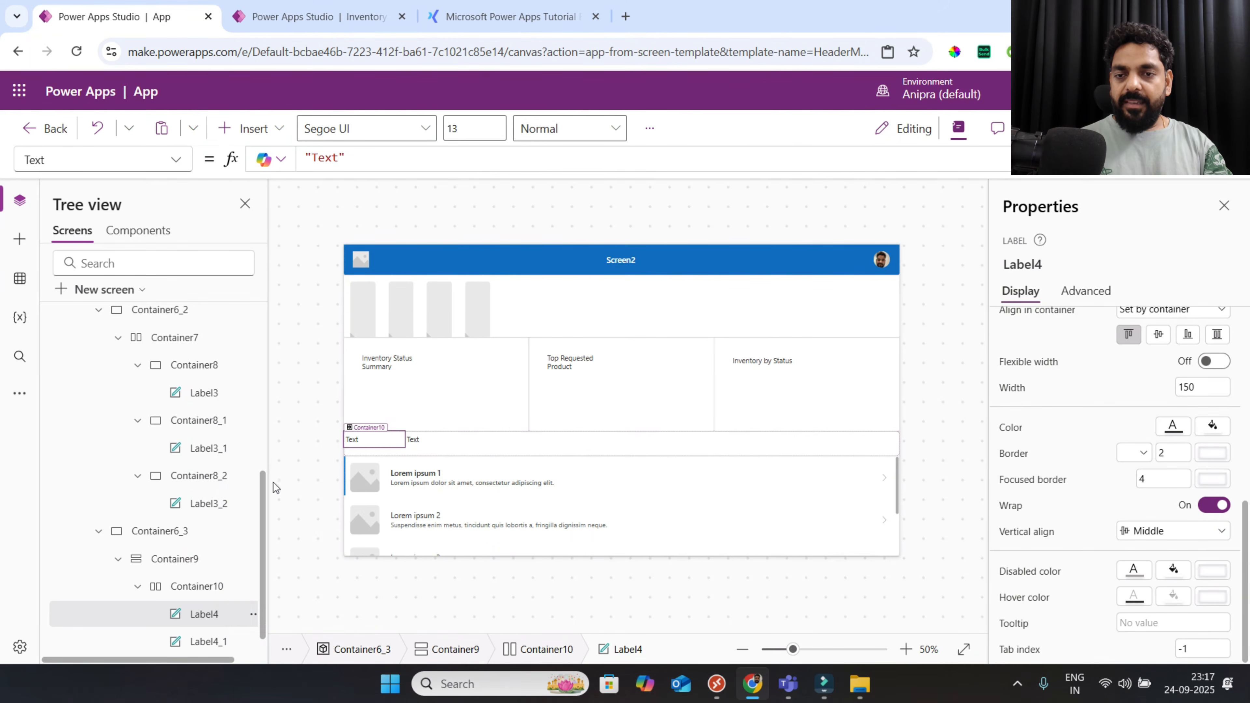
{"action": "right_click", "coordinate": [222, 621]}
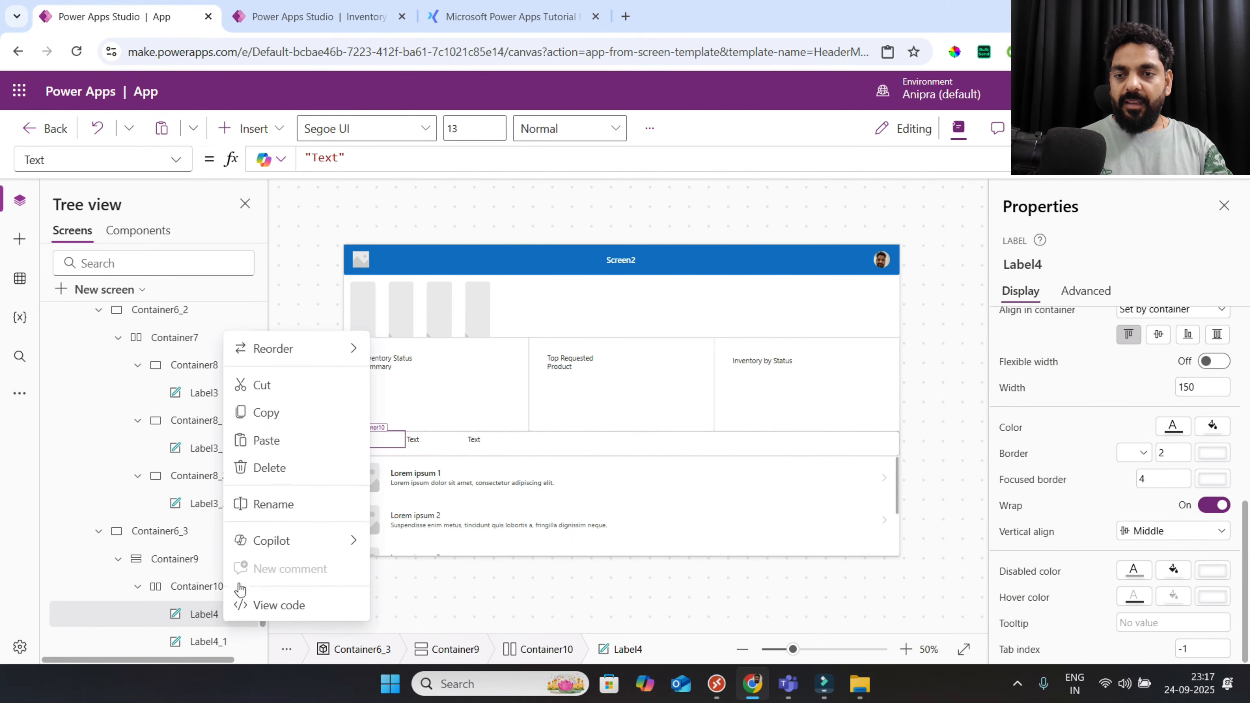
{"action": "left_click", "coordinate": [258, 454]}
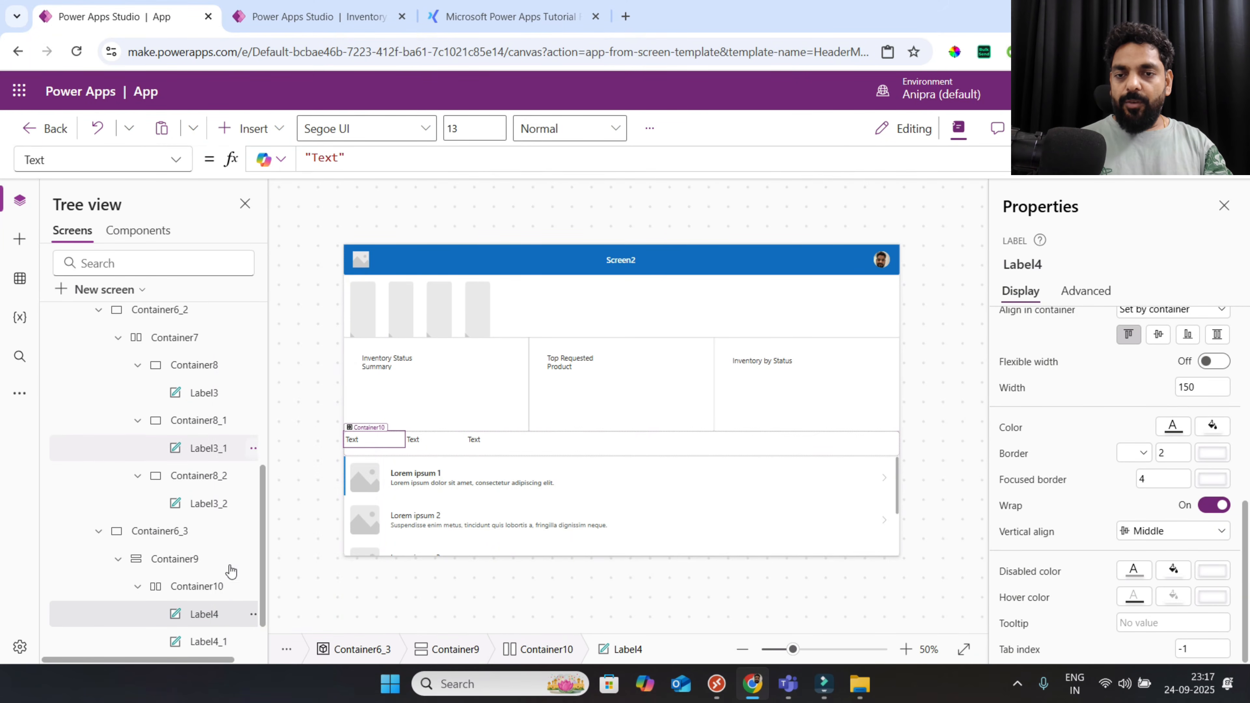
{"action": "right_click", "coordinate": [220, 626]}
{"action": "left_click", "coordinate": [258, 440]}
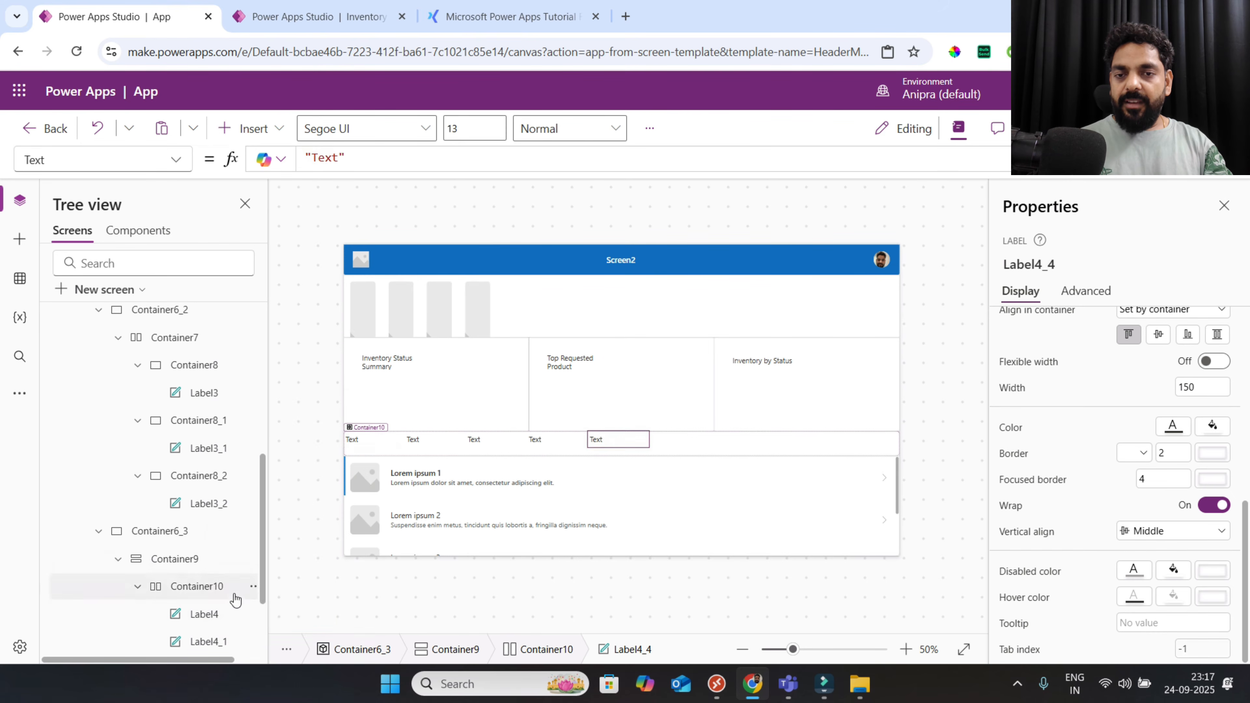
Turn on flexible width for all five labels in Container10 and set their minimum width to 0
{"action": "scroll", "coordinate": [232, 611], "scroll_direction": "down", "scroll_amount": 3}
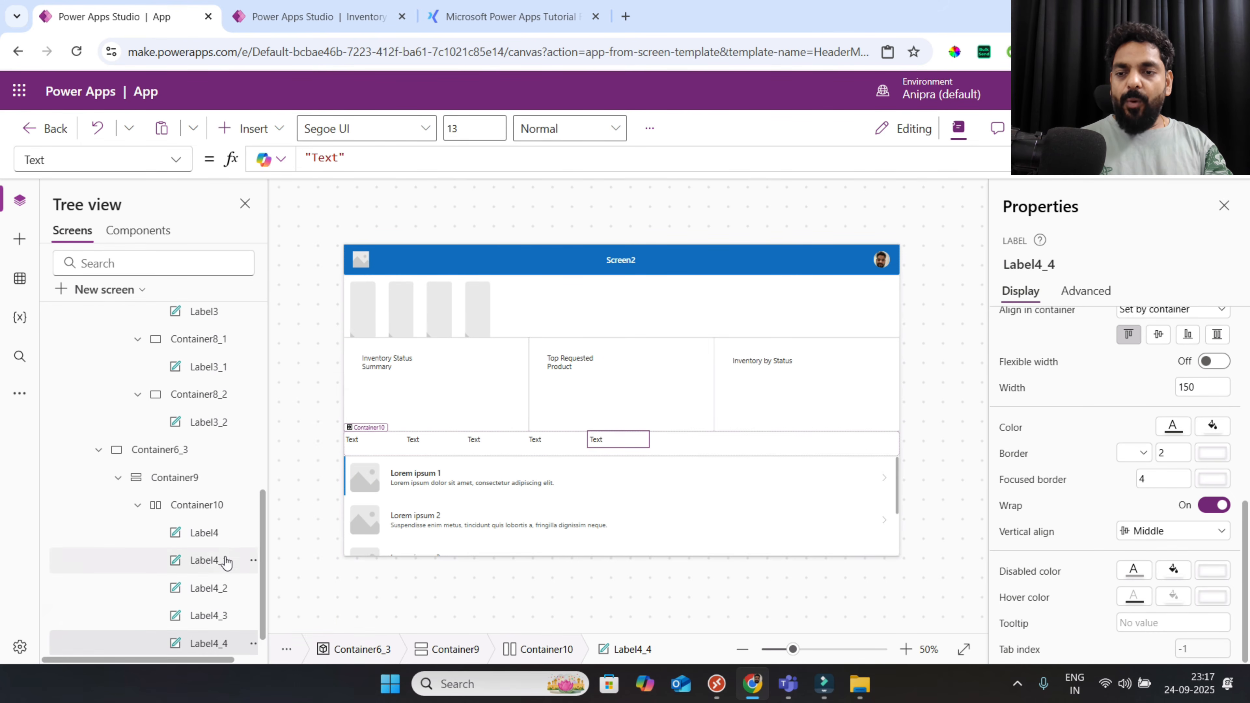
{"action": "left_click", "coordinate": [224, 534]}
{"action": "left_click", "coordinate": [224, 559], "text": "ctrl"}
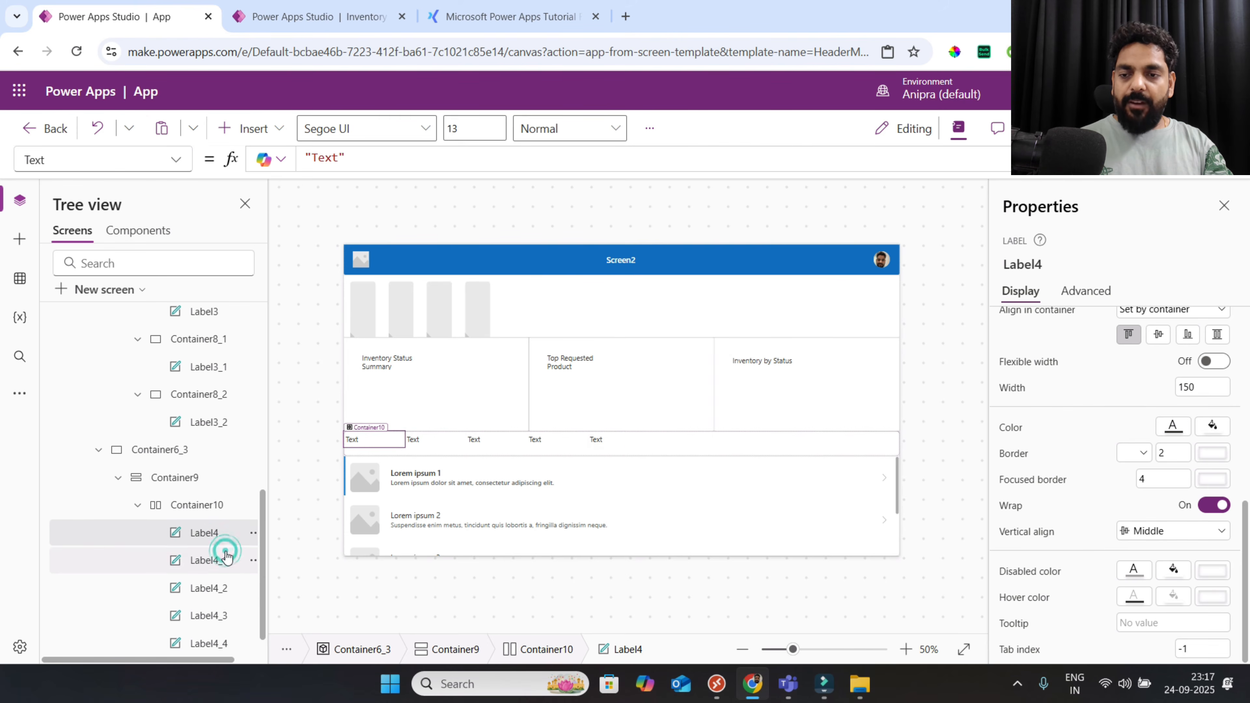
{"action": "left_click", "coordinate": [225, 586], "text": "ctrl"}
{"action": "left_click_drag", "start_coordinate": [229, 614], "coordinate": [223, 643]}
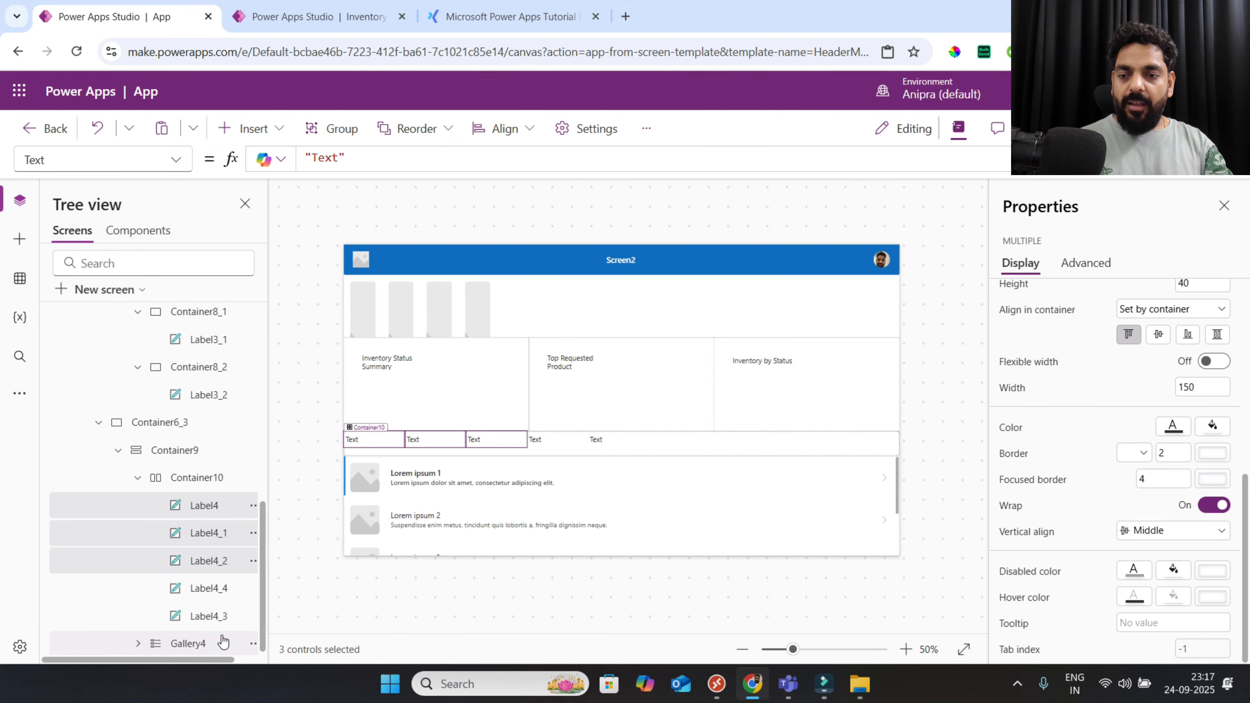
{"action": "left_click", "coordinate": [223, 616], "text": "ctrl"}
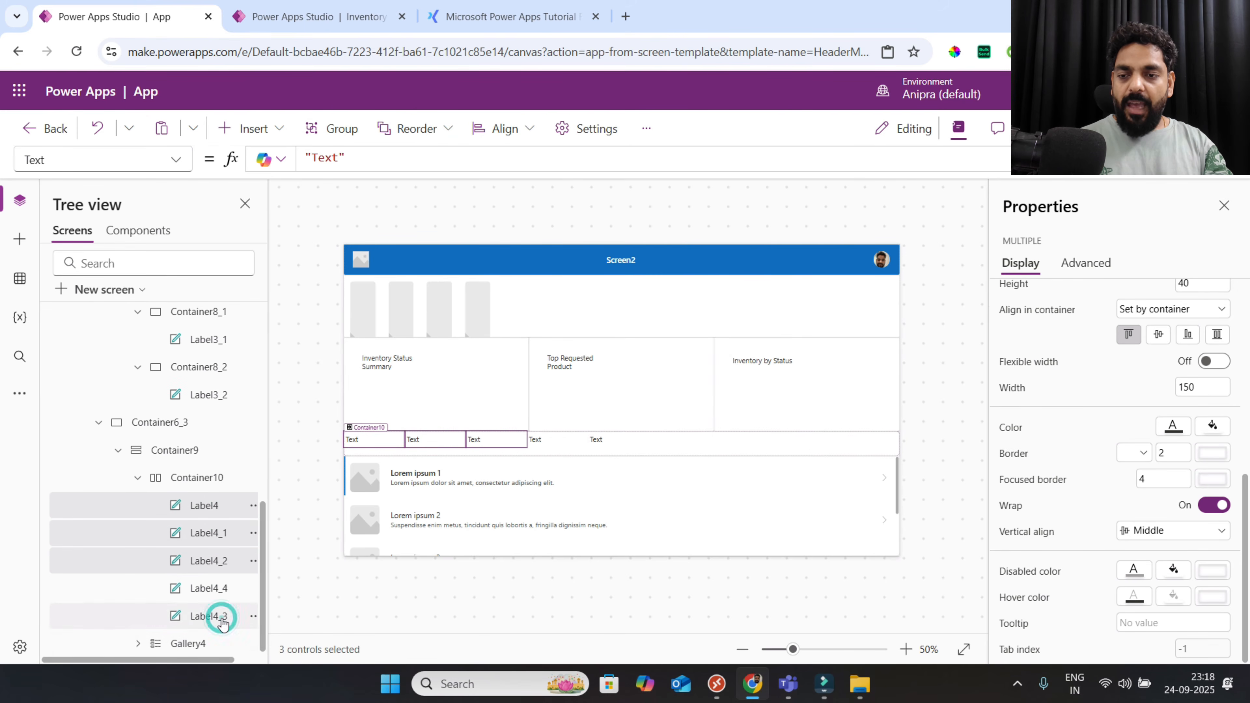
{"action": "left_click", "coordinate": [221, 594], "text": "ctrl"}
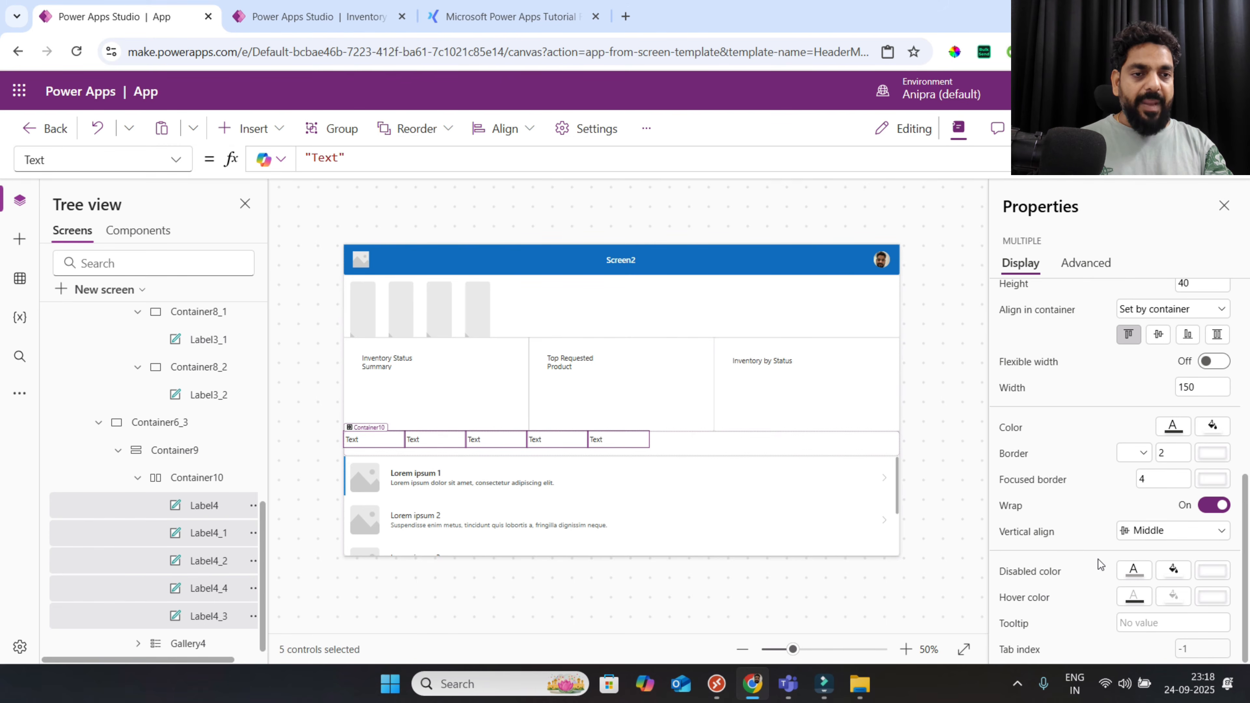
{"action": "left_click", "coordinate": [1215, 367]}
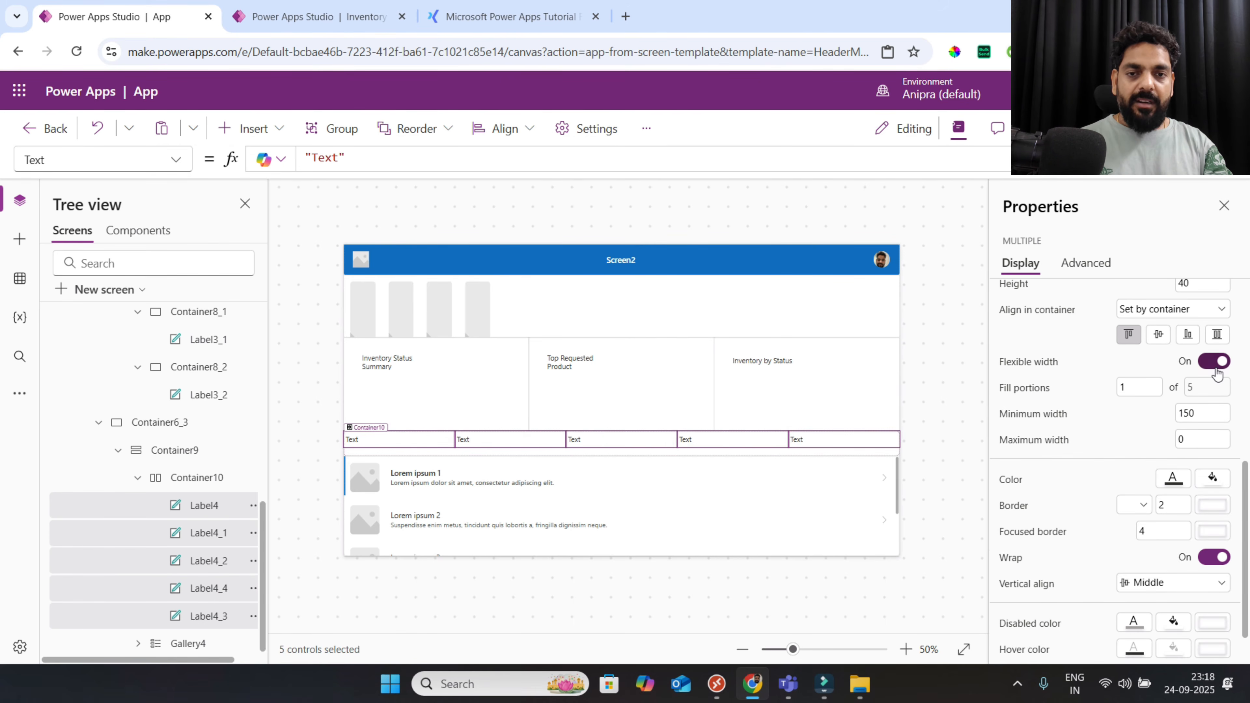
{"action": "double_click", "coordinate": [1215, 411]}
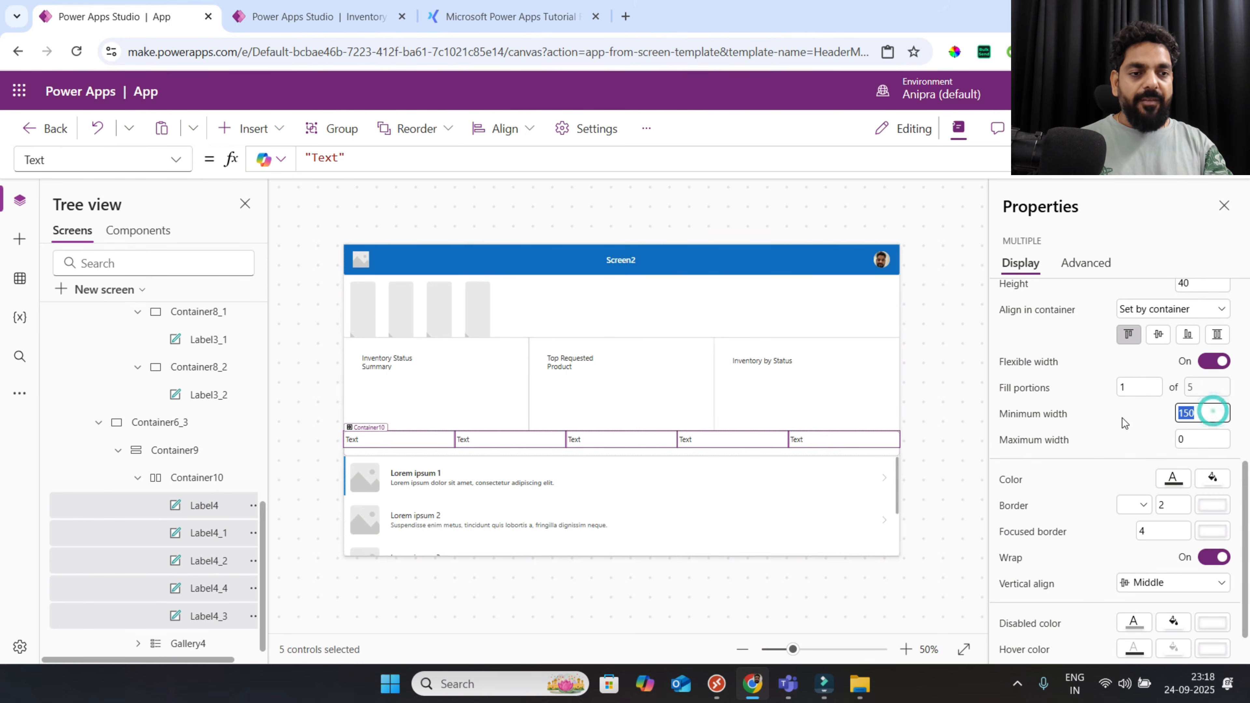
{"action": "type", "text": "0"}
Stretch the five labels to the full height of Container10 and set their minimum height to 0
{"action": "scroll", "coordinate": [1105, 423], "scroll_direction": "up", "scroll_amount": 1}
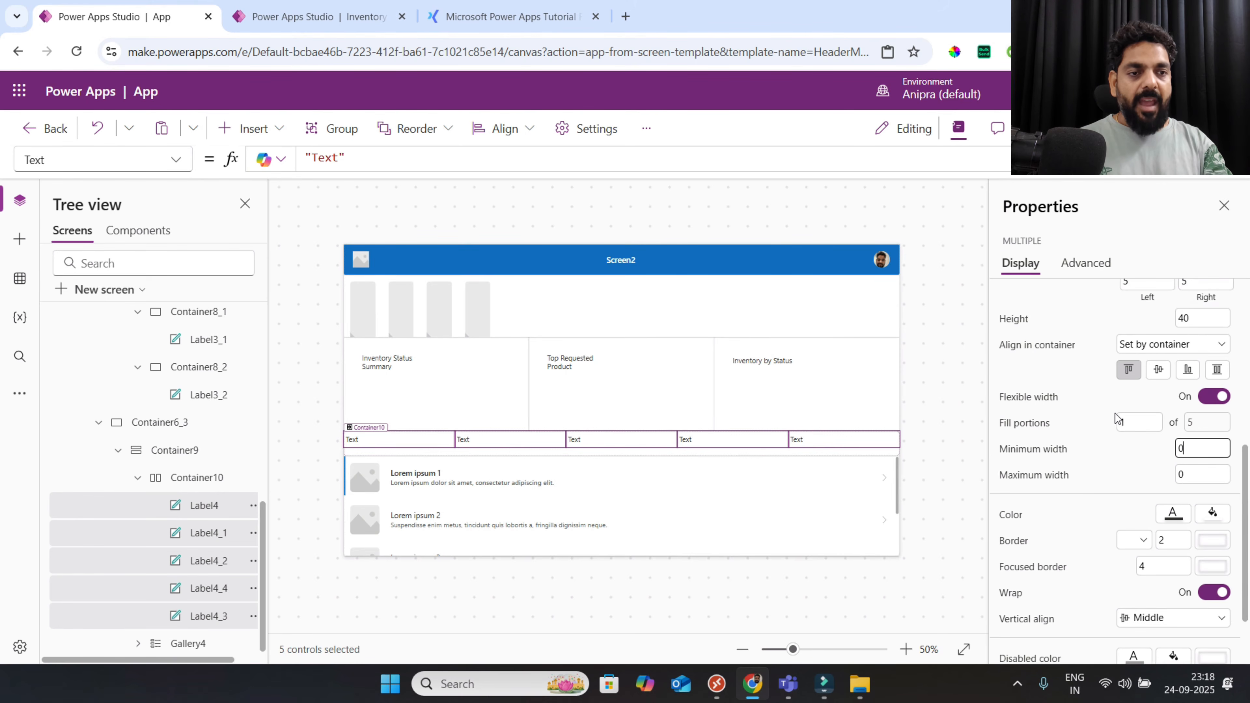
{"action": "left_click", "coordinate": [1217, 370]}
{"action": "left_click", "coordinate": [1218, 375]}
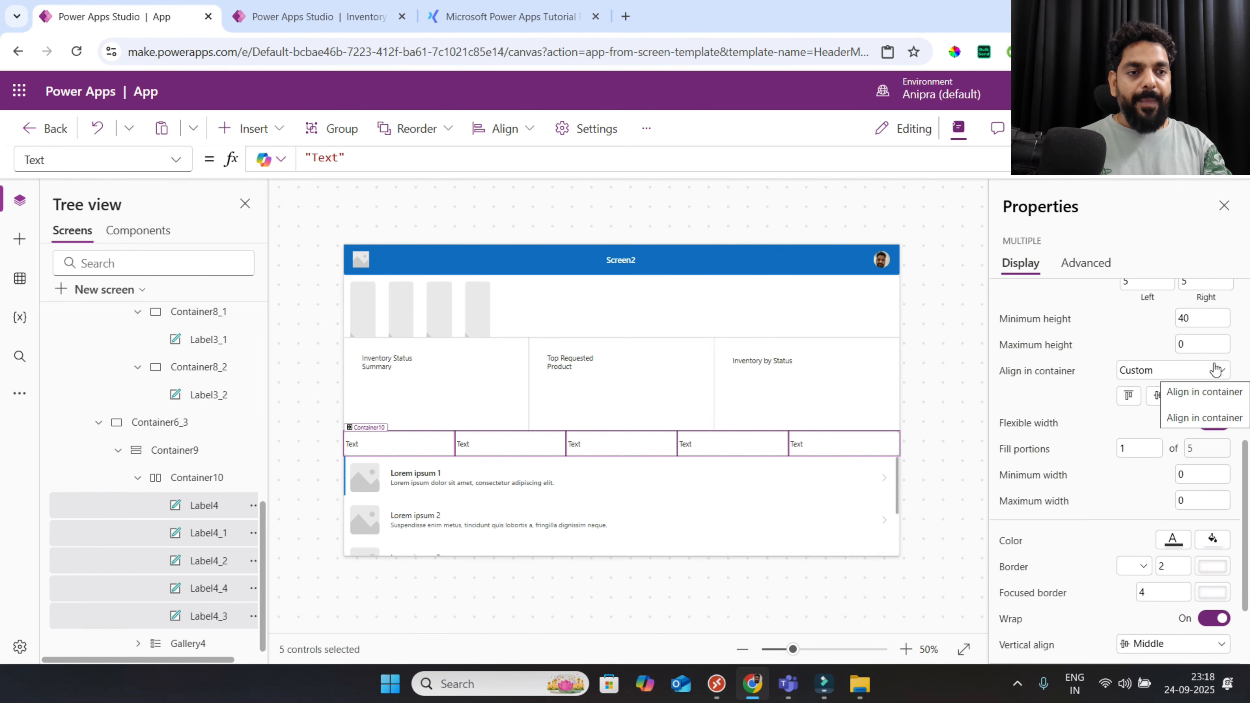
{"action": "left_click", "coordinate": [1217, 369]}
{"action": "double_click", "coordinate": [1203, 321]}
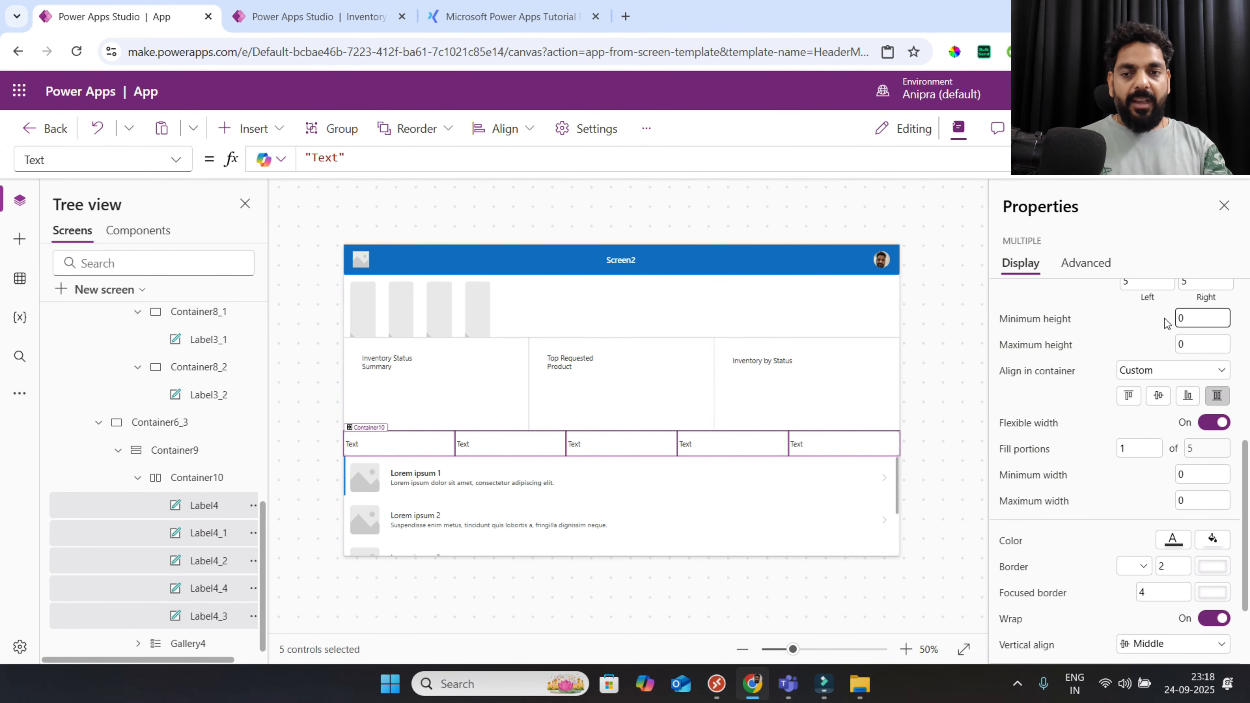
Preview Screen2, compare its layout with the Inventory Management dashboard, and check how the bottom gallery scrolls
{"action": "left_click", "coordinate": [1116, 128]}
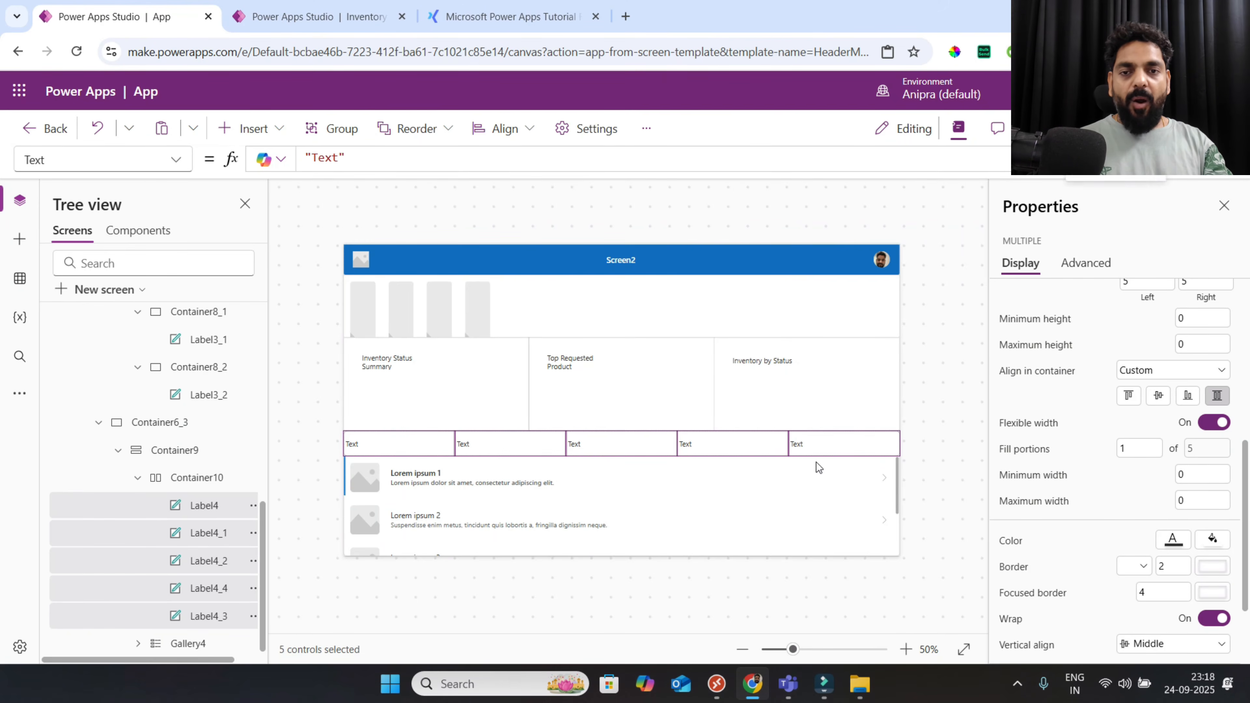
{"action": "key", "text": "F5"}
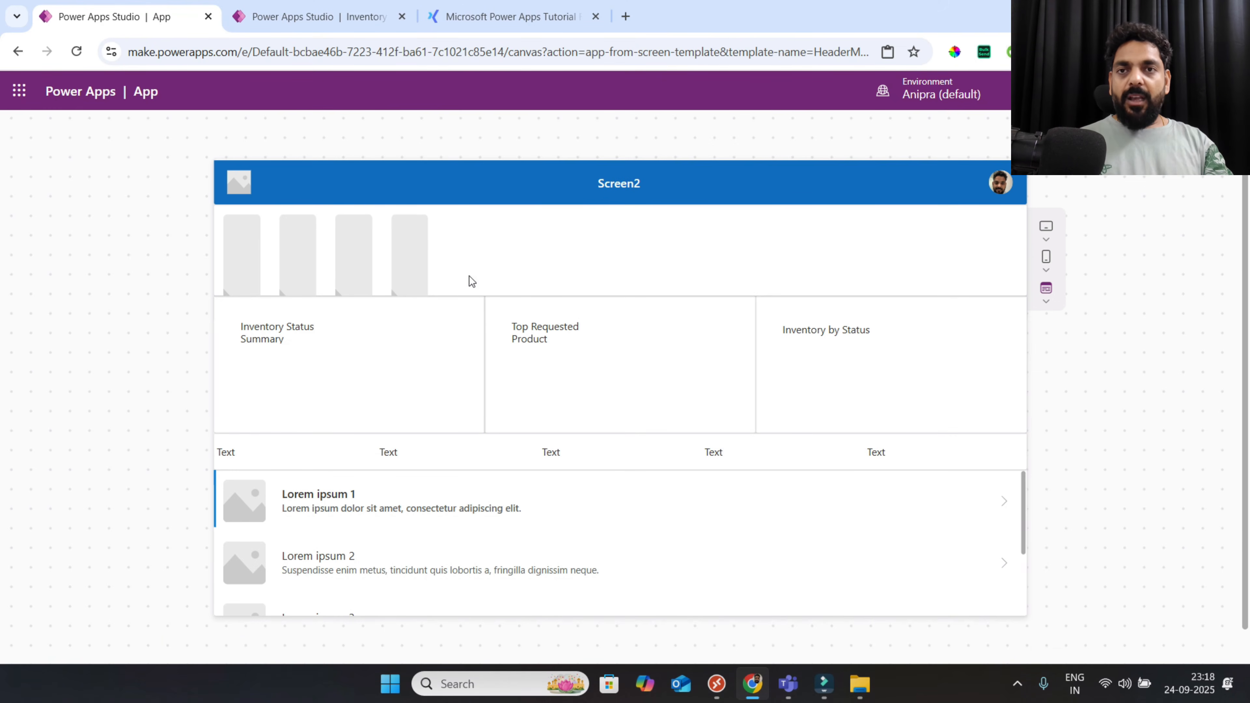
{"action": "left_click", "coordinate": [341, 31]}
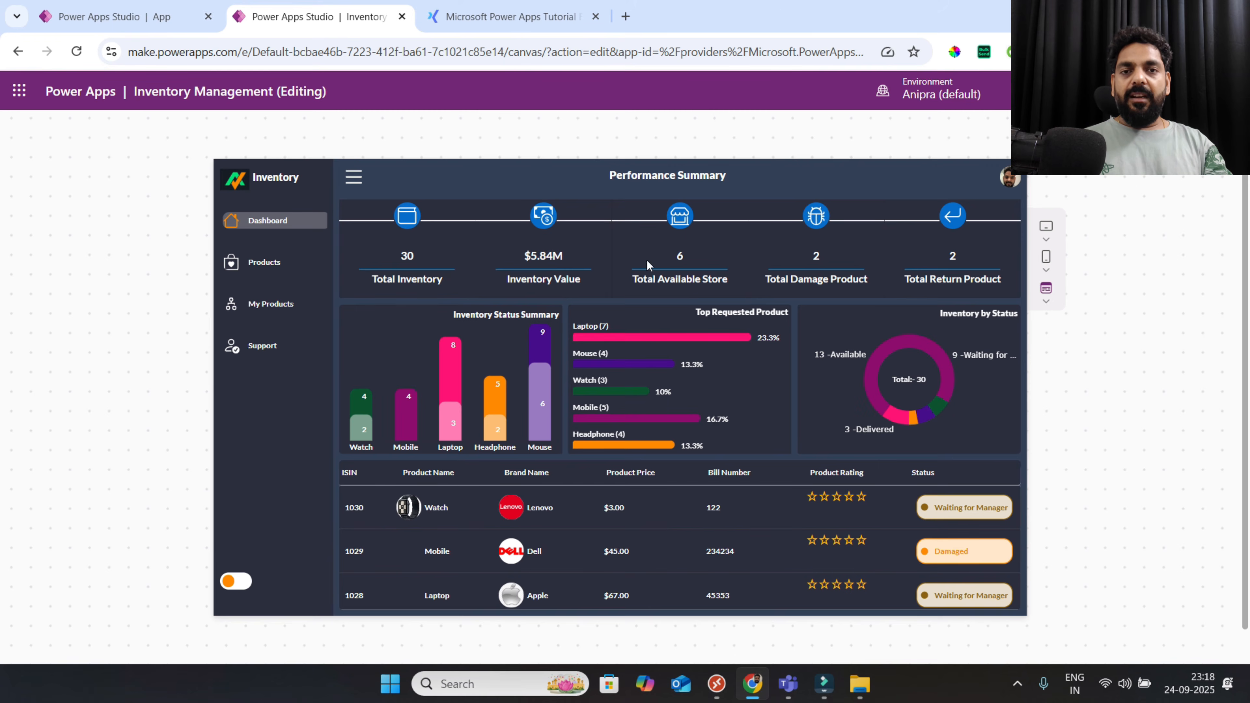
{"action": "left_click", "coordinate": [114, 17]}
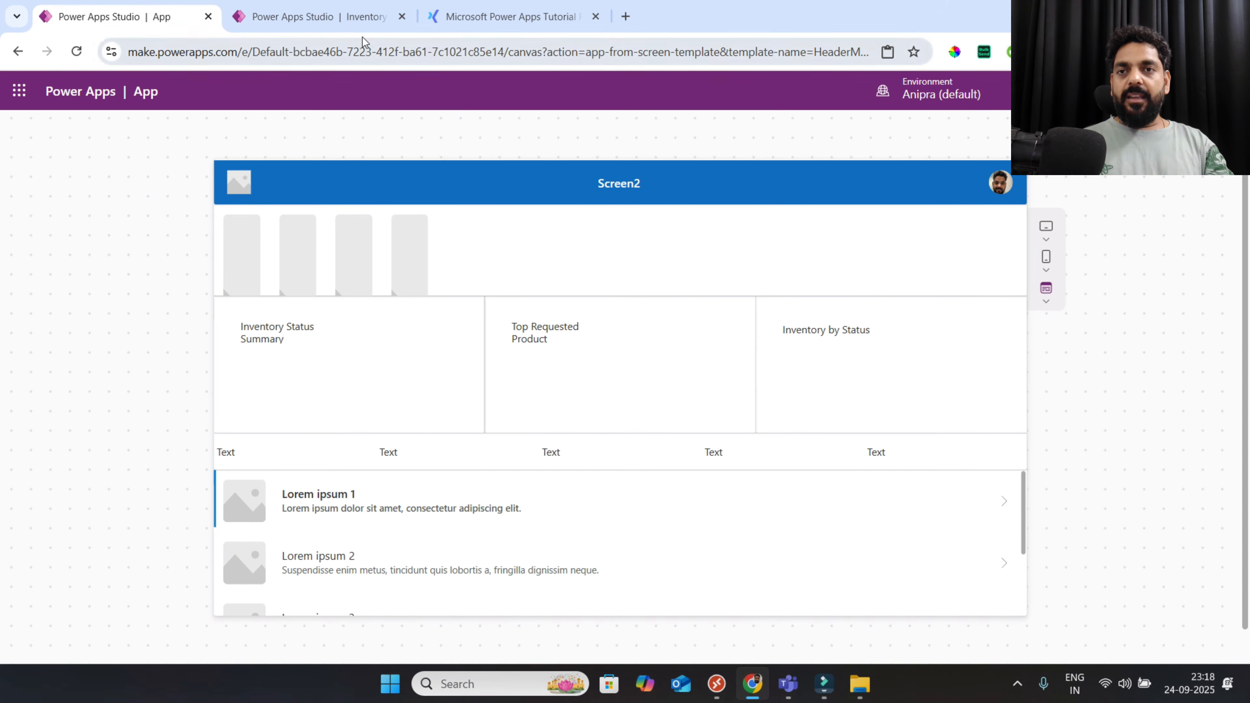
{"action": "left_click", "coordinate": [363, 27]}
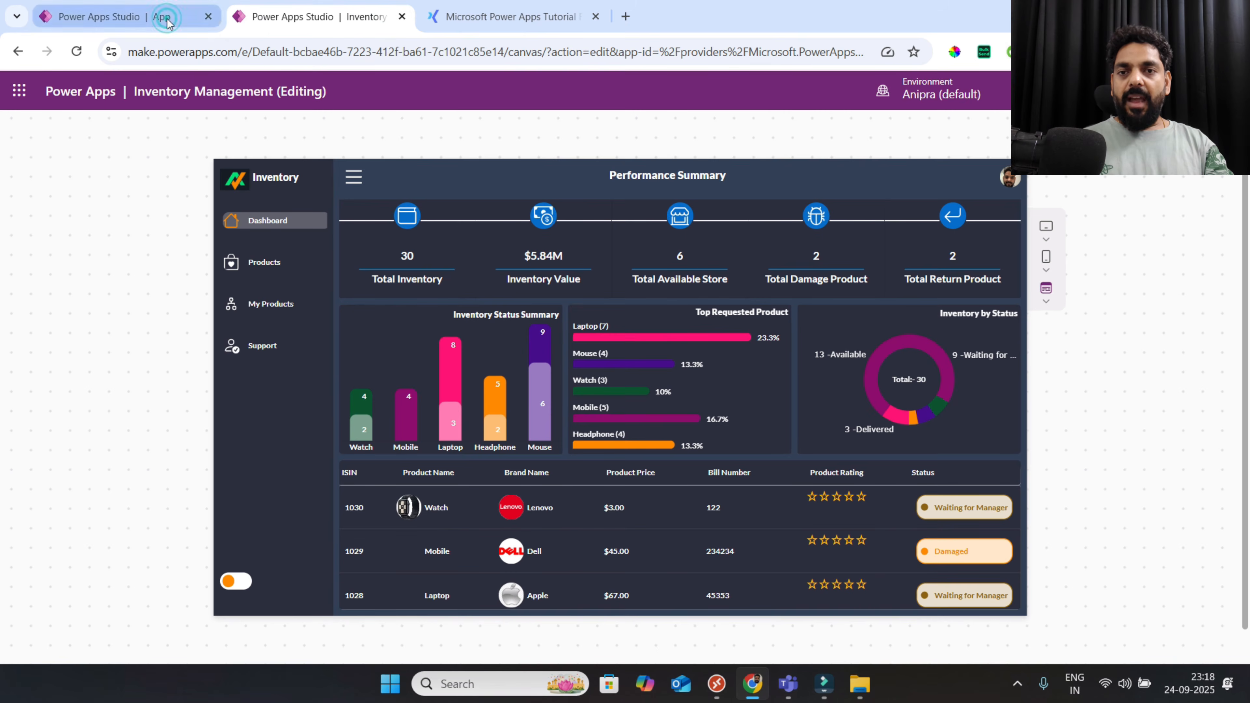
{"action": "left_click", "coordinate": [148, 16]}
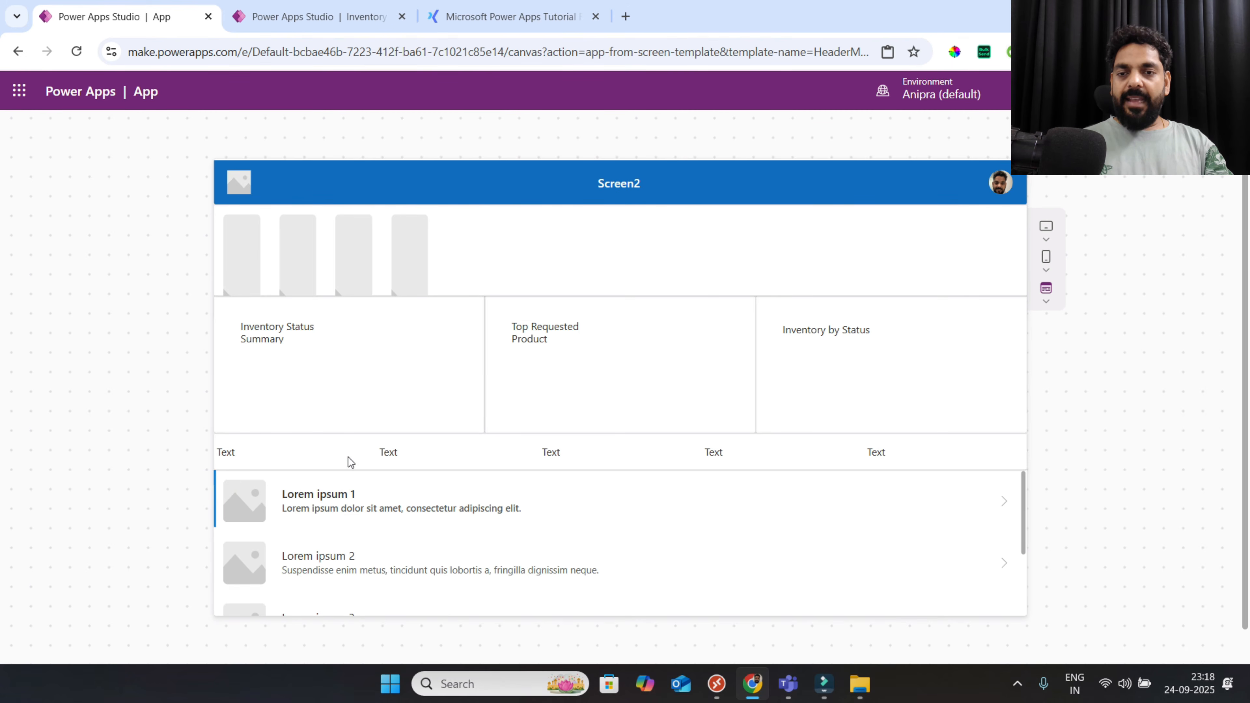
{"action": "scroll", "coordinate": [619, 532], "scroll_direction": "down", "scroll_amount": 3}
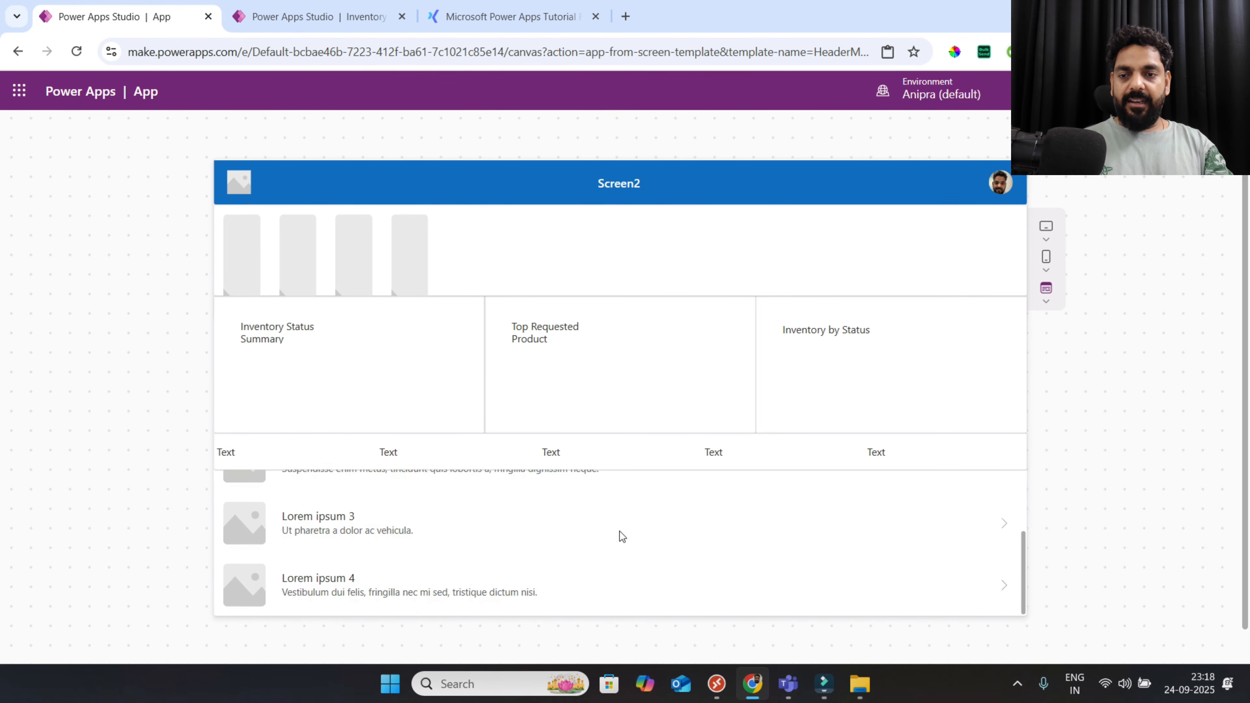
{"action": "scroll", "coordinate": [619, 532], "scroll_direction": "up", "scroll_amount": 3}
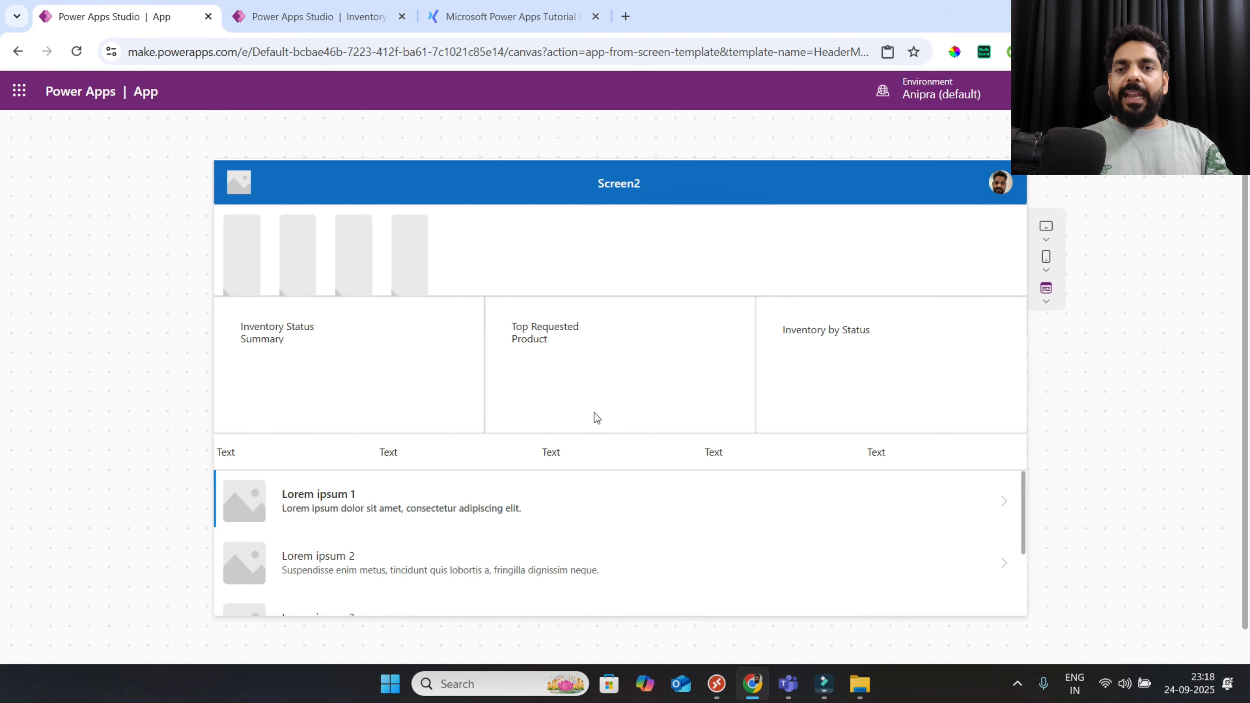
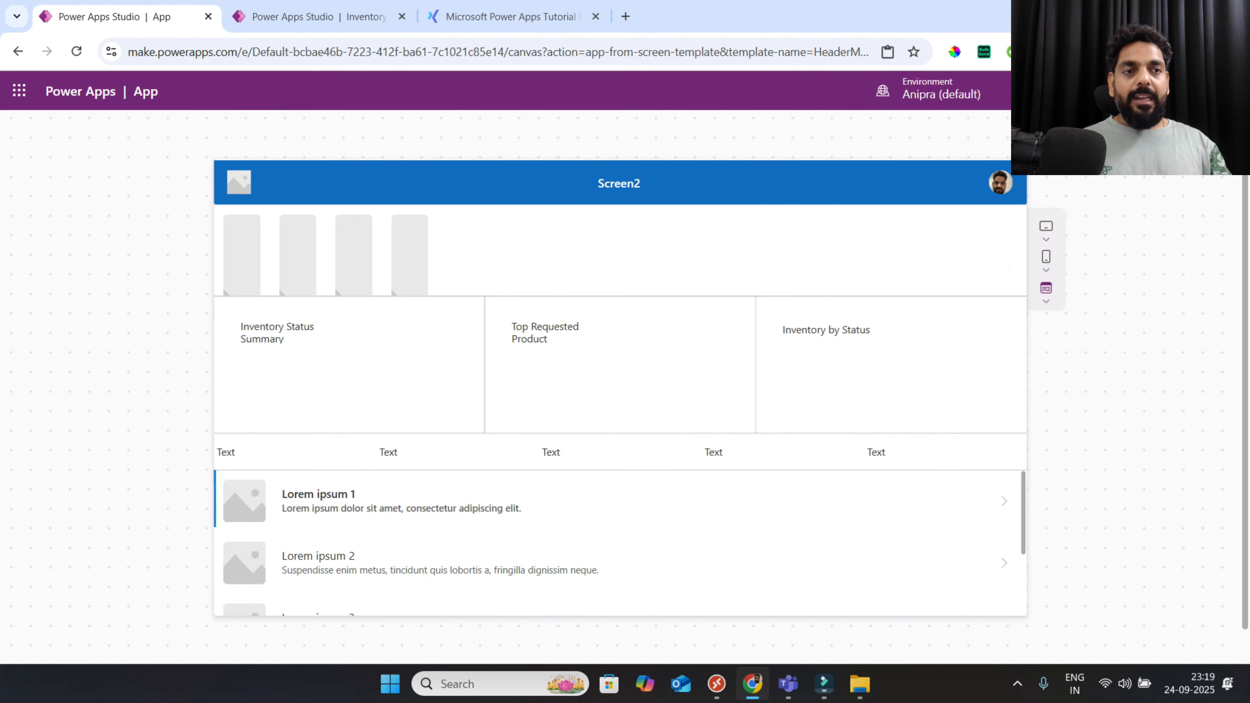
{"action": "key", "text": "Escape"}
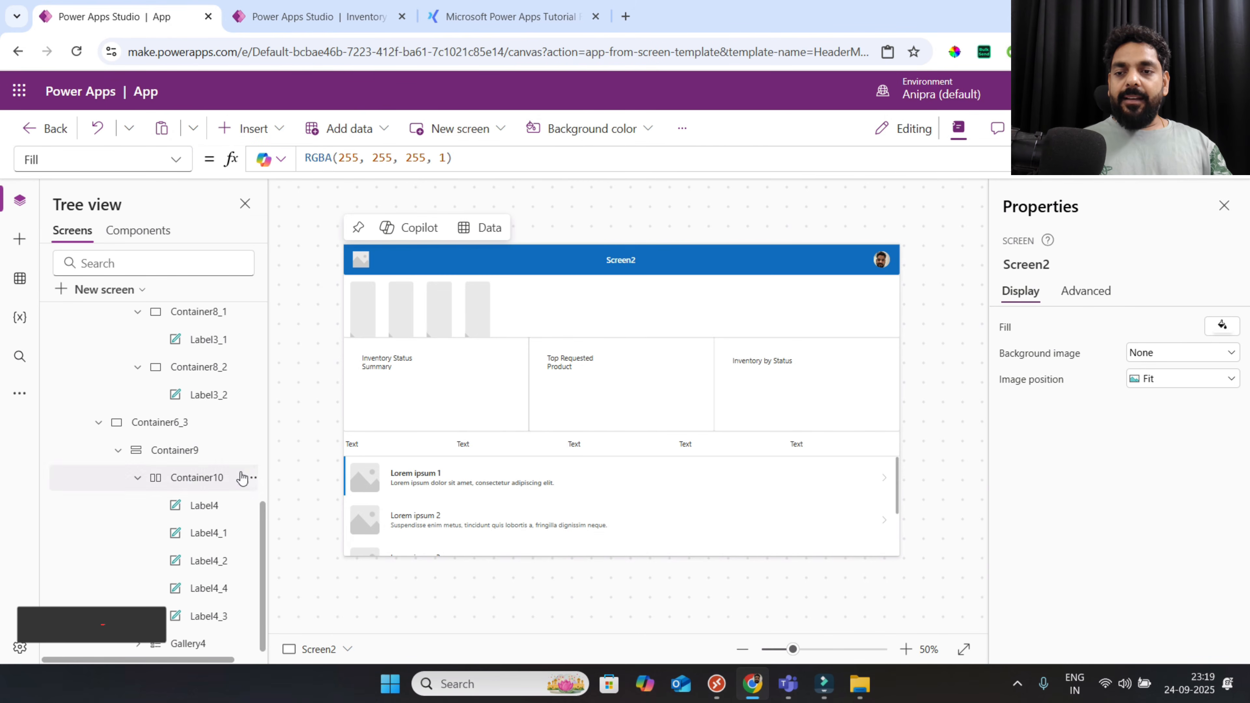
{"action": "scroll", "coordinate": [192, 471], "scroll_direction": "up", "scroll_amount": 4}
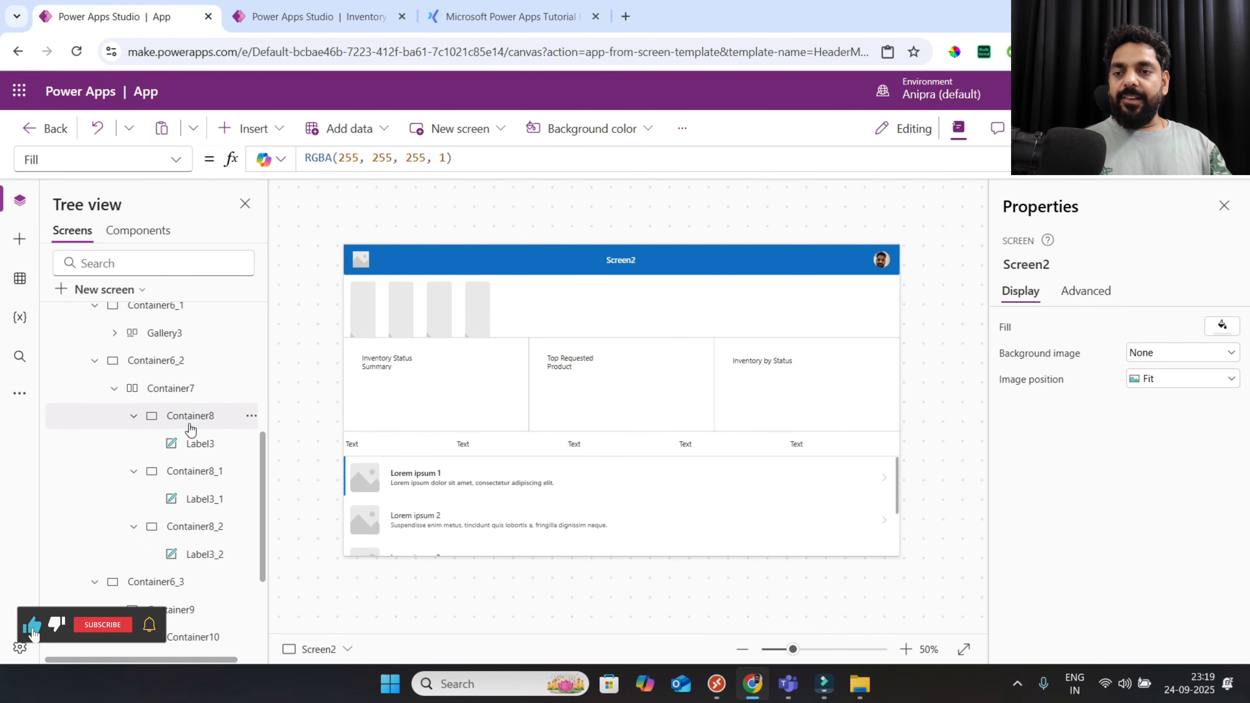
Collapse the three chart-column containers inside Container7 in the tree and check which column each one holds
{"action": "left_click", "coordinate": [191, 421]}
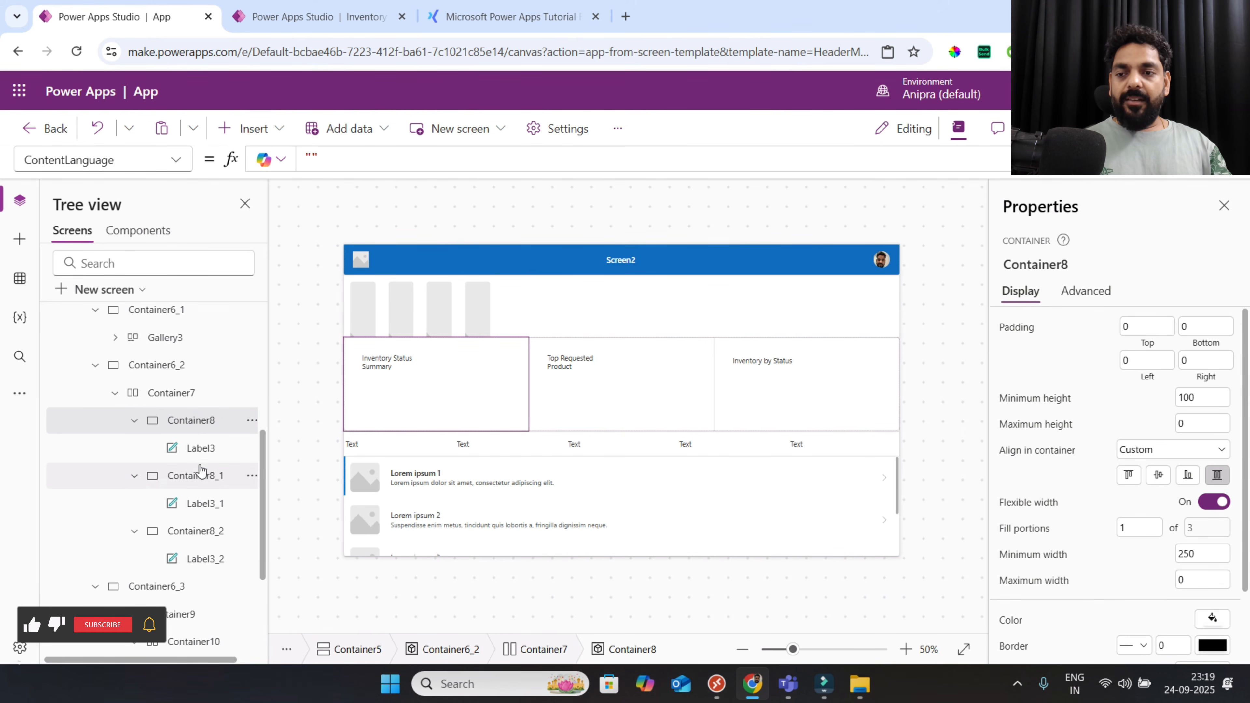
{"action": "left_click", "coordinate": [135, 477]}
{"action": "left_click", "coordinate": [134, 503]}
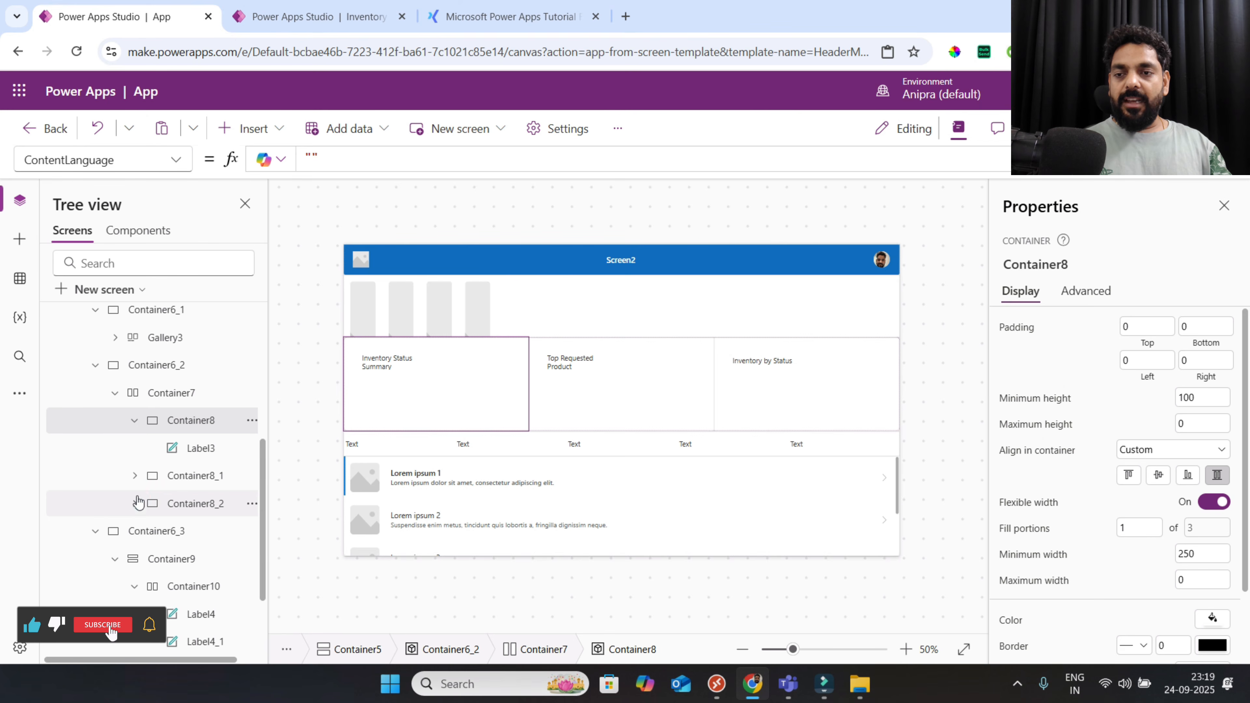
{"action": "left_click", "coordinate": [135, 421]}
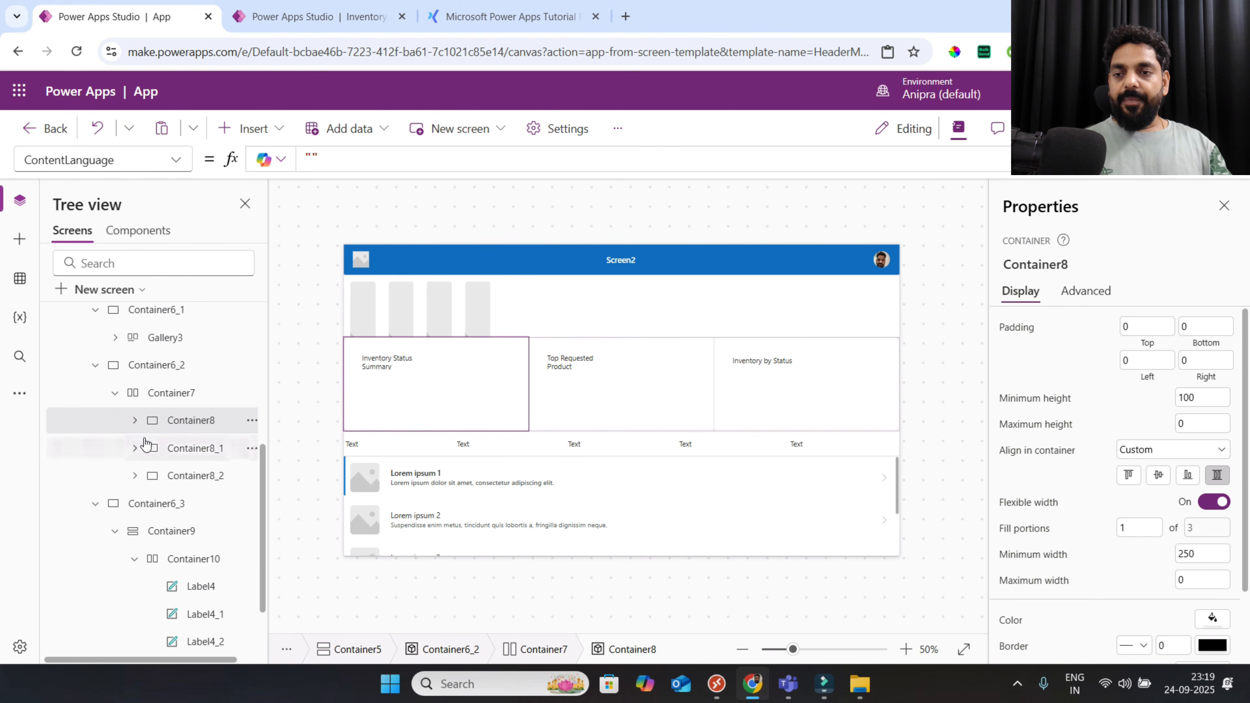
{"action": "left_click", "coordinate": [176, 402]}
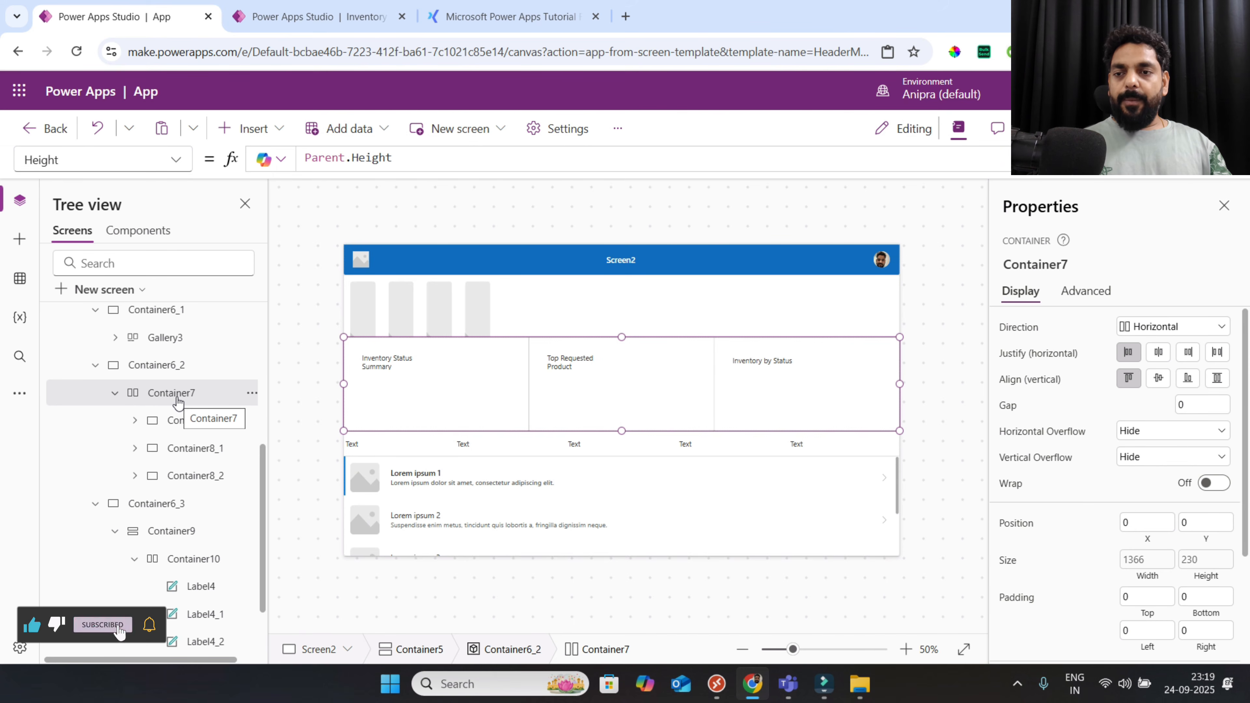
{"action": "left_click", "coordinate": [180, 420]}
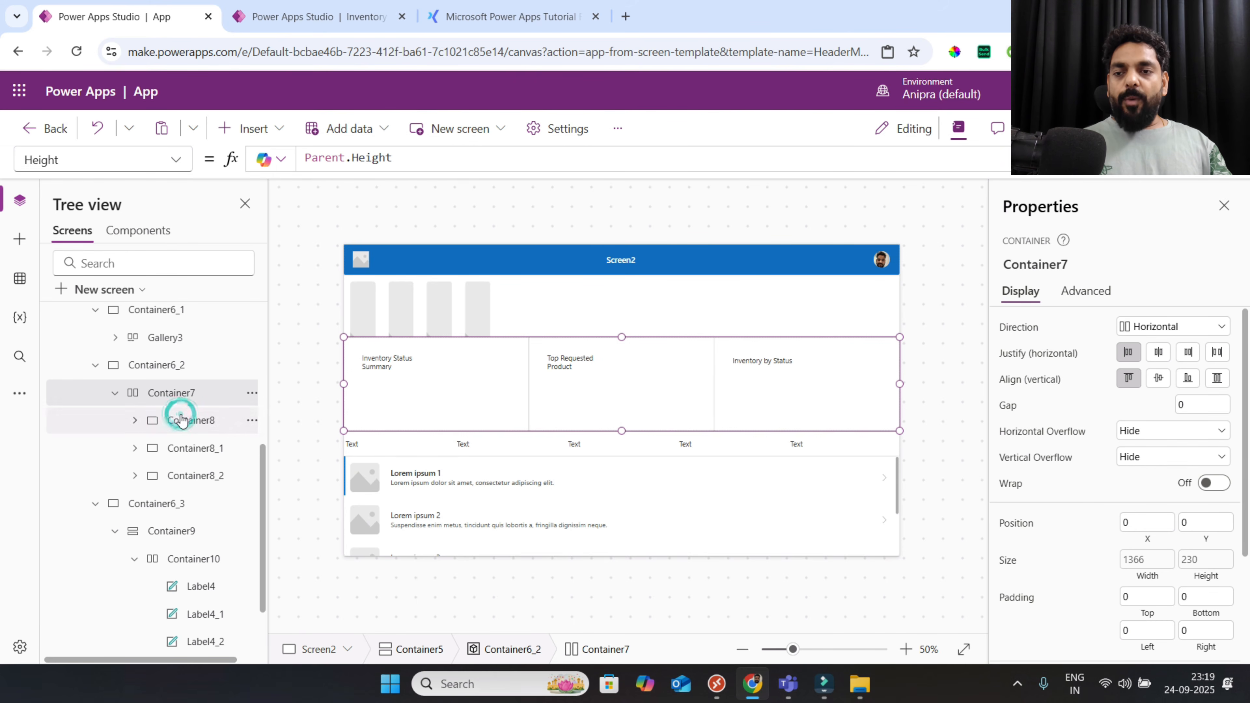
{"action": "left_click", "coordinate": [187, 451]}
{"action": "left_click", "coordinate": [189, 475]}
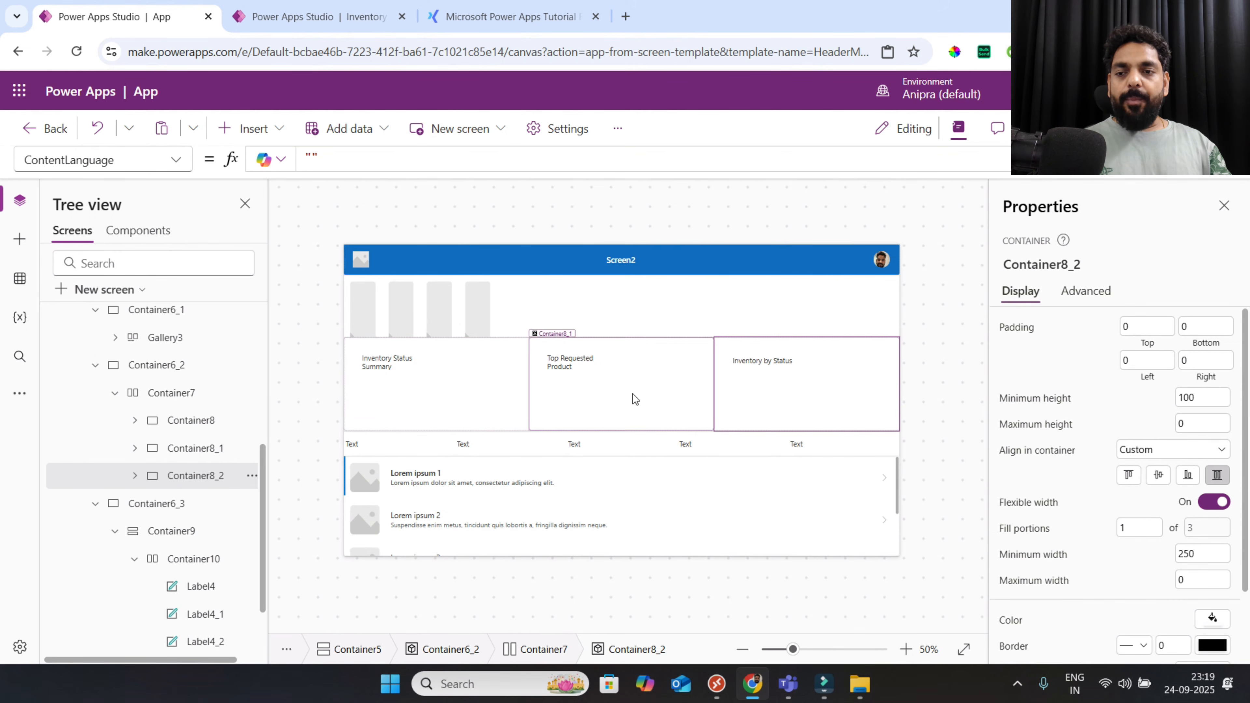
Set the gap between the columns of Container7 to 16 and preview the screen
{"action": "left_click", "coordinate": [189, 396]}
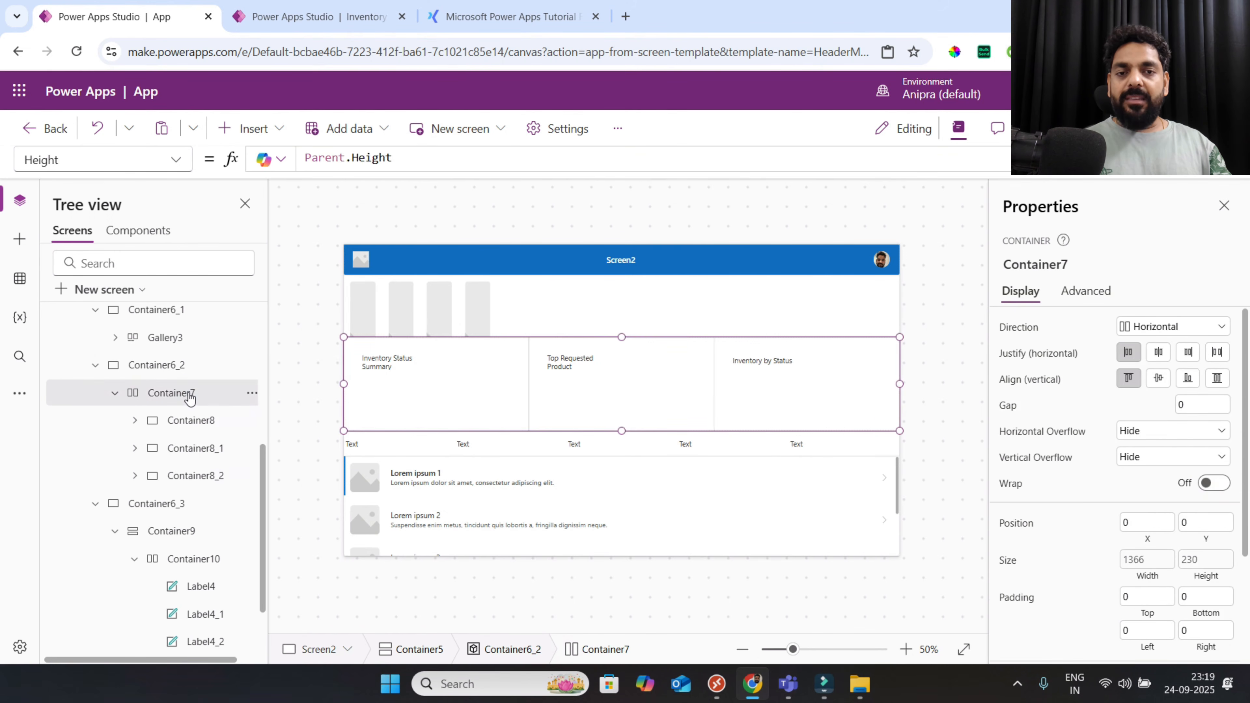
{"action": "left_click", "coordinate": [1189, 405]}
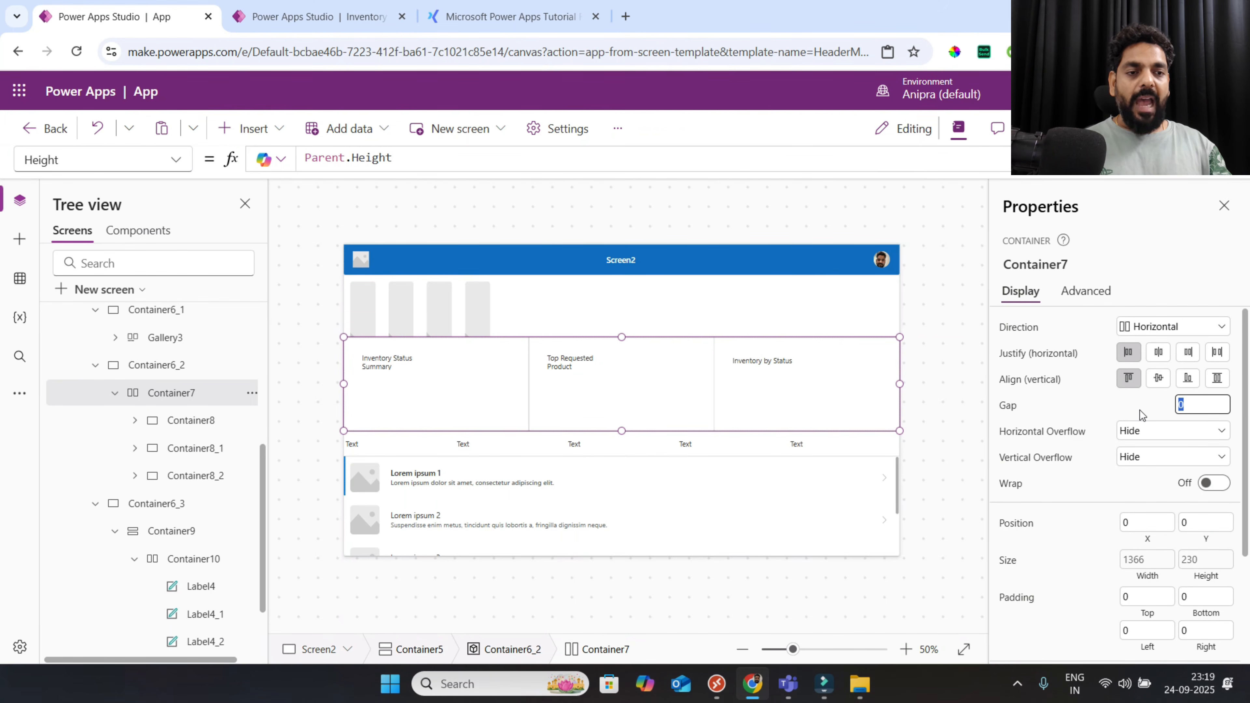
{"action": "type", "text": "1"}
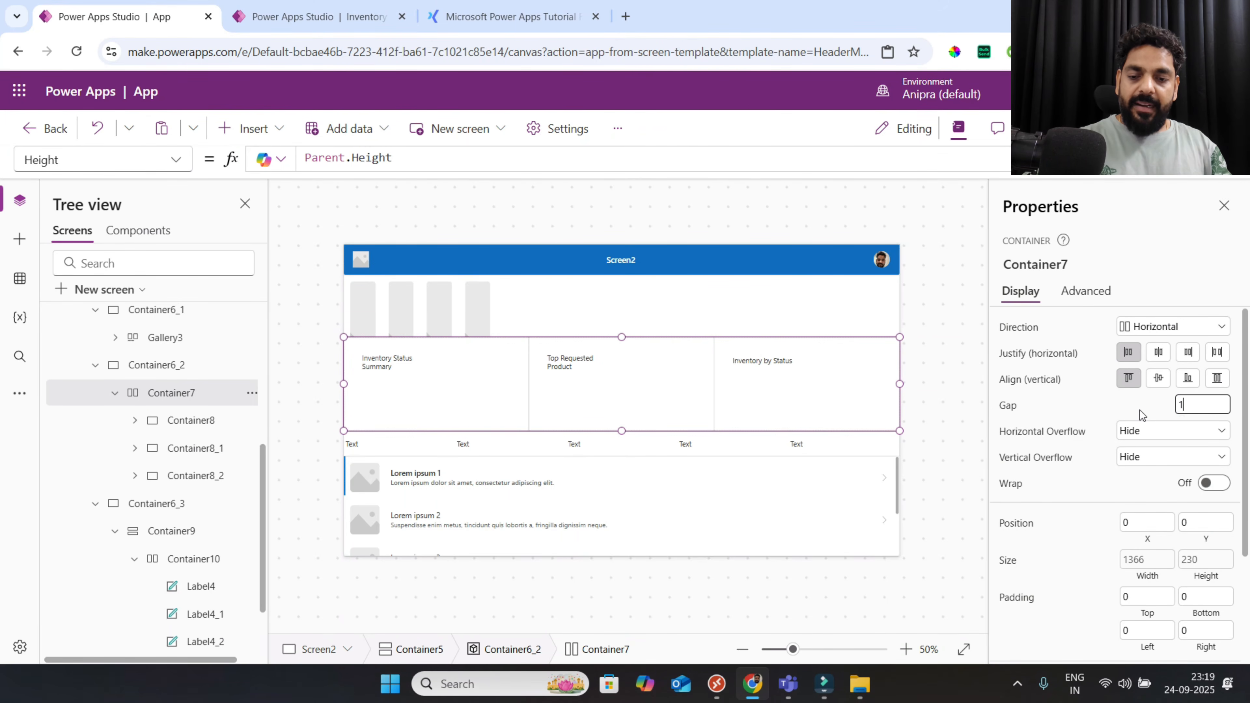
{"action": "type", "text": "6"}
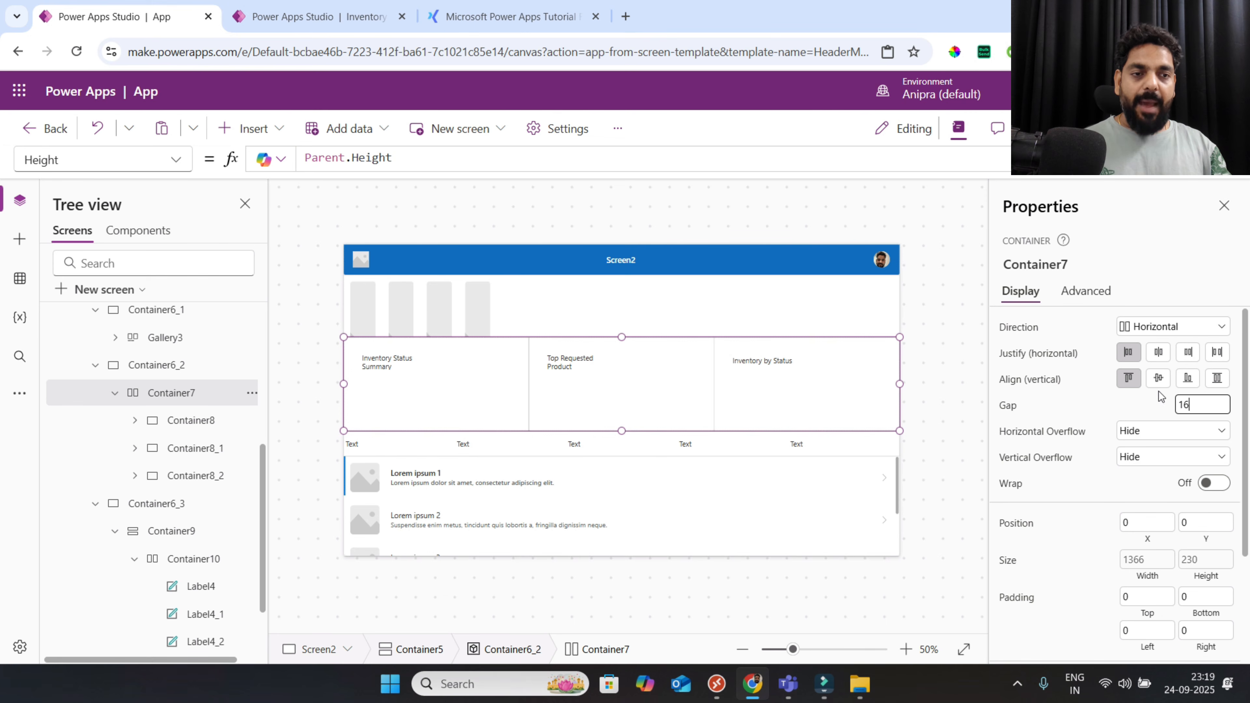
{"action": "left_click", "coordinate": [1122, 412]}
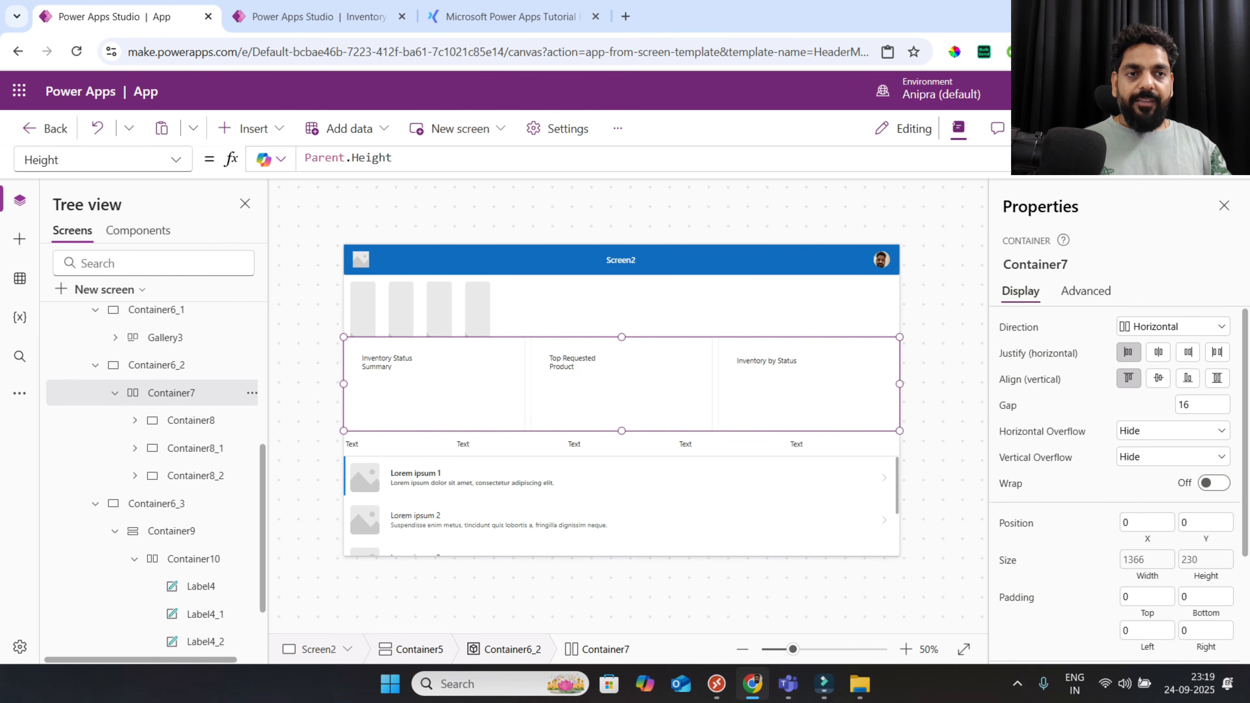
{"action": "key", "text": "F5"}
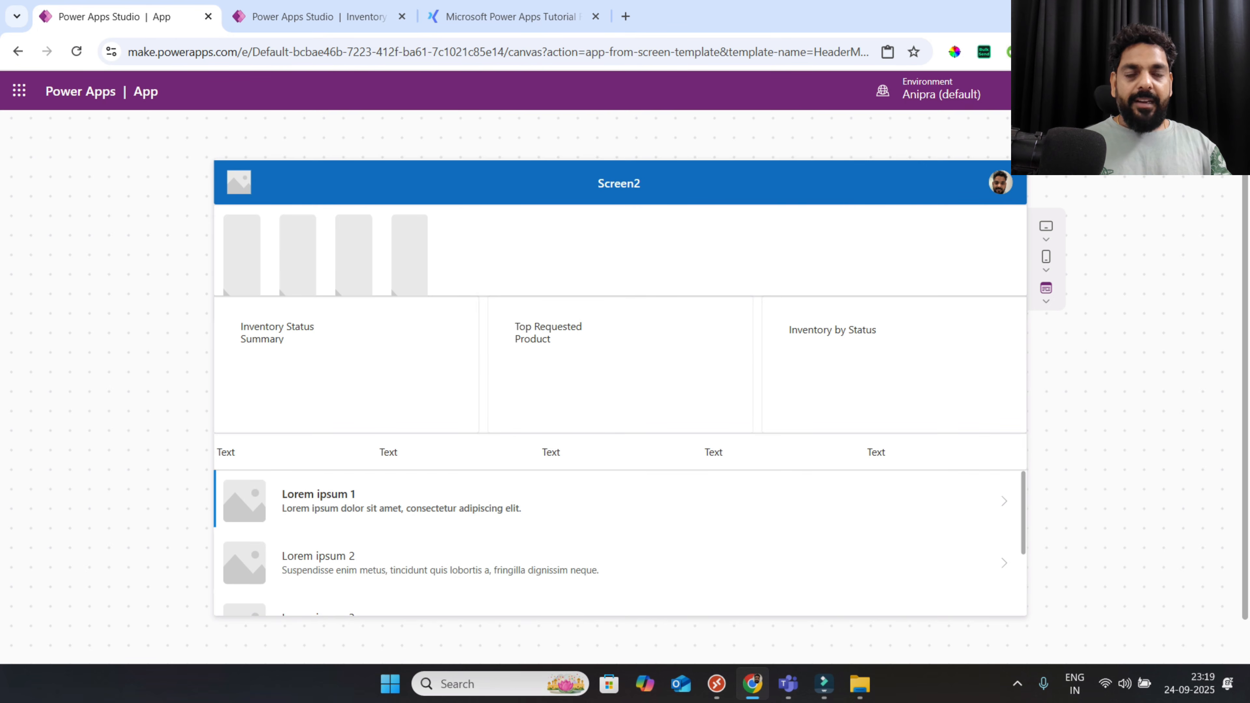
{"action": "key", "text": "Escape"}
Set the padding of Container7 to 5 on all four sides
{"action": "left_click", "coordinate": [187, 393]}
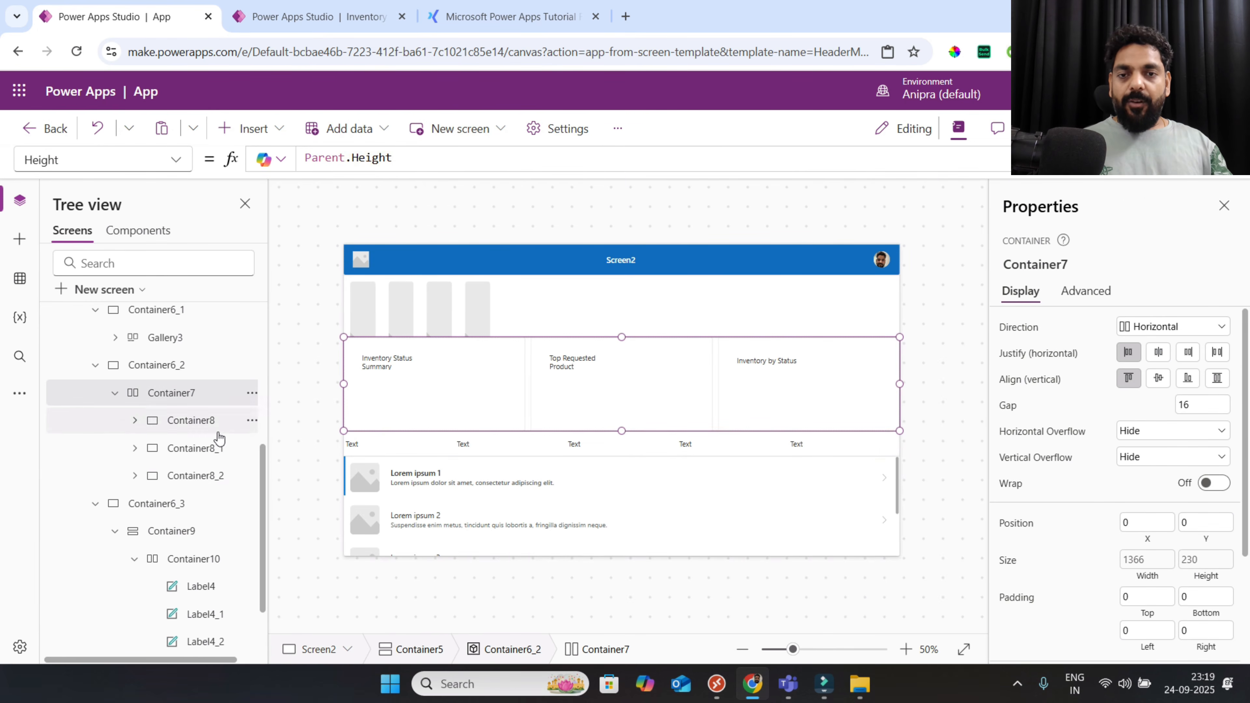
{"action": "scroll", "coordinate": [1088, 560], "scroll_direction": "down", "scroll_amount": 2}
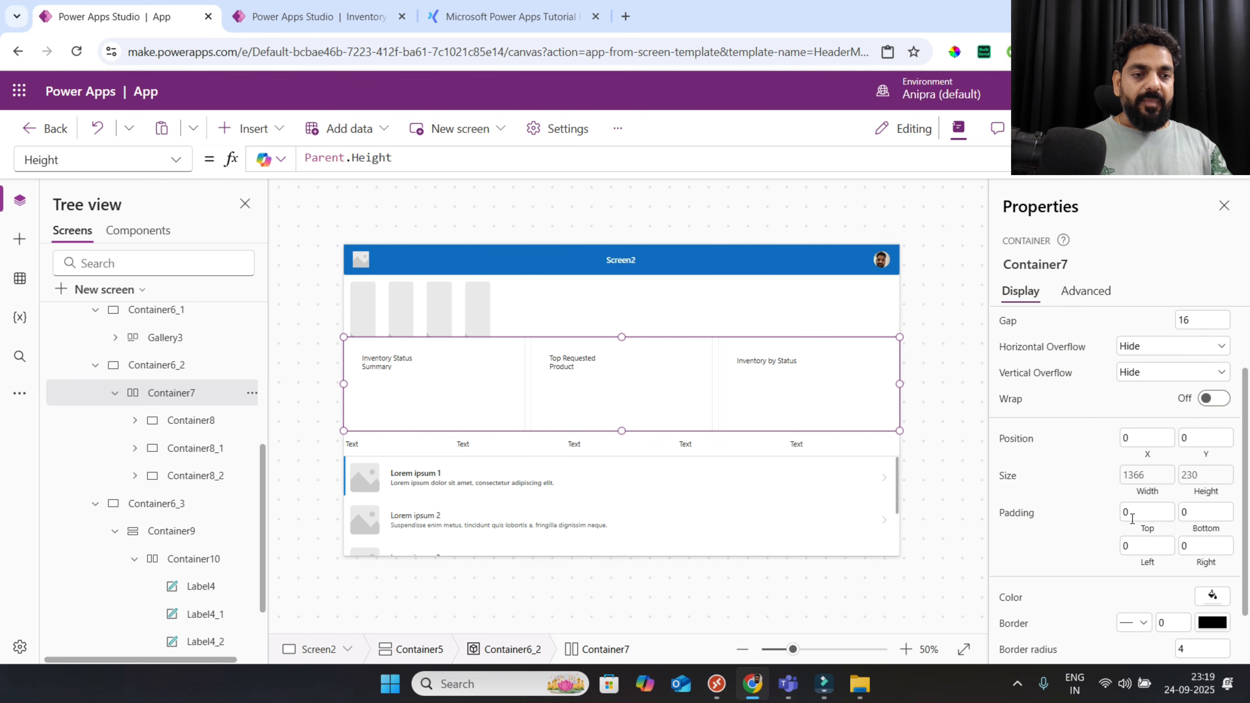
{"action": "left_click", "coordinate": [1132, 512]}
{"action": "type", "text": "5"}
{"action": "key", "text": "Tab"}
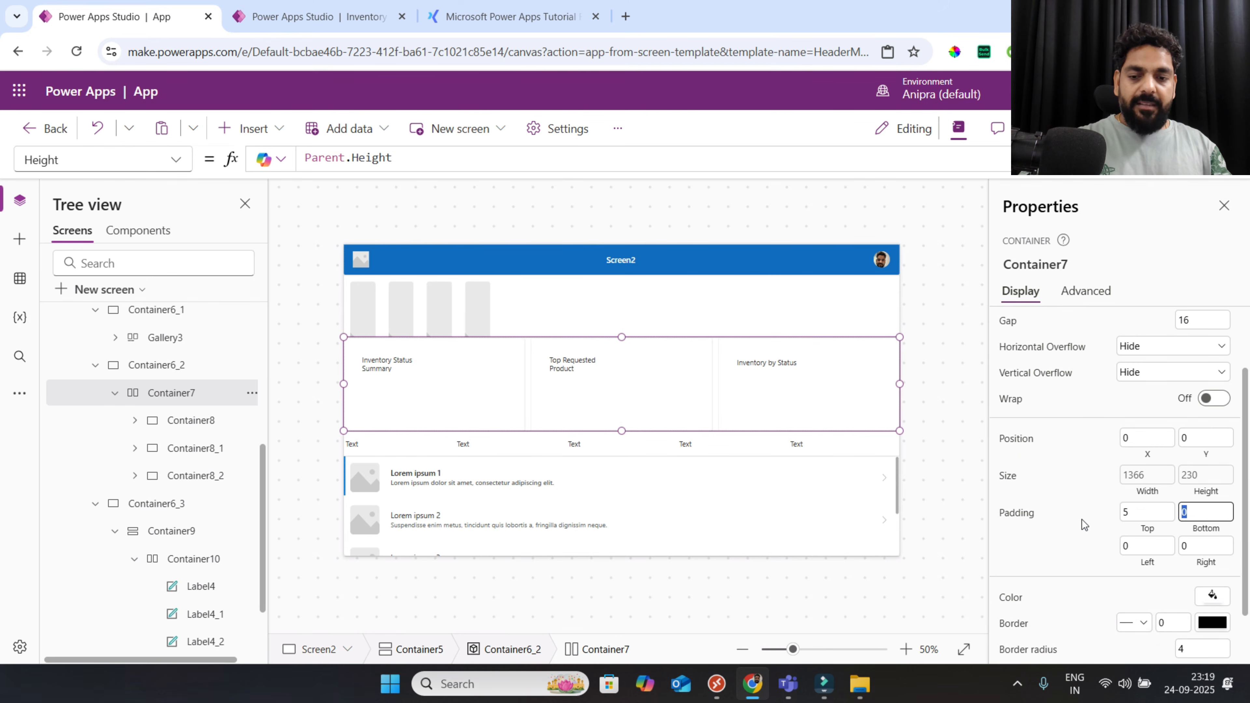
{"action": "type", "text": "5"}
{"action": "key", "text": "Tab"}
{"action": "type", "text": "5"}
{"action": "key", "text": "Tab"}
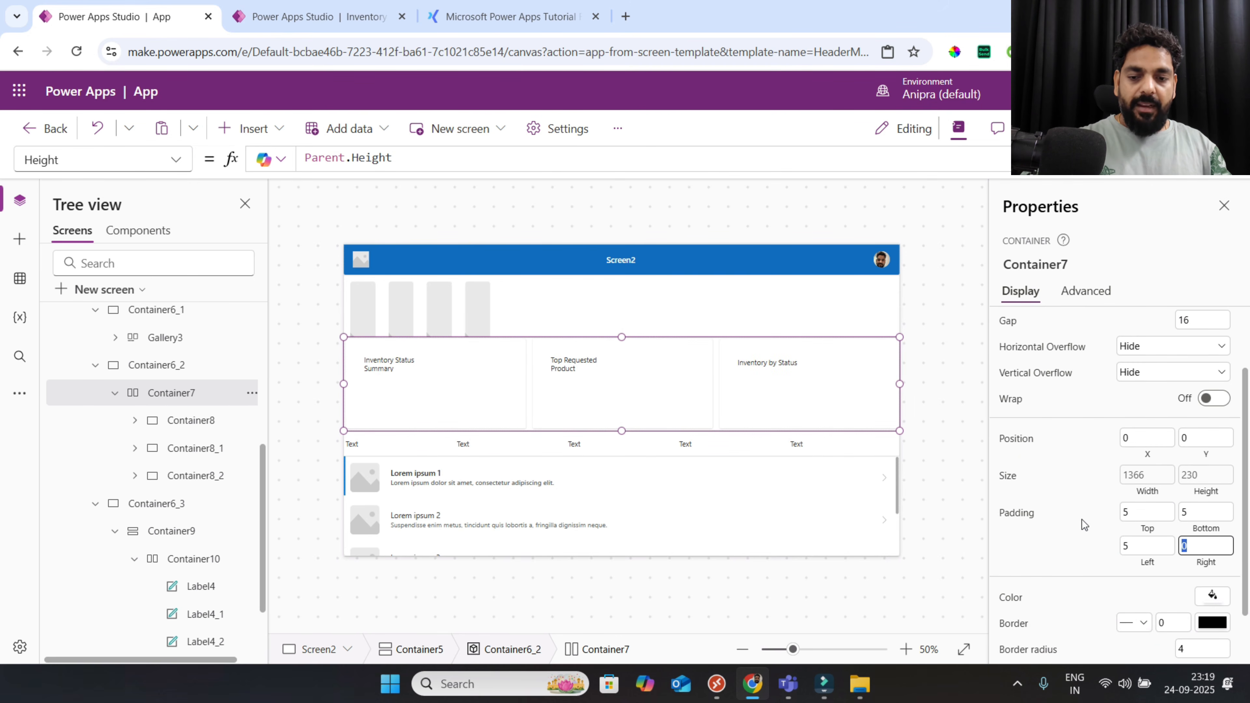
{"action": "type", "text": "5"}
{"action": "key", "text": "Tab"}
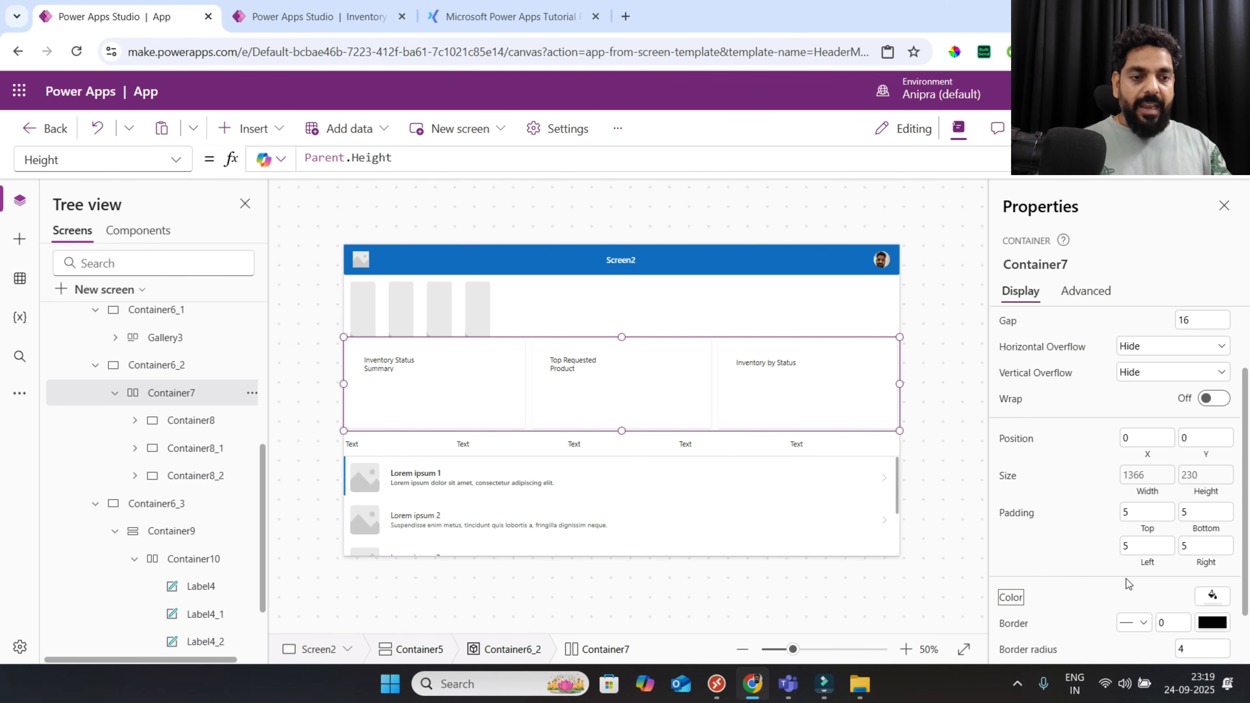
Set the border radius of Container7 to 16 and preview the screen
{"action": "scroll", "coordinate": [1131, 586], "scroll_direction": "down", "scroll_amount": 2}
{"action": "left_click", "coordinate": [1140, 610]}
{"action": "left_click", "coordinate": [1140, 589]}
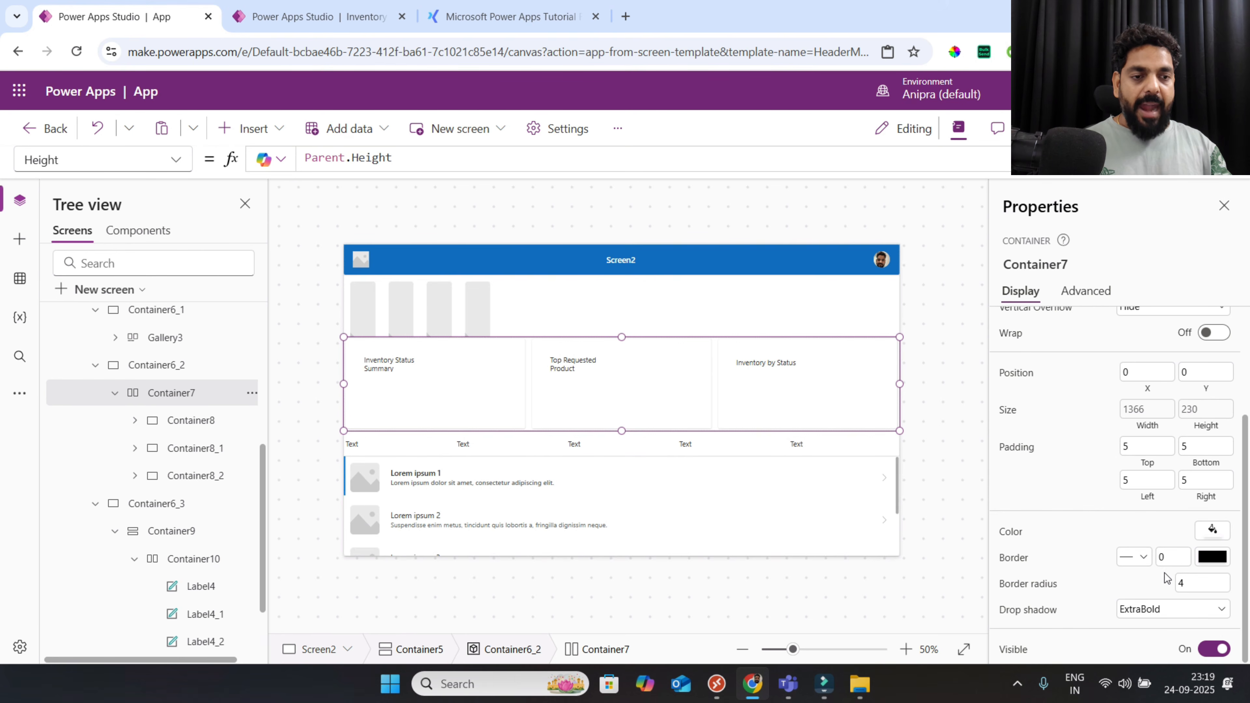
{"action": "left_click", "coordinate": [1192, 583]}
{"action": "type", "text": "1"}
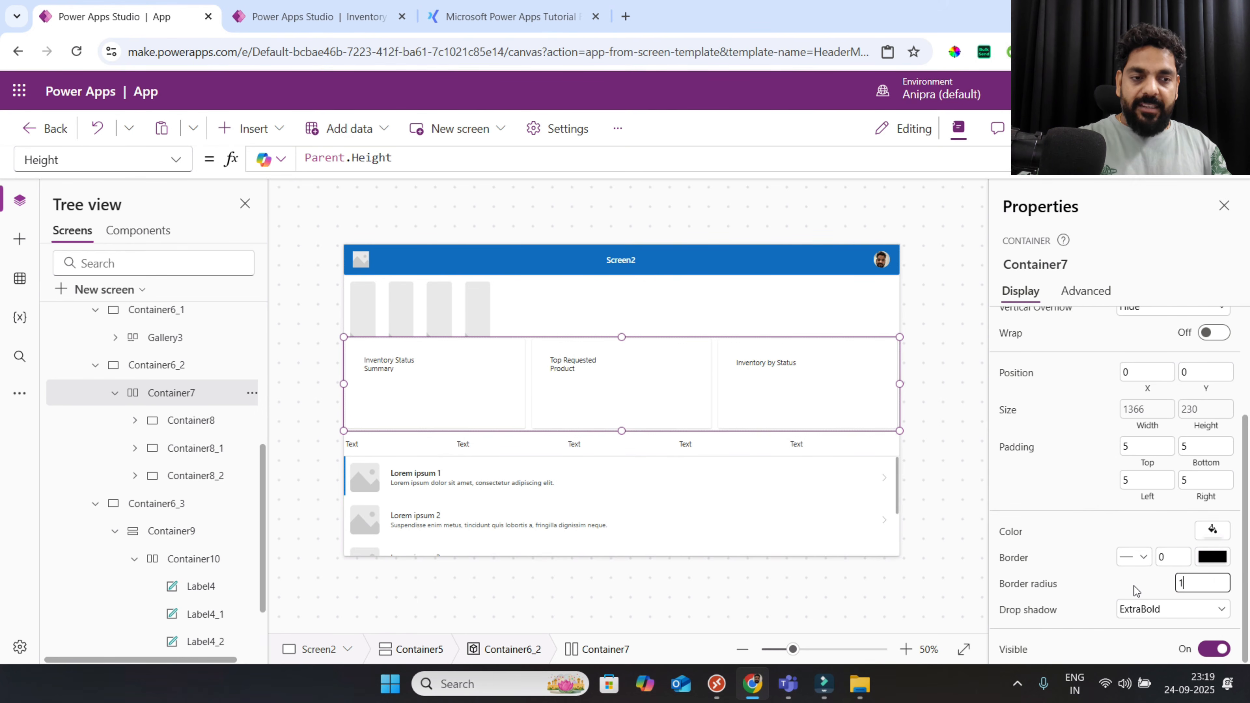
{"action": "type", "text": "6"}
{"action": "left_click", "coordinate": [1112, 586]}
{"action": "left_click", "coordinate": [1097, 128]}
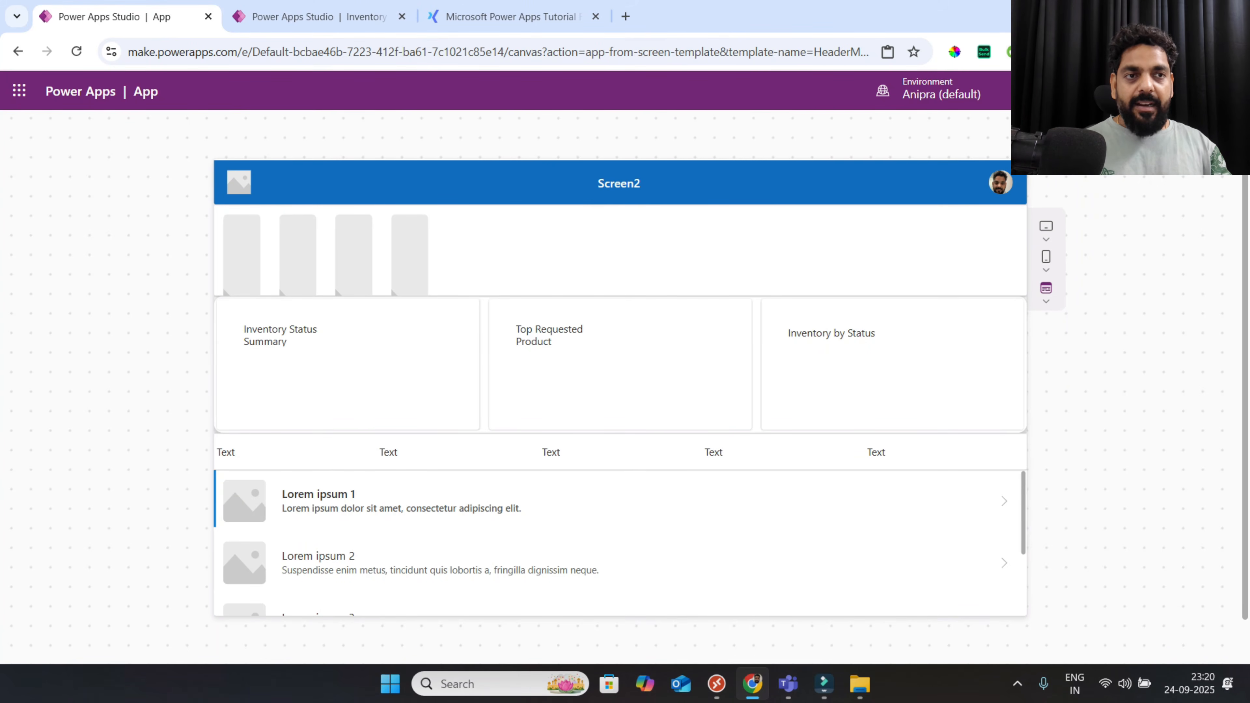
{"action": "key", "text": "Escape"}
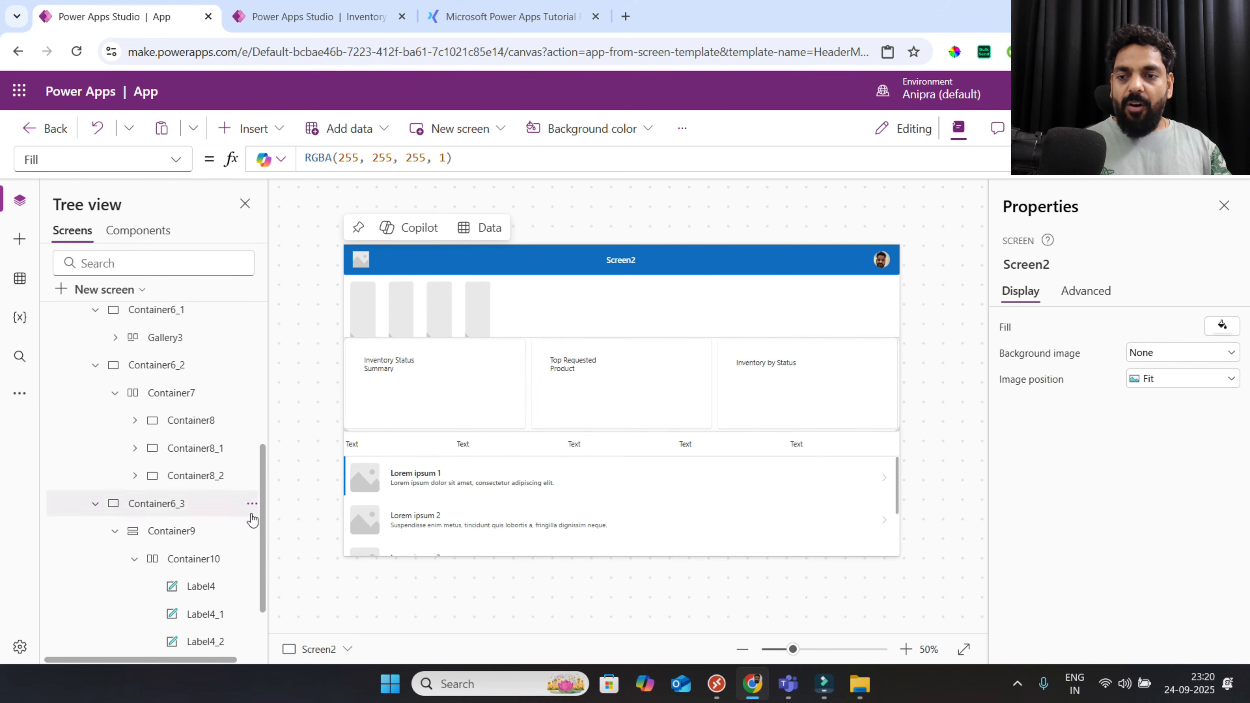
Set the padding of Container7 to 10 on all four sides
{"action": "left_click", "coordinate": [191, 395]}
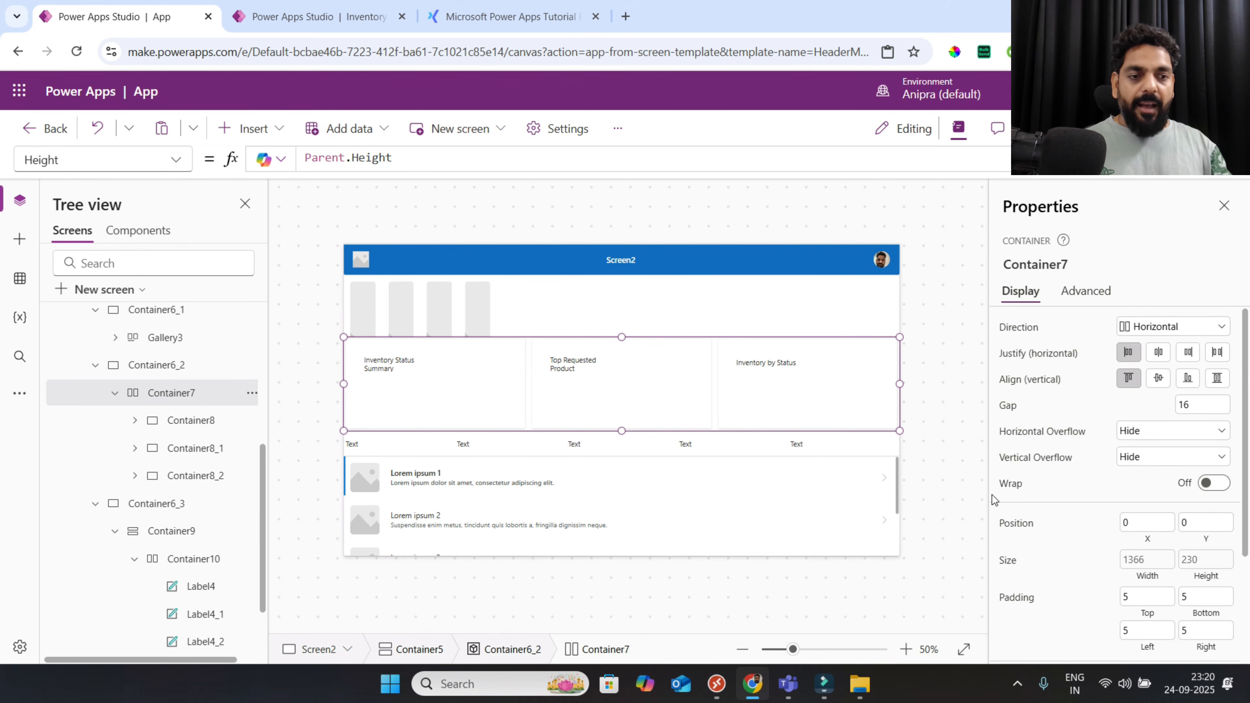
{"action": "scroll", "coordinate": [1097, 552], "scroll_direction": "down", "scroll_amount": 3}
{"action": "left_click", "coordinate": [1137, 457]}
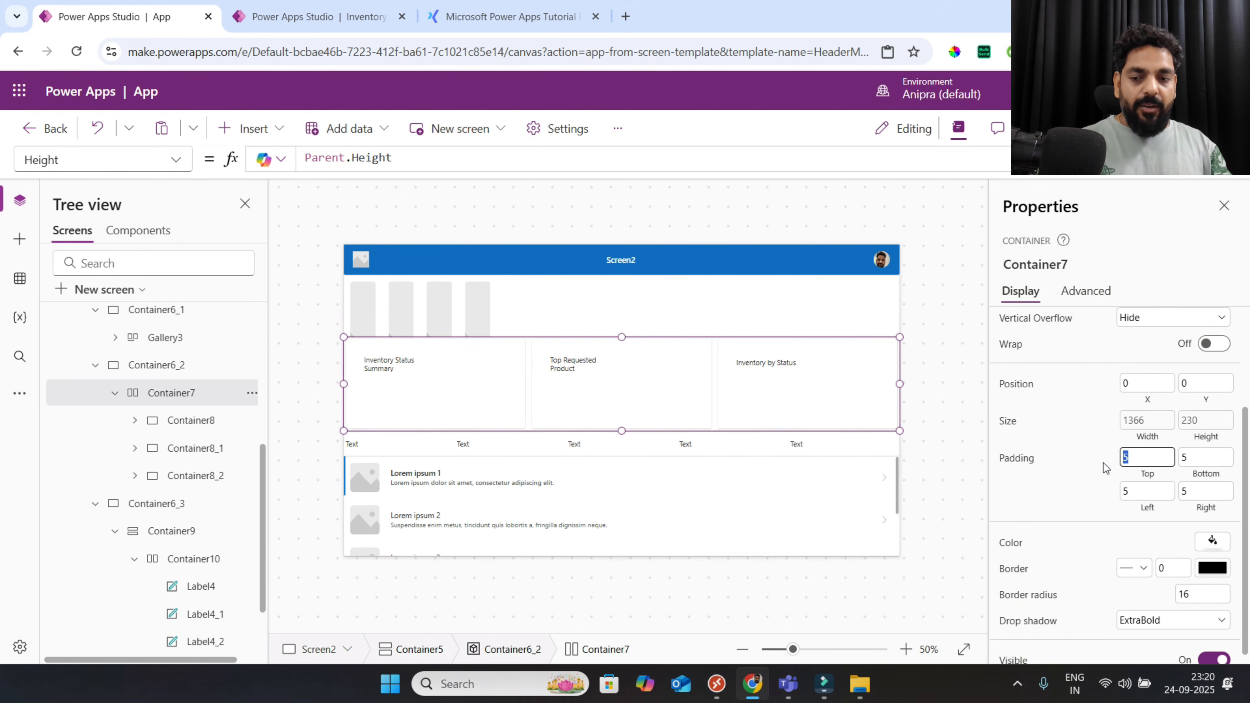
{"action": "type", "text": "10"}
{"action": "key", "text": "Tab"}
{"action": "type", "text": "10"}
{"action": "key", "text": "Tab"}
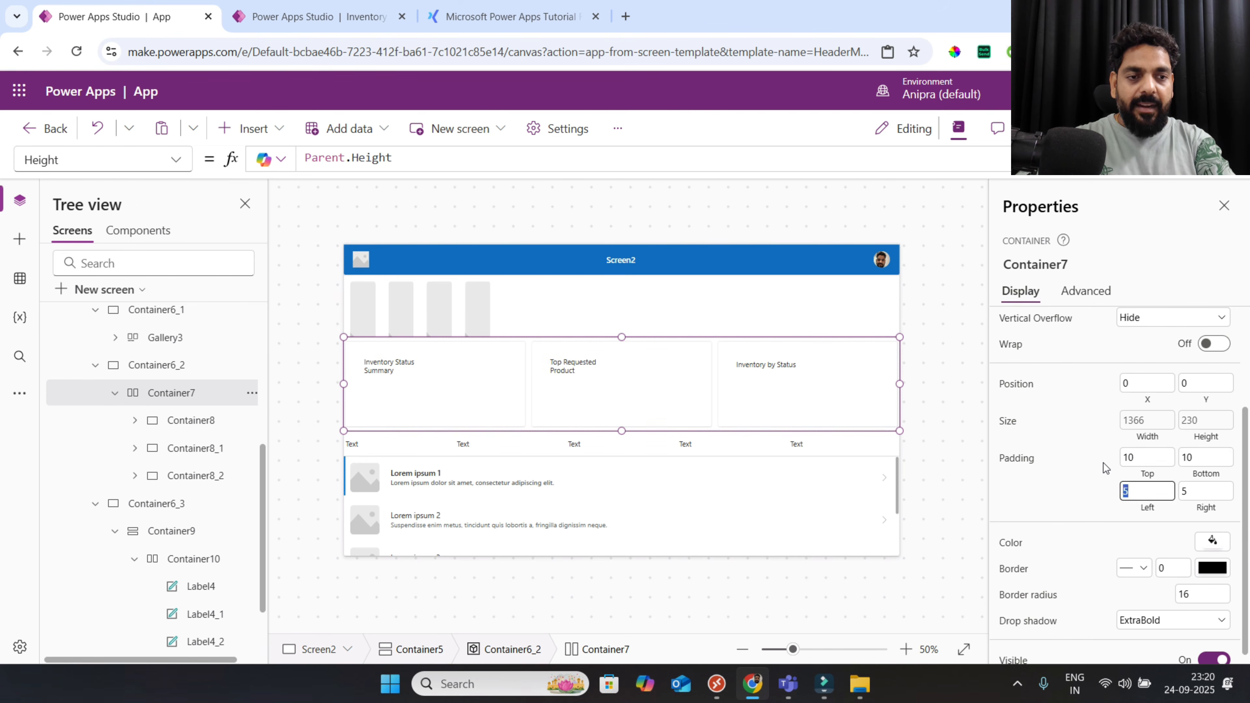
{"action": "type", "text": "10"}
{"action": "key", "text": "Tab"}
{"action": "type", "text": "10"}
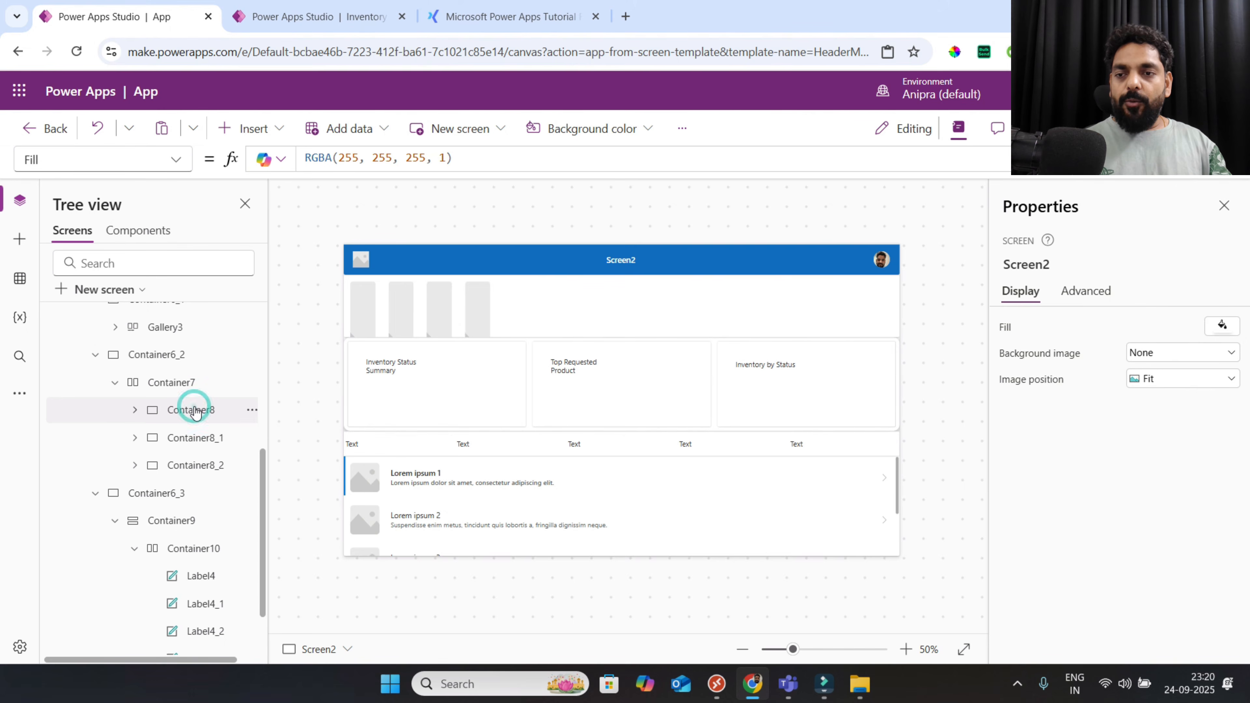
Set the border thickness of Container8, Container8_1 and Container8_2 to 1 together
{"action": "left_click", "coordinate": [192, 410]}
{"action": "left_click", "coordinate": [197, 438], "text": "ctrl"}
{"action": "left_click", "coordinate": [199, 465], "text": "ctrl"}
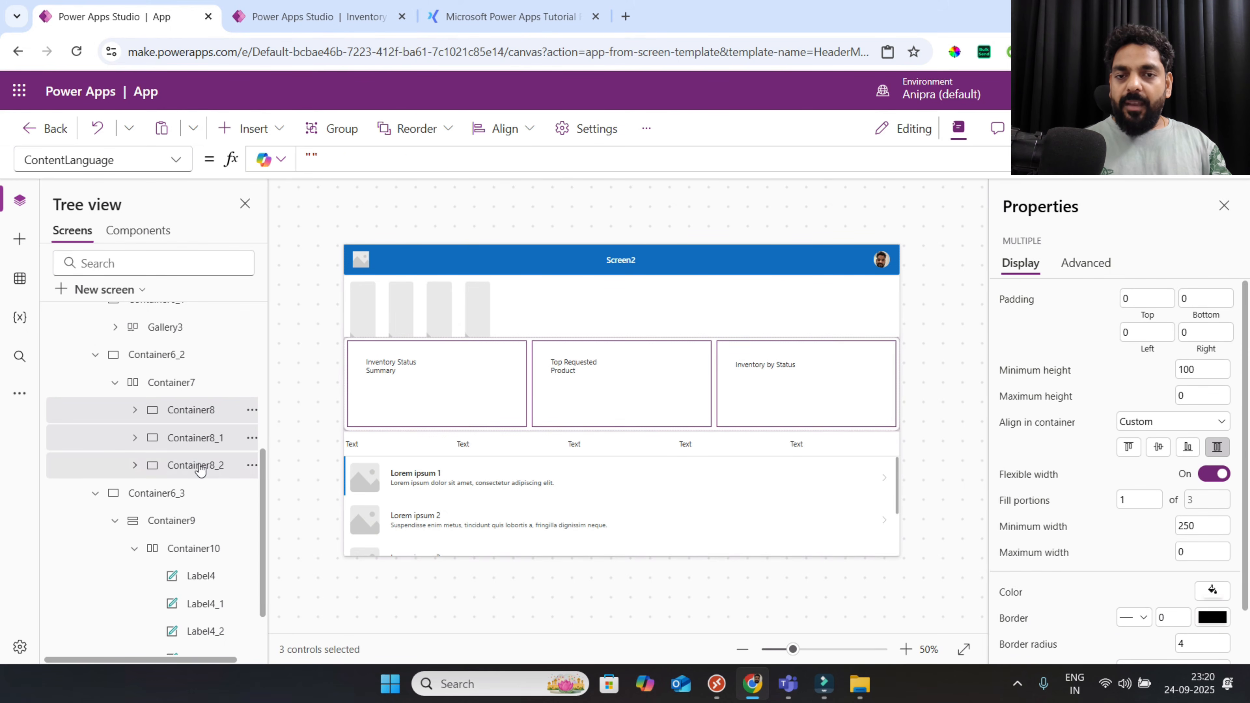
{"action": "scroll", "coordinate": [1083, 586], "scroll_direction": "down", "scroll_amount": 1}
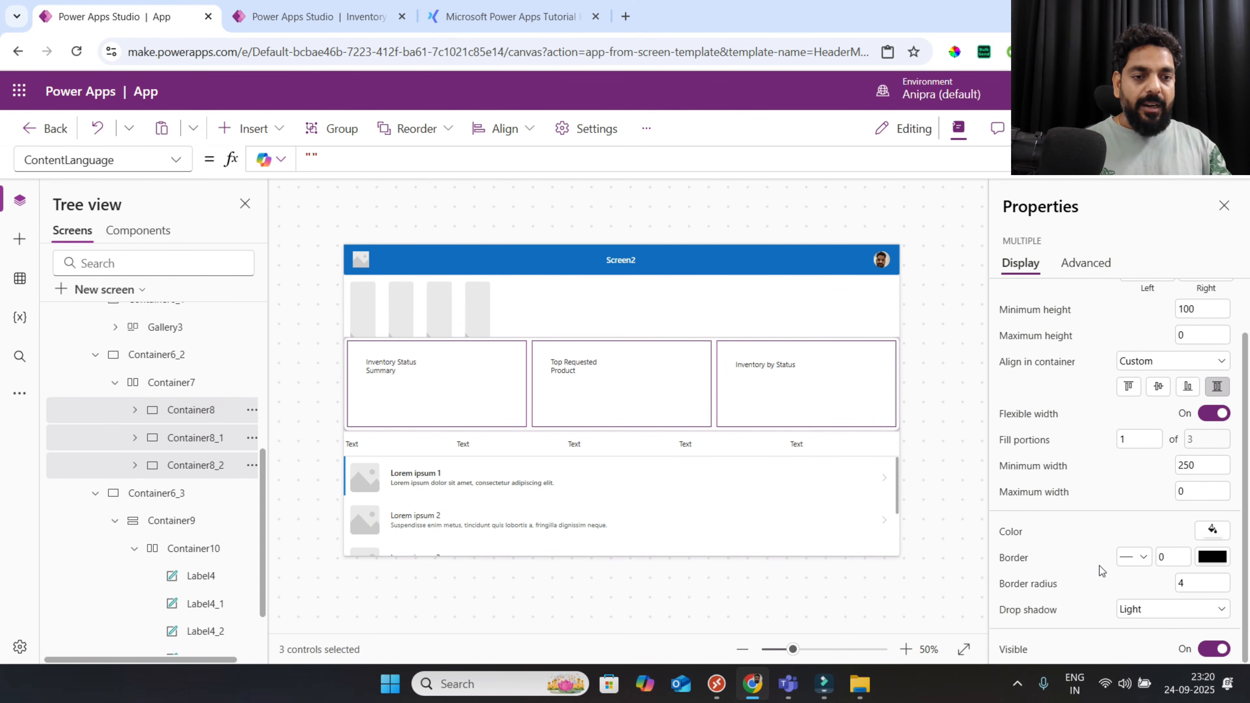
{"action": "left_click", "coordinate": [1124, 563]}
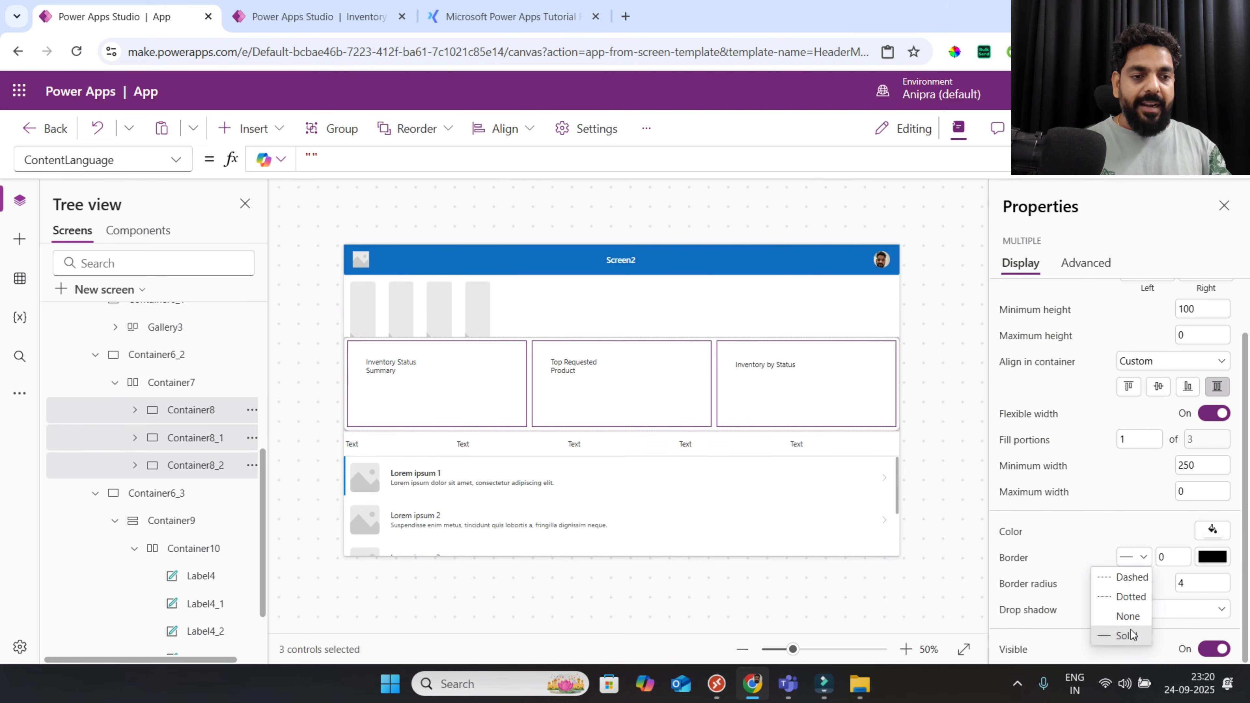
{"action": "left_click", "coordinate": [1183, 558]}
{"action": "type", "text": "1"}
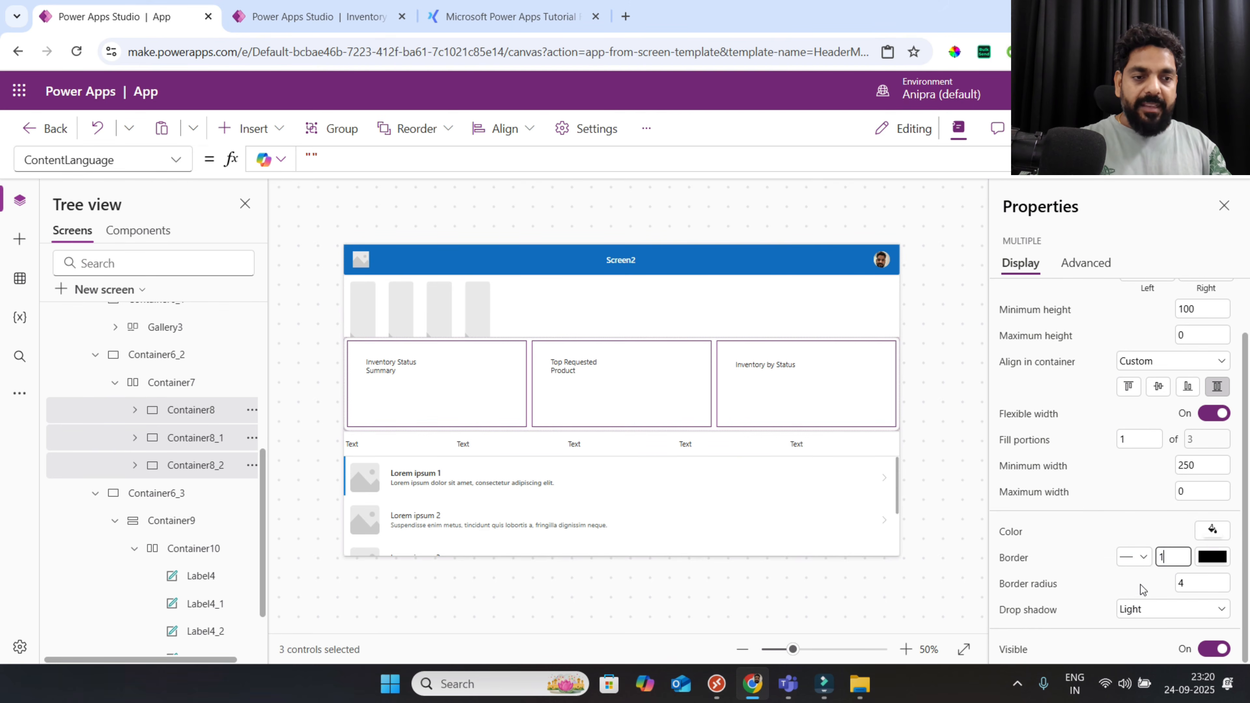
{"action": "left_click", "coordinate": [1132, 583]}
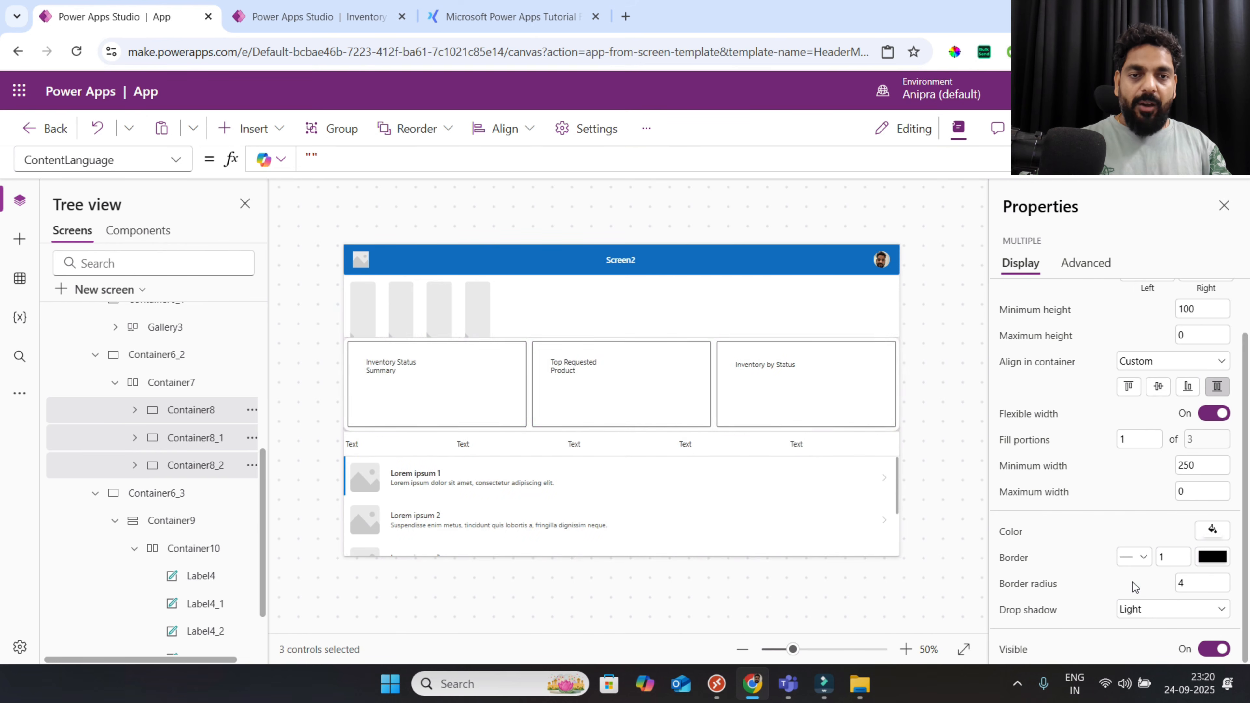
Preview Screen2 and compare its bordered chart columns with those on the Inventory Management dashboard
{"action": "key", "text": "F5"}
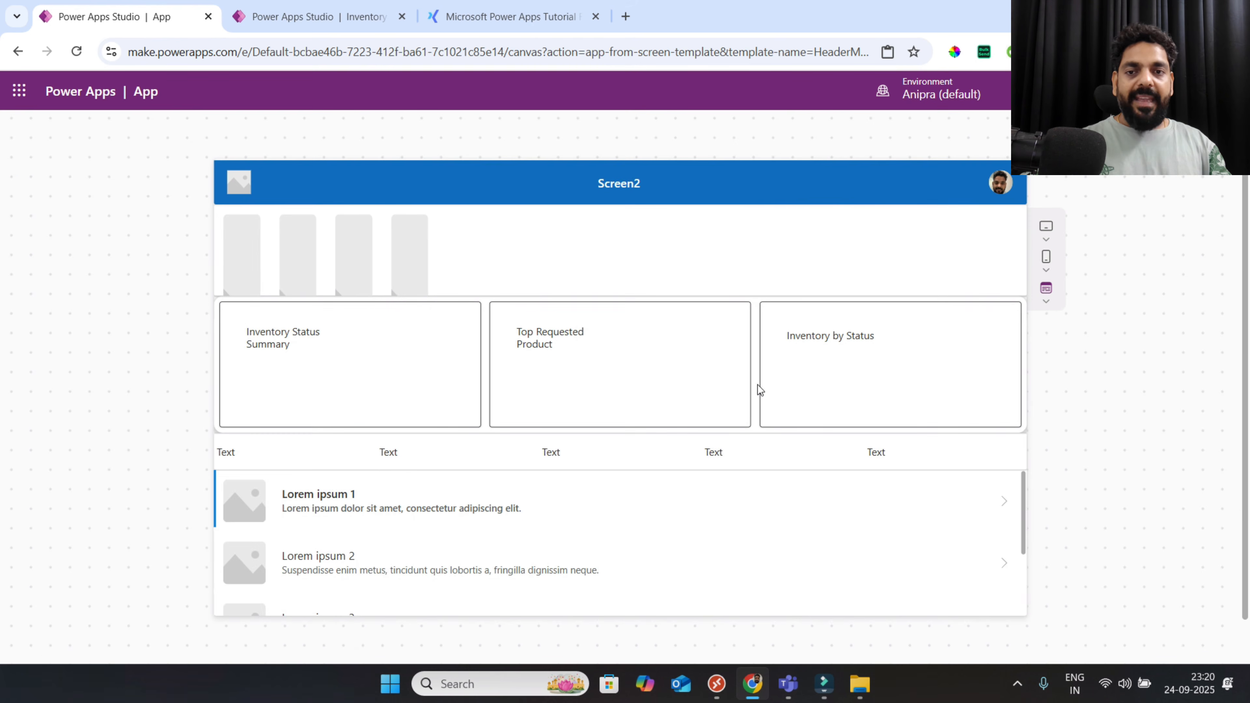
{"action": "left_click", "coordinate": [386, 28]}
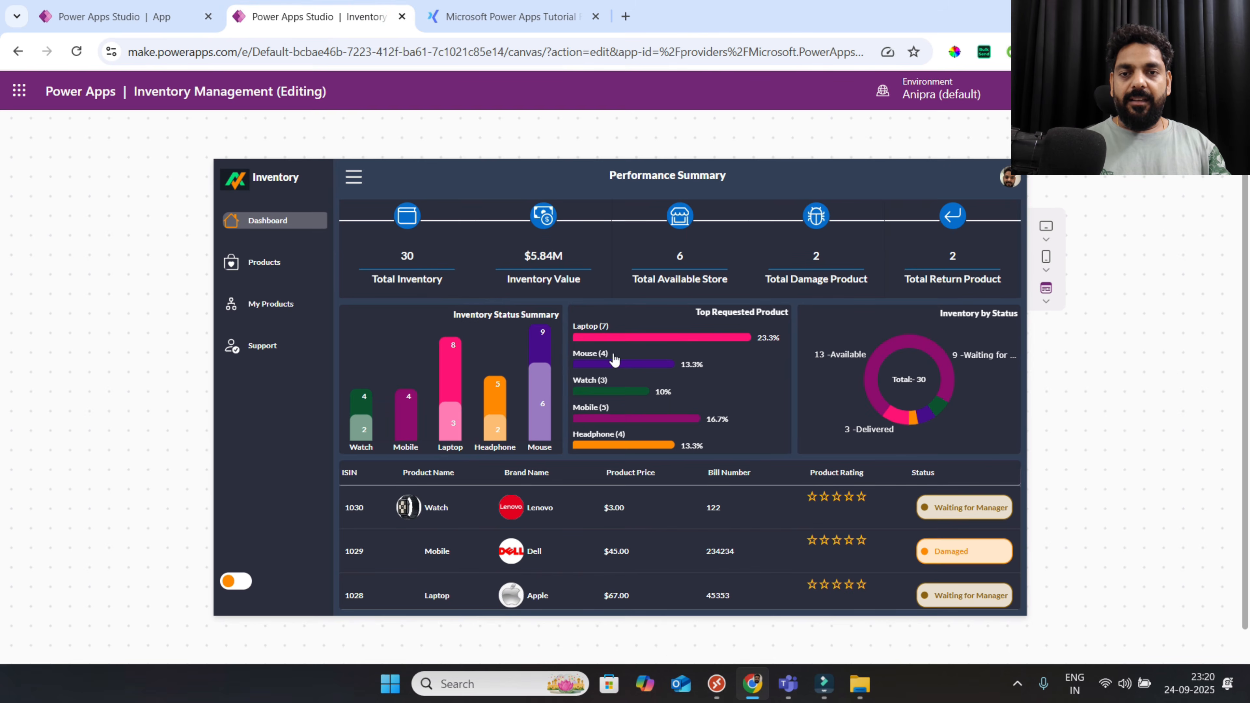
{"action": "left_click", "coordinate": [113, 16]}
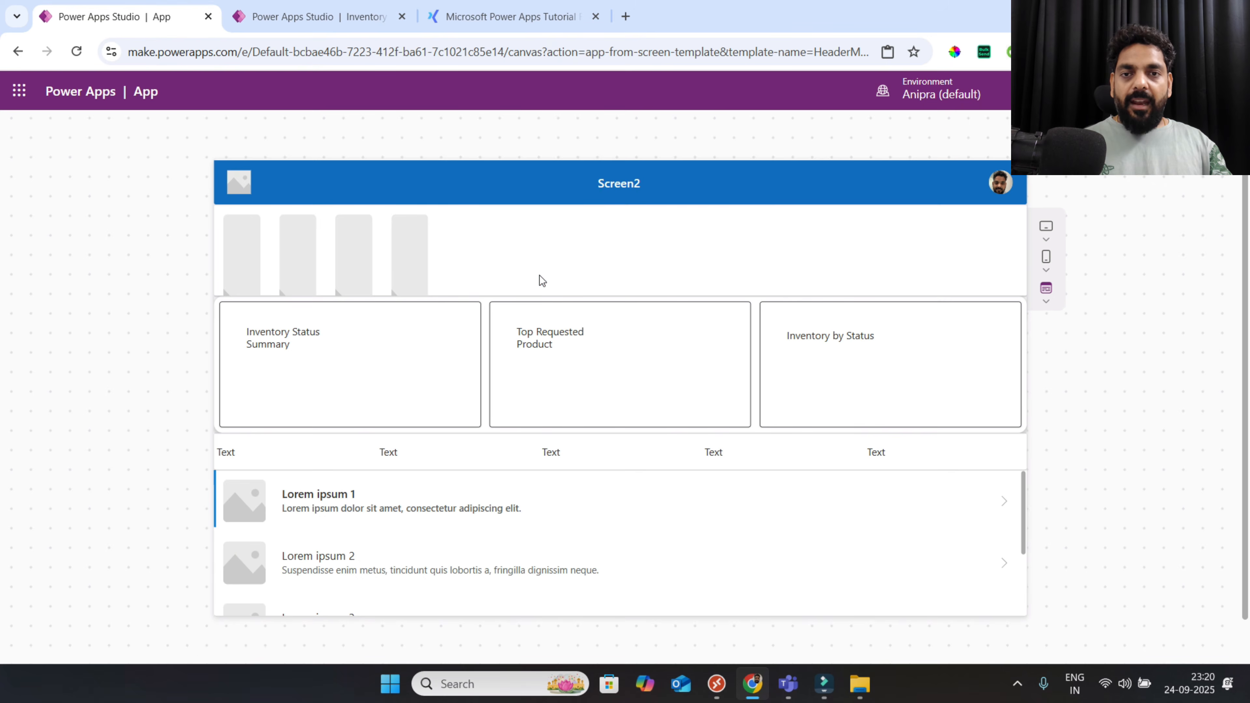
{"action": "left_click", "coordinate": [320, 16]}
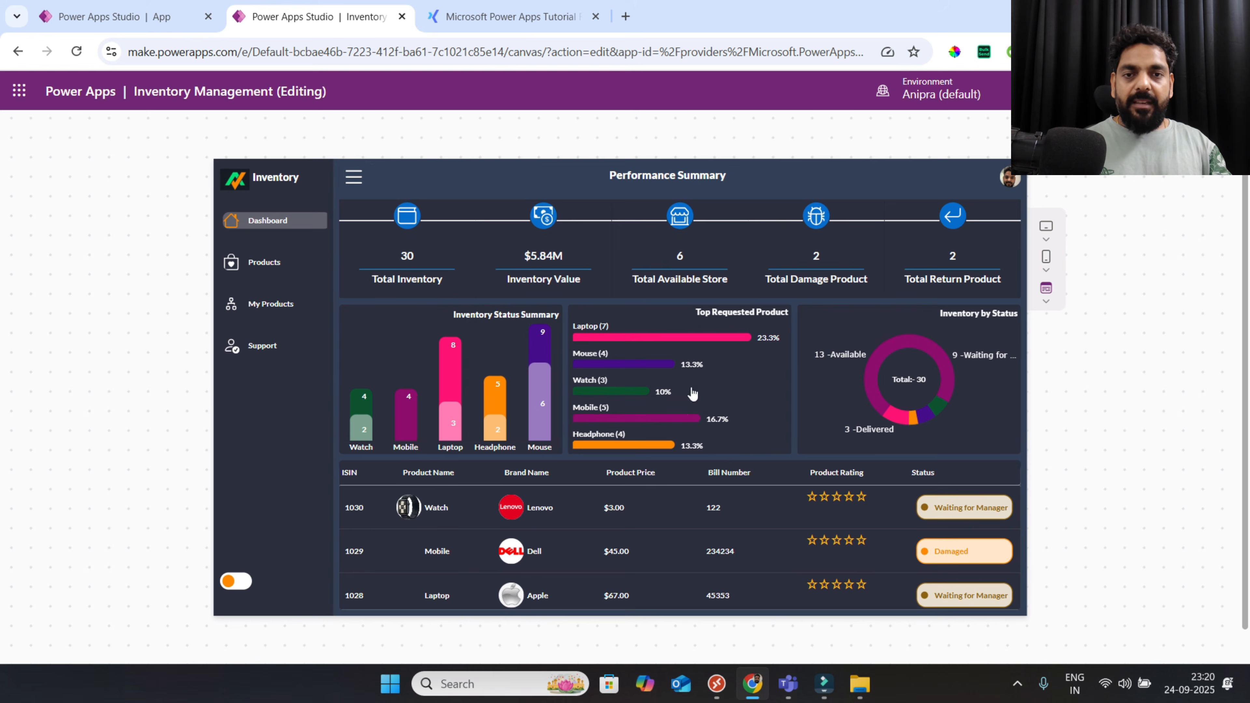
{"action": "left_click", "coordinate": [151, 23]}
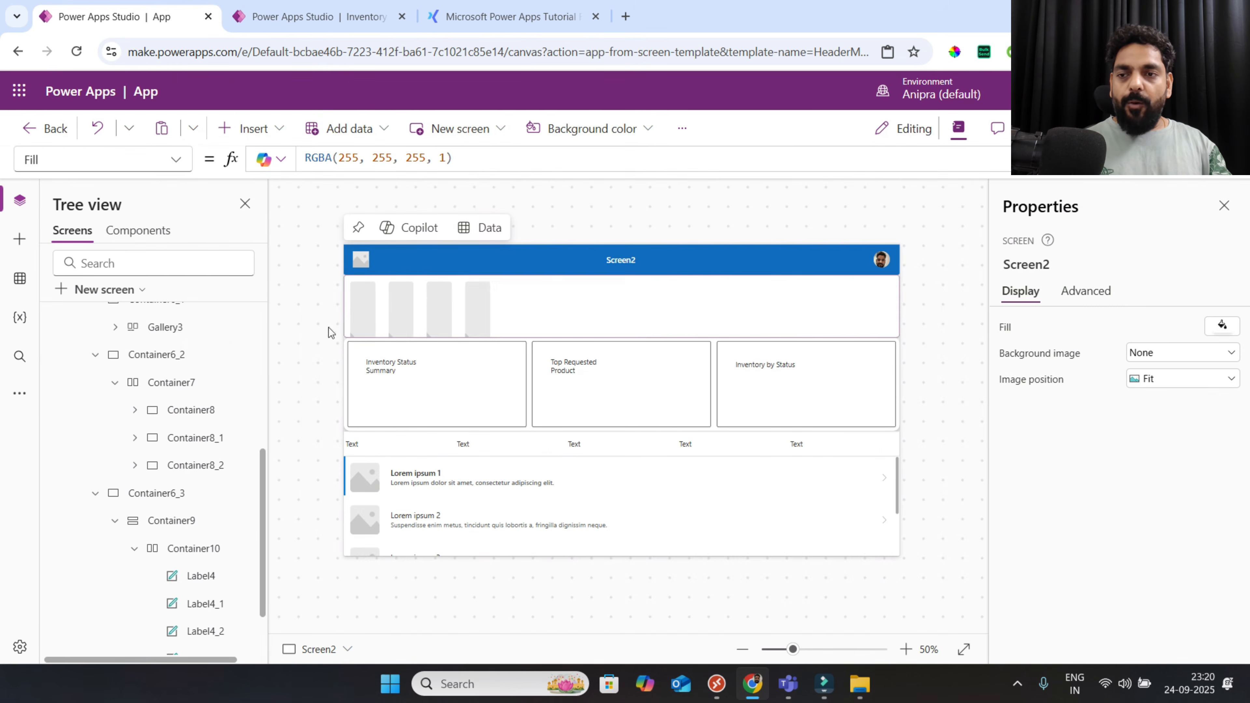
Set the gap of Container5 to 16 and preview Screen2 to check the spacing between its sections
{"action": "scroll", "coordinate": [204, 366], "scroll_direction": "up", "scroll_amount": 5}
{"action": "scroll", "coordinate": [159, 374], "scroll_direction": "up", "scroll_amount": 1}
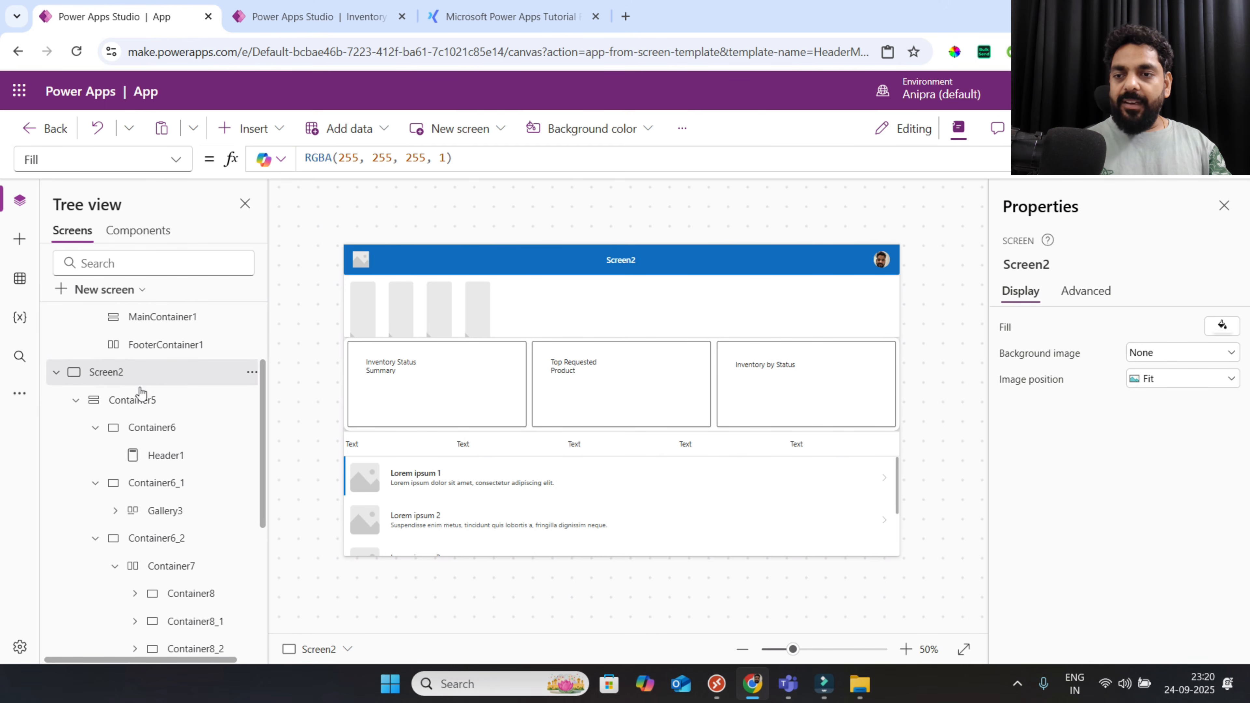
{"action": "left_click", "coordinate": [133, 400]}
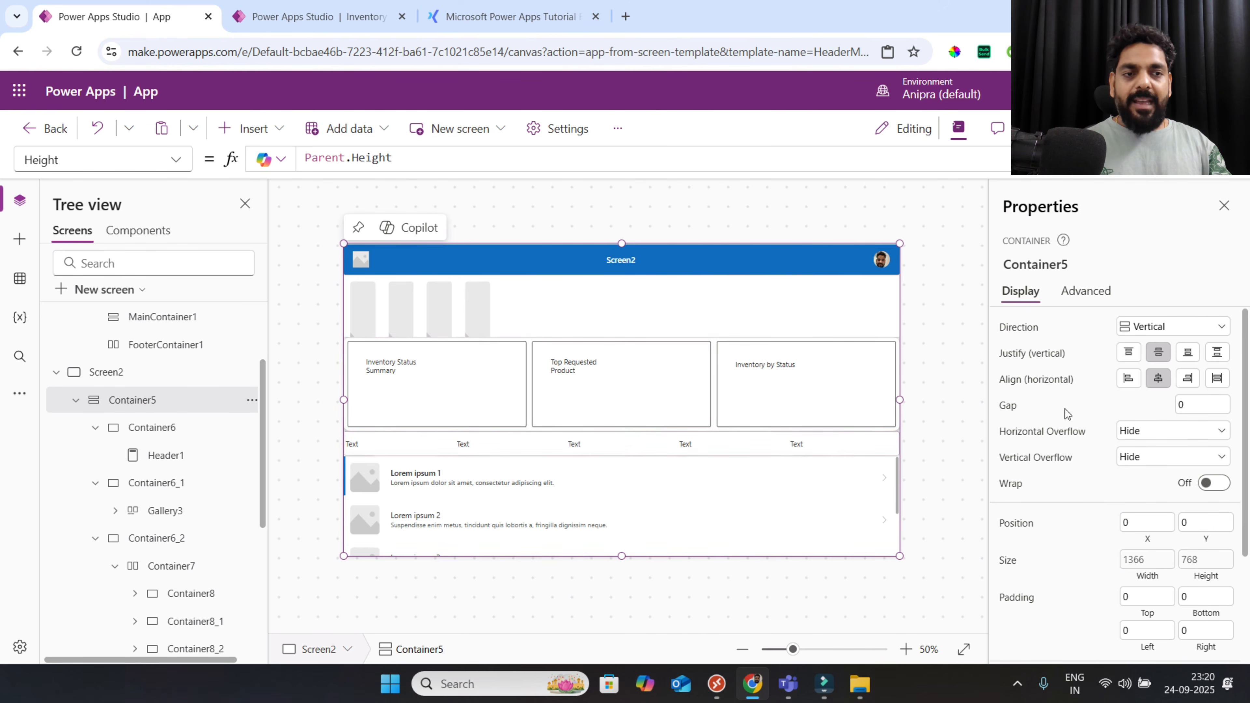
{"action": "left_click", "coordinate": [1191, 405]}
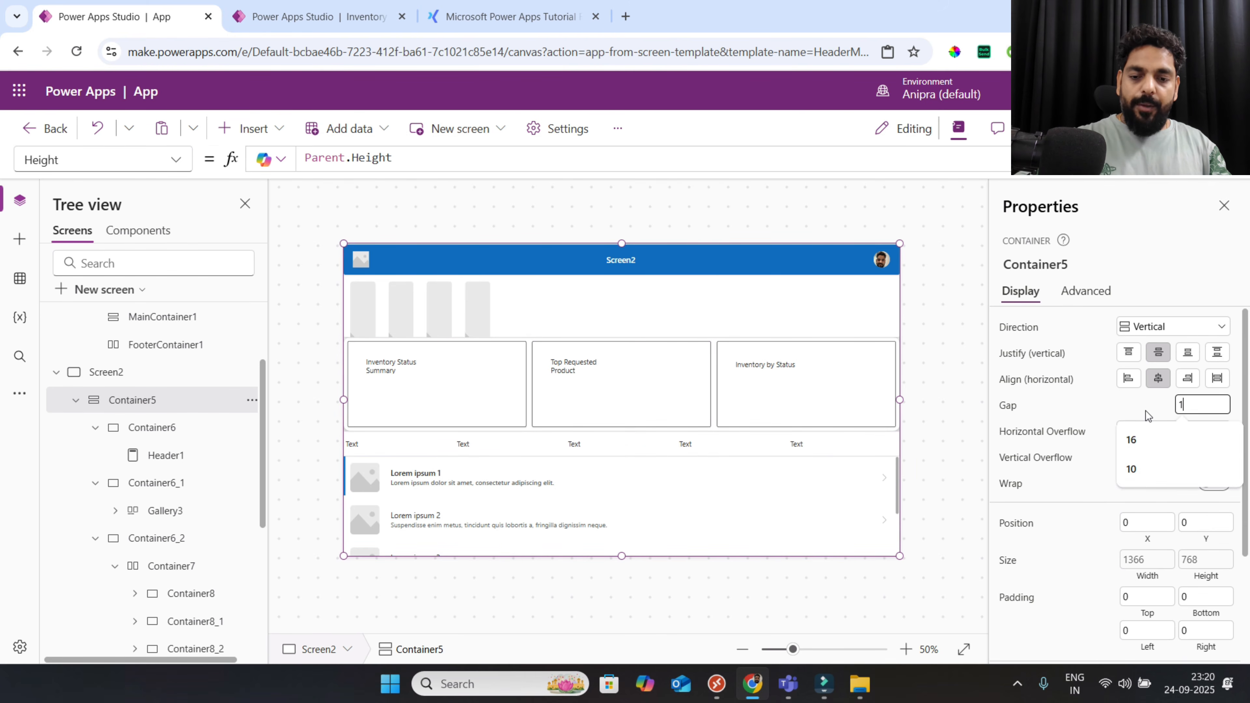
{"action": "type", "text": "16"}
{"action": "key", "text": "Tab"}
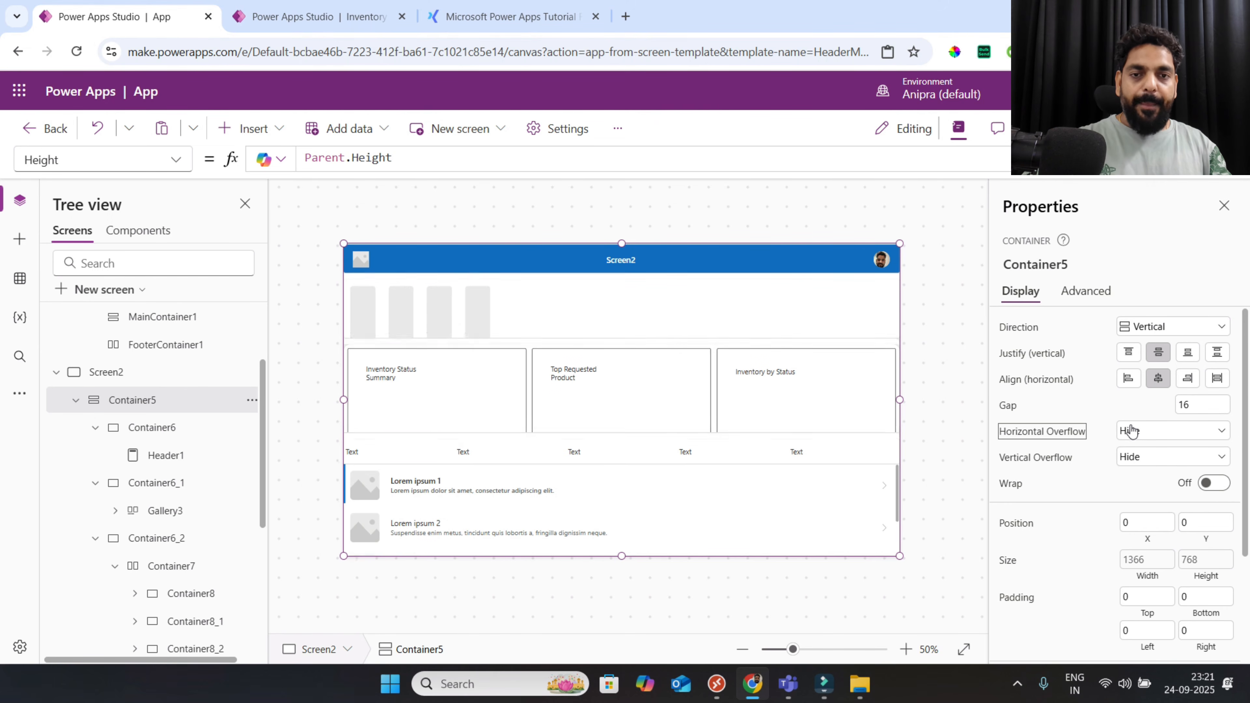
{"action": "key", "text": "F5"}
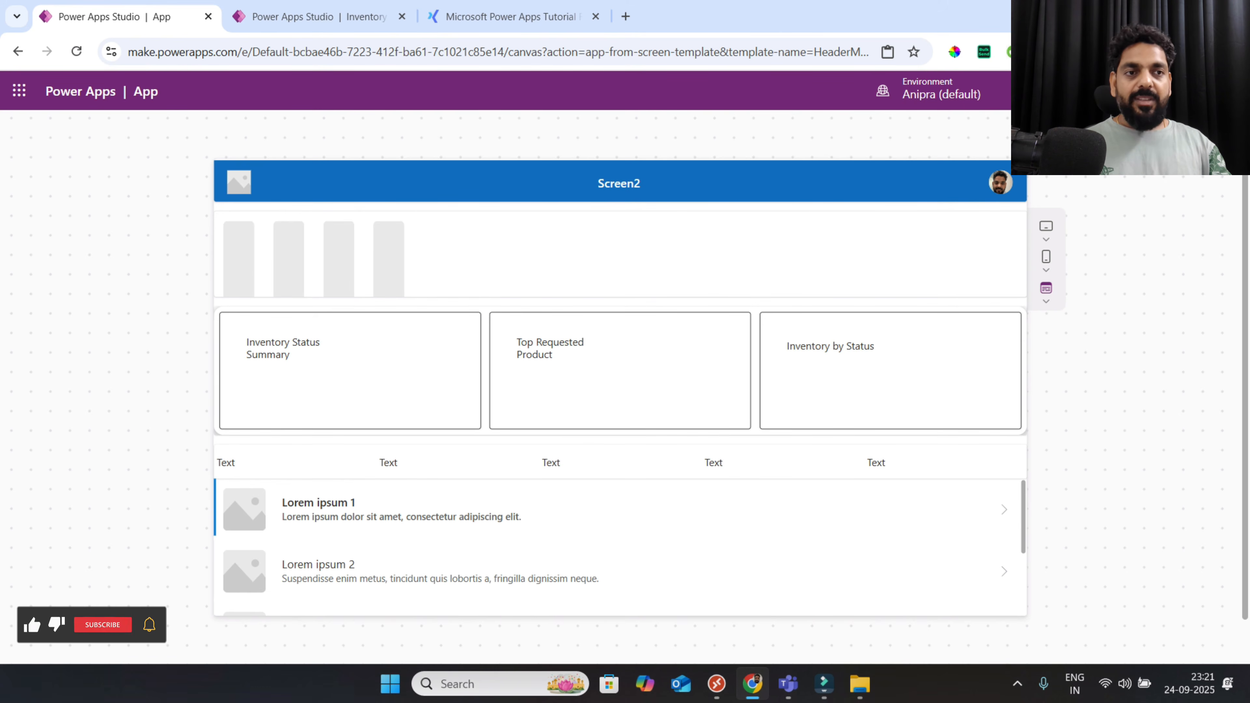
{"action": "key", "text": "Escape"}
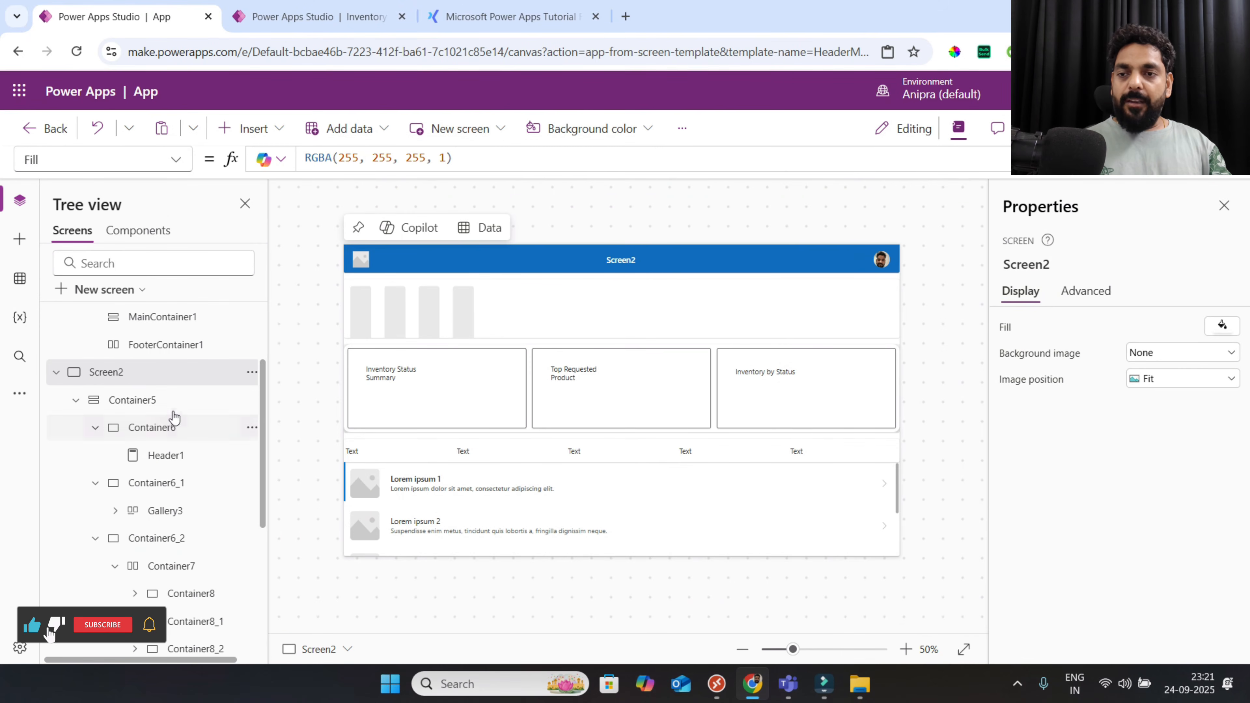
Review the display properties of Container5 and preview Screen2, checking how the gallery in the table area scrolls
{"action": "left_click", "coordinate": [163, 400]}
{"action": "scroll", "coordinate": [1082, 487], "scroll_direction": "down", "scroll_amount": 2}
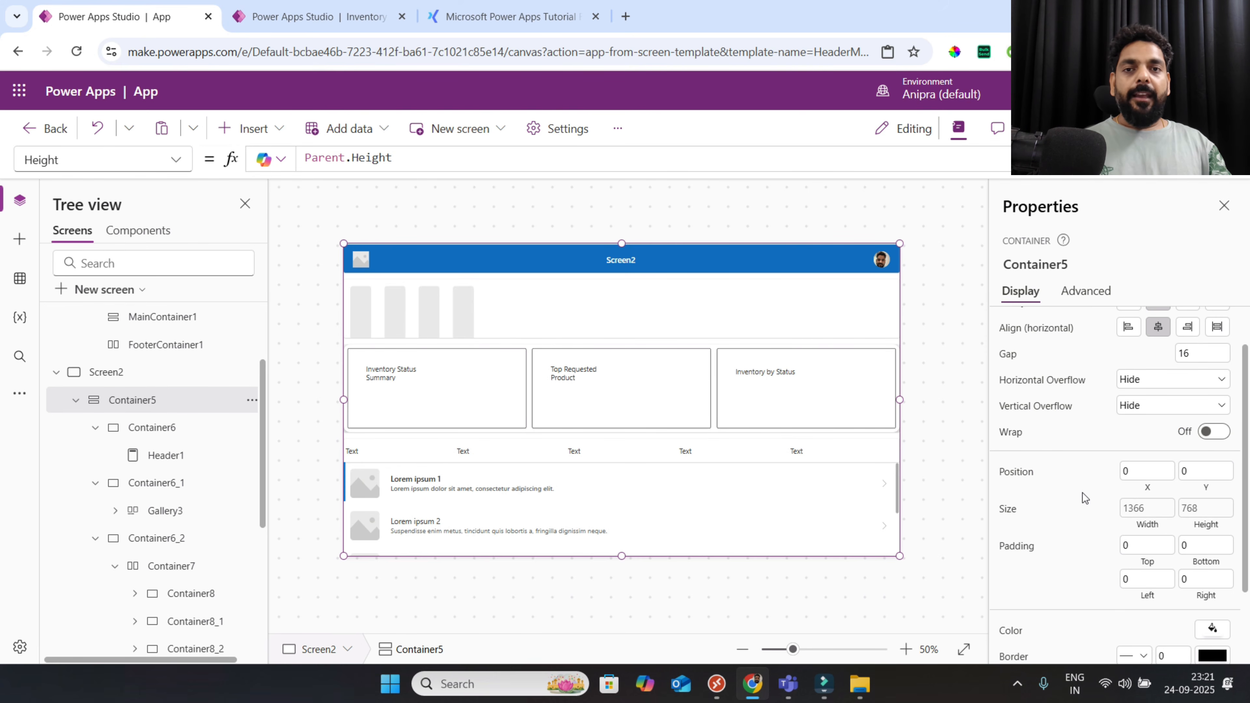
{"action": "scroll", "coordinate": [1082, 493], "scroll_direction": "down", "scroll_amount": 2}
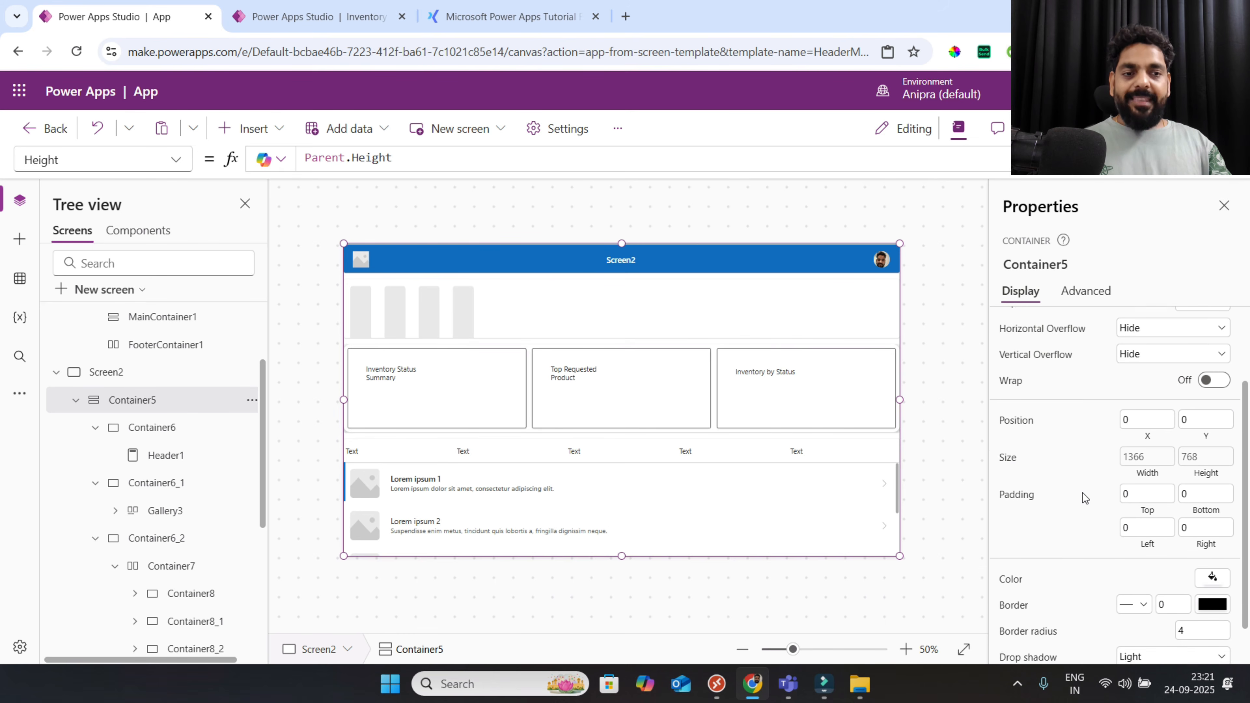
{"action": "scroll", "coordinate": [1081, 495], "scroll_direction": "up", "scroll_amount": 3}
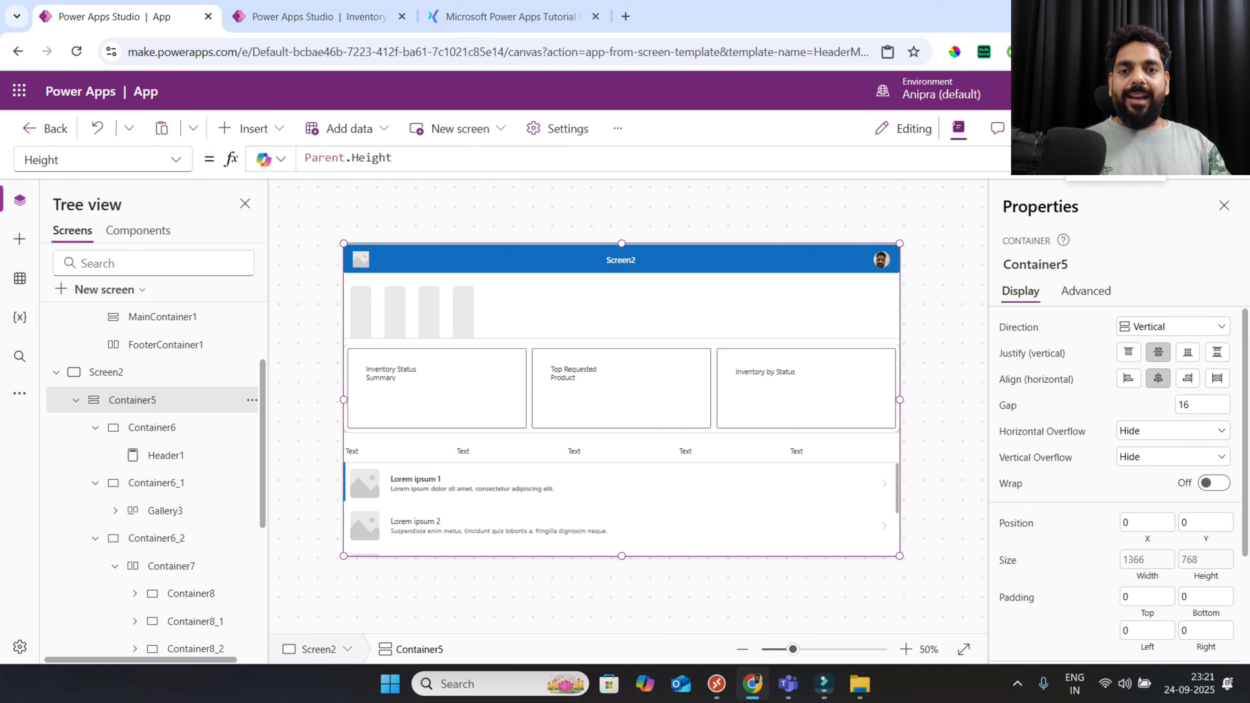
{"action": "key", "text": "F5"}
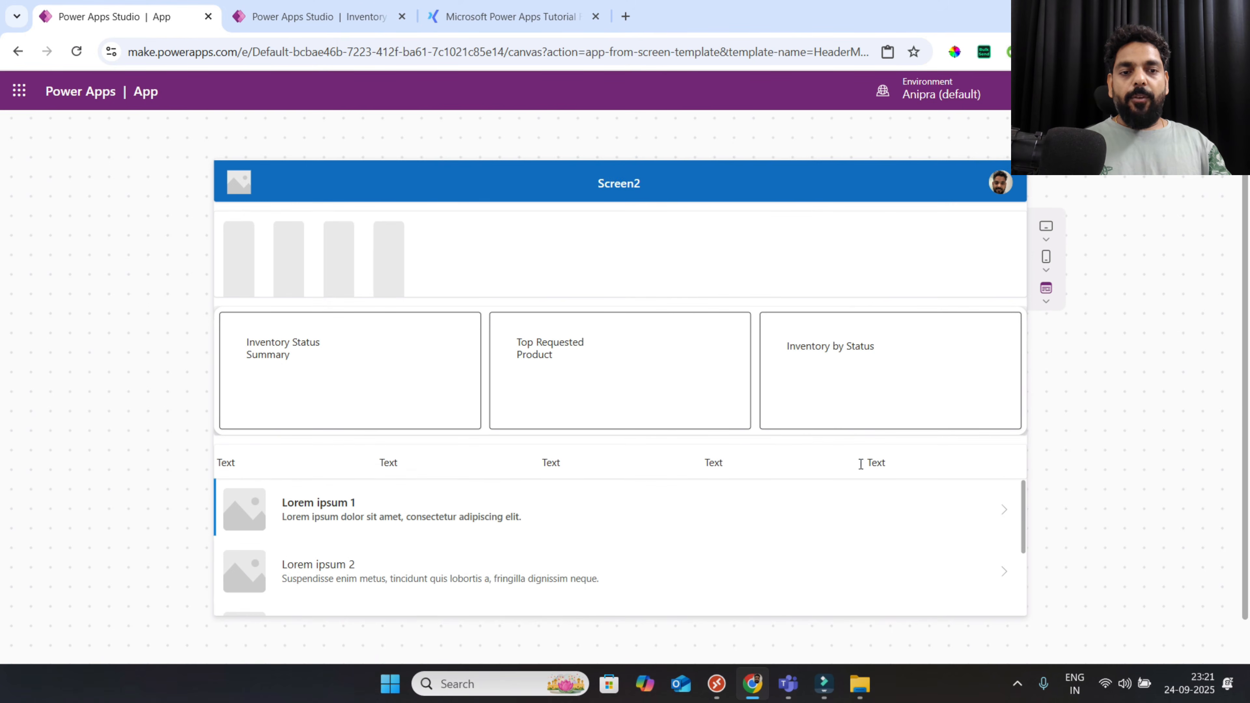
{"action": "scroll", "coordinate": [830, 551], "scroll_direction": "down", "scroll_amount": 1}
{"action": "scroll", "coordinate": [829, 551], "scroll_direction": "up", "scroll_amount": 1}
{"action": "scroll", "coordinate": [830, 552], "scroll_direction": "down", "scroll_amount": 2}
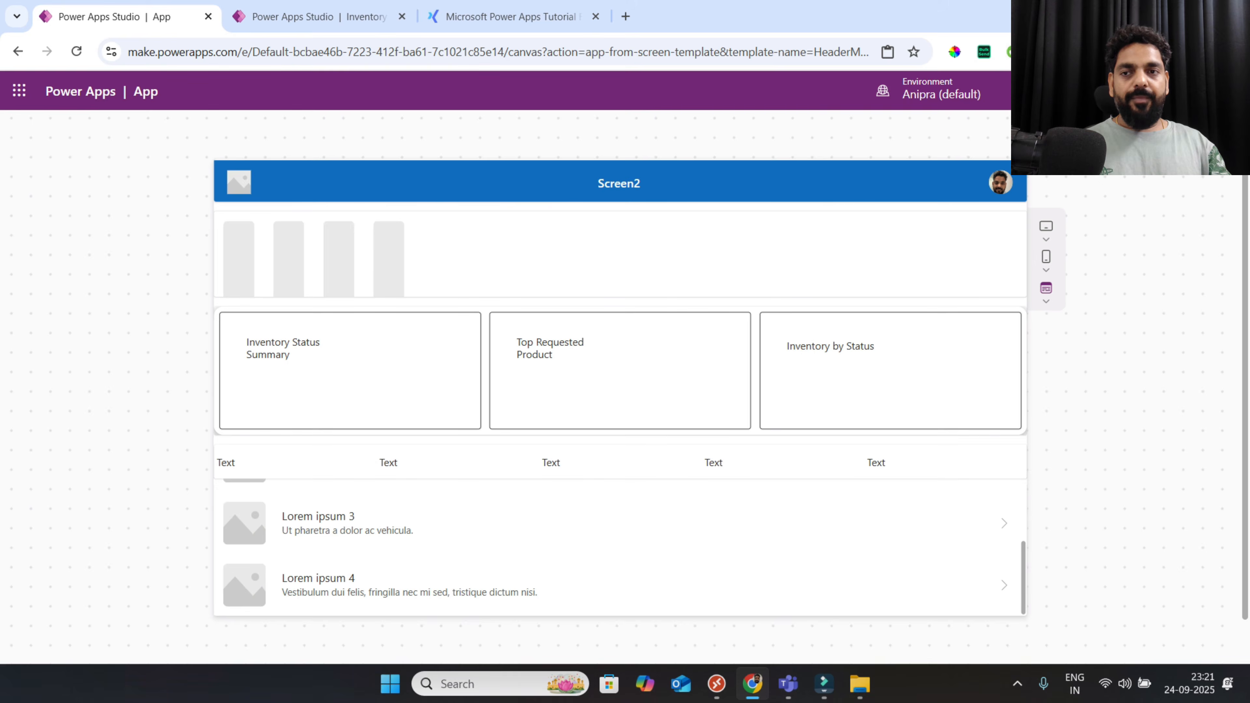
{"action": "key", "text": "Escape"}
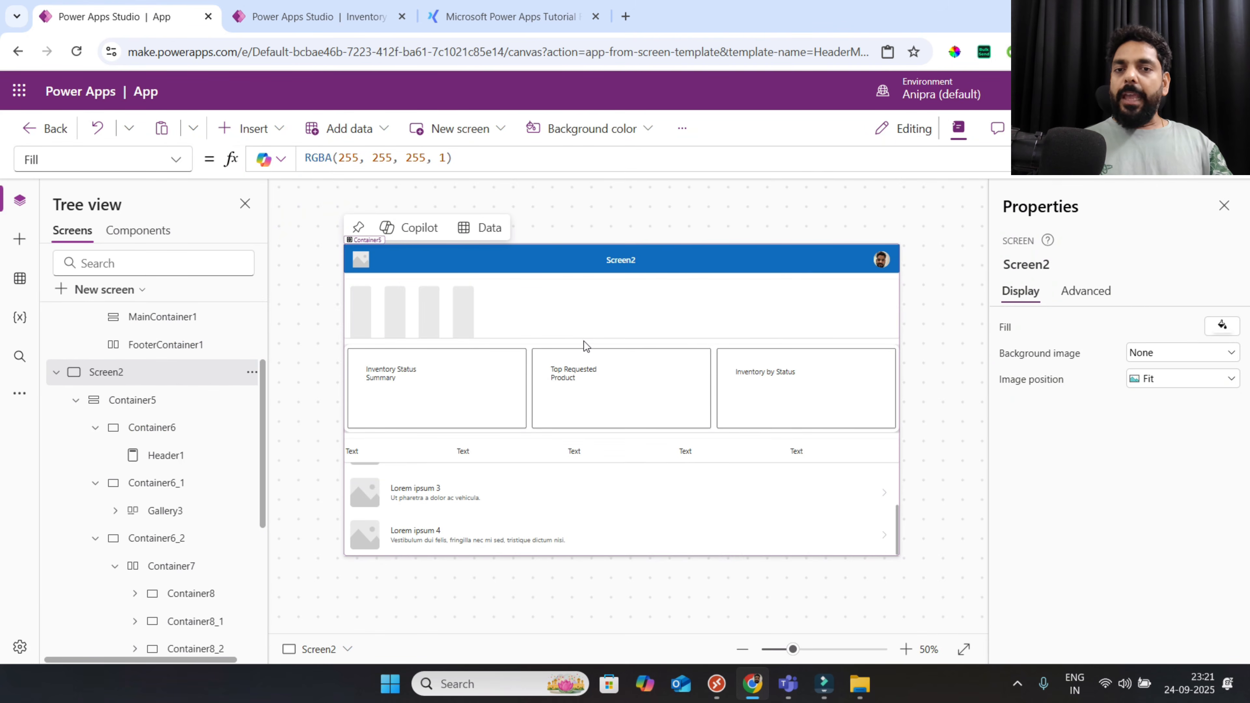